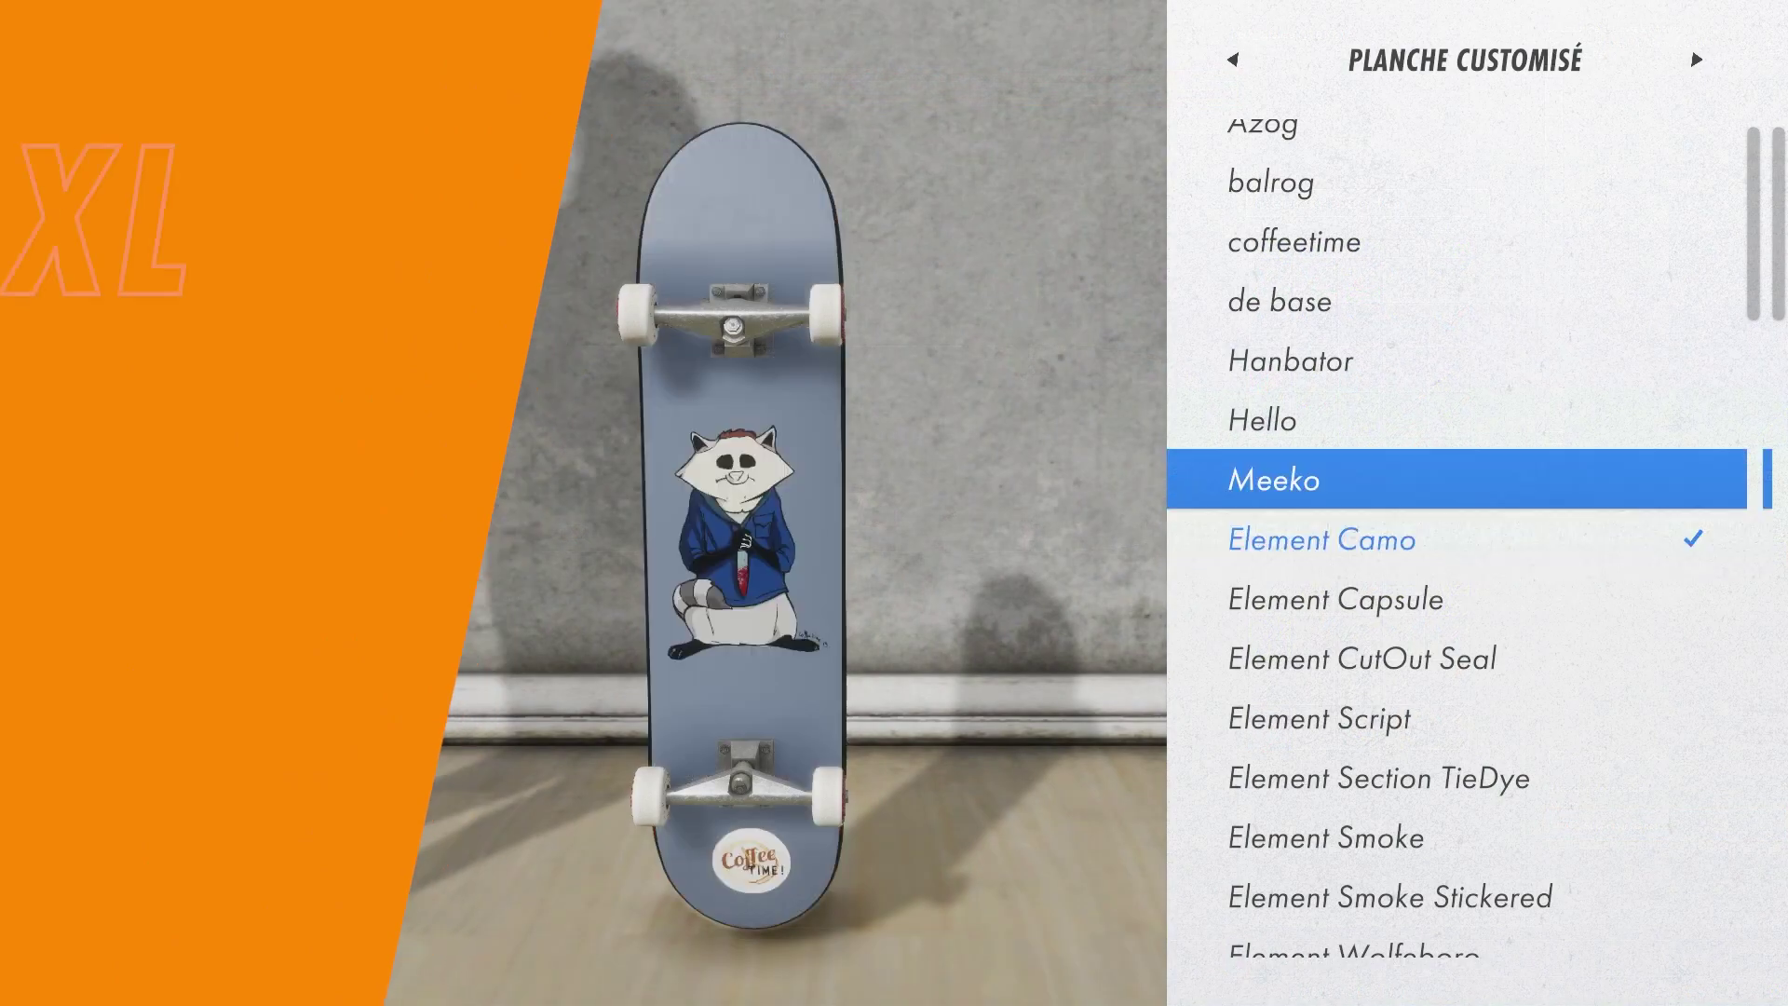
# Step: Preview the custom deck designs in the Planche customisé list, from Meeko up to Azog and back down
pyautogui.press('Up')
pyautogui.press('Up')
pyautogui.press('Up')
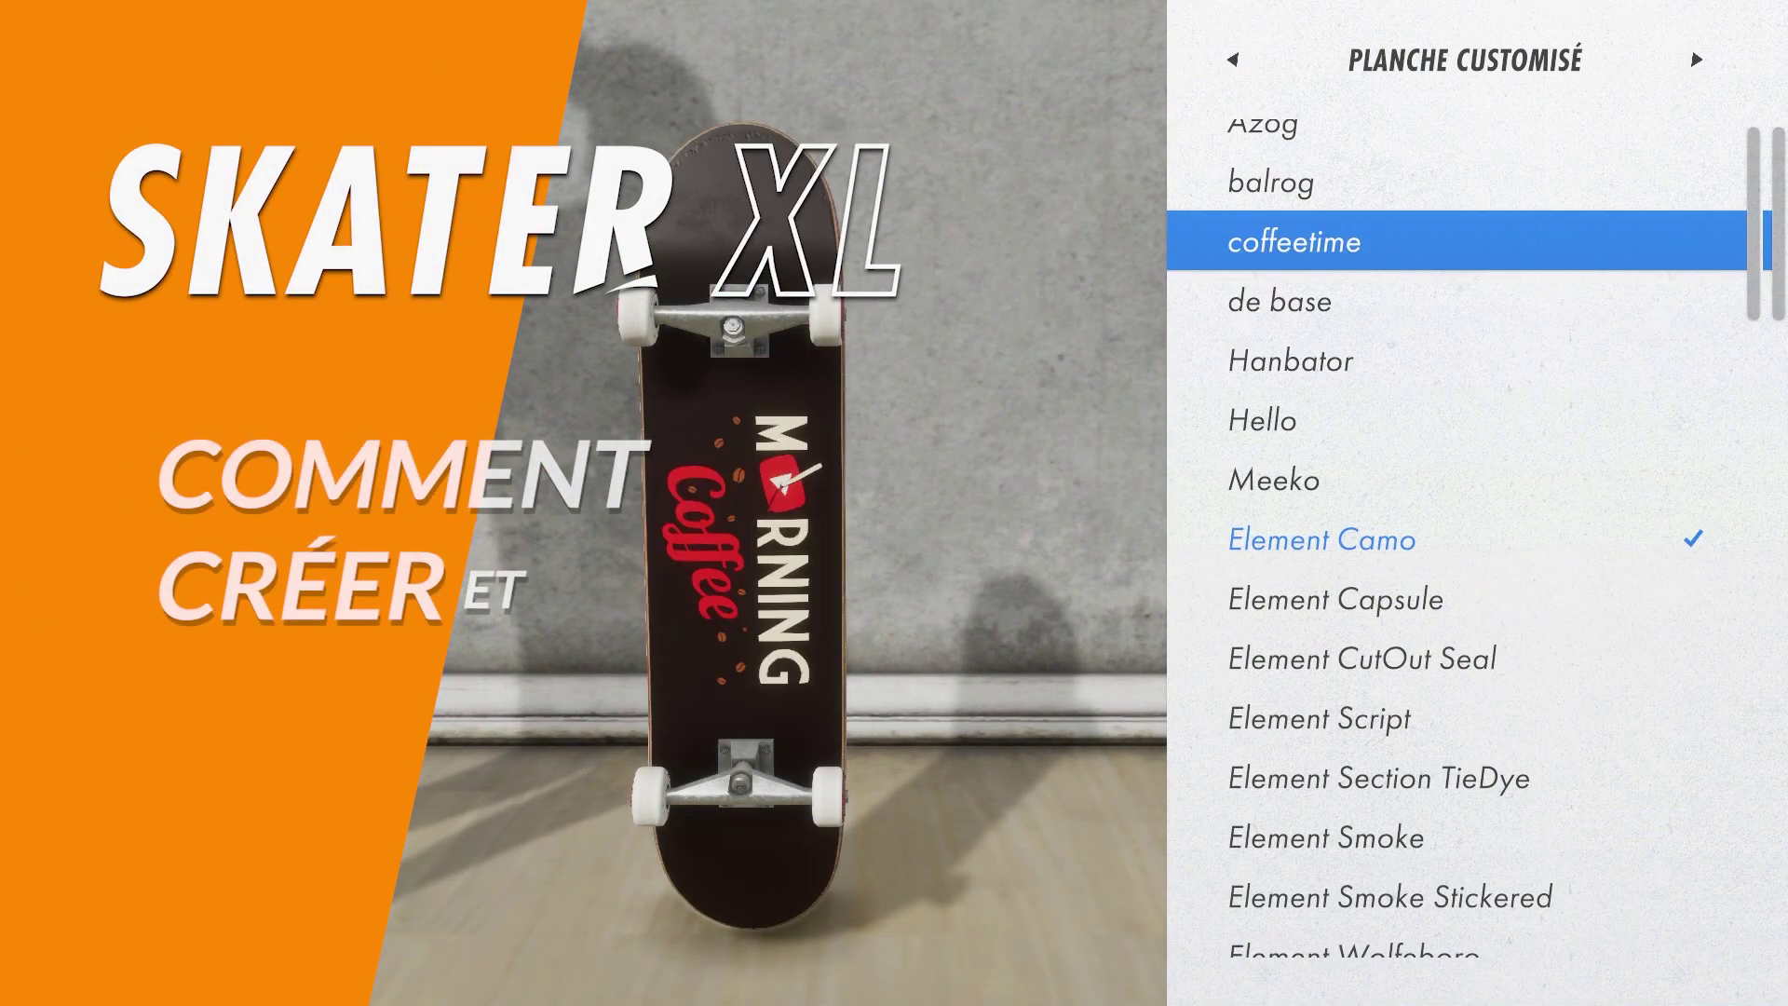
pyautogui.press('Down')
pyautogui.press('Down')
pyautogui.press('Down')
pyautogui.press('Down')
pyautogui.press('Down')
pyautogui.press('Down')
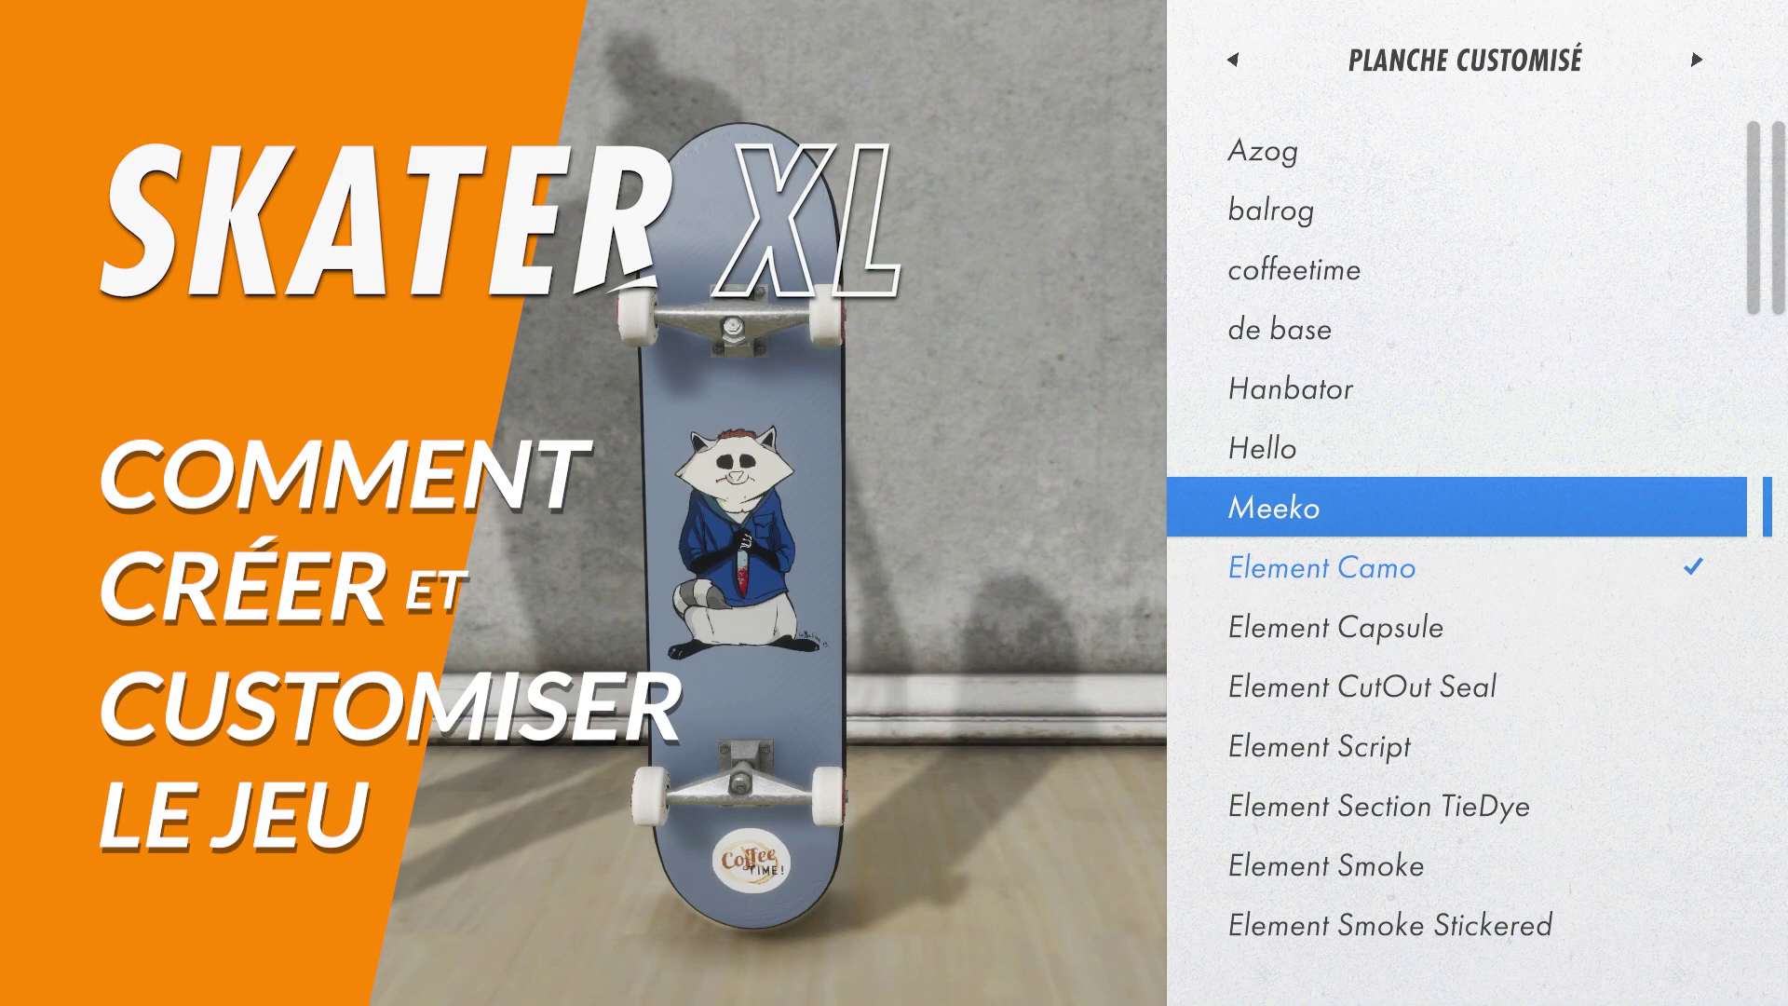
pyautogui.press('Up')
pyautogui.press('Up')
pyautogui.press('Up')
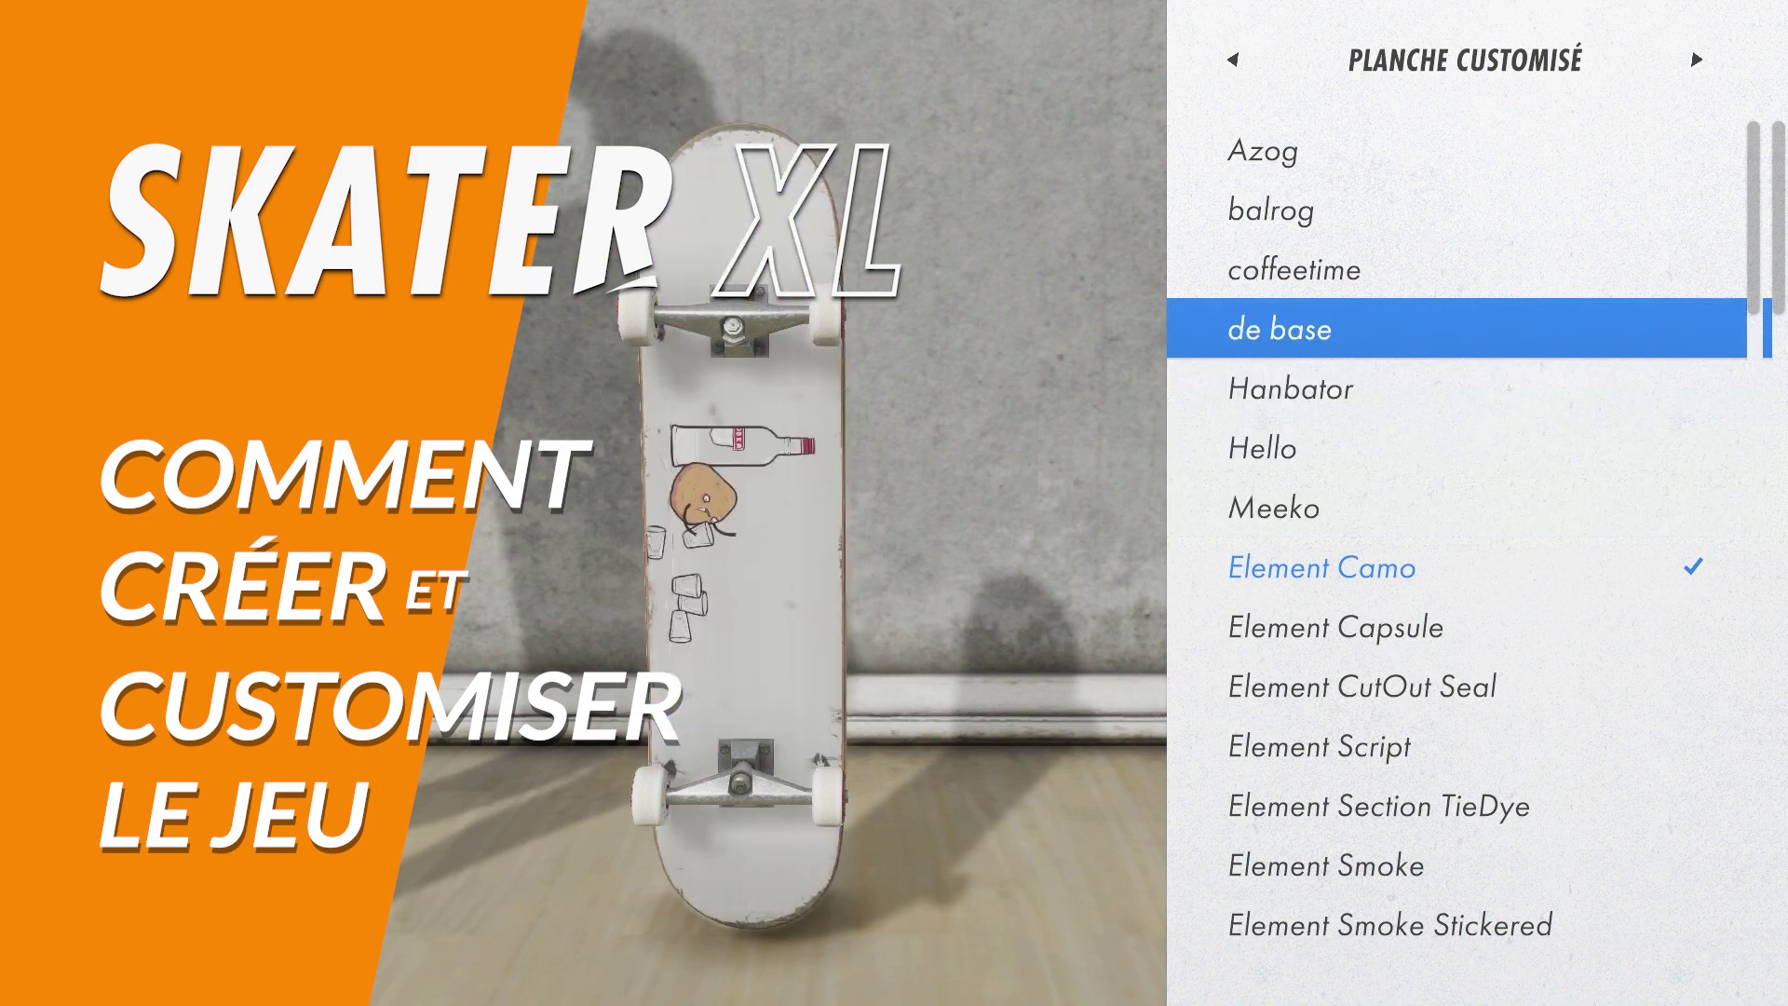
pyautogui.press('Up')
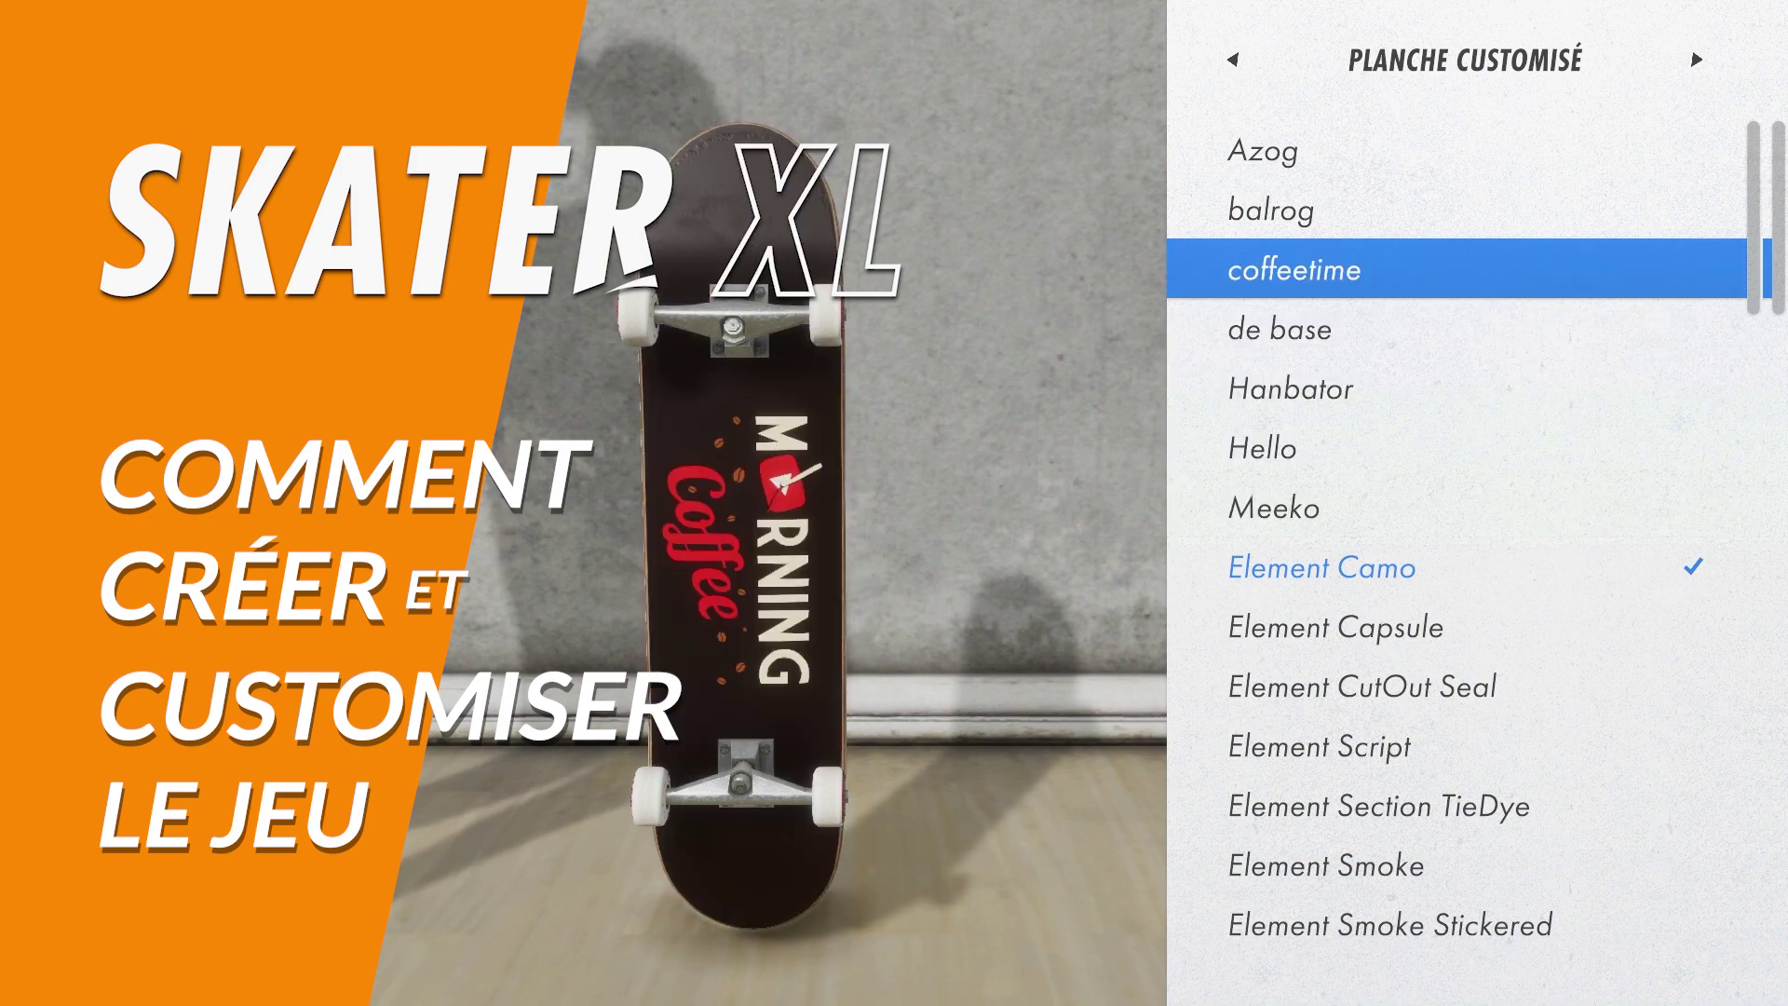
pyautogui.press('Up')
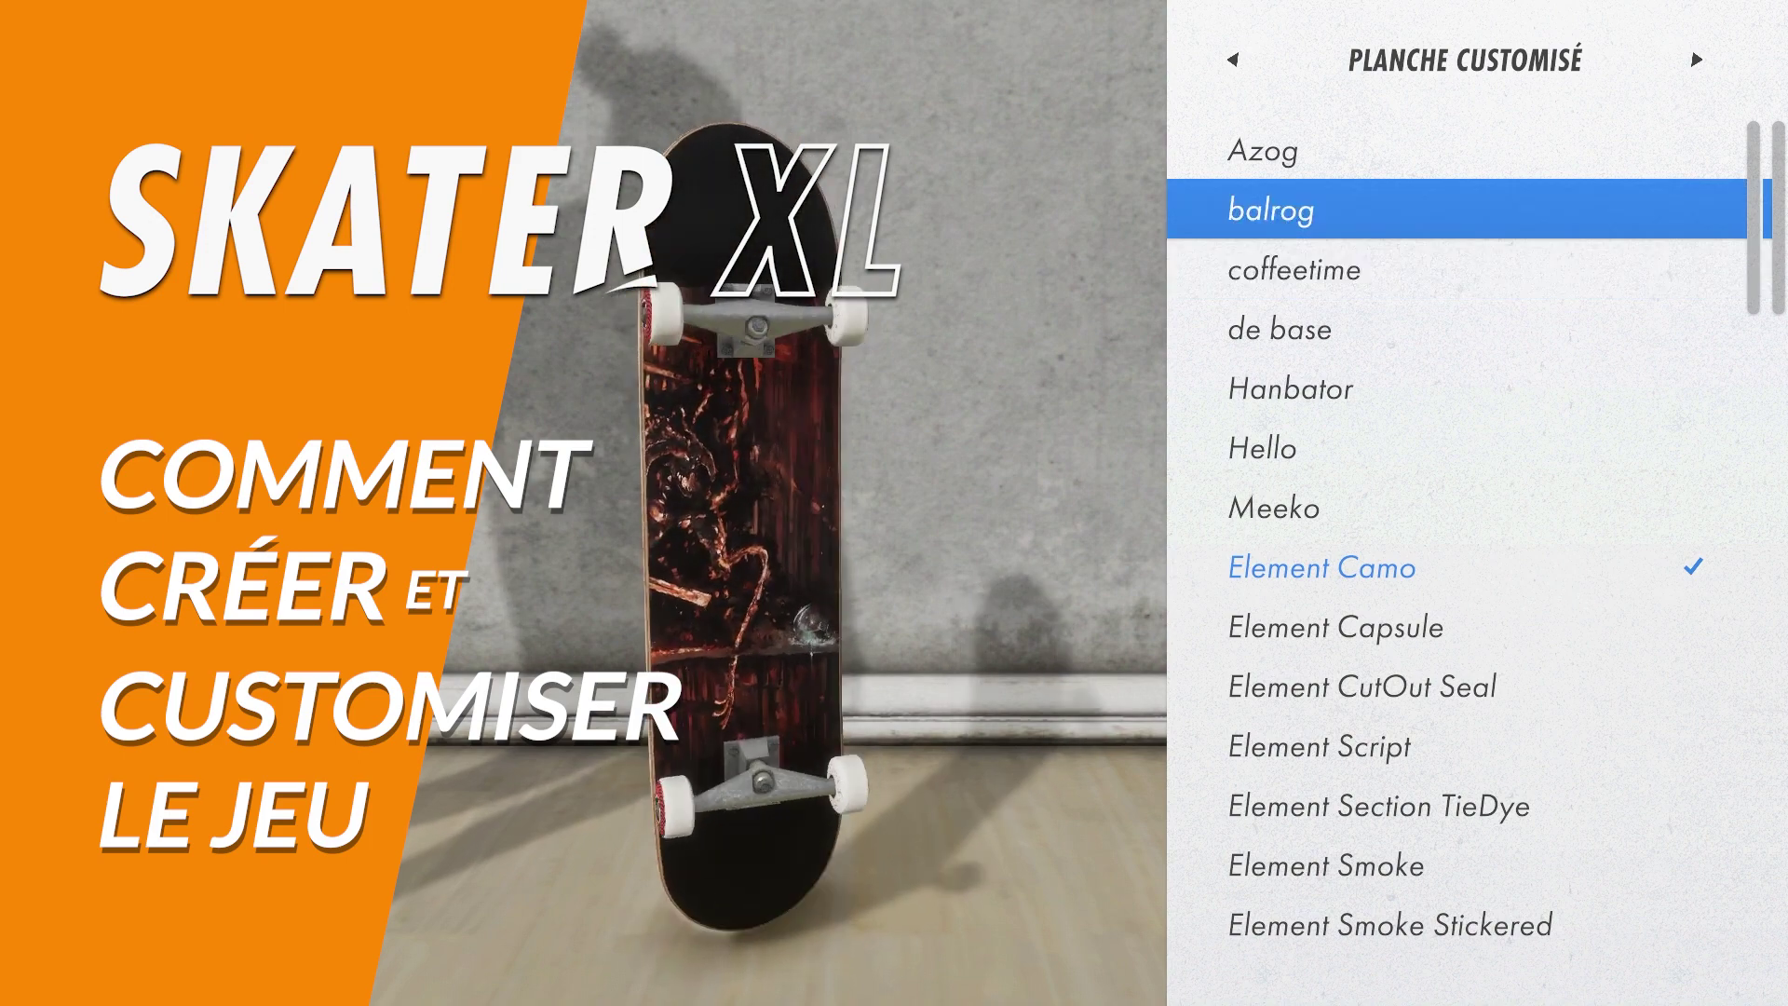
pyautogui.press('Up')
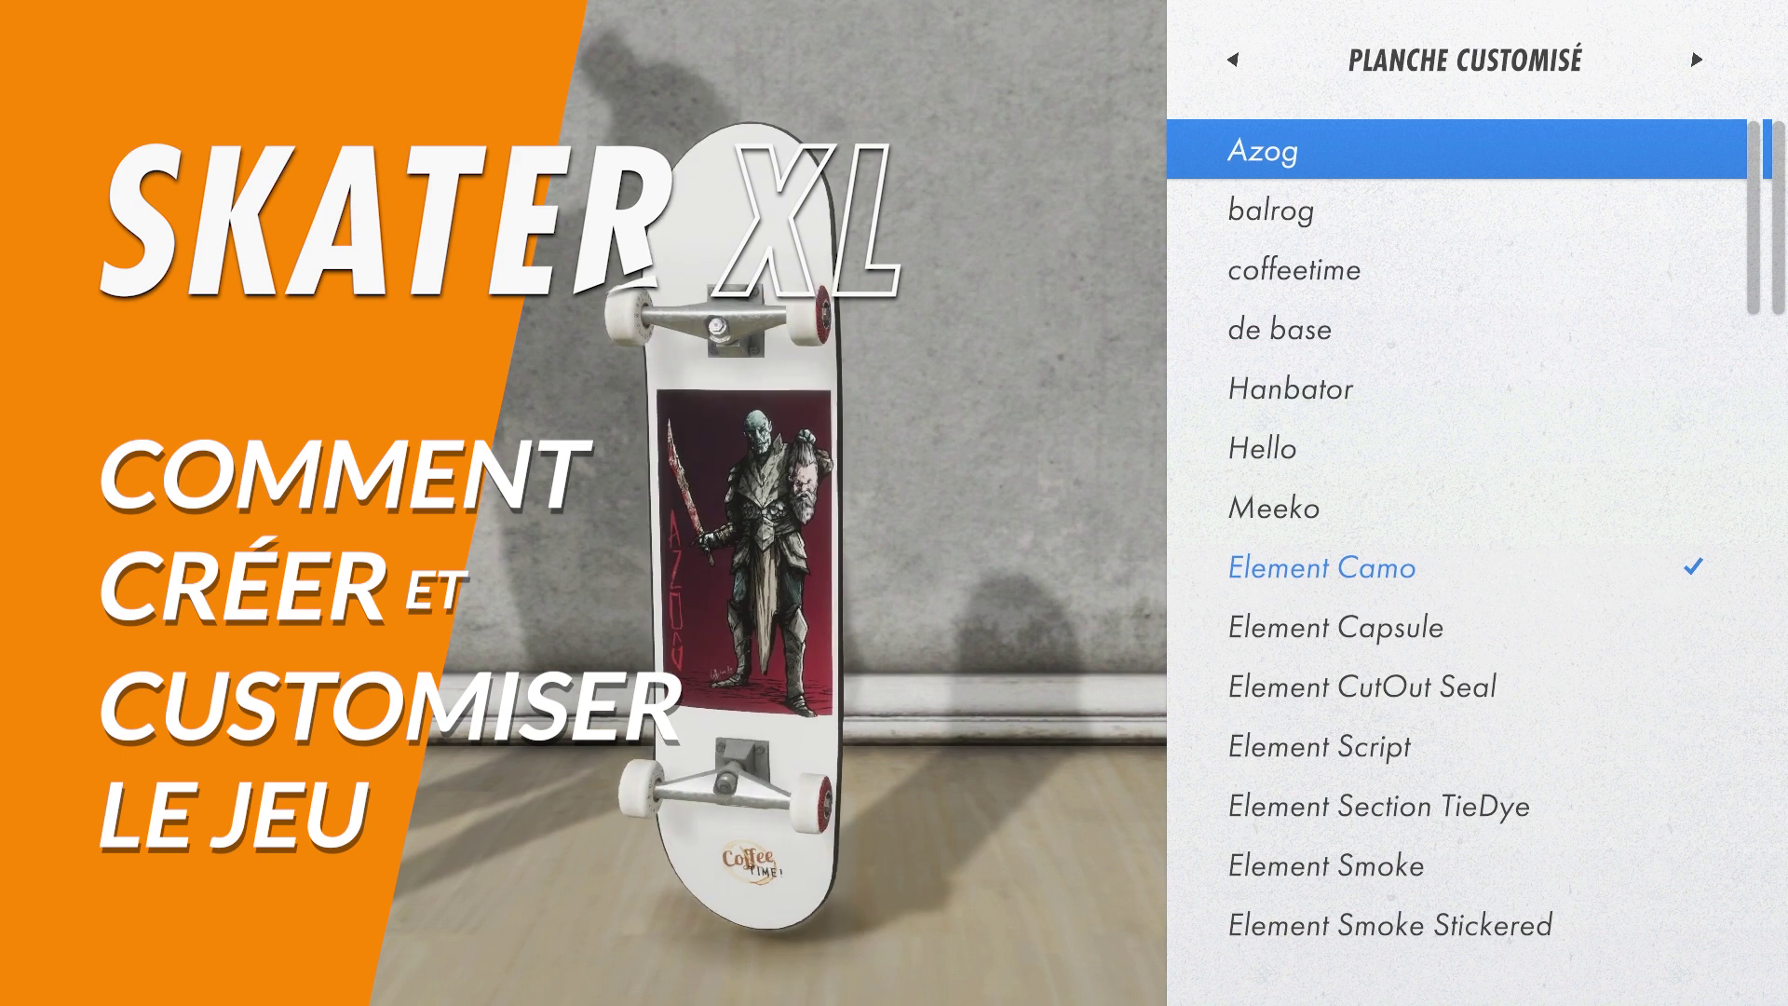
pyautogui.press('Down')
pyautogui.press('Down')
pyautogui.press('Down')
pyautogui.press('Down')
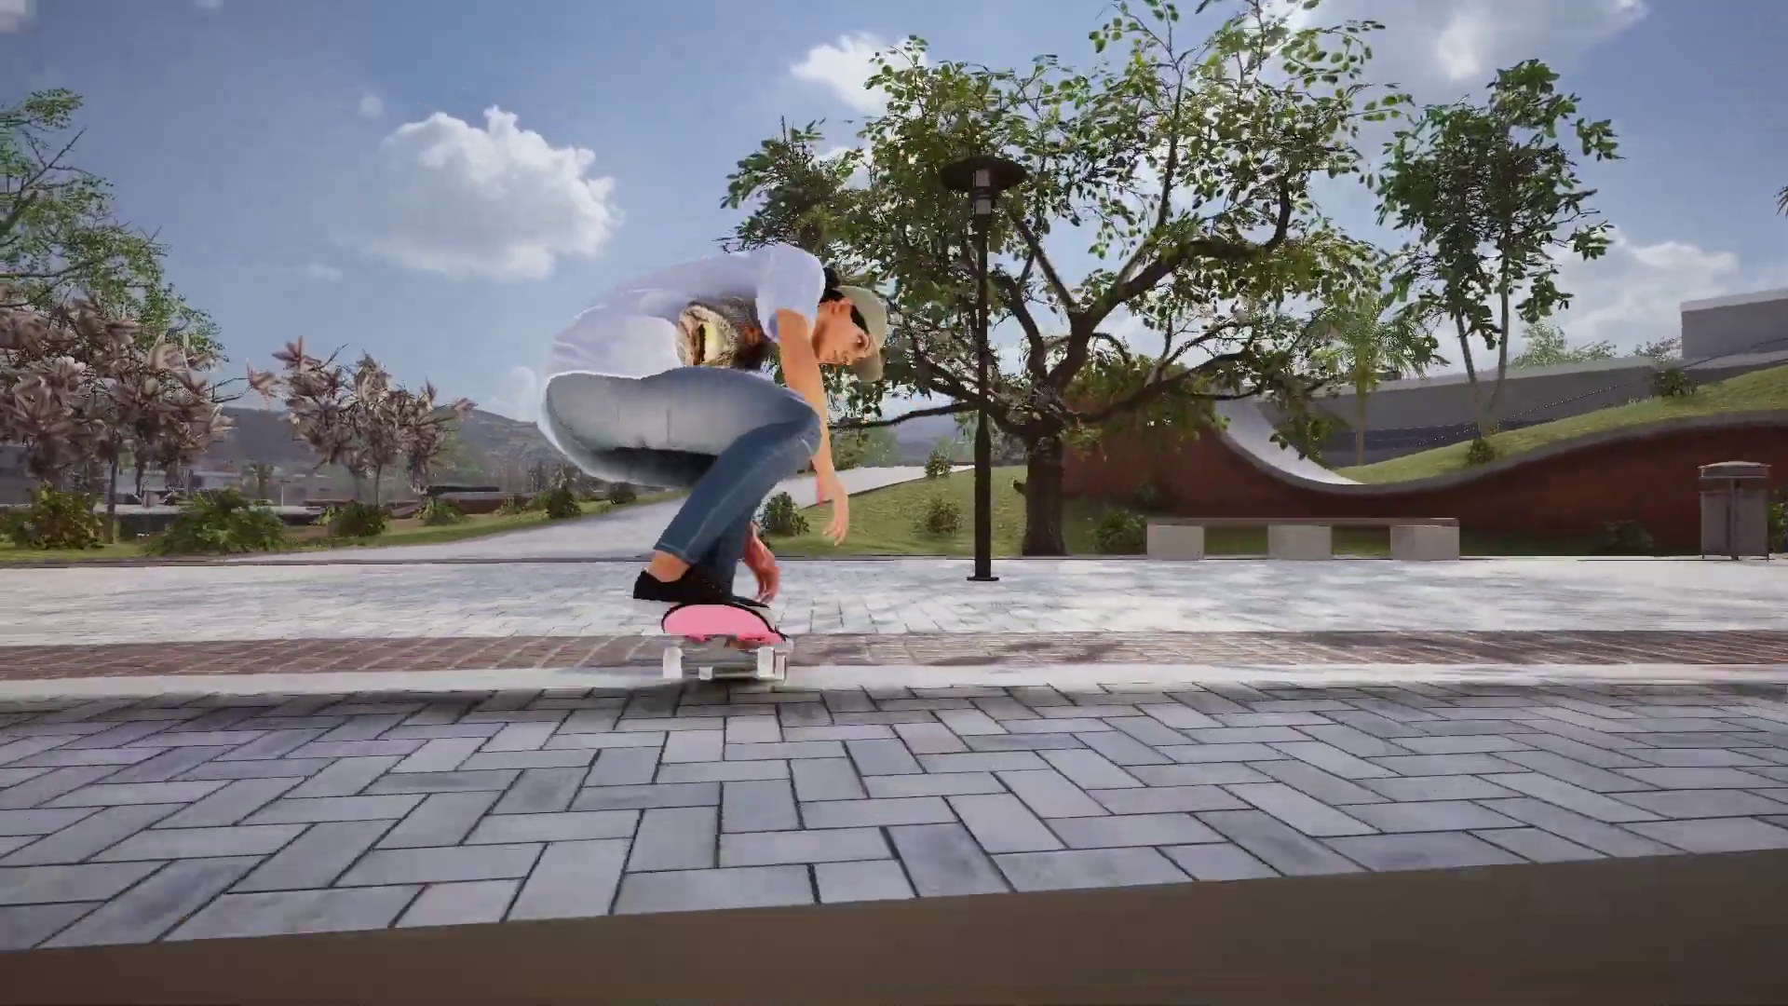
pyautogui.press('Escape')
pyautogui.press('Up')
pyautogui.press('Return')
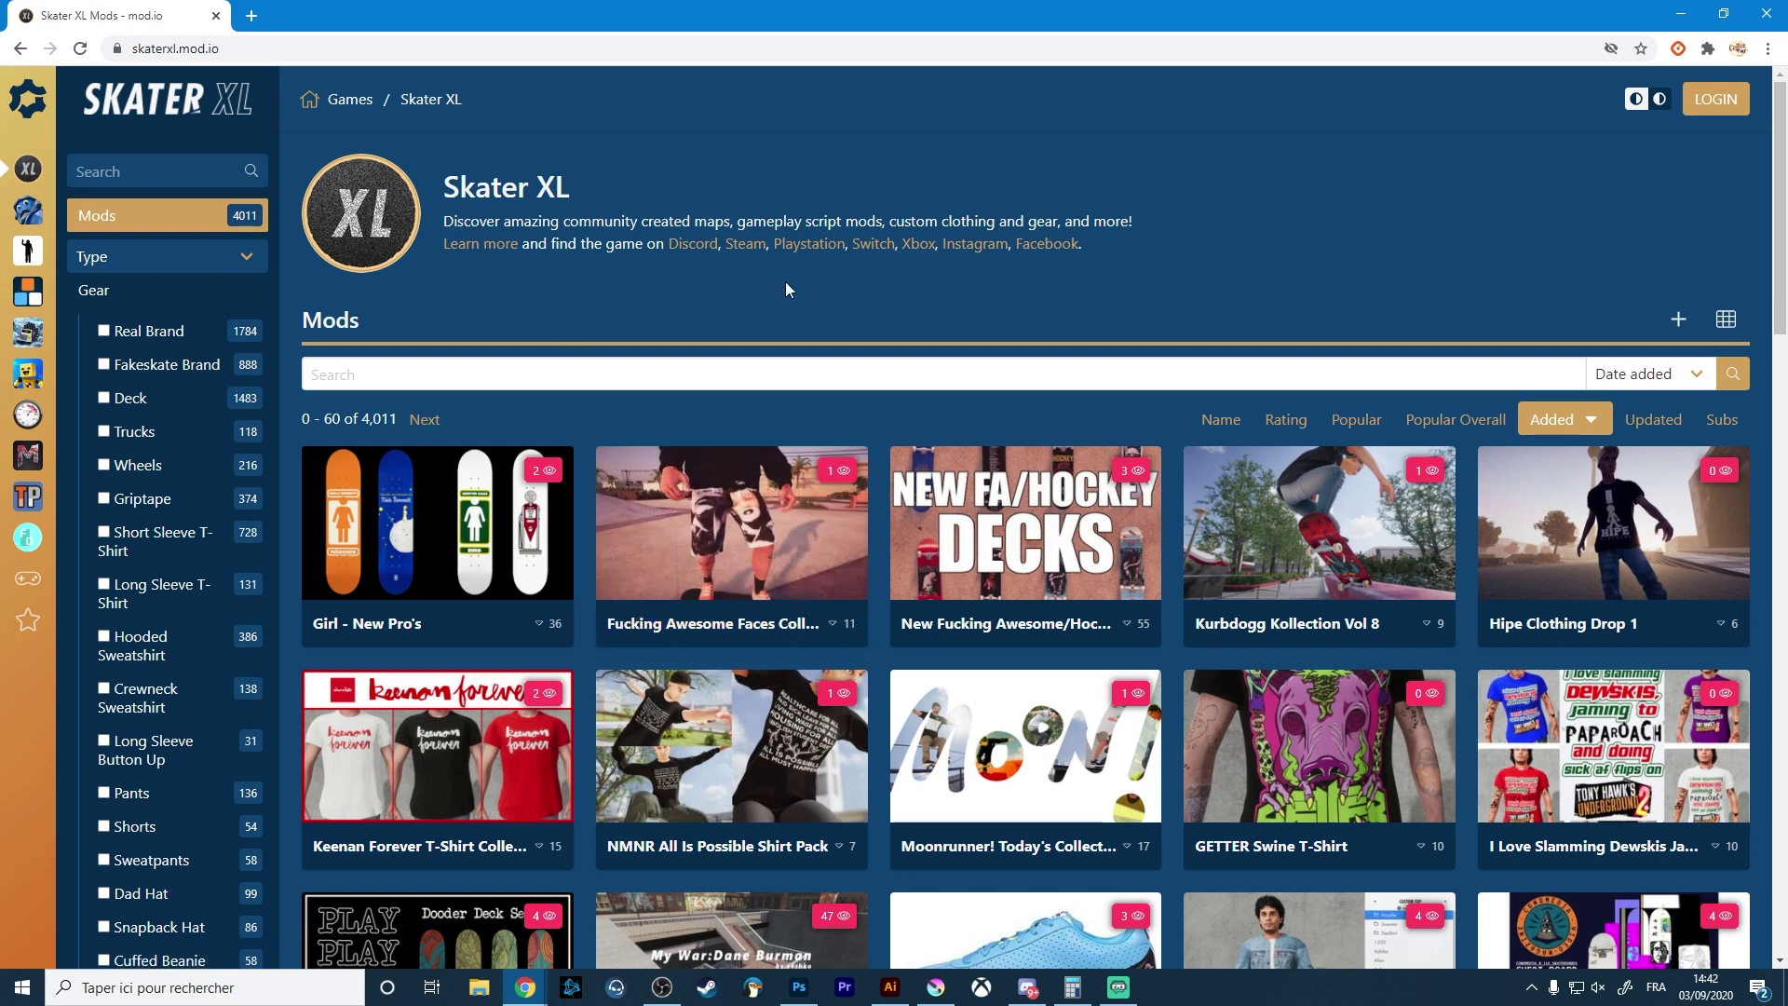
# Step: Switch to Krita, add a group layer named "Deck 1" and place it below the Calque 1 template layer
pyautogui.click(1682, 13)
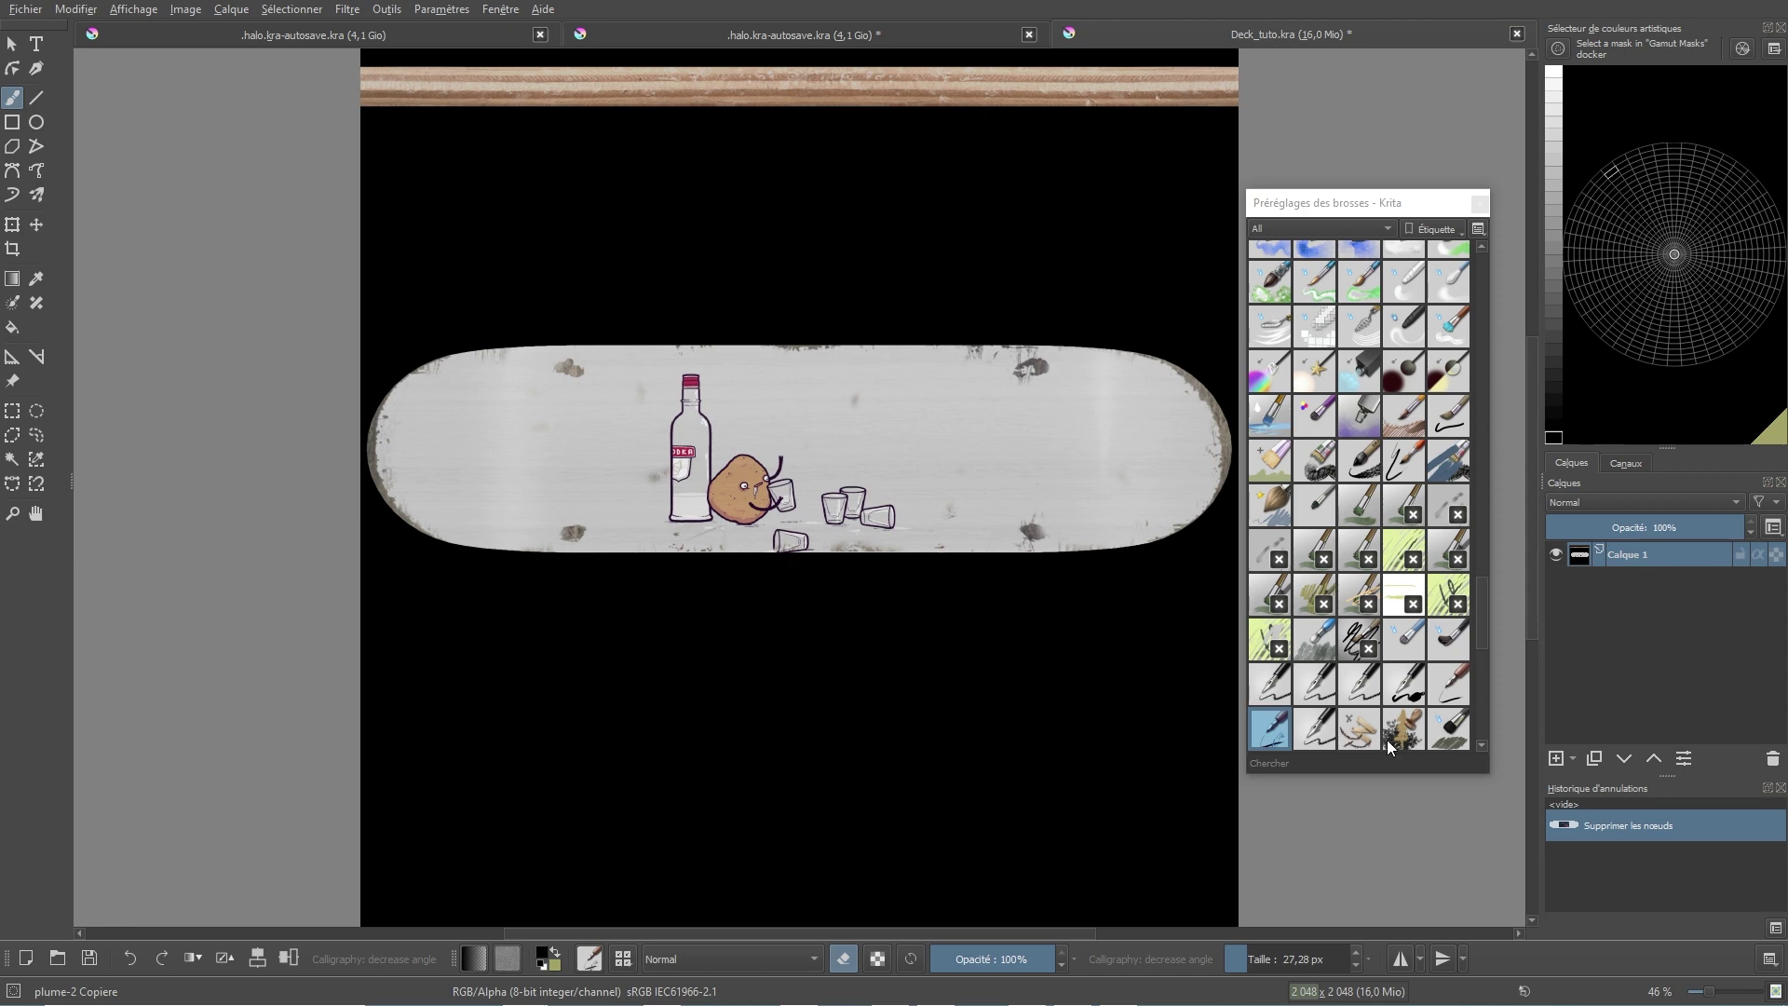
pyautogui.click(1570, 759)
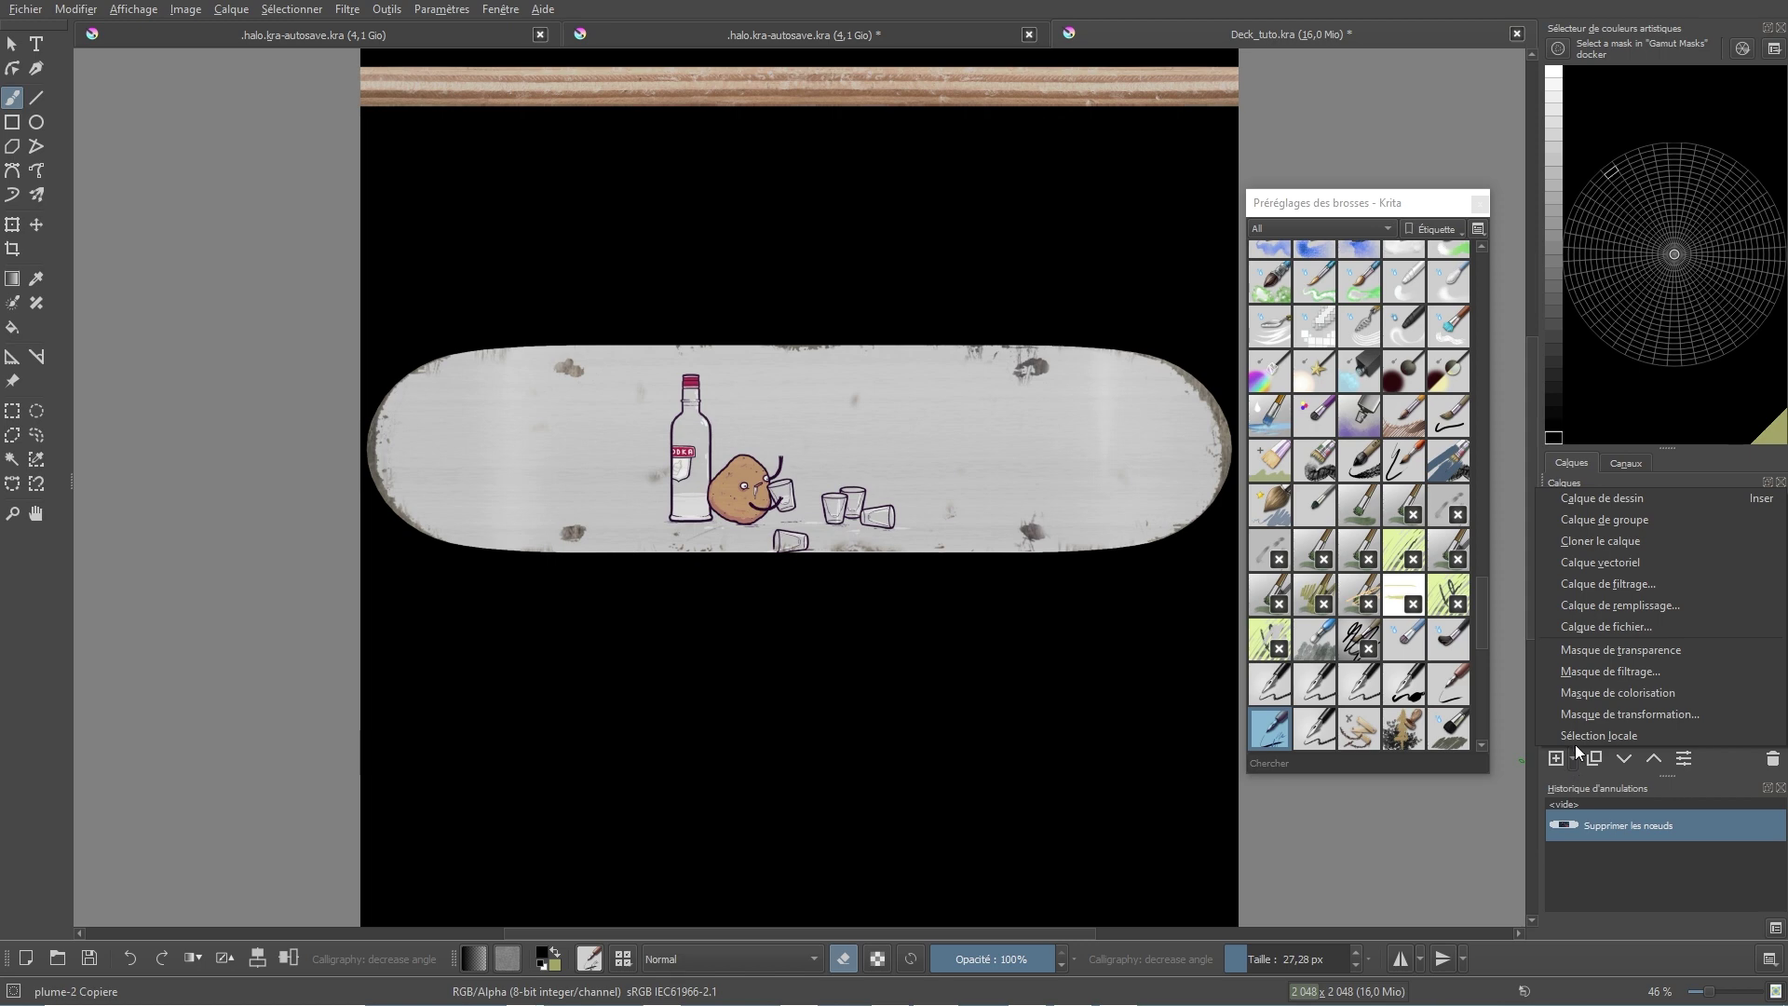
pyautogui.click(1654, 496)
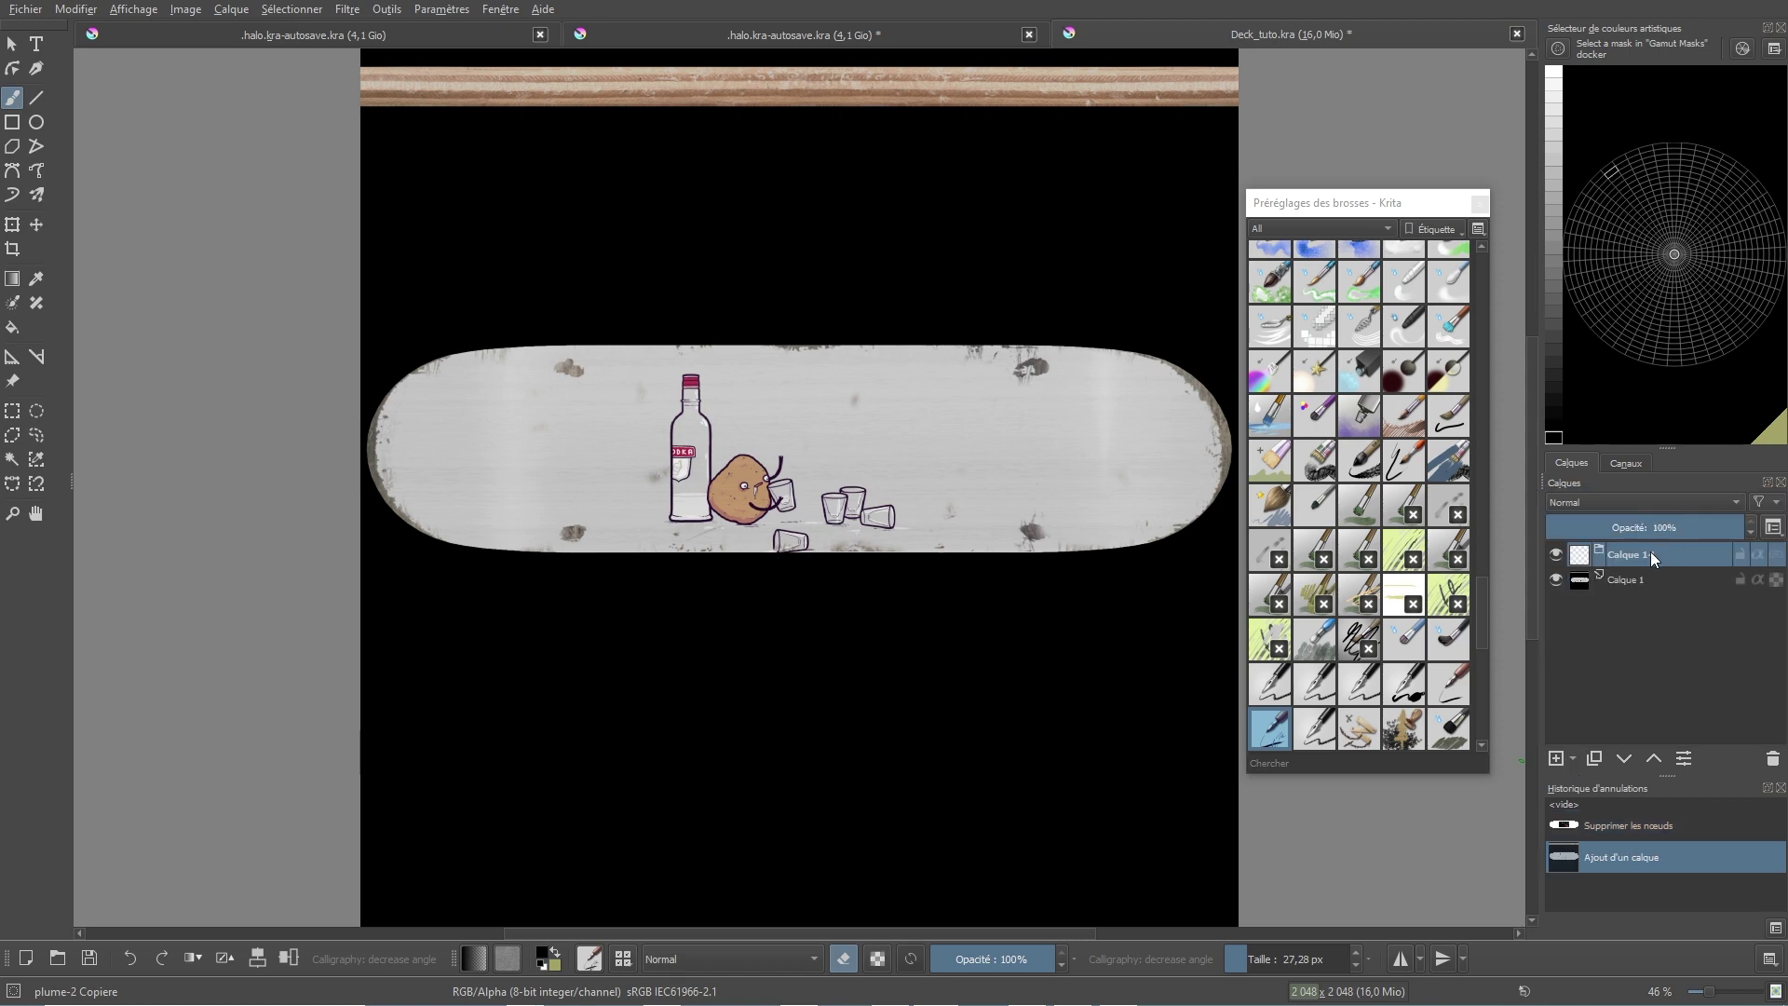
pyautogui.doubleClick(1651, 552)
pyautogui.write('Dec')
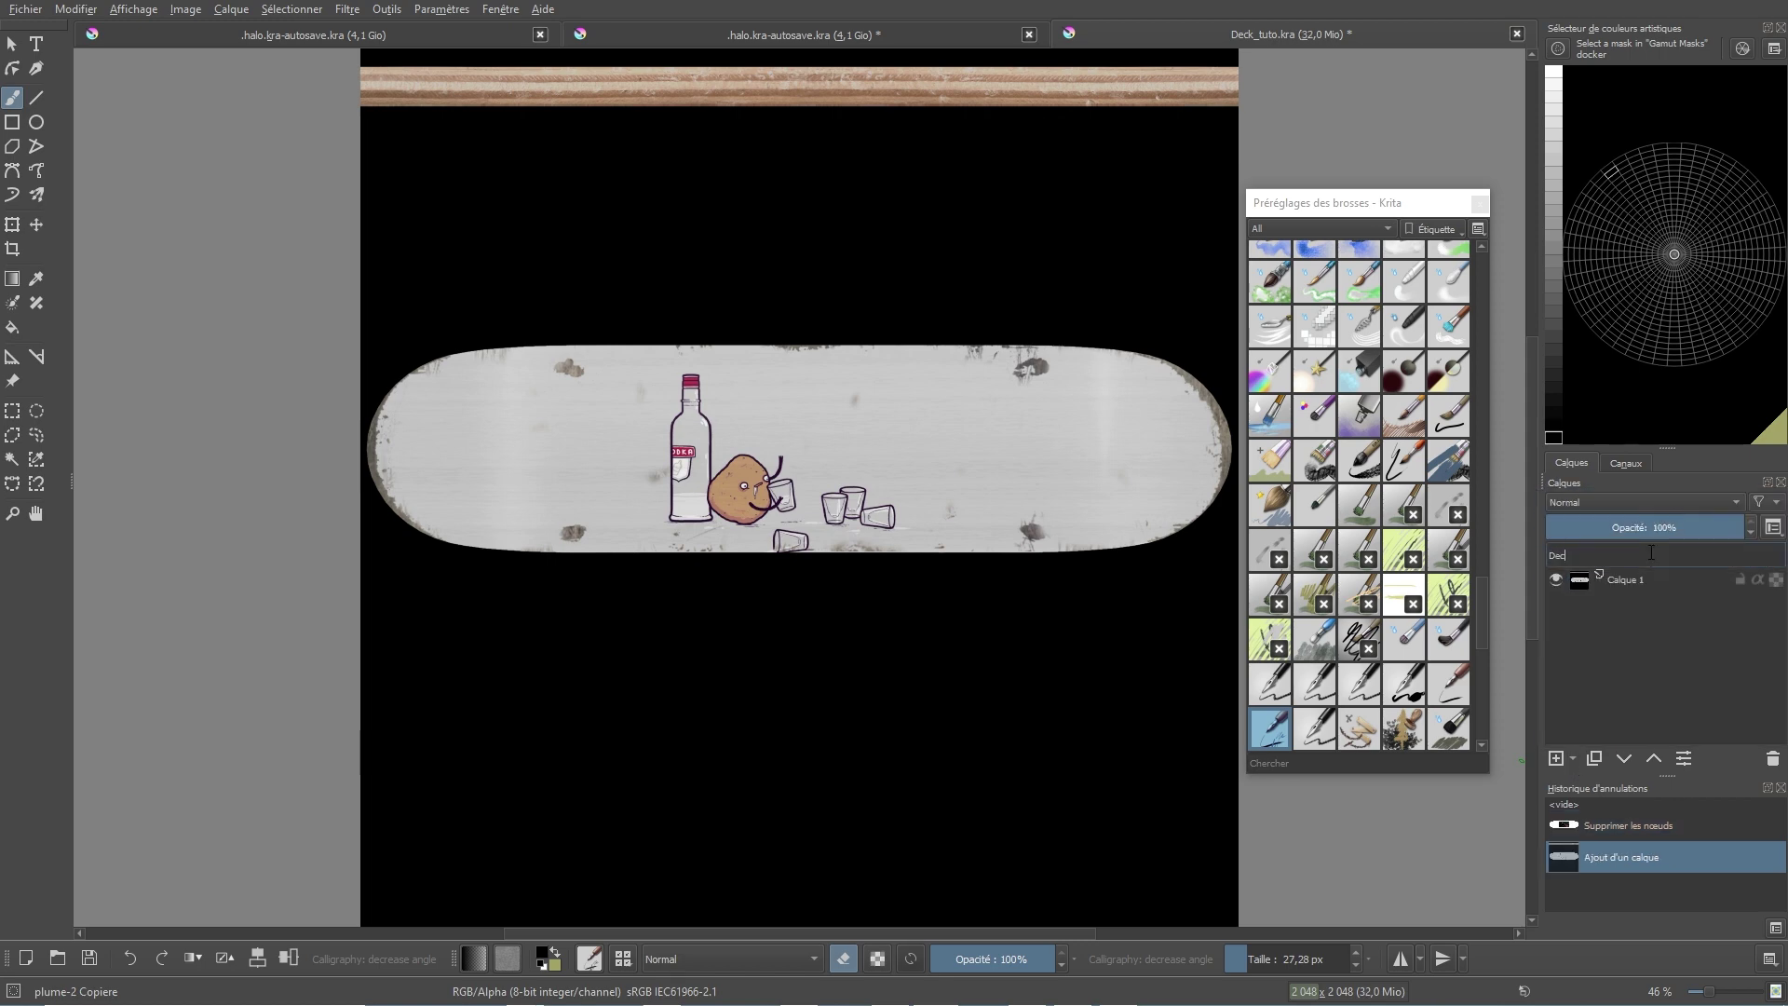
pyautogui.write('k 1')
pyautogui.press('Return')
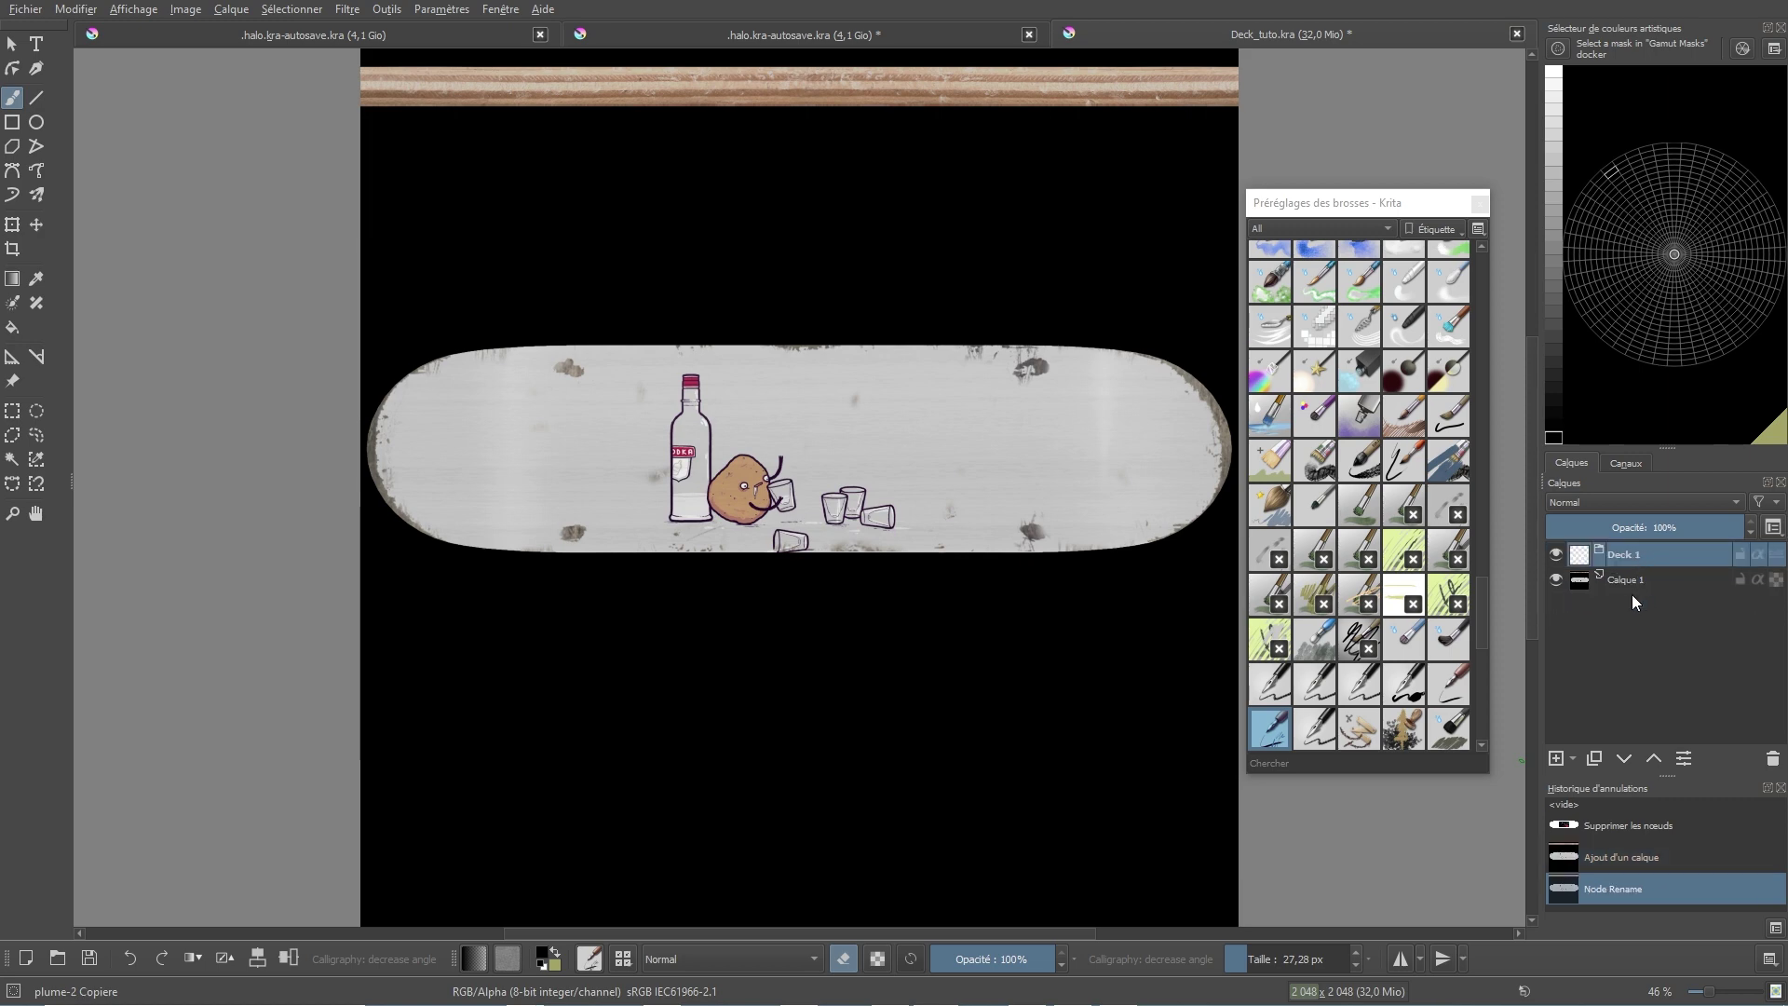
pyautogui.hotkey('ctrl', 'pagedown')
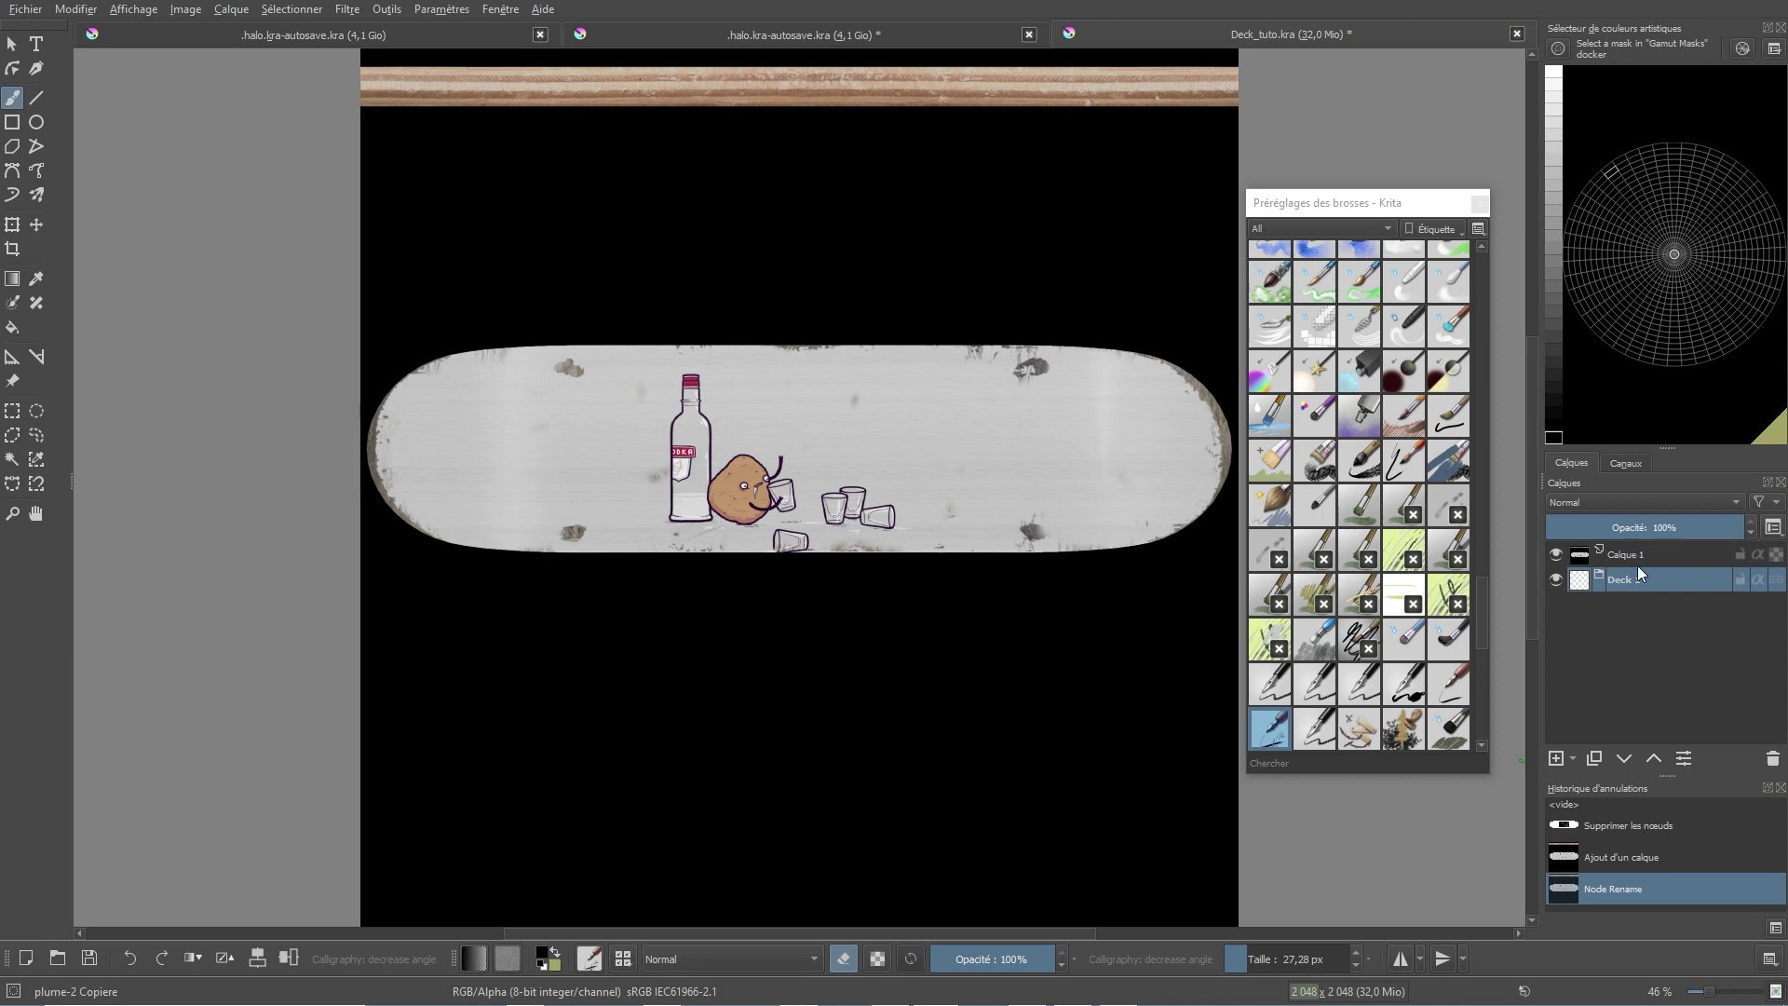
# Step: Select the black background around the board on Calque 1 with the contiguous selection tool
pyautogui.click(1634, 559)
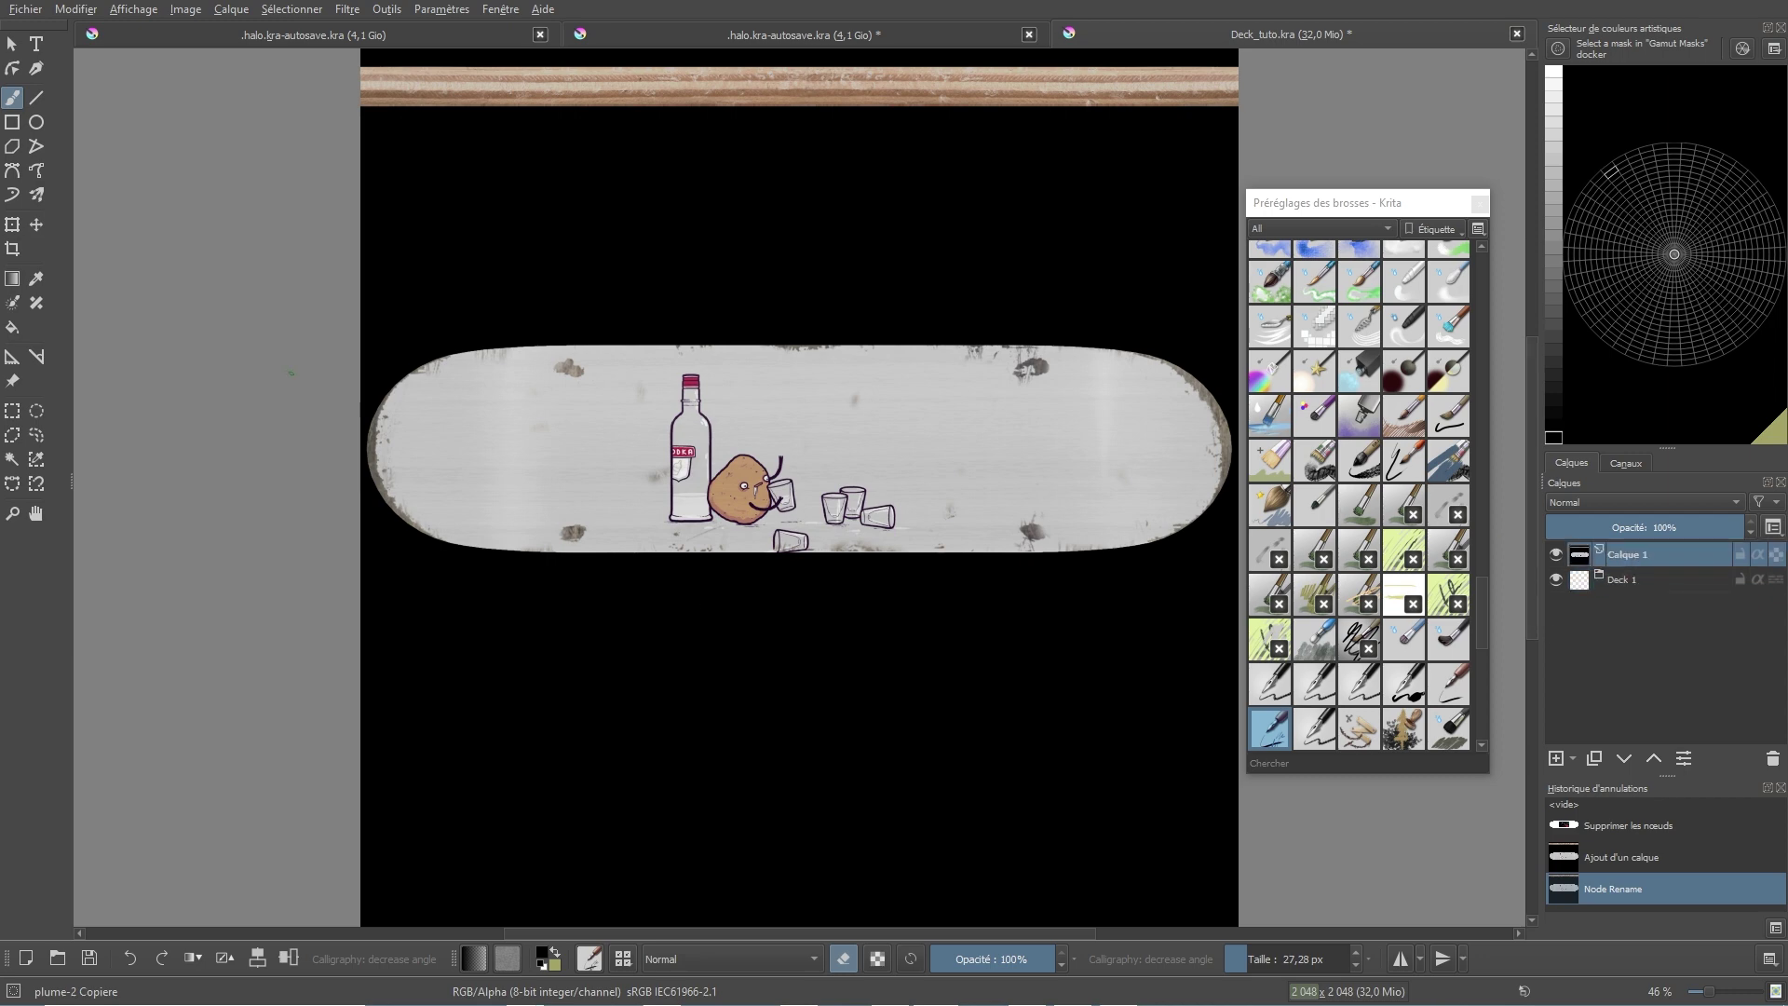
pyautogui.click(12, 459)
pyautogui.click(582, 328)
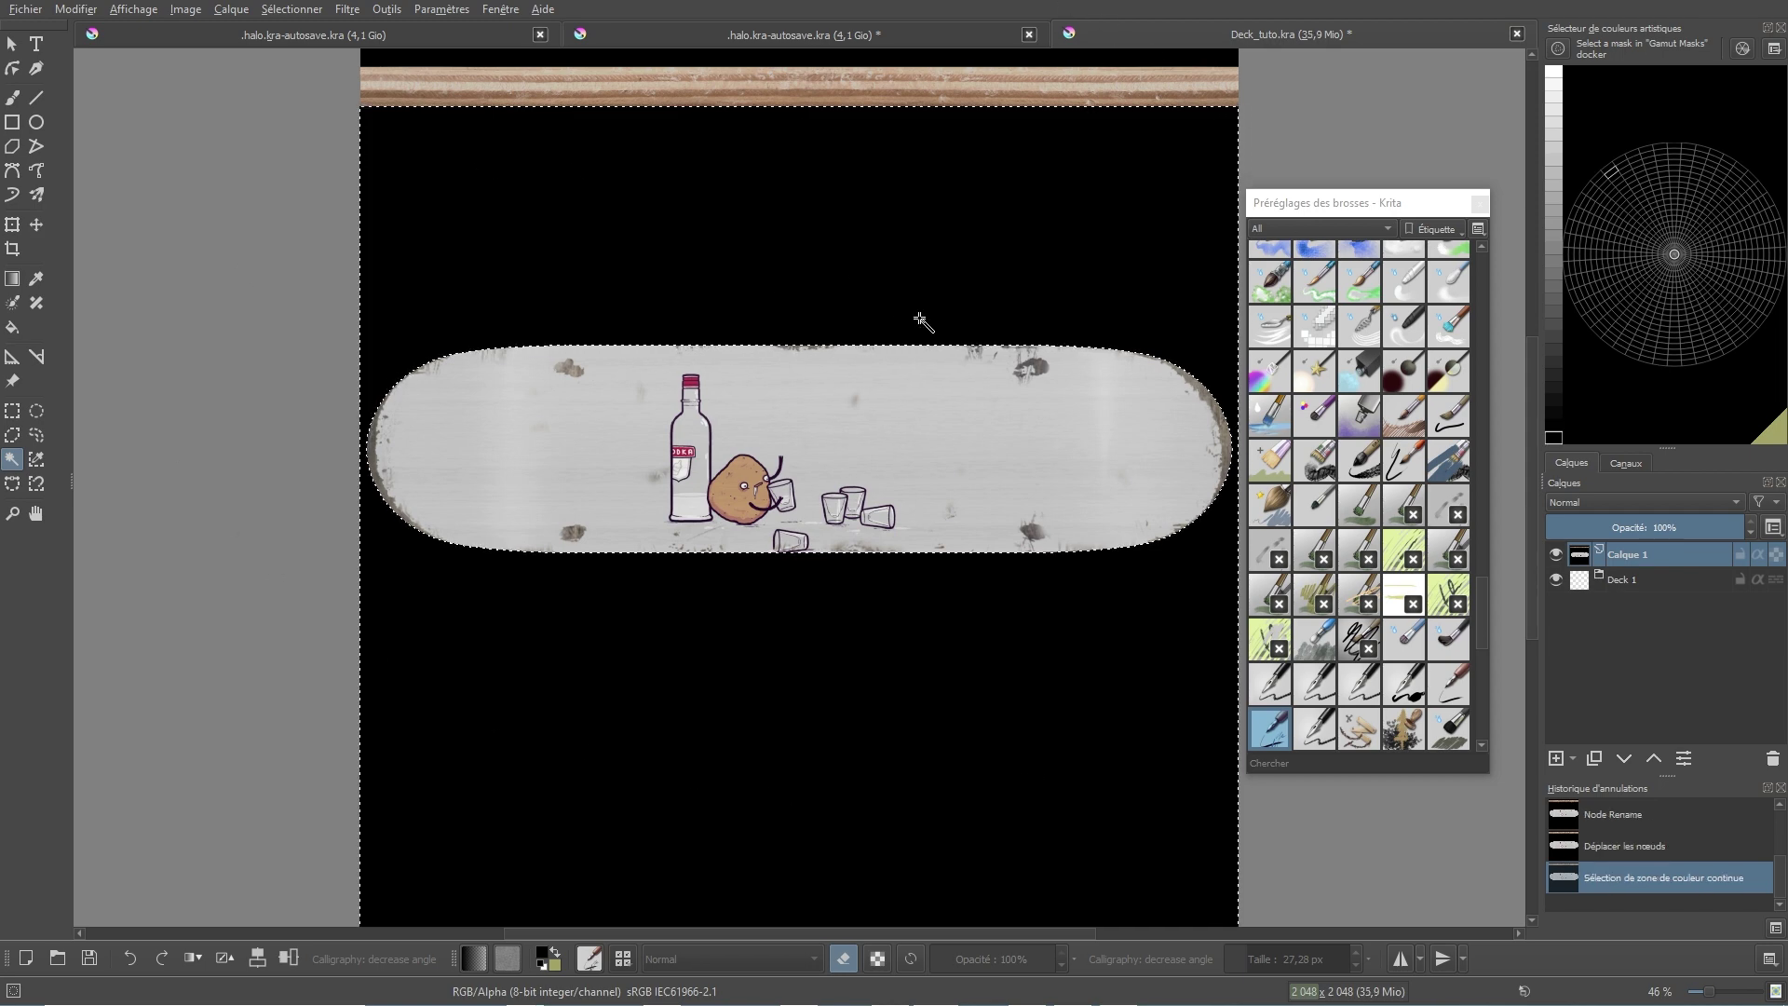
pyautogui.scroll(-1, 919, 320)
pyautogui.moveTo(896, 243); pyautogui.dragTo(807, 313)
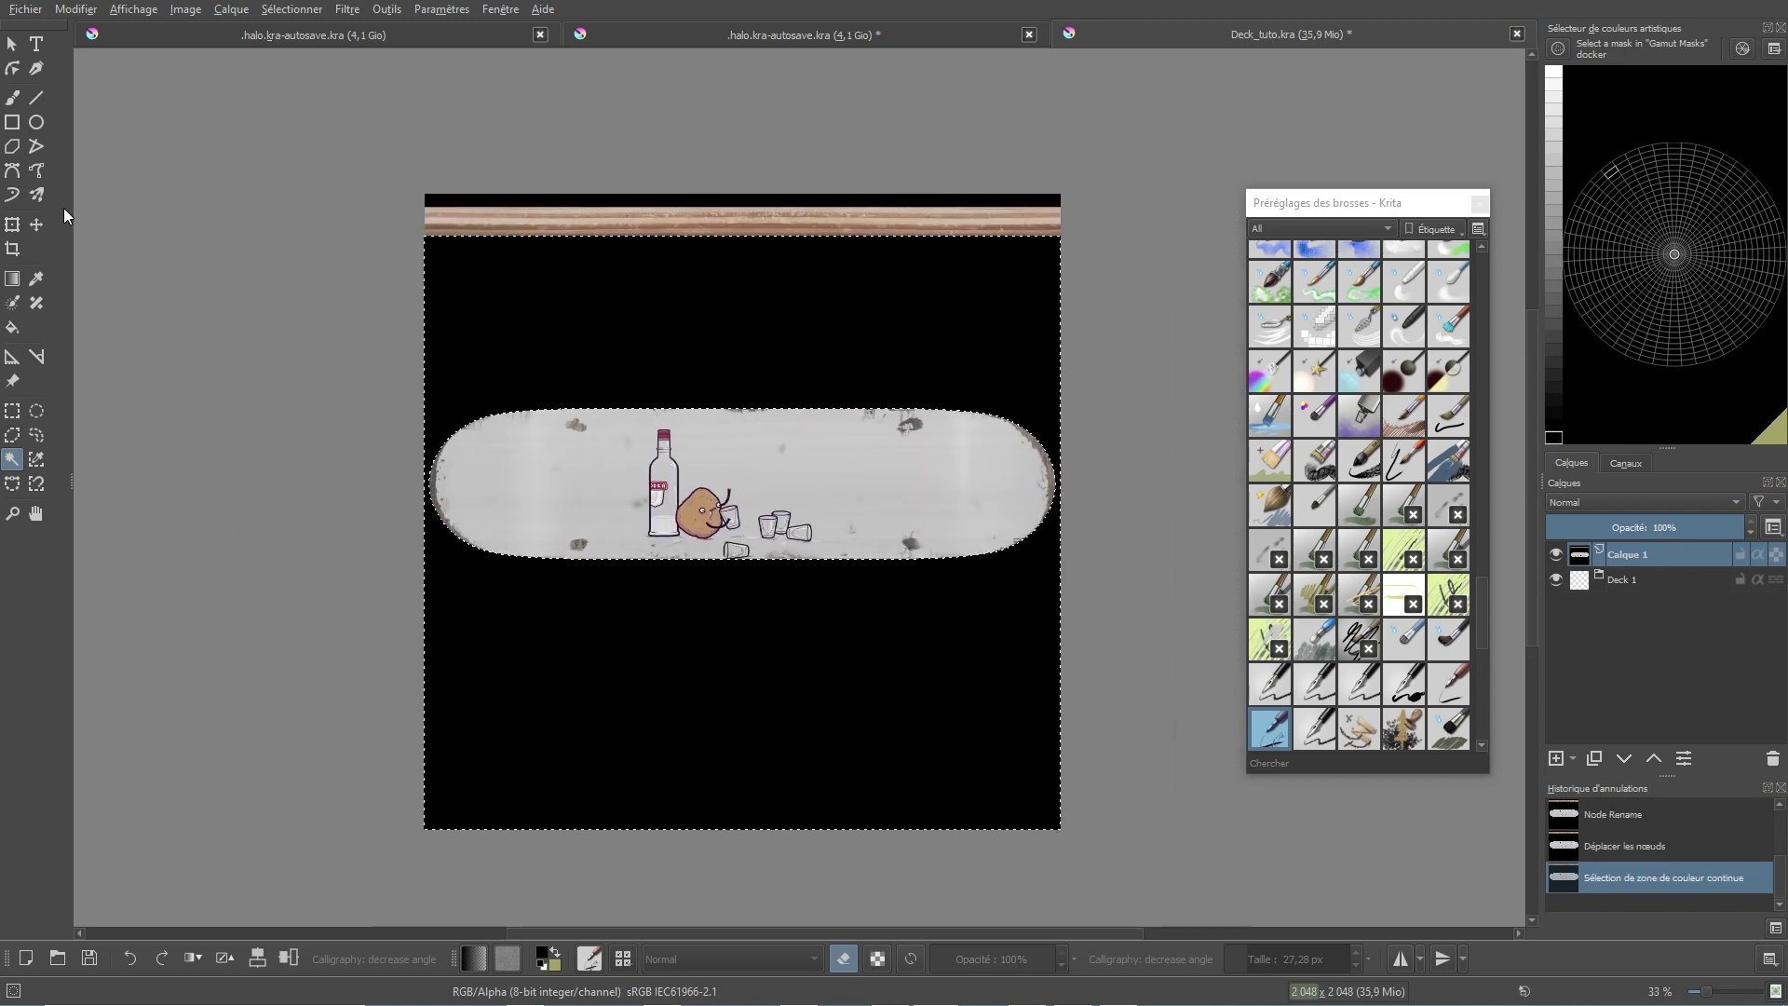
# Step: Add the wood strip above the board to the selection with a rectangle, and invert the selection to isolate the deck shape
pyautogui.click(12, 410)
pyautogui.moveTo(379, 146); pyautogui.dragTo(1106, 247)
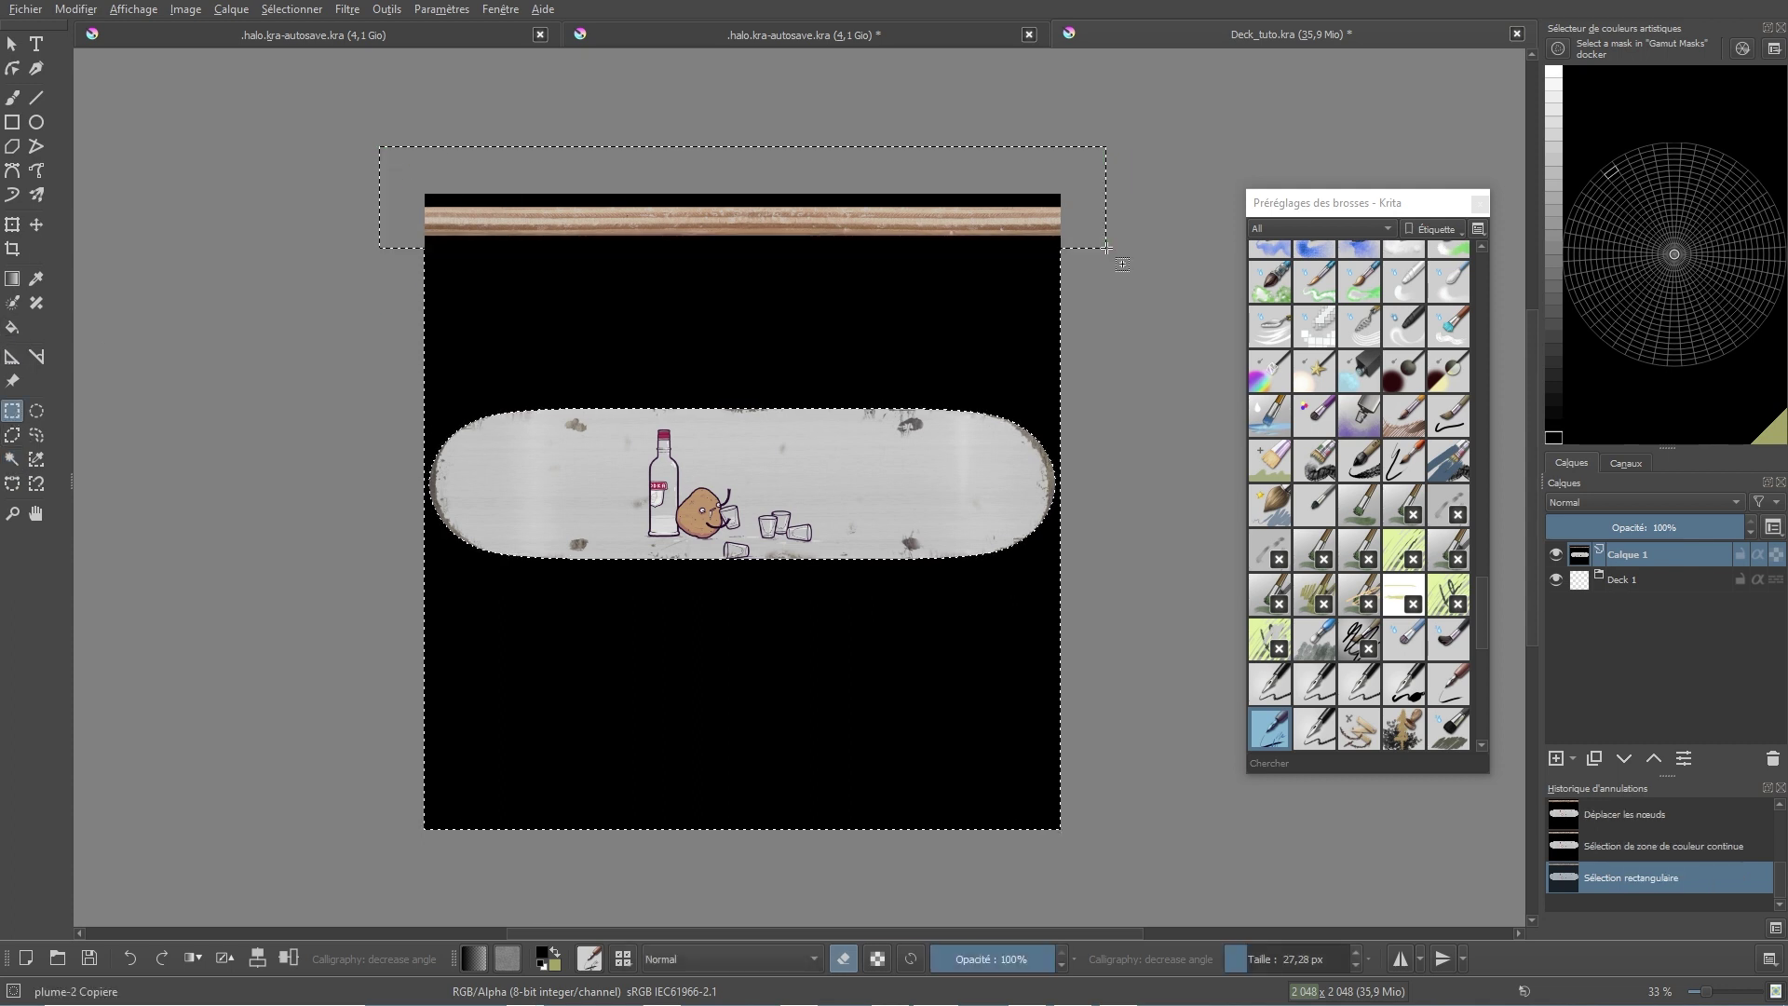
pyautogui.click(314, 9)
pyautogui.click(333, 95)
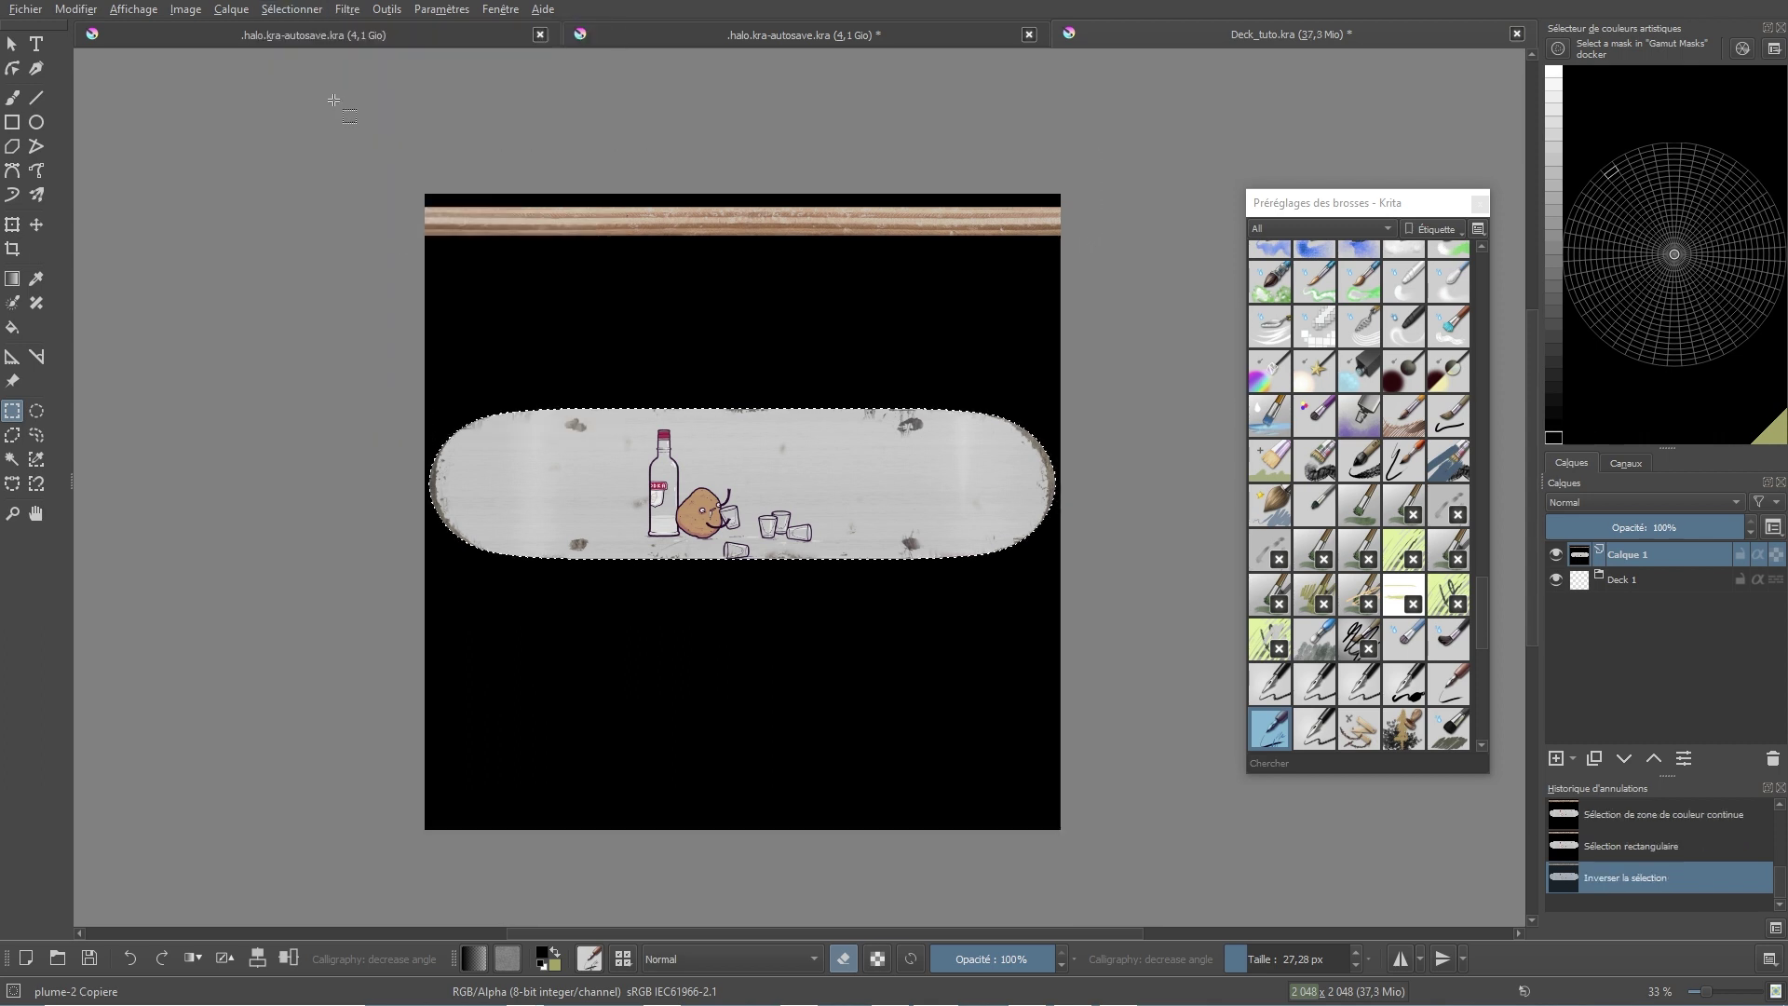
# Step: Add a transparency mask from the deck-shaped selection to the Deck 1 group and hide Calque 1
pyautogui.click(1630, 580)
pyautogui.click(1574, 760)
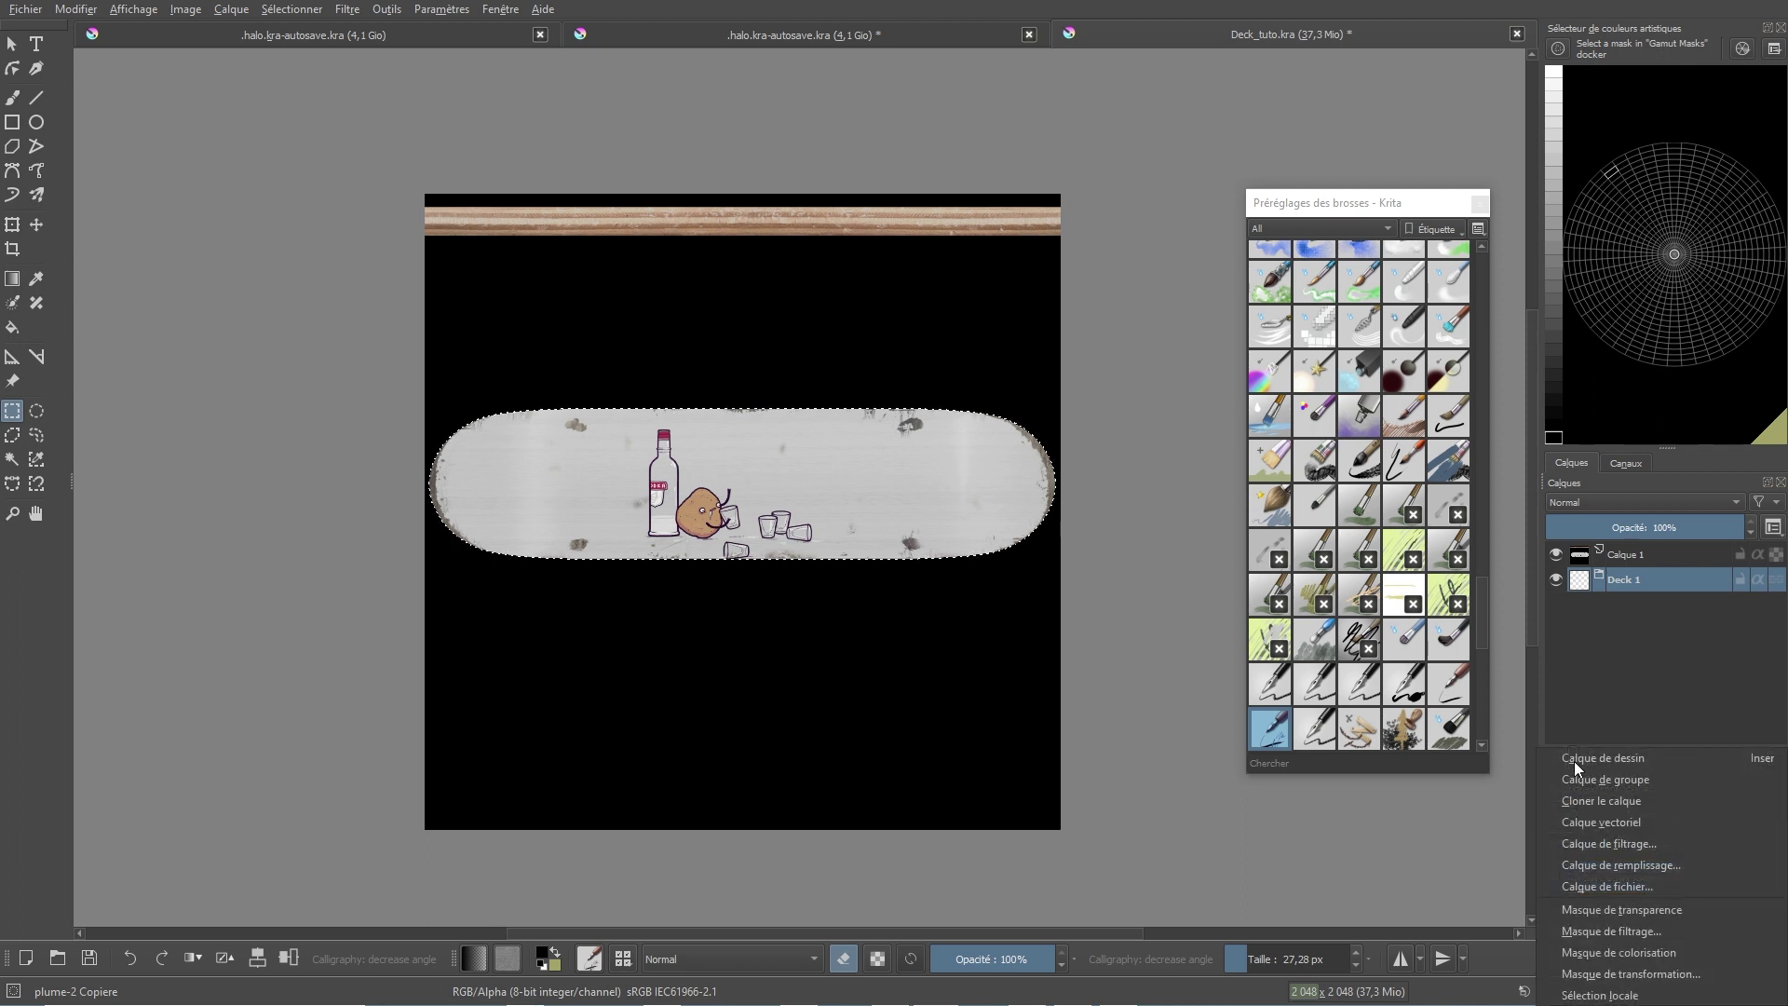
pyautogui.click(1653, 910)
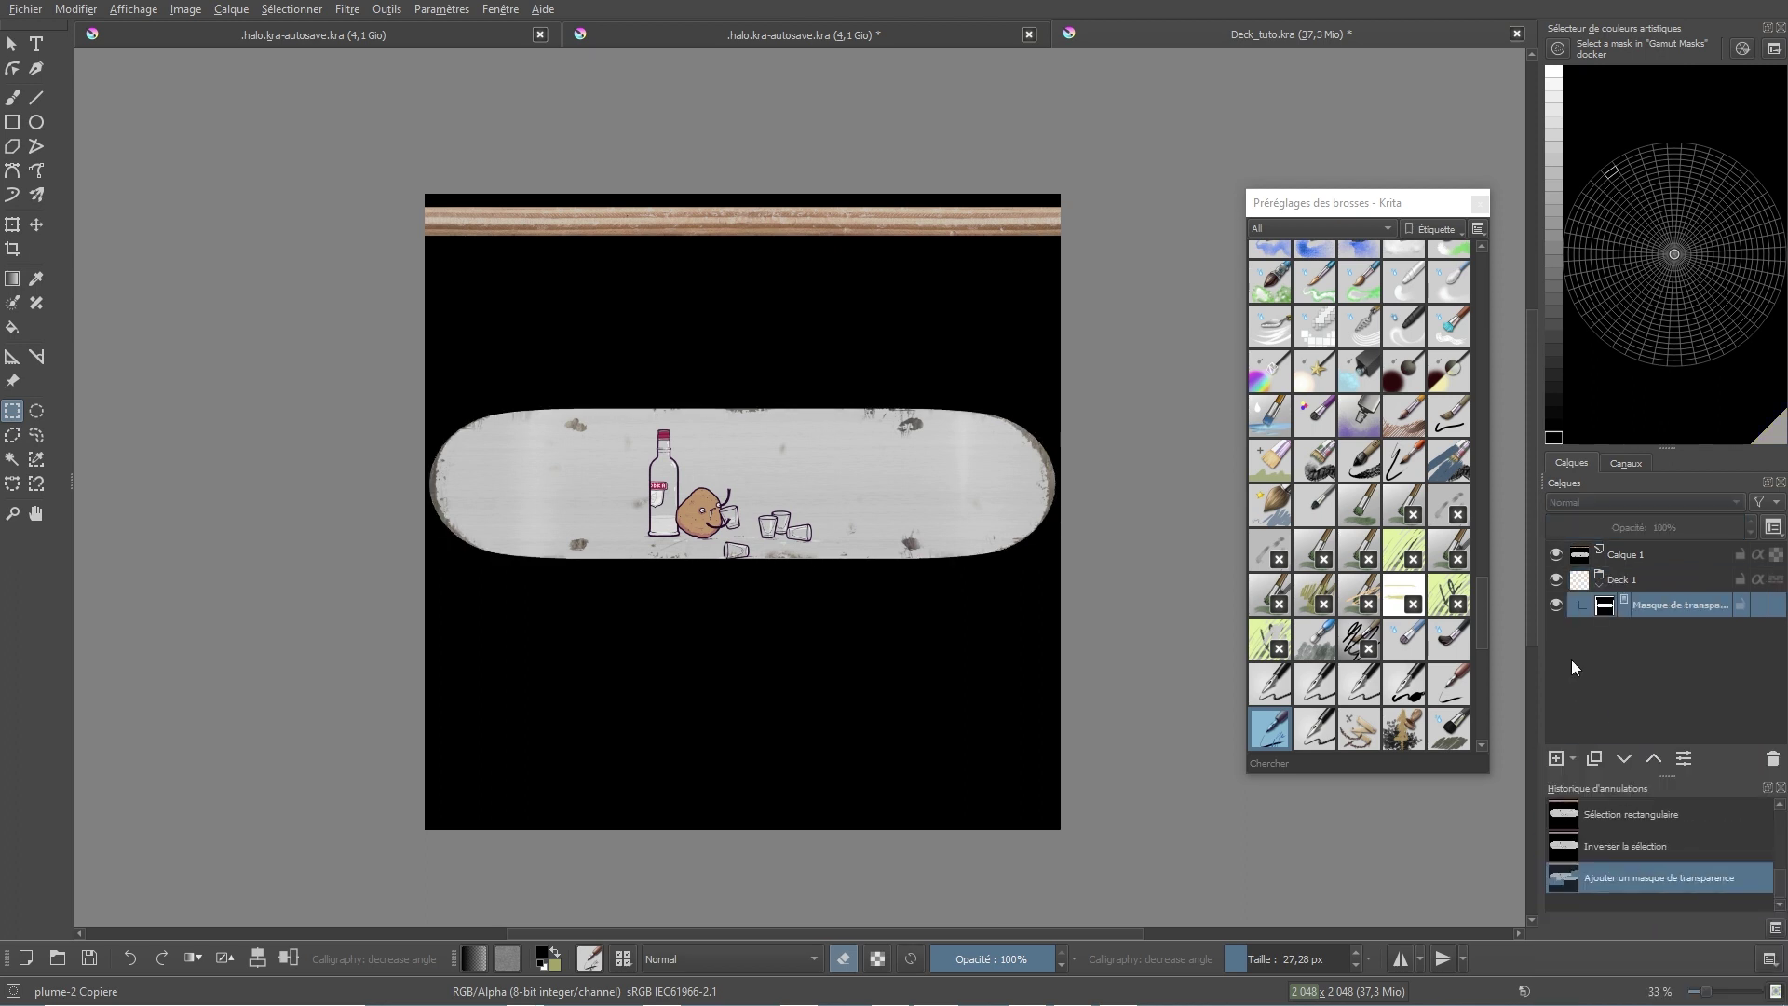
pyautogui.click(1555, 556)
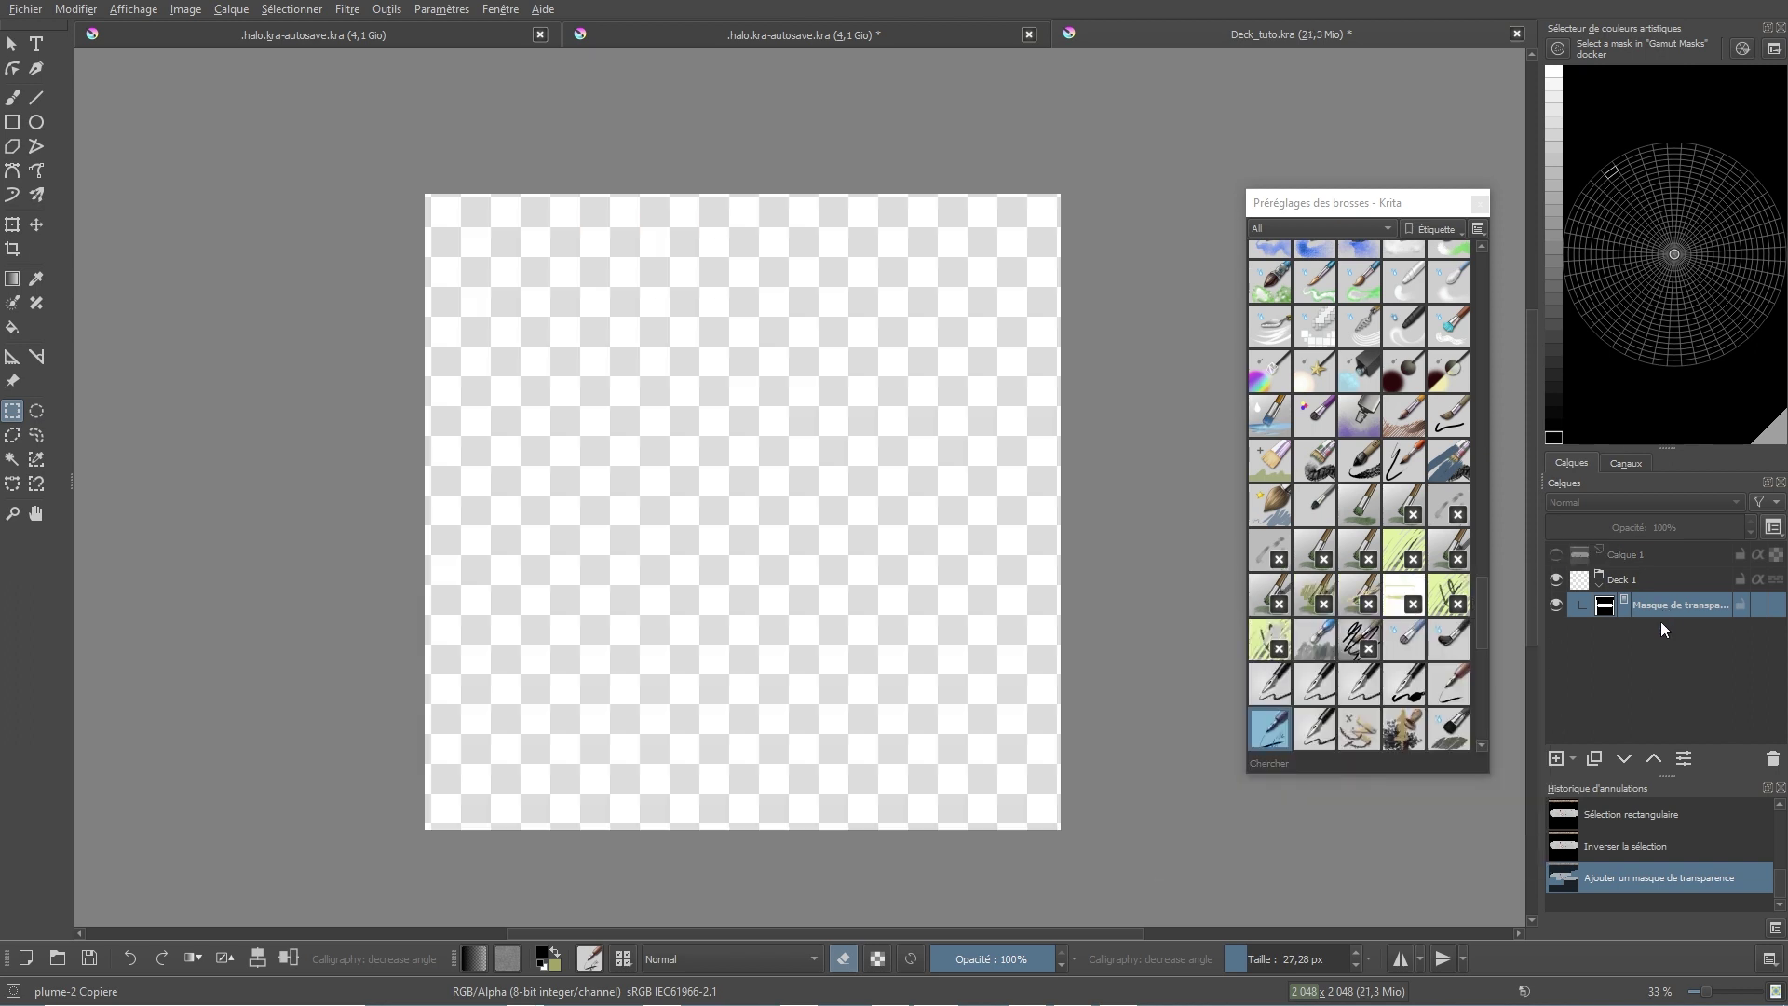
# Step: Add a new paint layer beneath the Deck 1 group and fill it with black
pyautogui.click(1556, 759)
pyautogui.moveTo(1637, 605); pyautogui.dragTo(1645, 652)
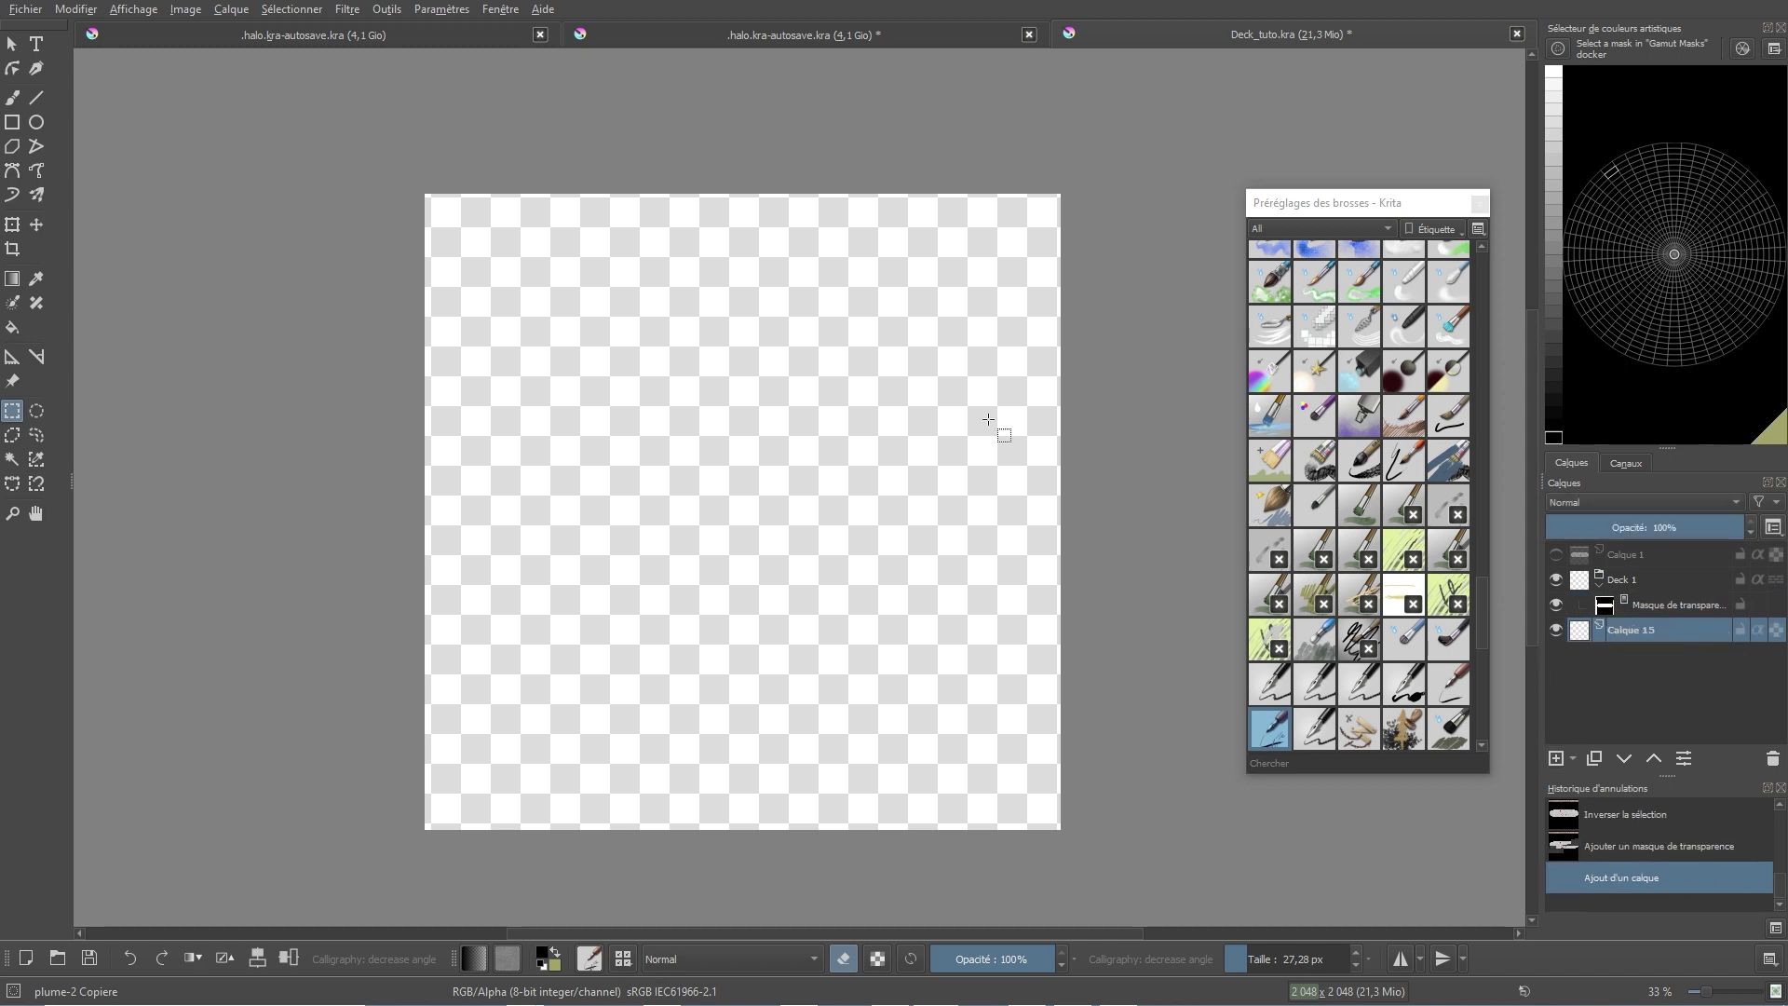
pyautogui.click(14, 331)
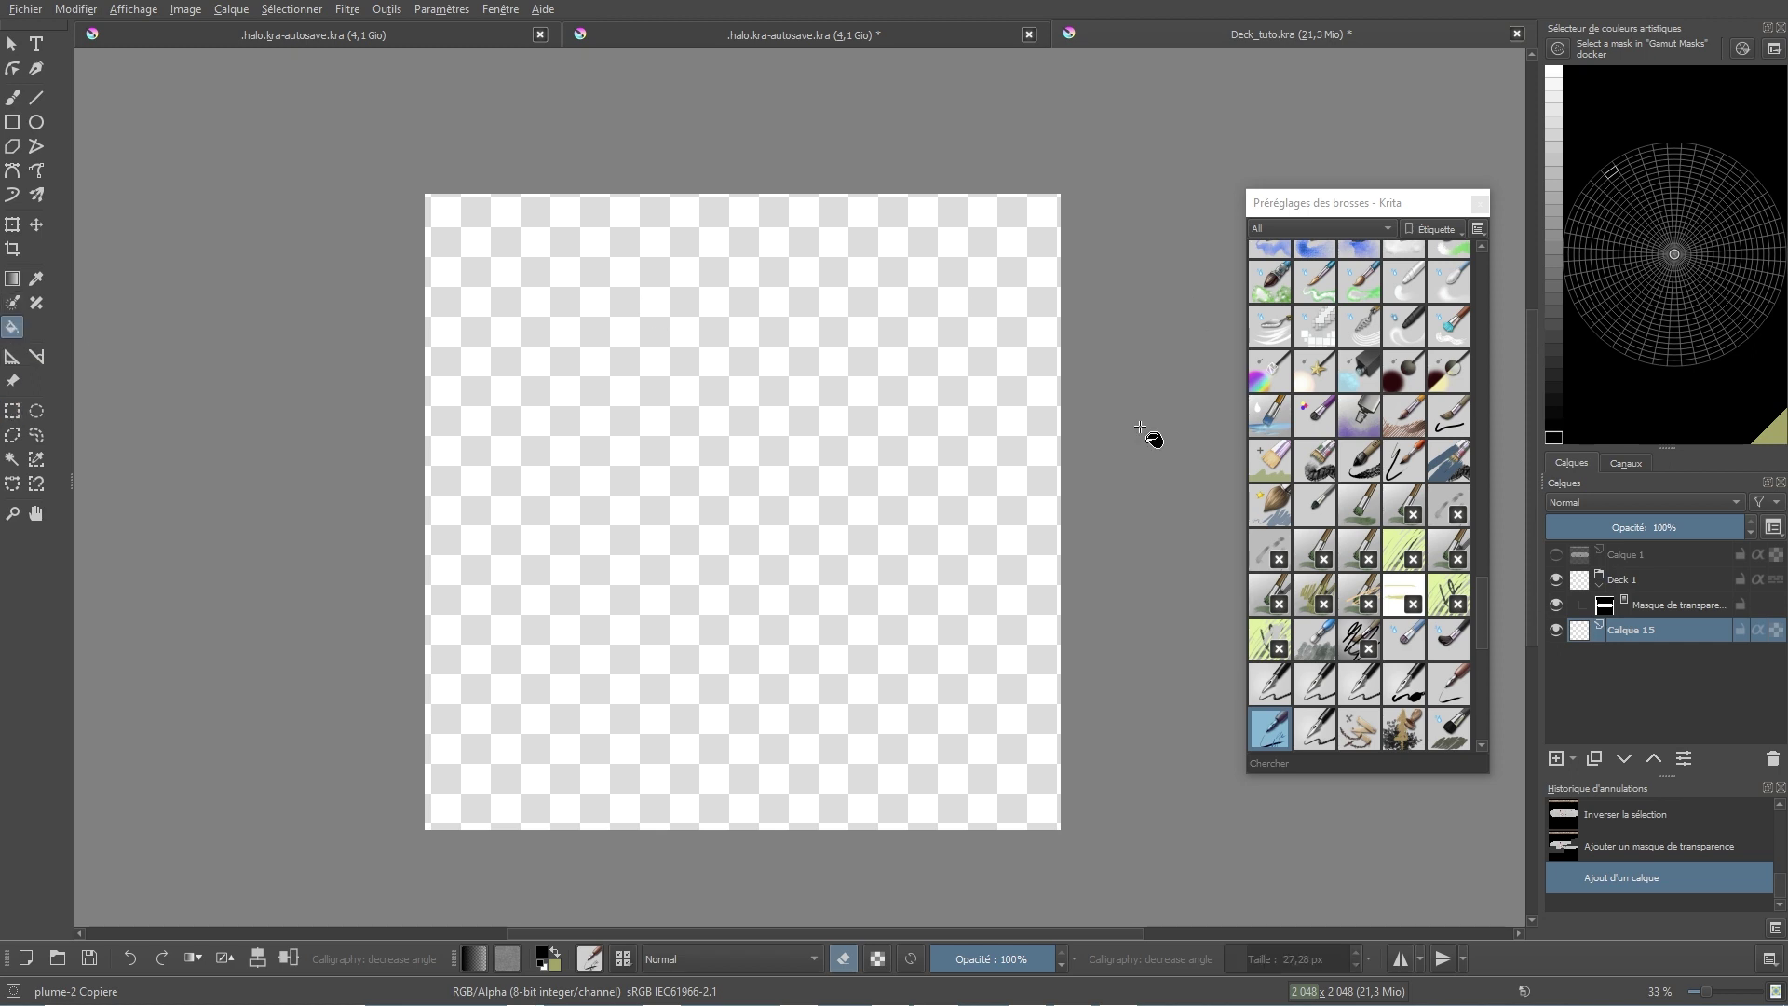
pyautogui.click(730, 511)
pyautogui.click(802, 591)
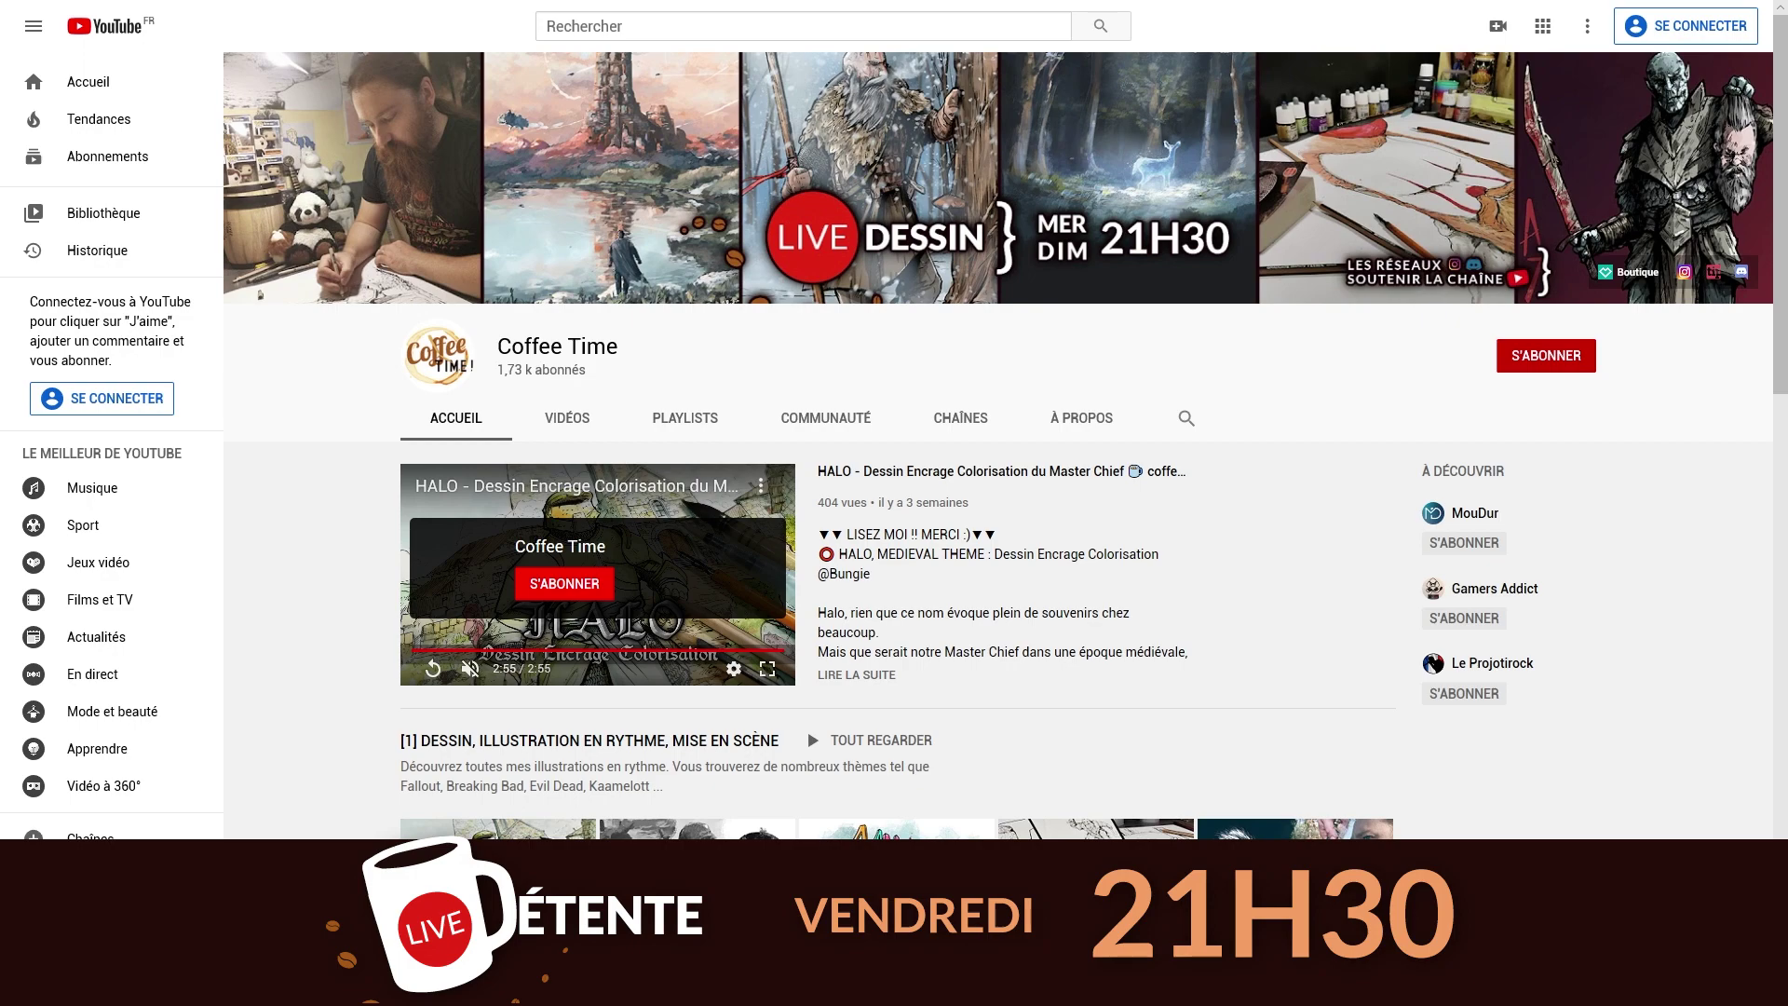
pyautogui.scroll(-5, 759, 713)
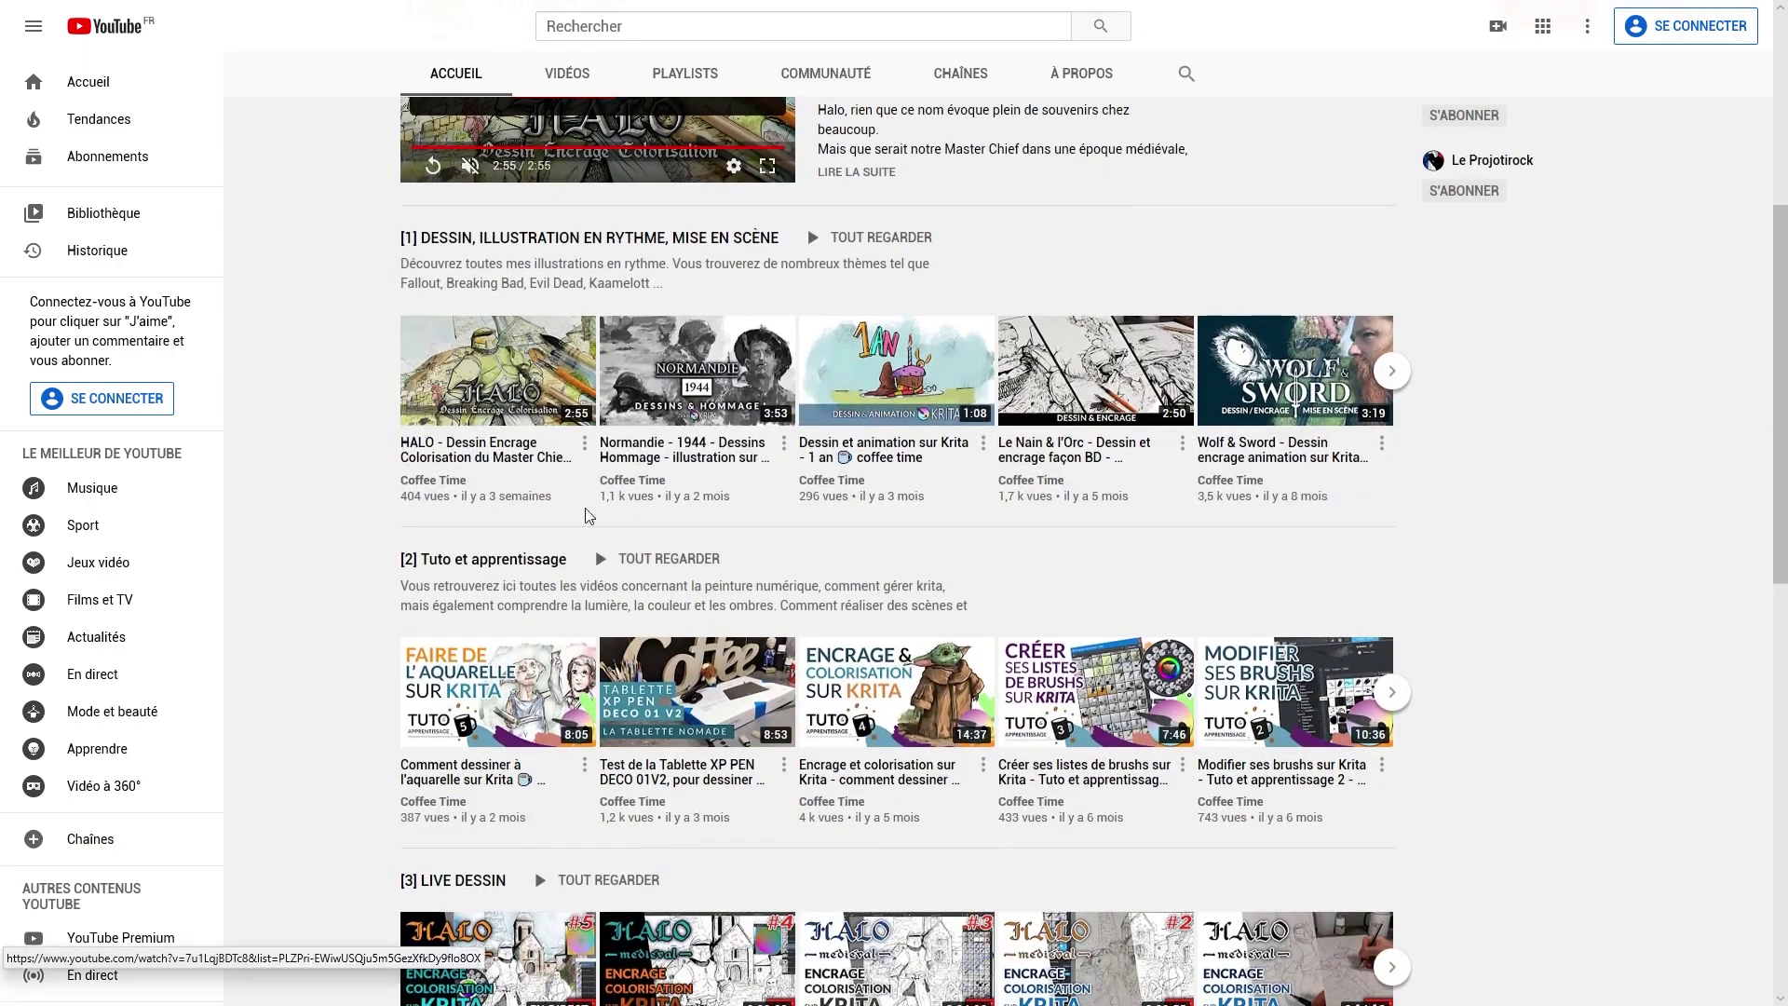
pyautogui.scroll(-3, 497, 580)
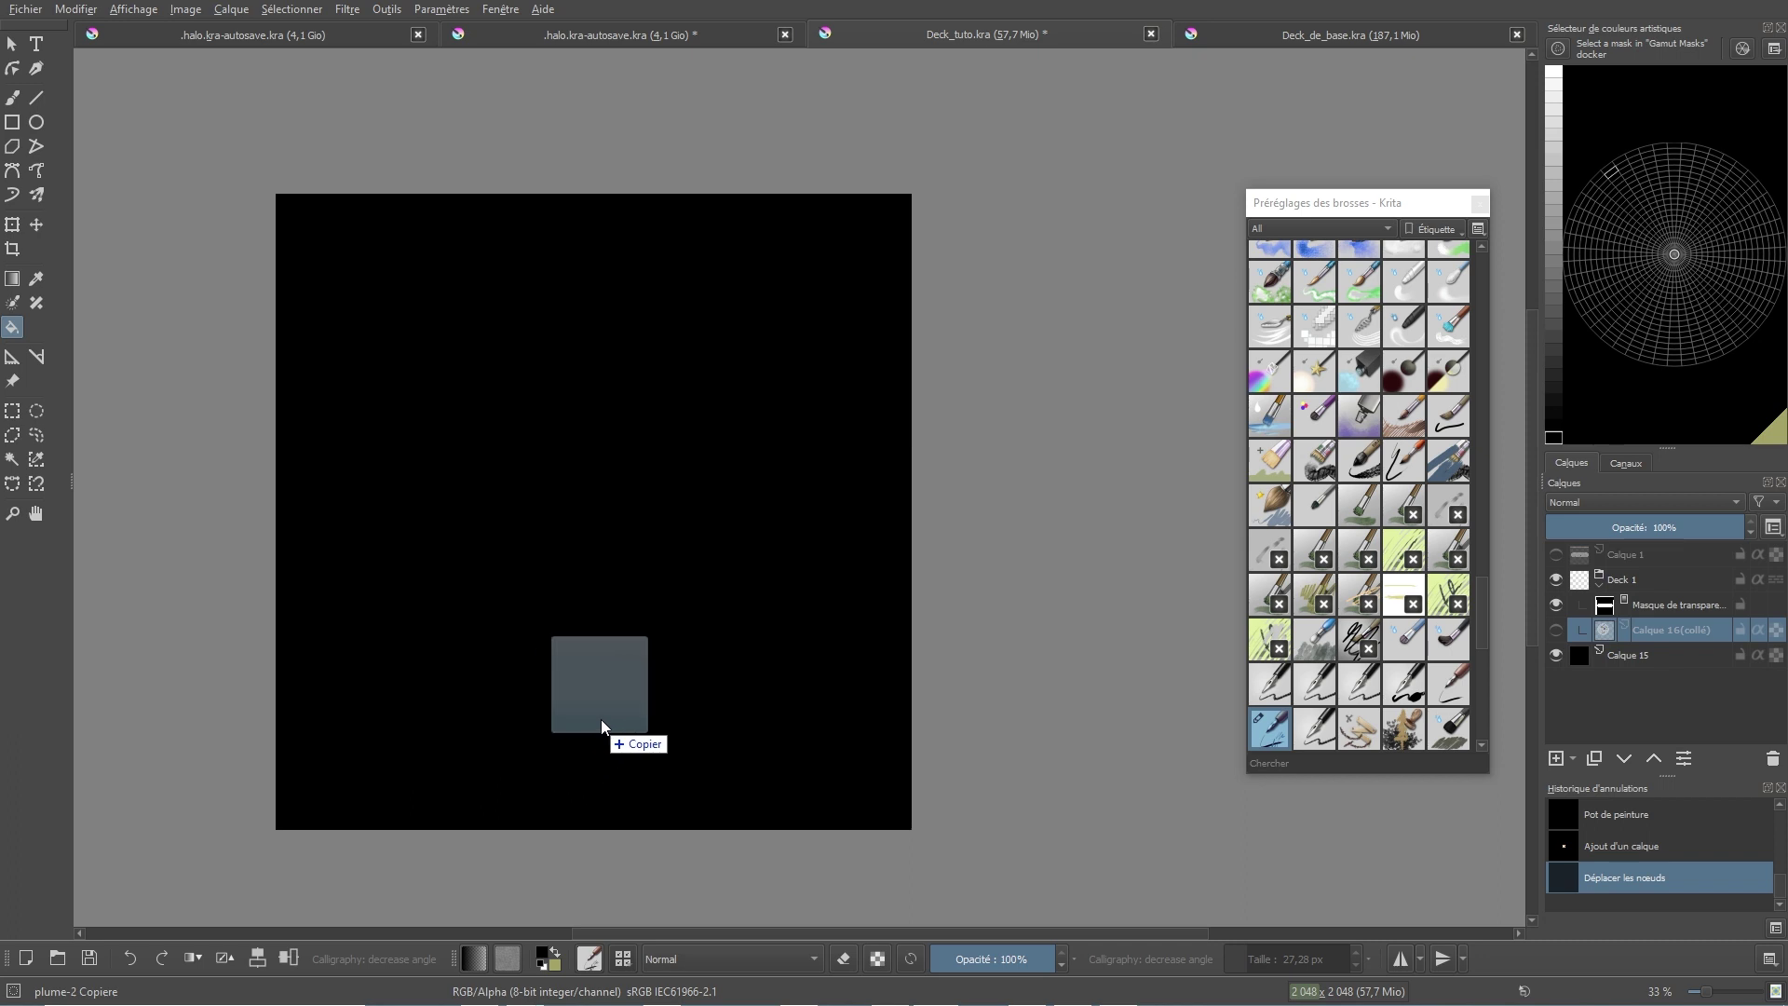
# Step: Insert meeko.png as a new layer in the Deck 1 group and rotate it a quarter turn counter-clockwise
pyautogui.moveTo(601, 719); pyautogui.dragTo(580, 509)
pyautogui.click(622, 520)
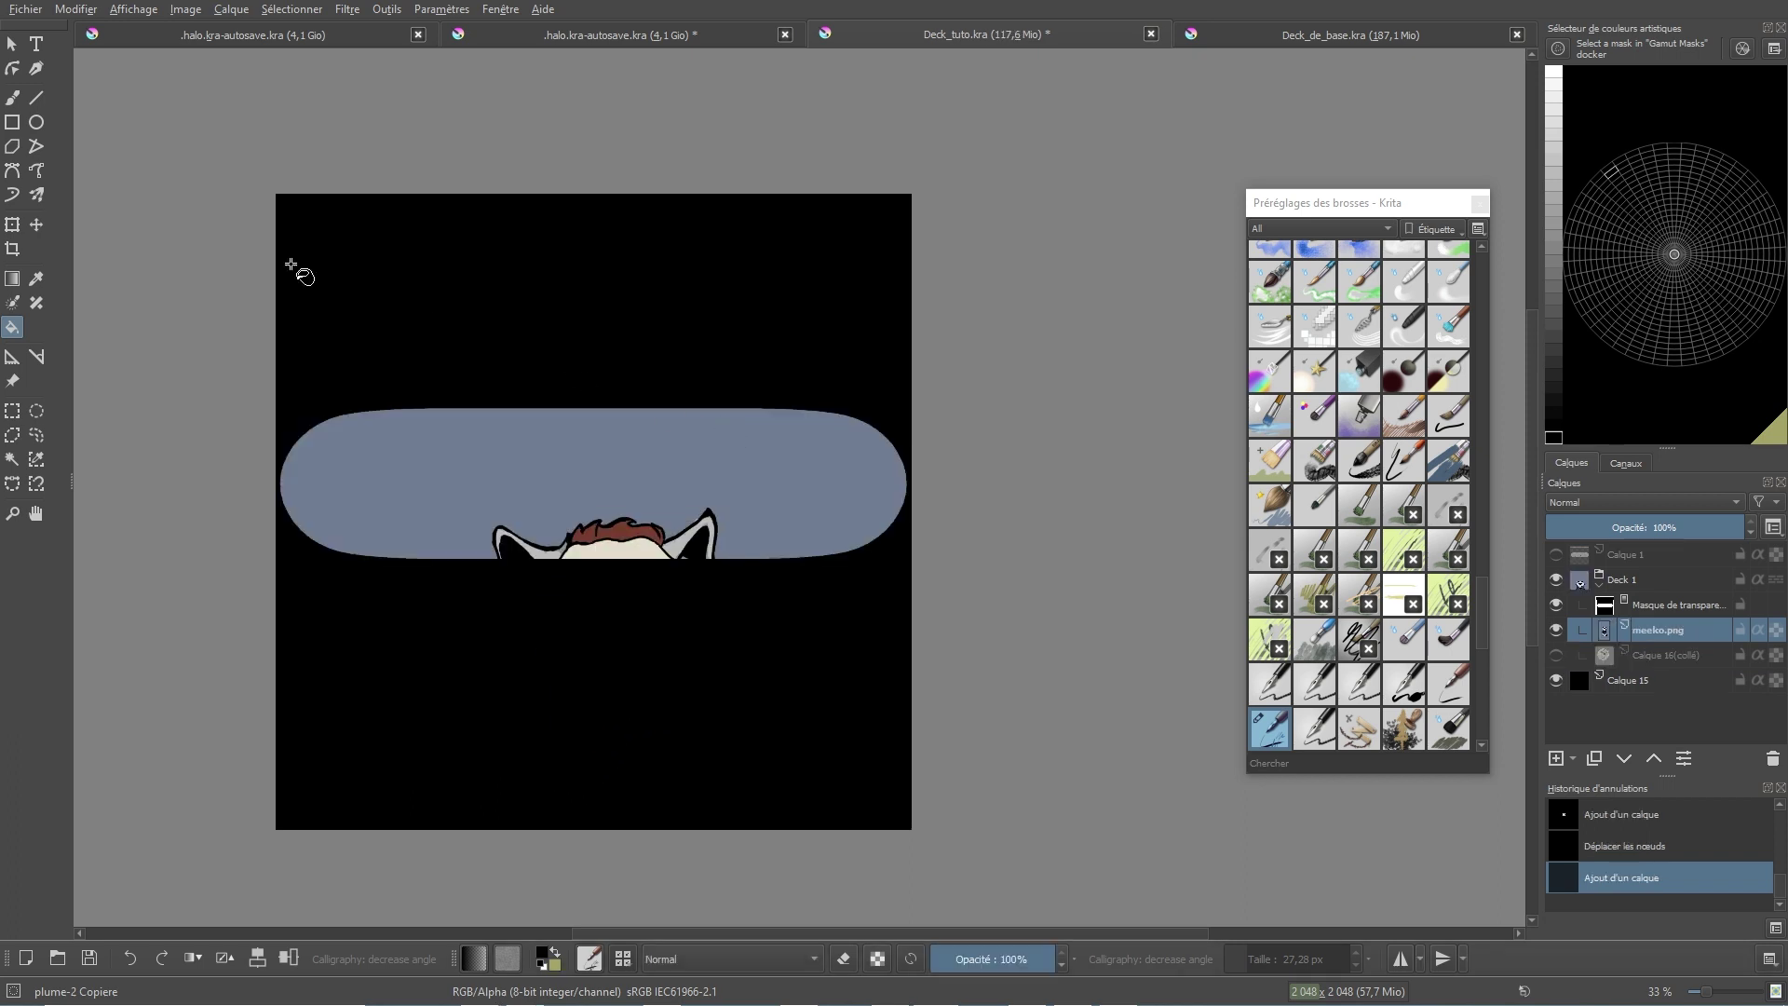
pyautogui.click(11, 225)
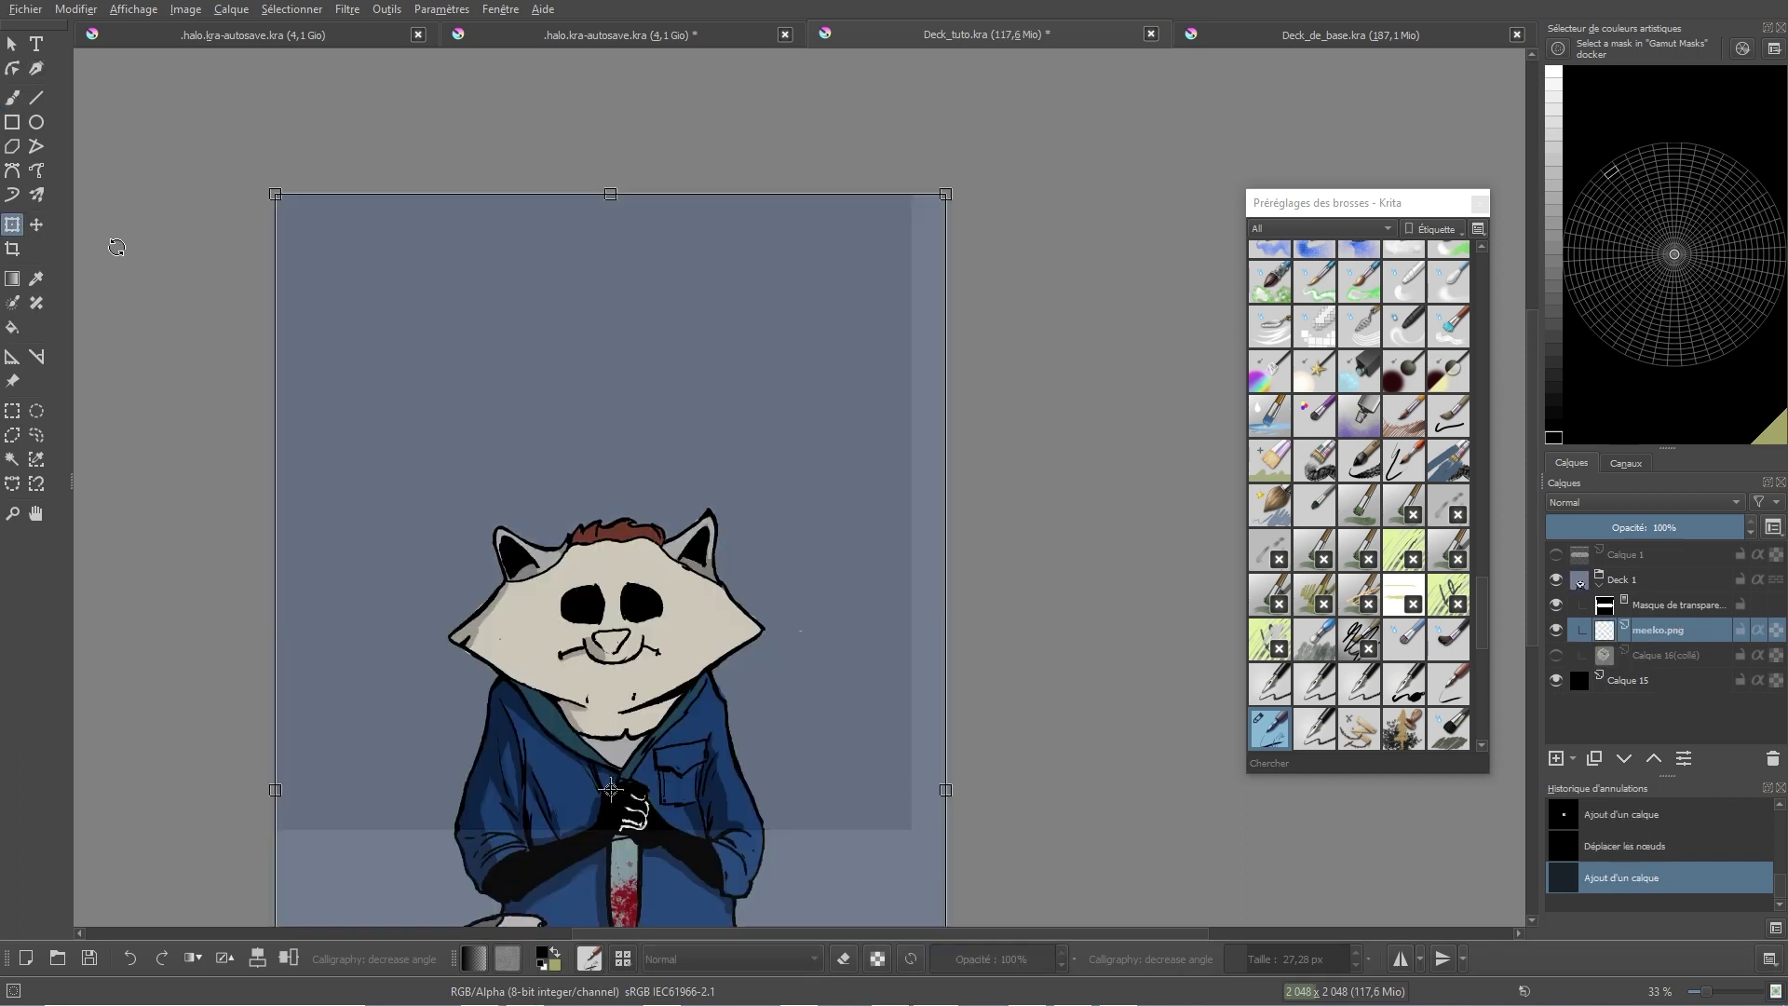
pyautogui.moveTo(967, 182); pyautogui.dragTo(113, 507)
pyautogui.moveTo(1206, 456); pyautogui.dragTo(671, 756)
pyautogui.moveTo(551, 843); pyautogui.dragTo(809, 359)
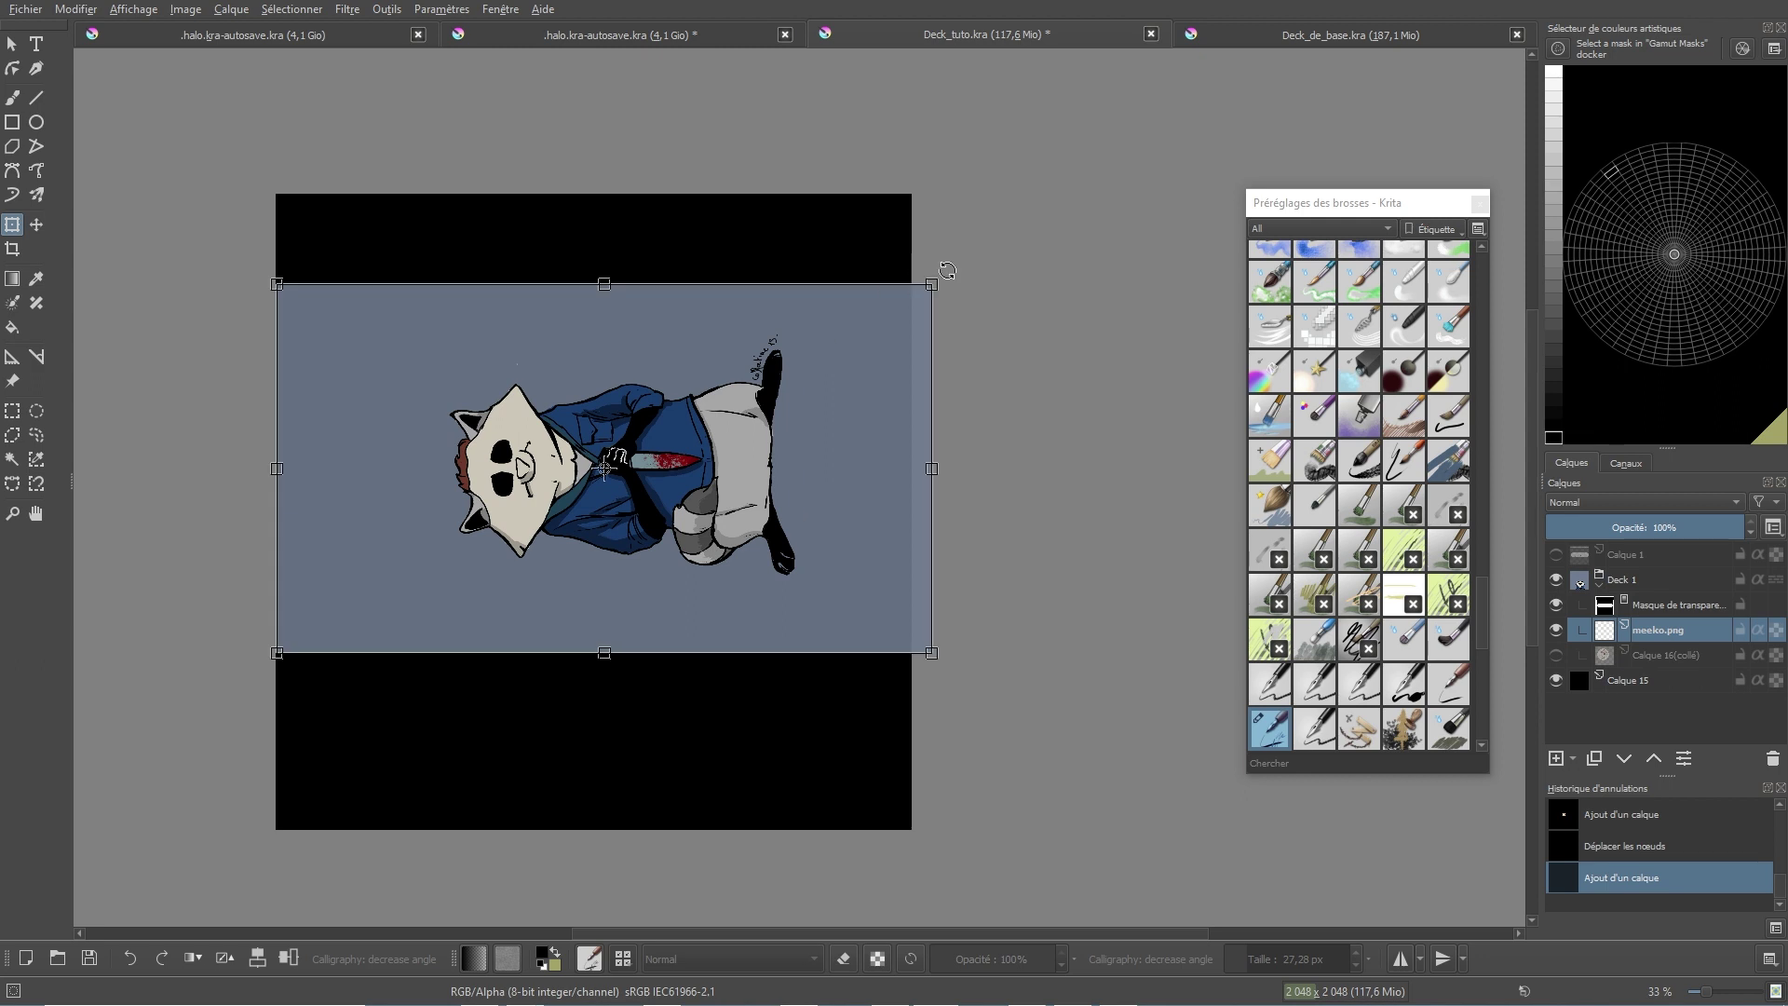
# Step: Scale the meeko.png artwork down so the raccoon fits within the deck's width, position it near the middle and apply the transformation
pyautogui.moveTo(934, 278); pyautogui.dragTo(687, 416)
pyautogui.moveTo(485, 536); pyautogui.dragTo(602, 466)
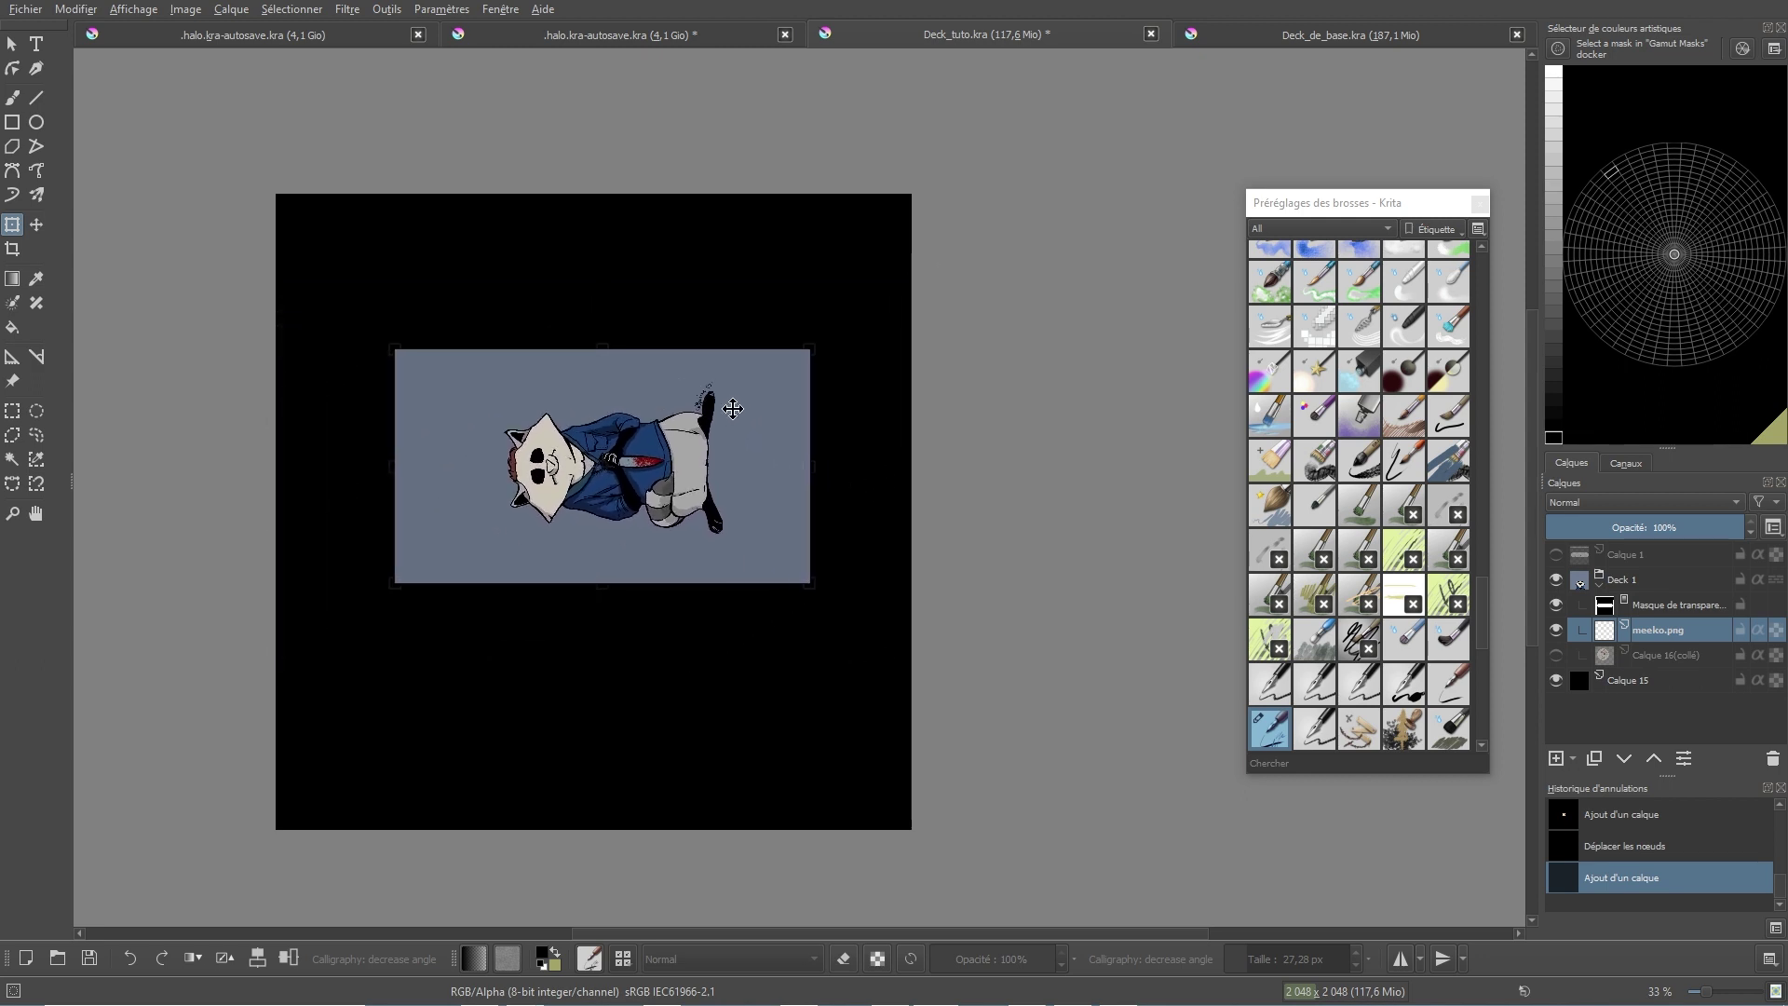
pyautogui.moveTo(805, 351); pyautogui.dragTo(707, 399)
pyautogui.press('Return')
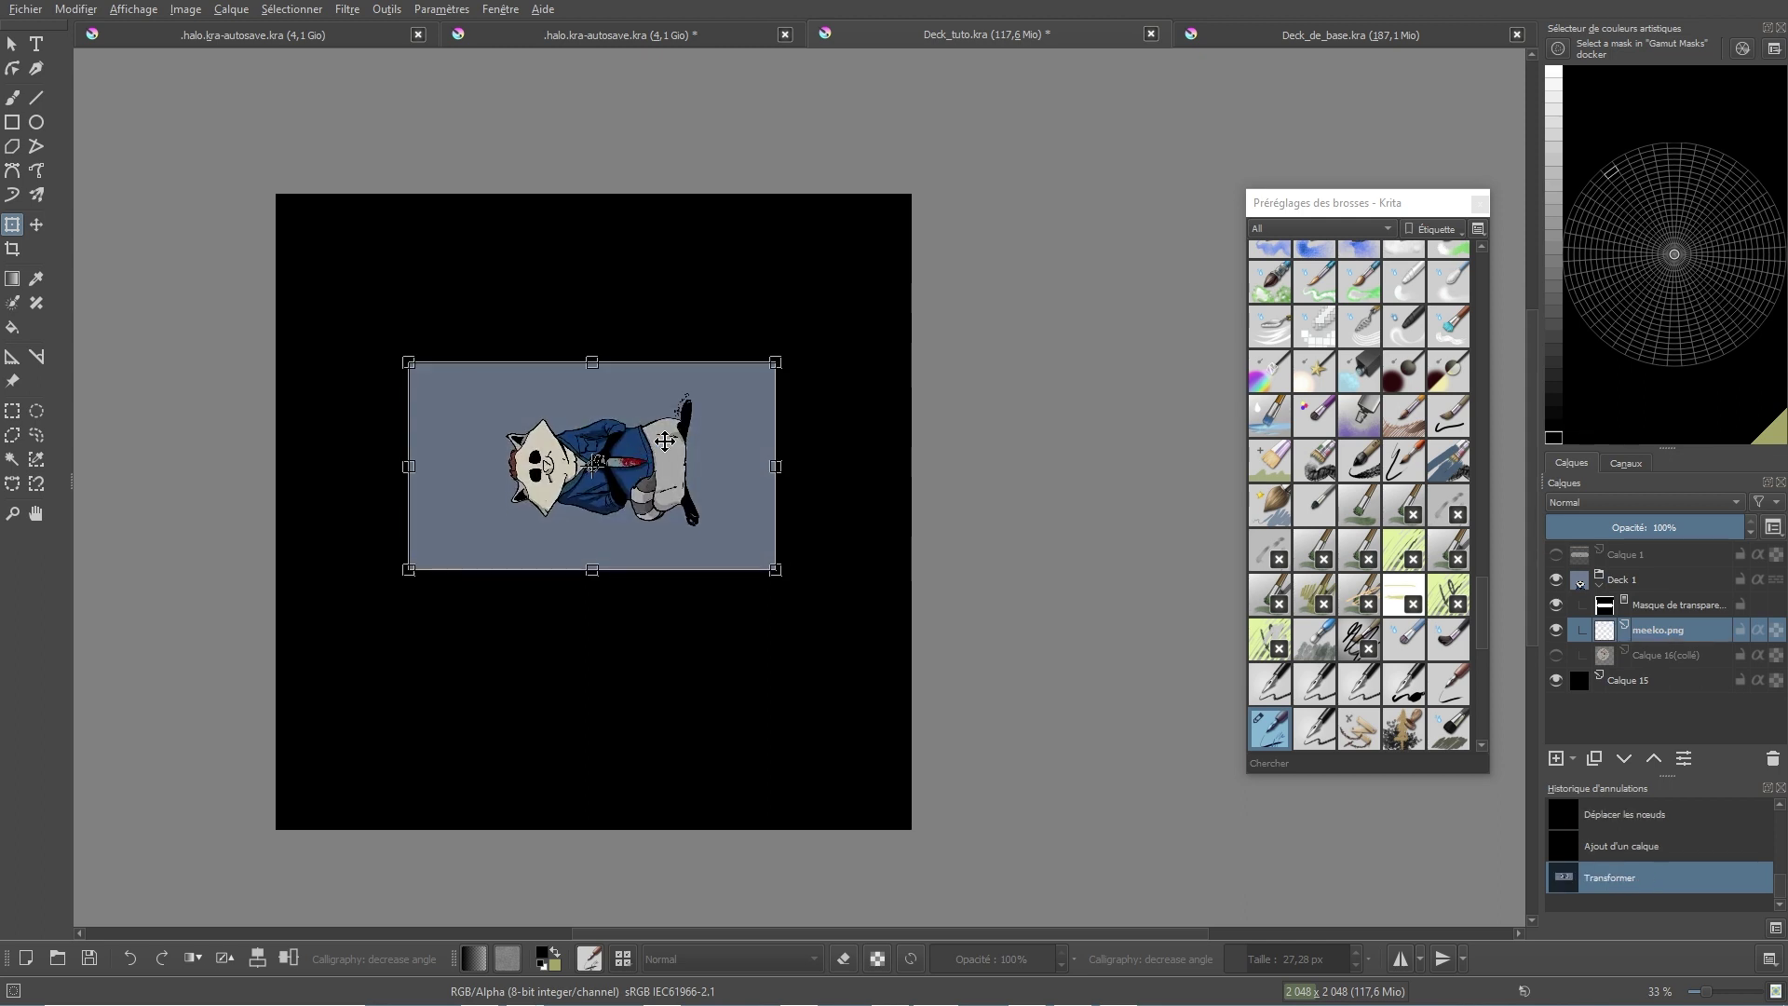
pyautogui.moveTo(779, 370); pyautogui.dragTo(729, 401)
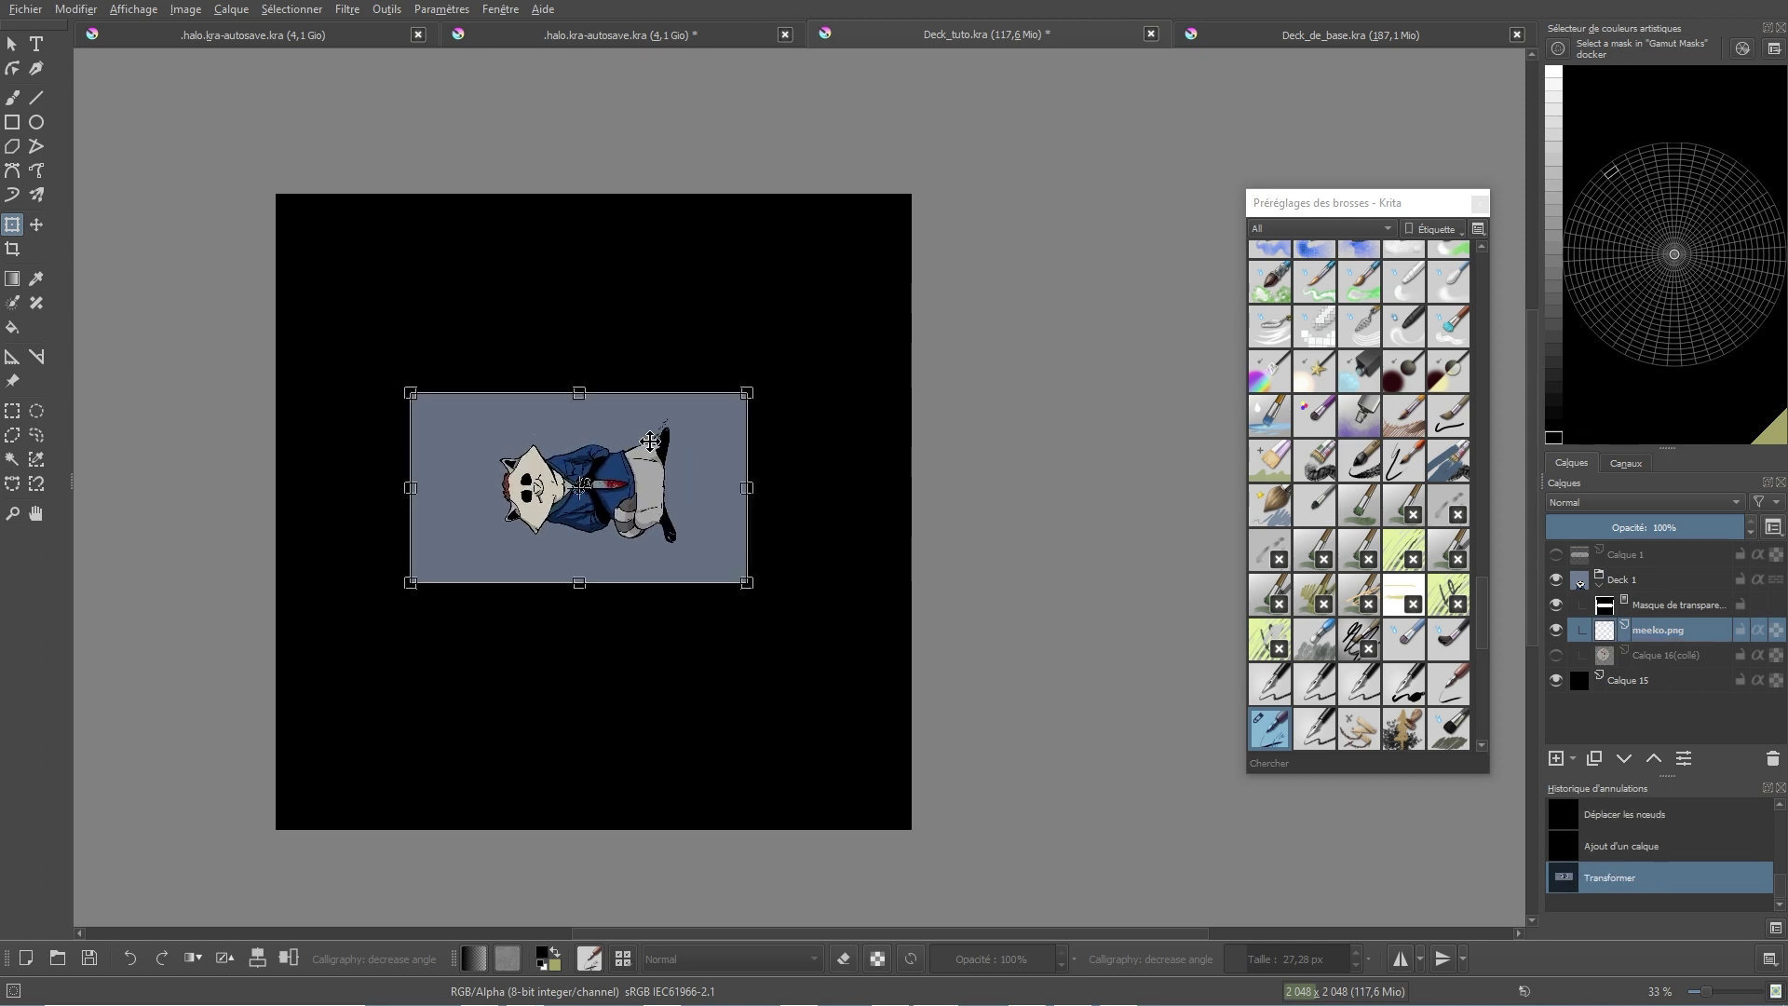
pyautogui.press('Return')
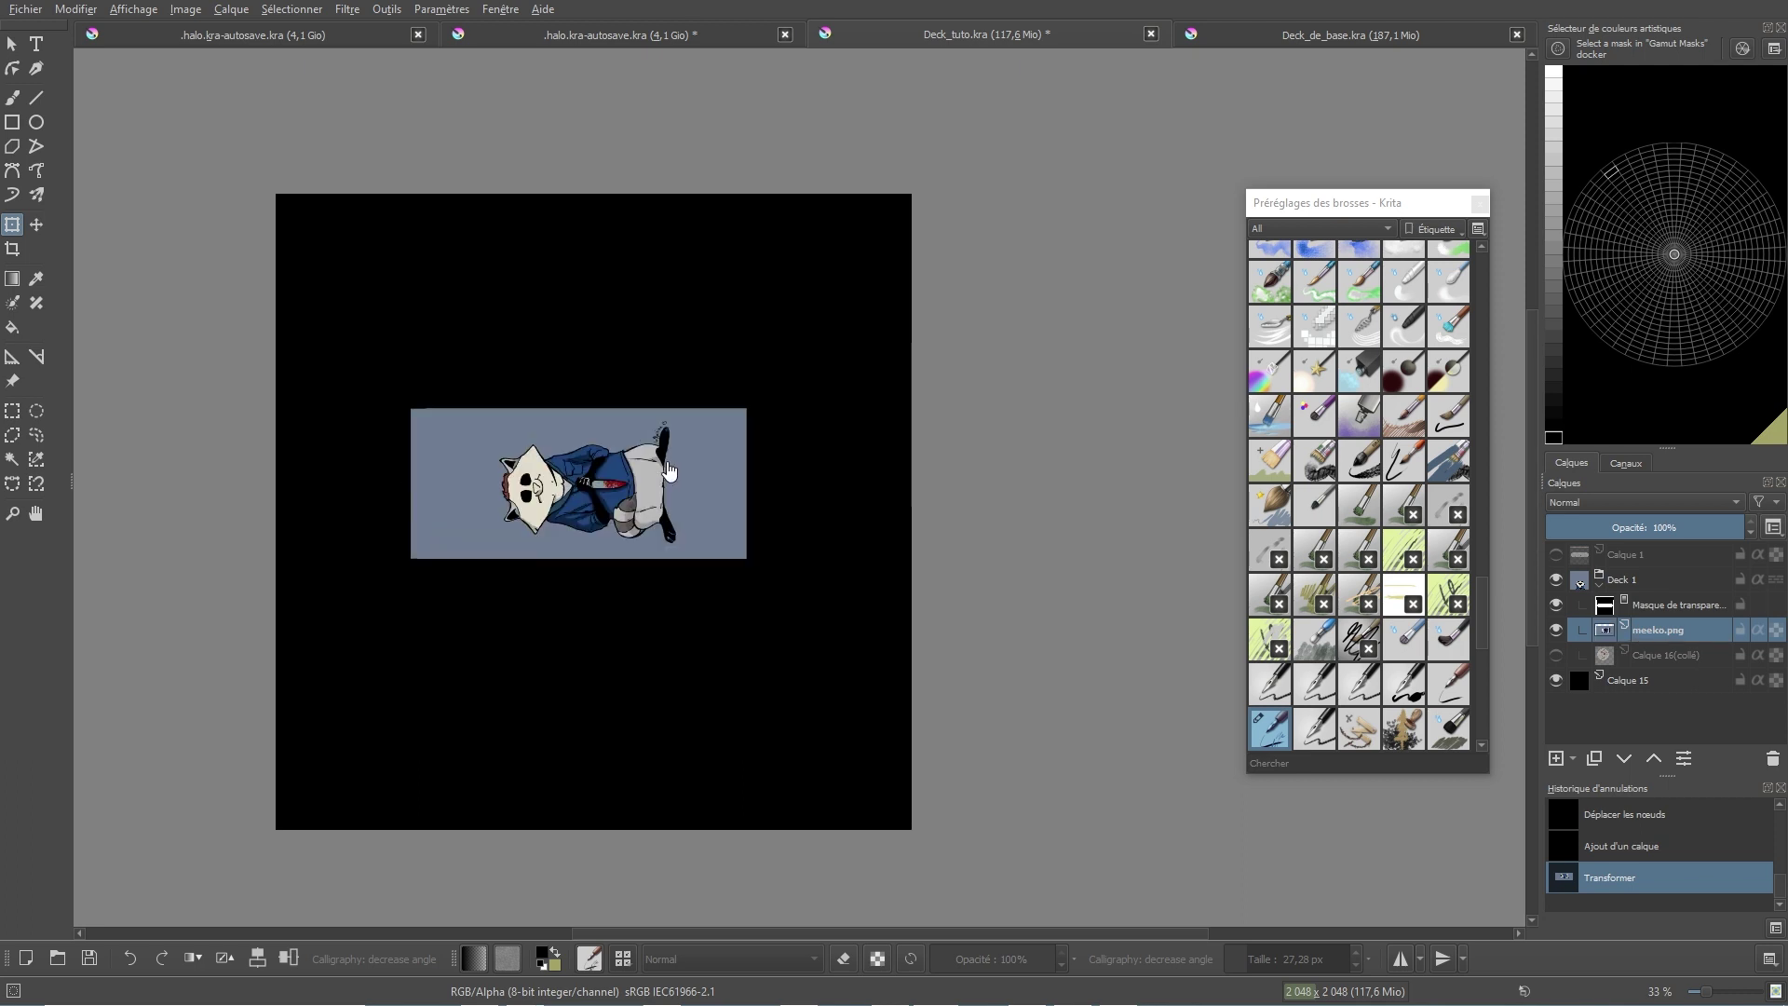
# Step: Add a paint layer beneath meeko.png in the Deck 1 group and fill it with the artwork's blue-grey background colour
pyautogui.click(1556, 756)
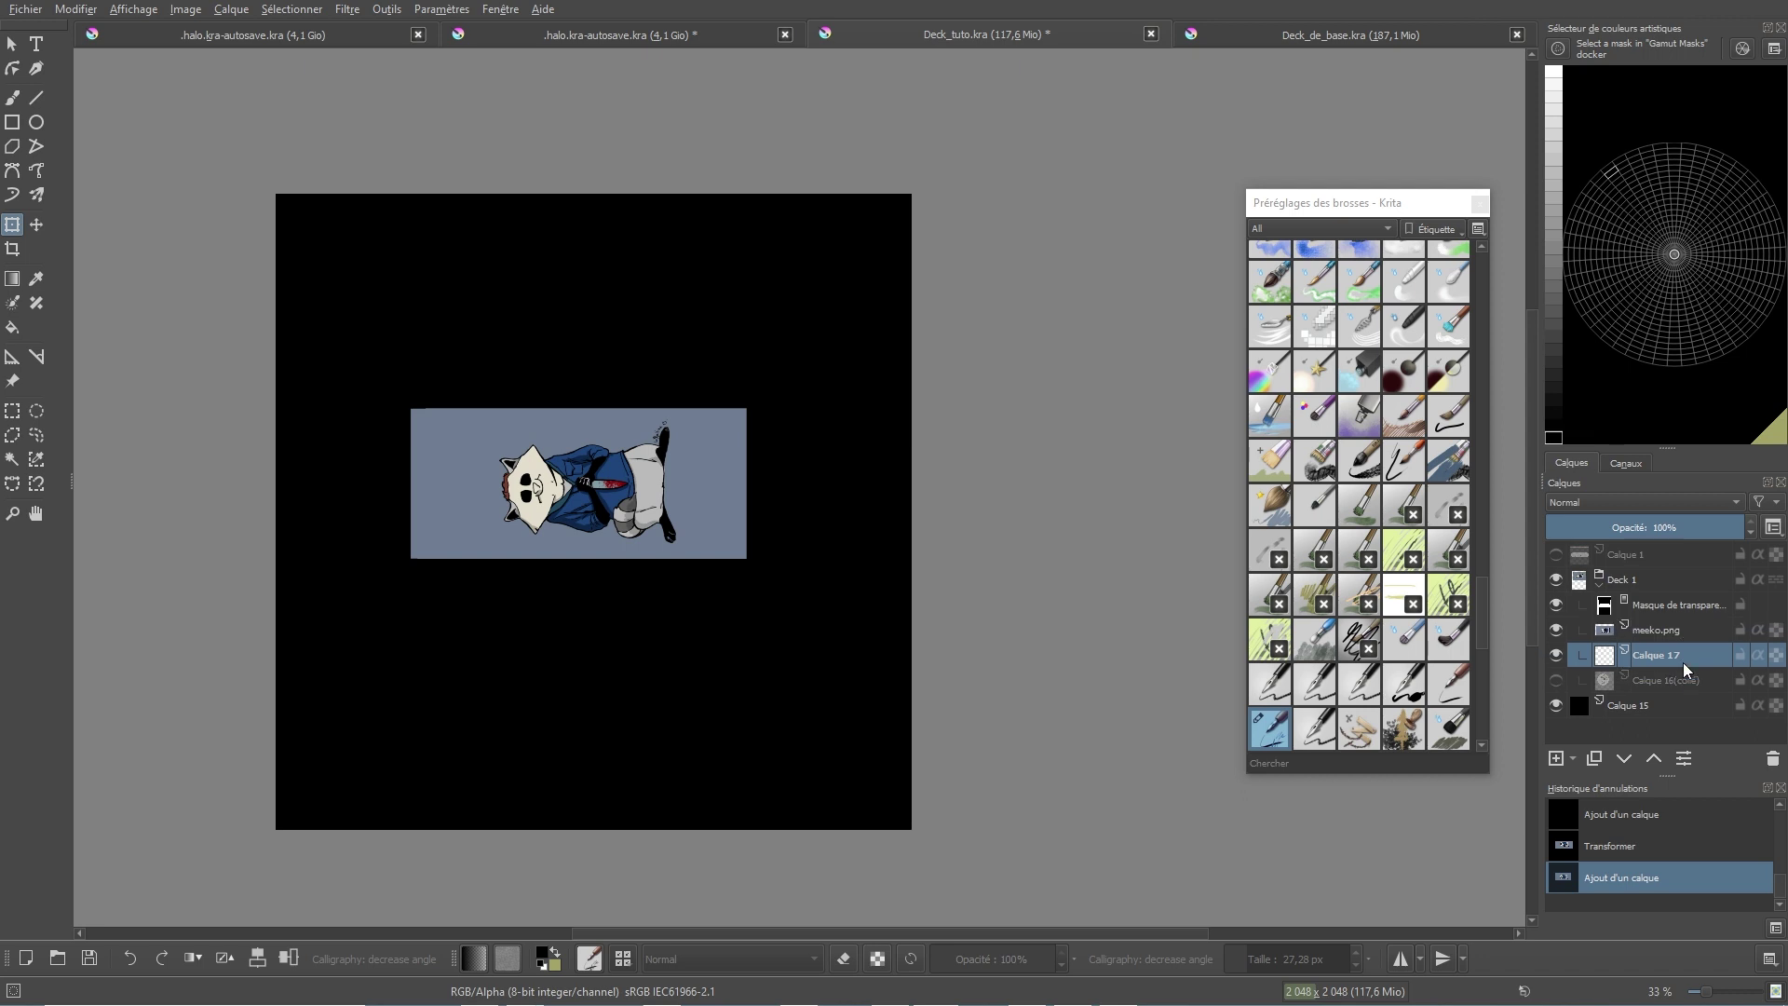
pyautogui.click(13, 327)
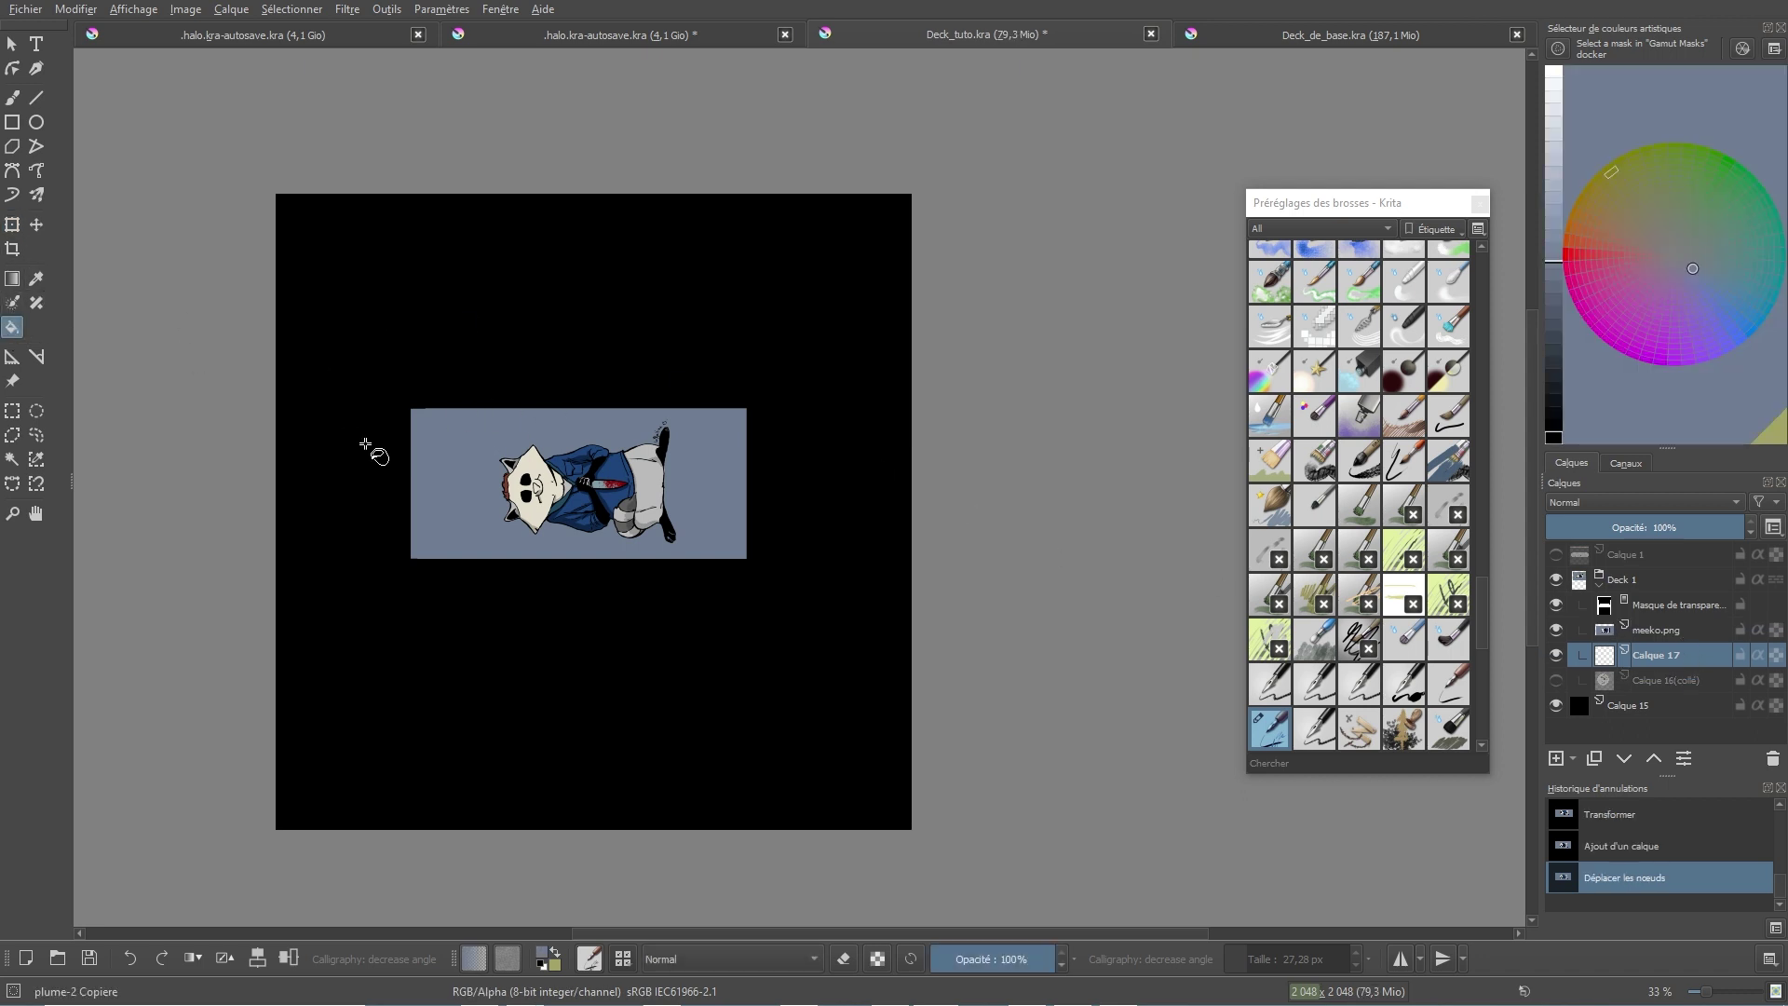
pyautogui.click(498, 550)
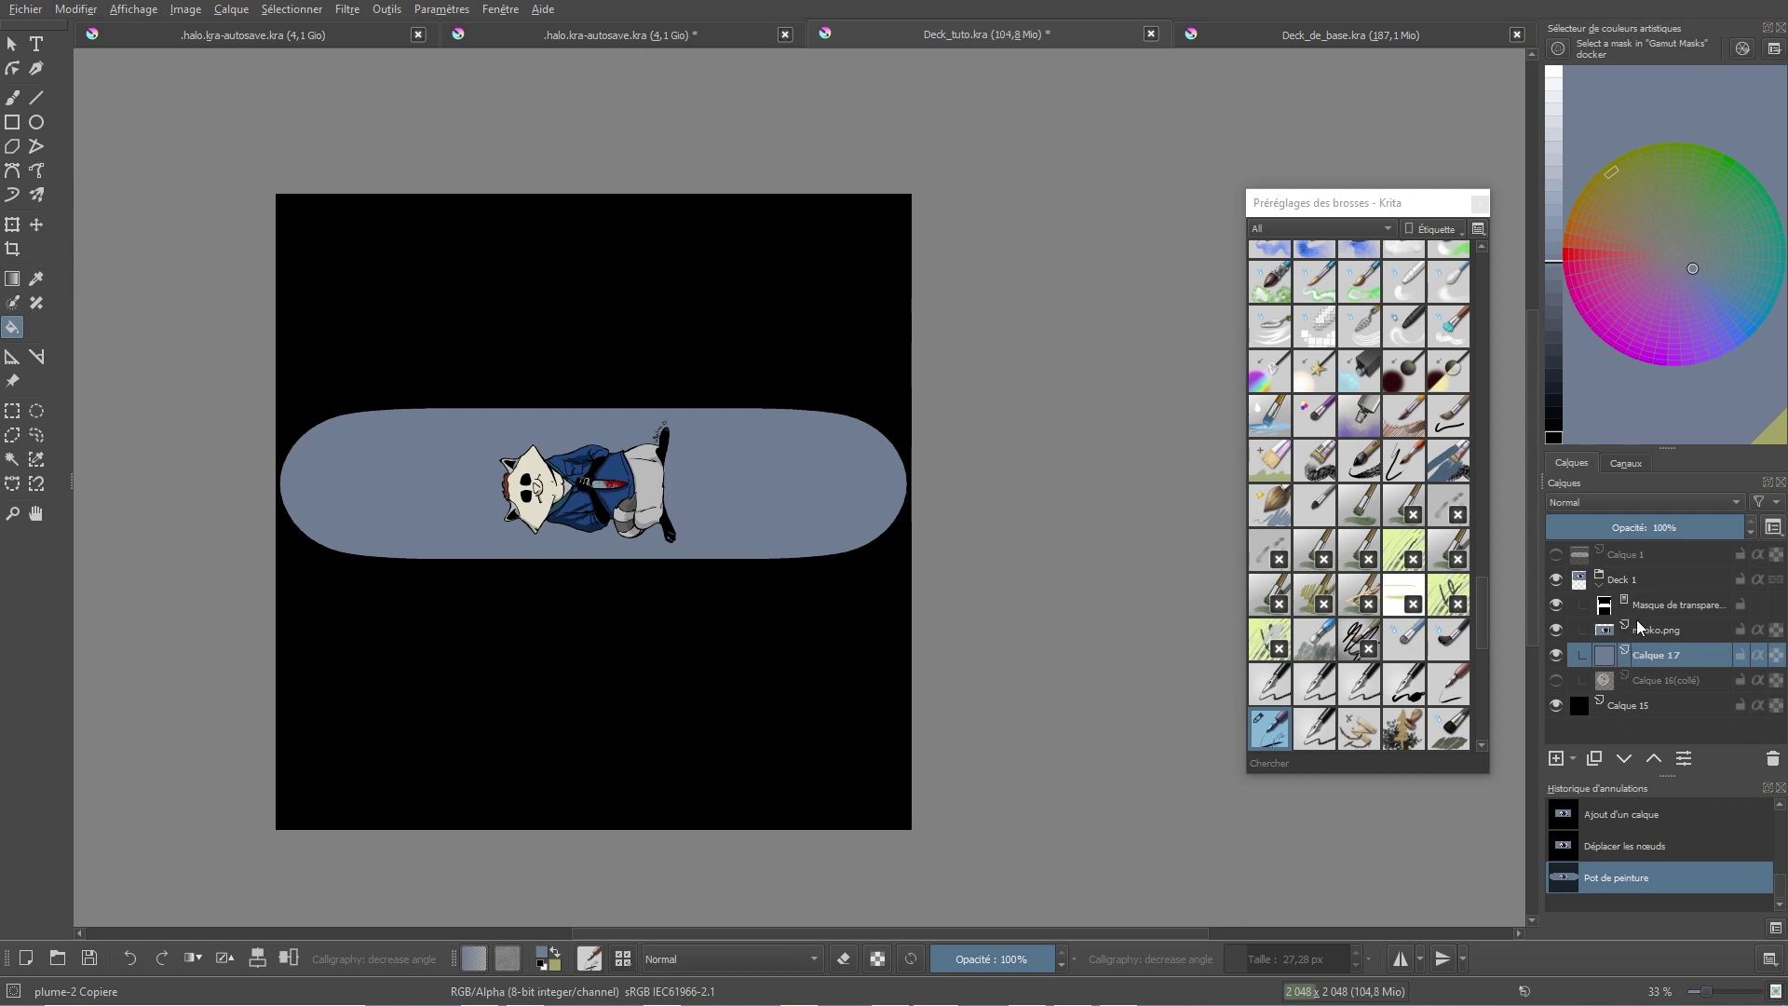
# Step: Show the Coffee Time logo layer, stack it above meeko.png and move the logo to the right end of the deck
pyautogui.moveTo(1668, 686); pyautogui.dragTo(1657, 624)
pyautogui.hotkey('ctrl', 't')
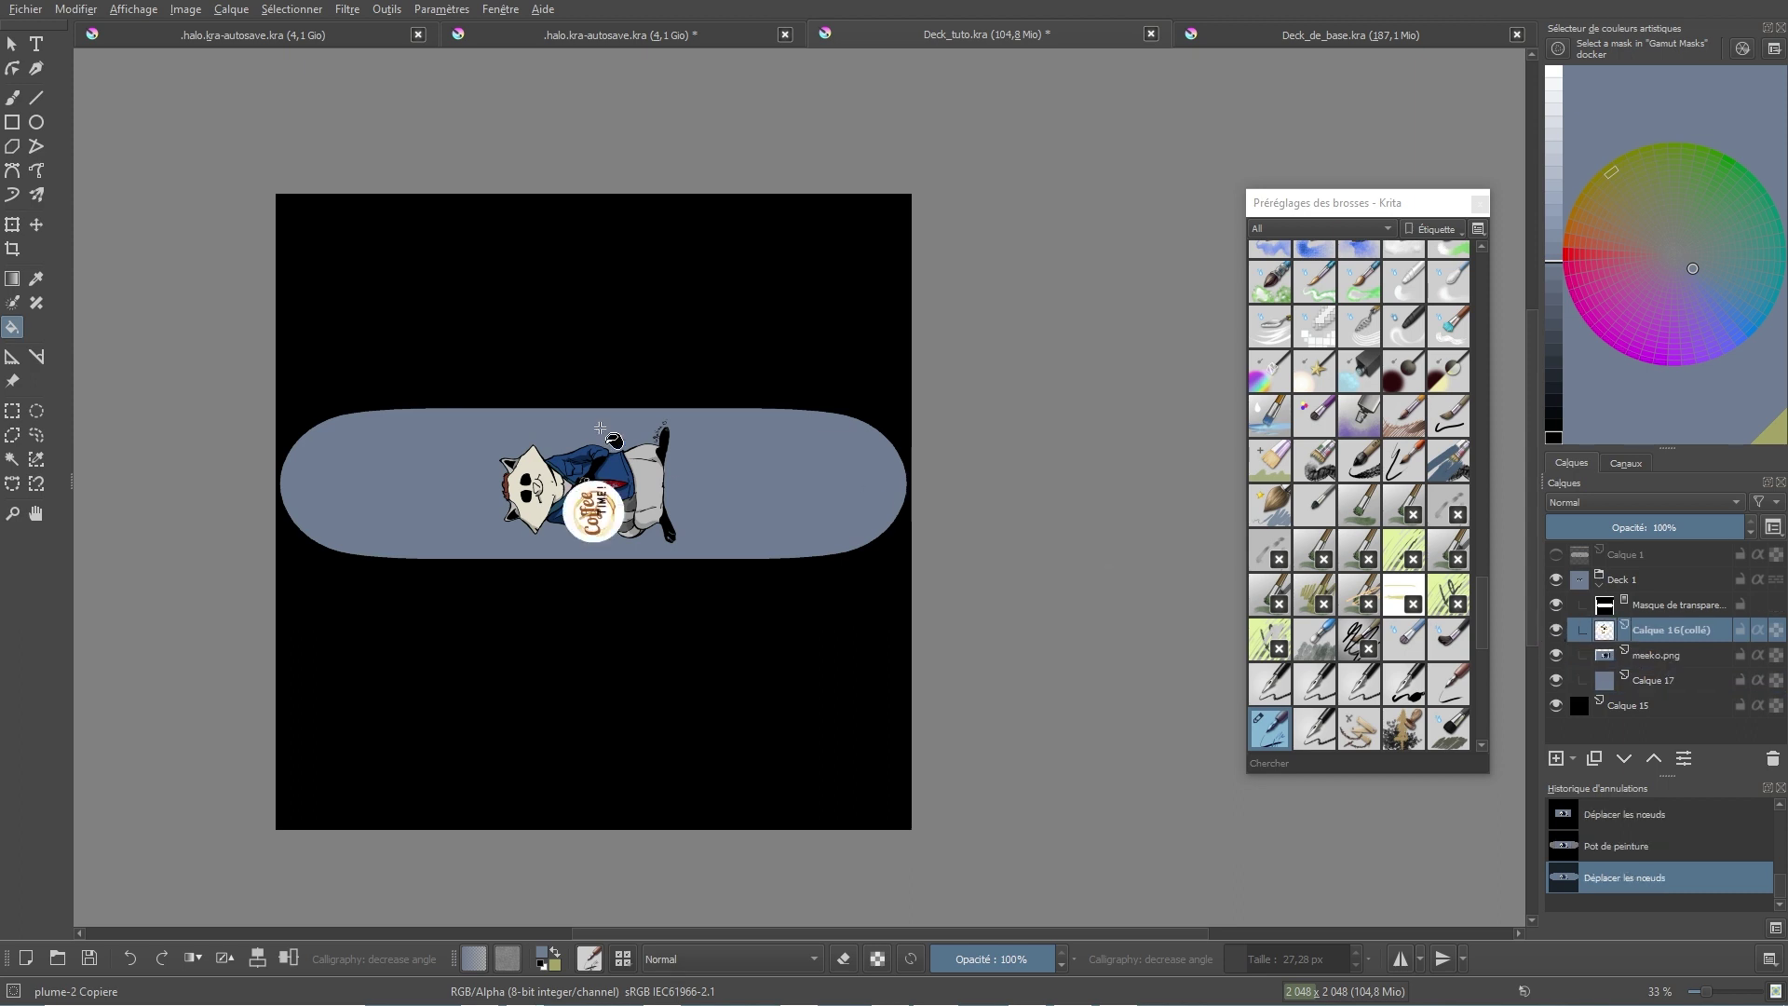
pyautogui.moveTo(601, 501); pyautogui.dragTo(846, 470)
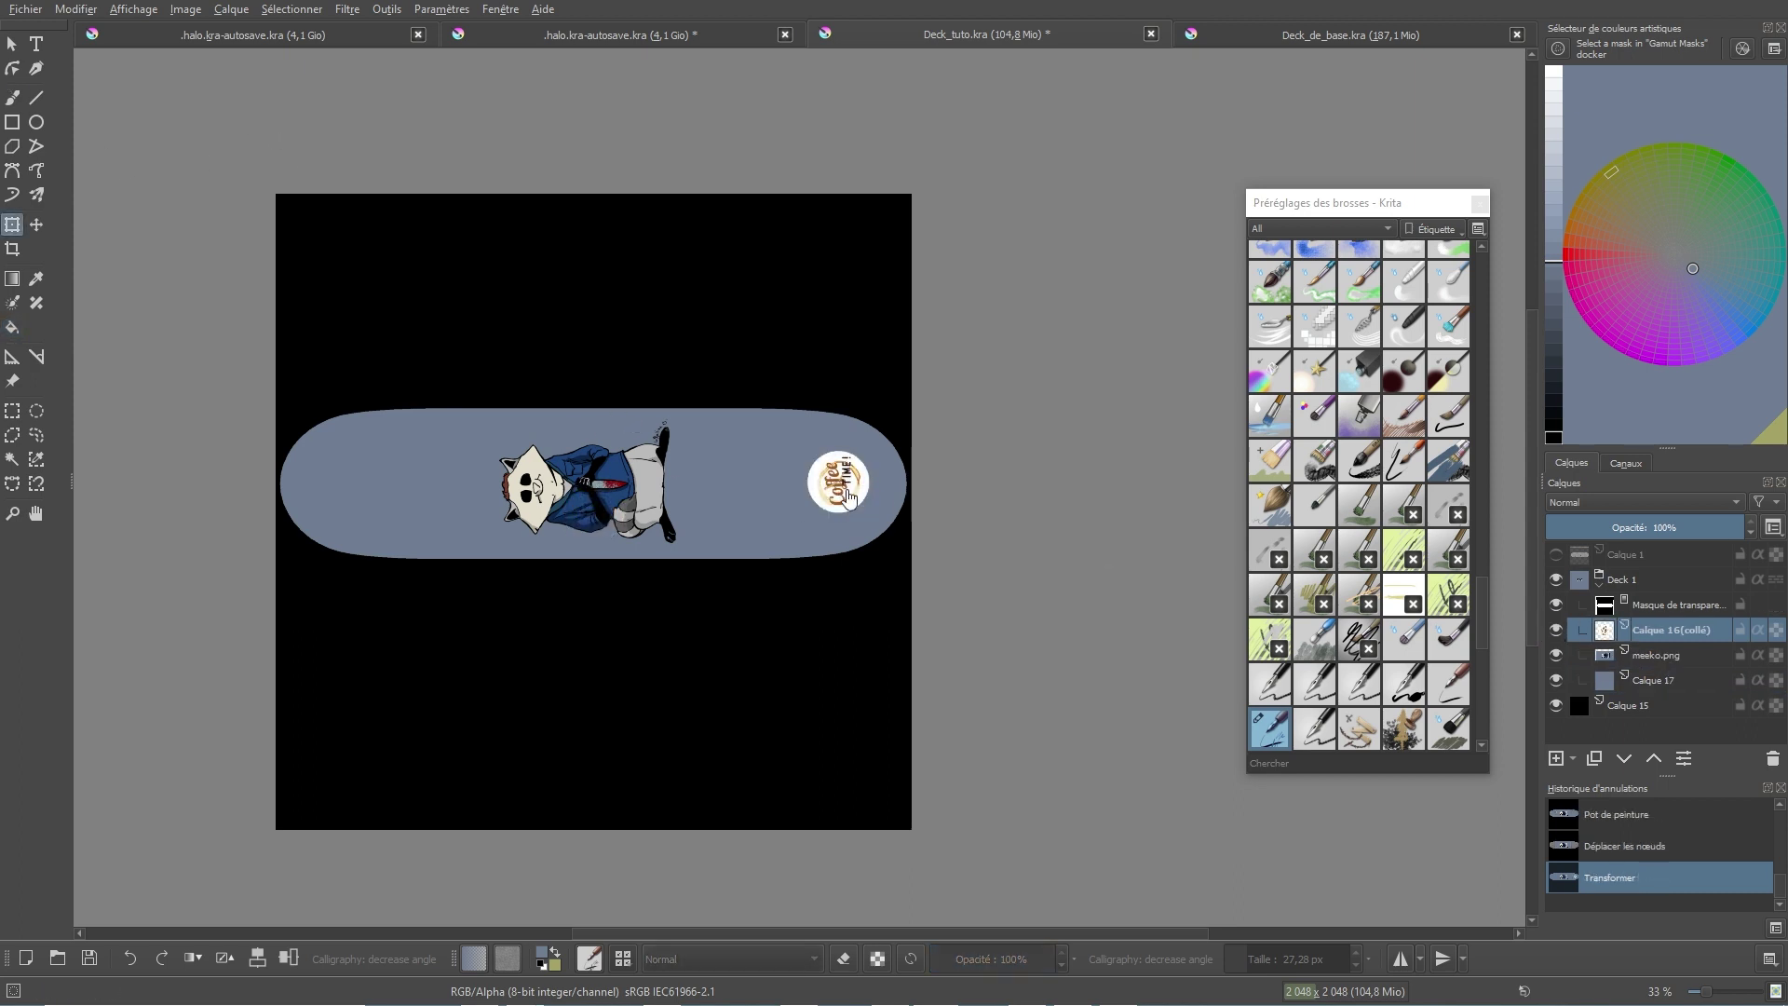
# Step: Export the image as a PNG named Deck_Meeko in the deck perso folder with the default PNG options
pyautogui.click(25, 10)
pyautogui.click(149, 185)
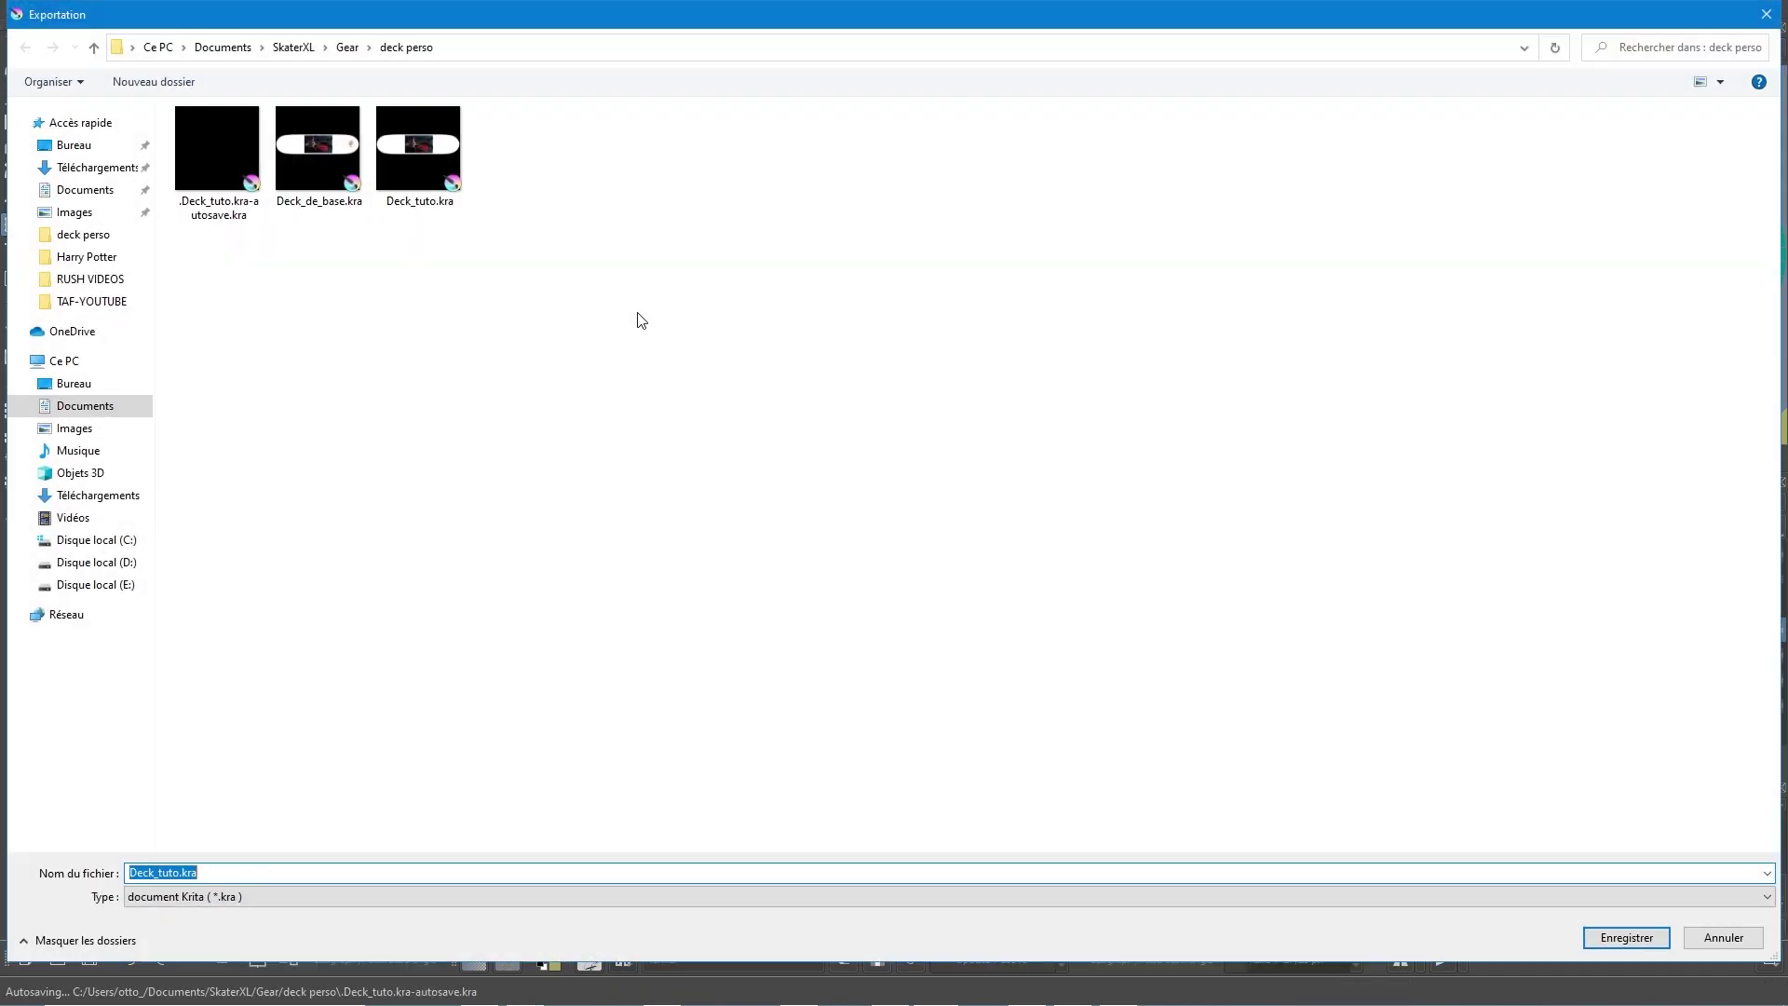
pyautogui.click(284, 896)
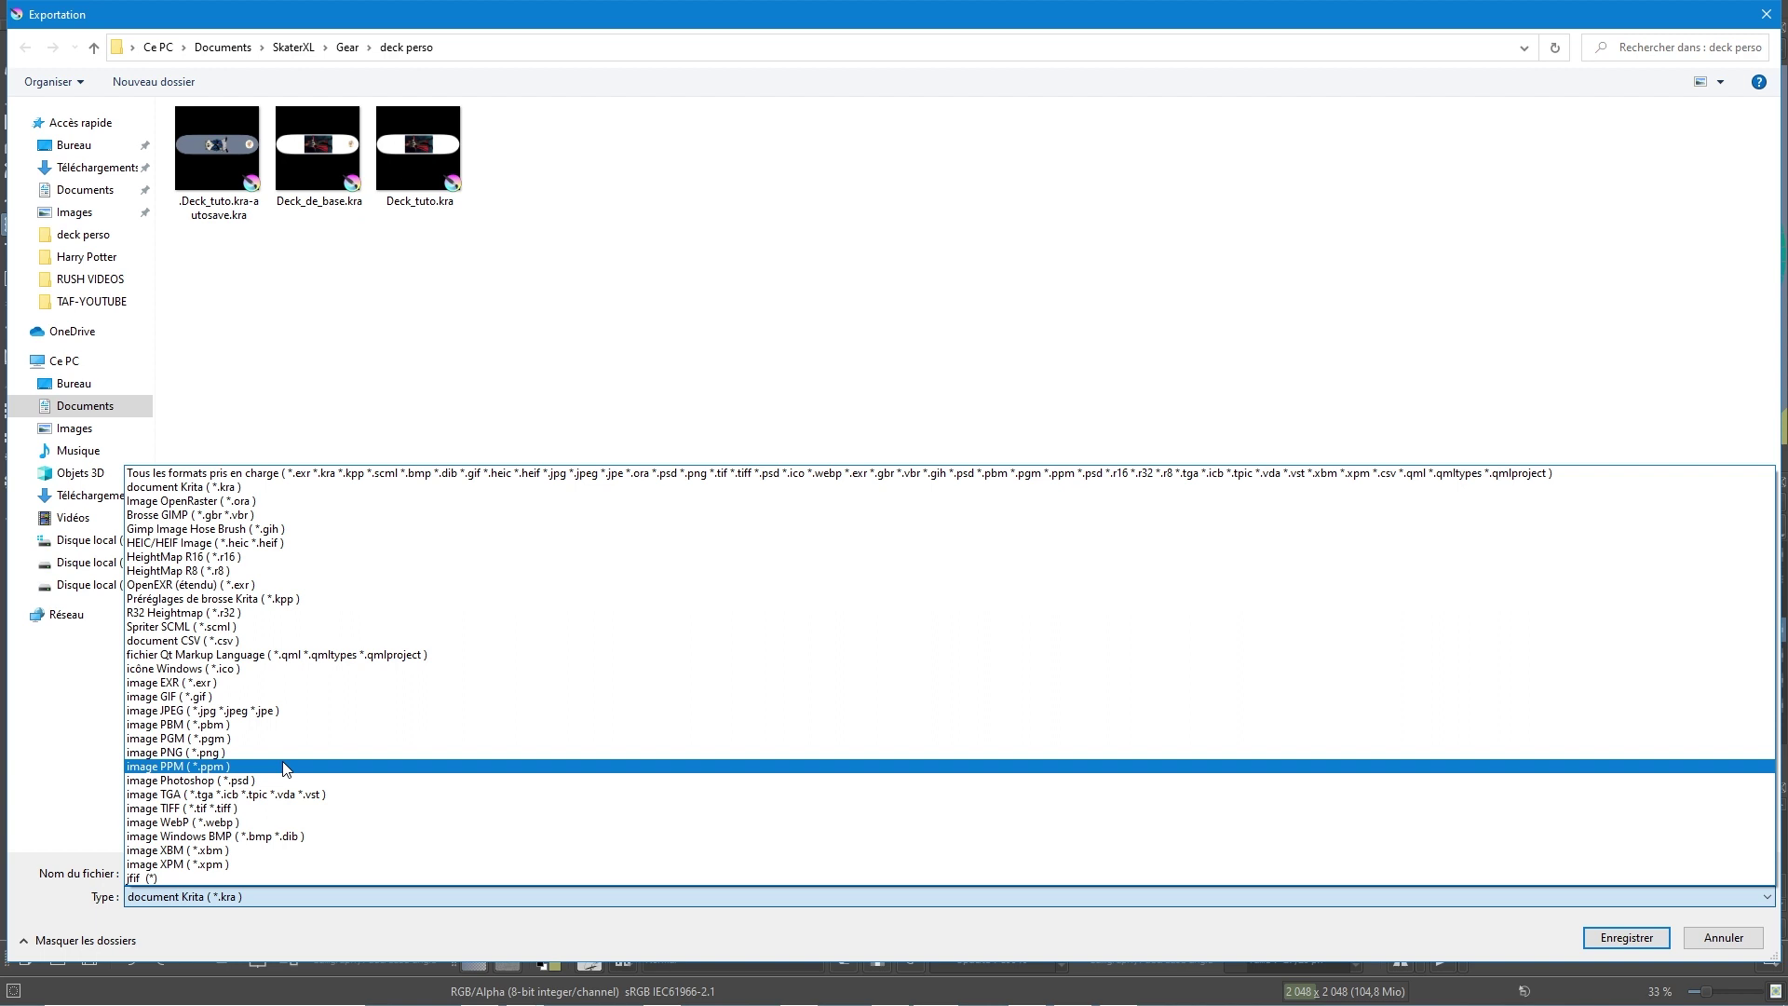
pyautogui.click(295, 755)
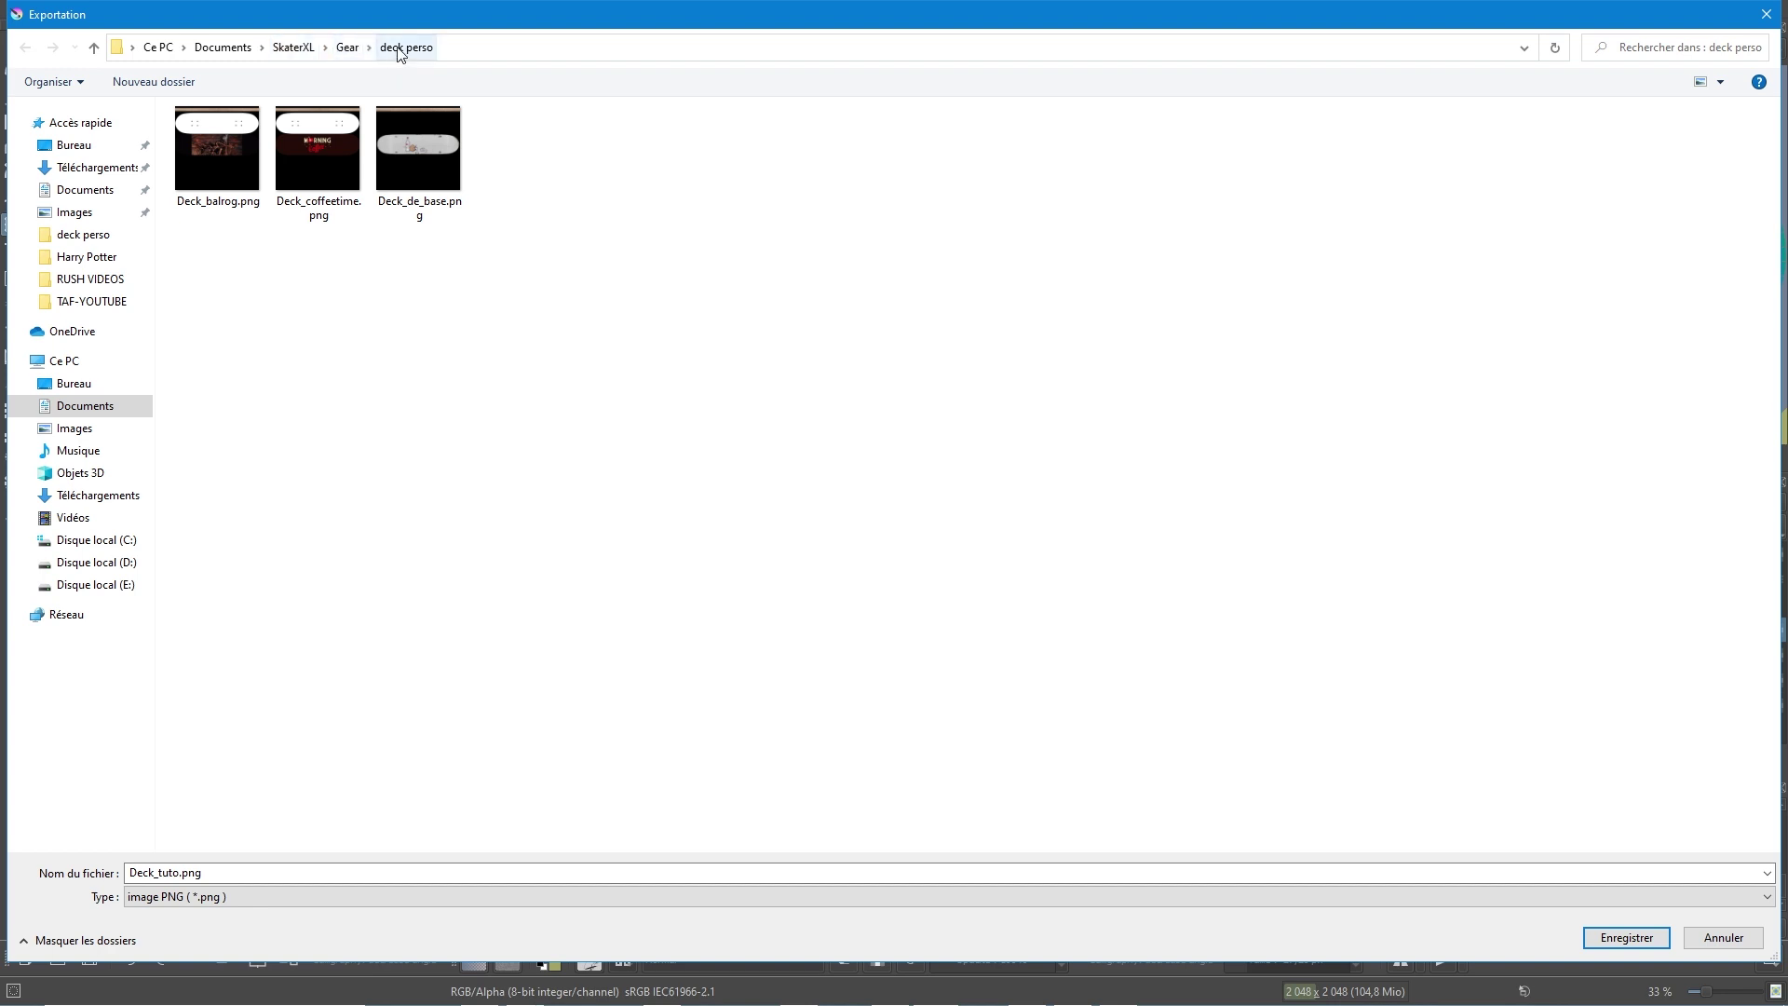
pyautogui.click(241, 866)
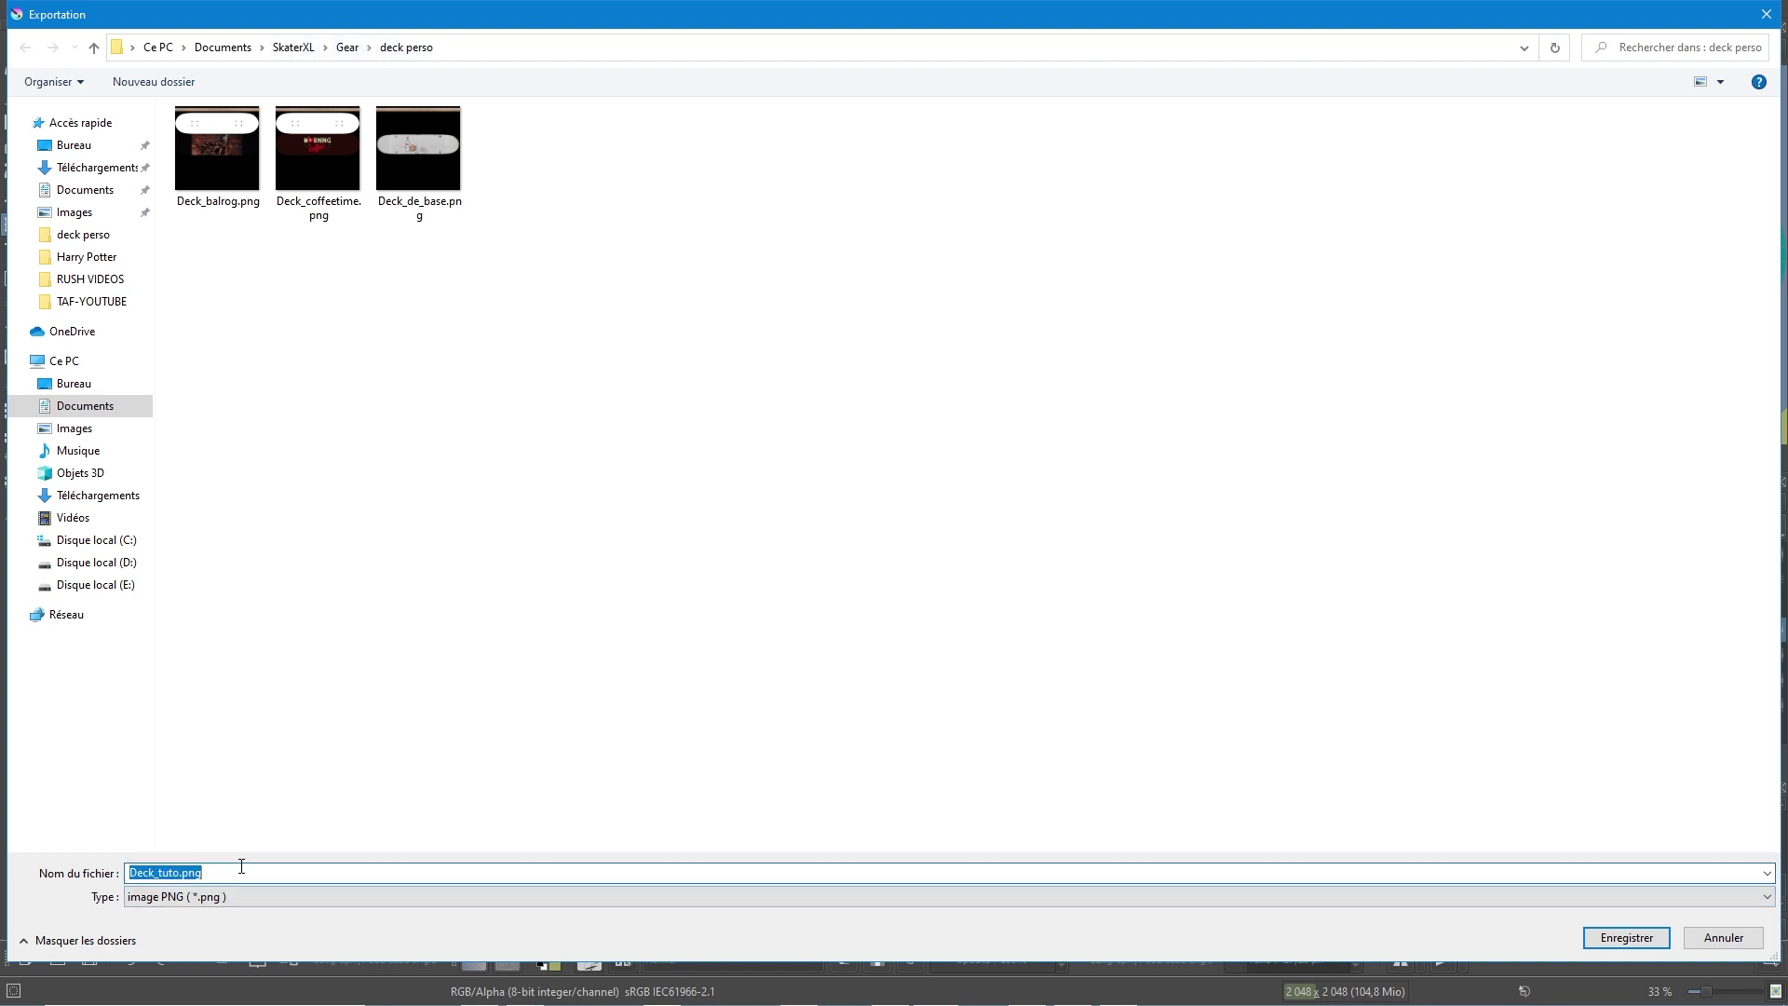
pyautogui.write('Deck')
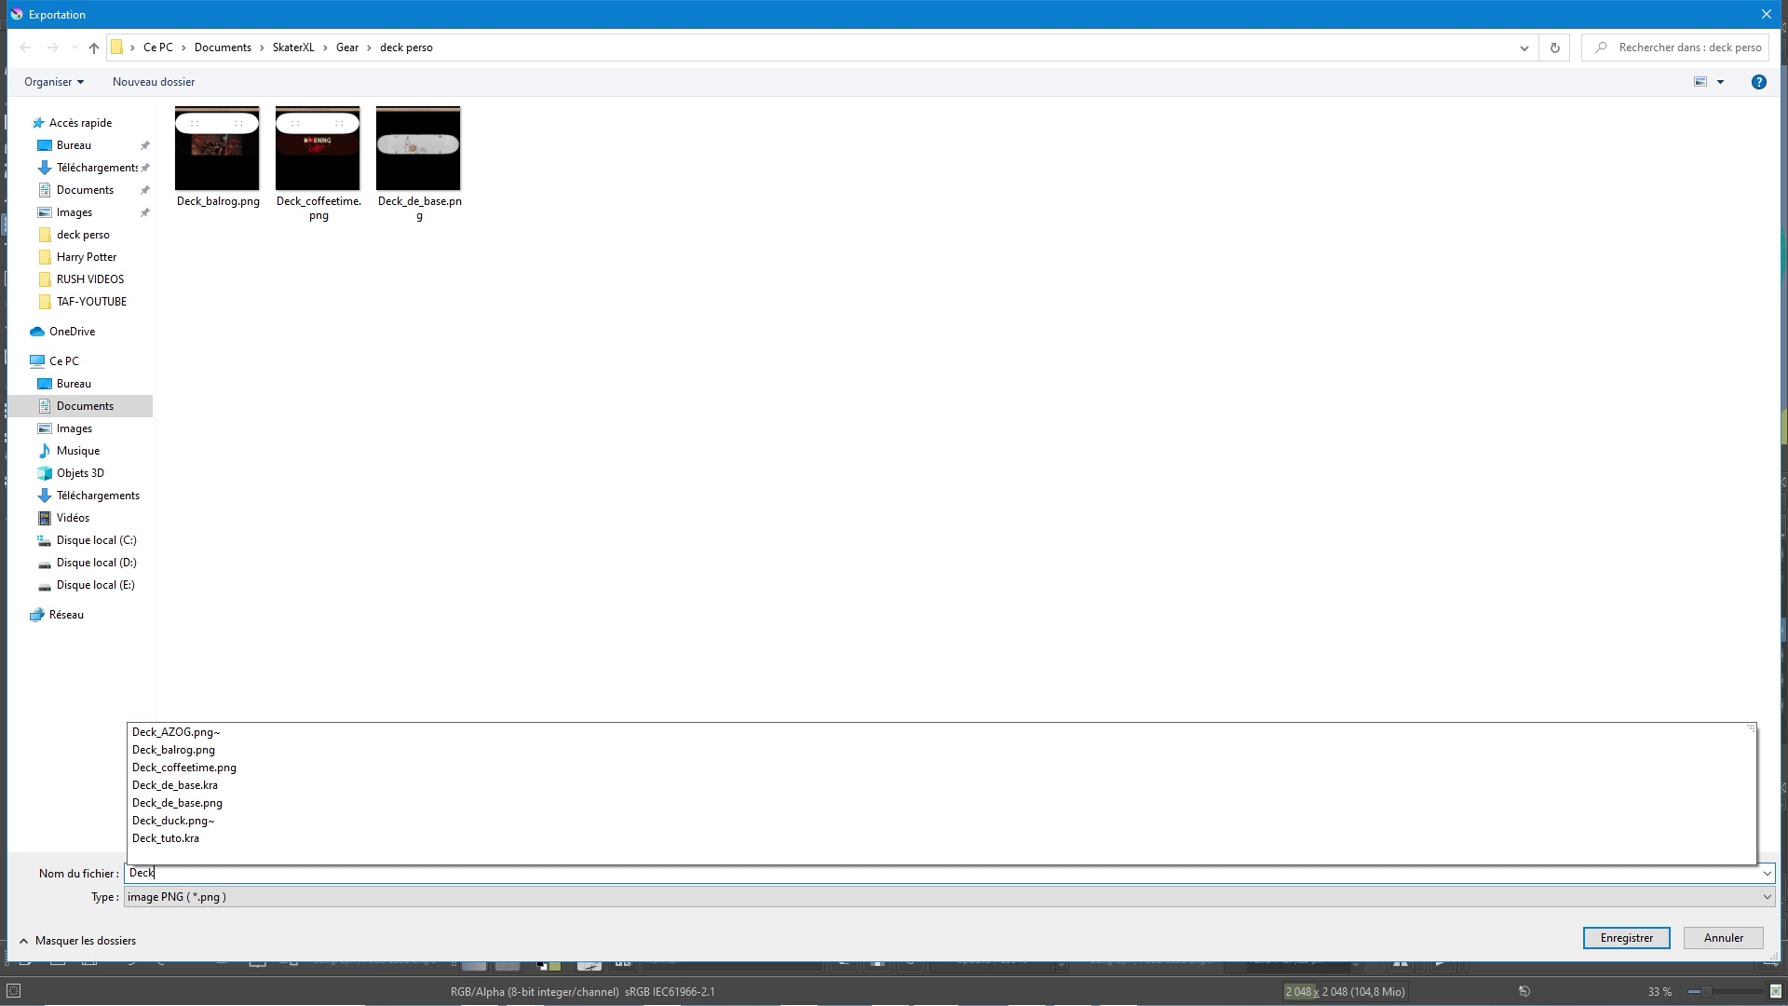
pyautogui.write('_Meeko')
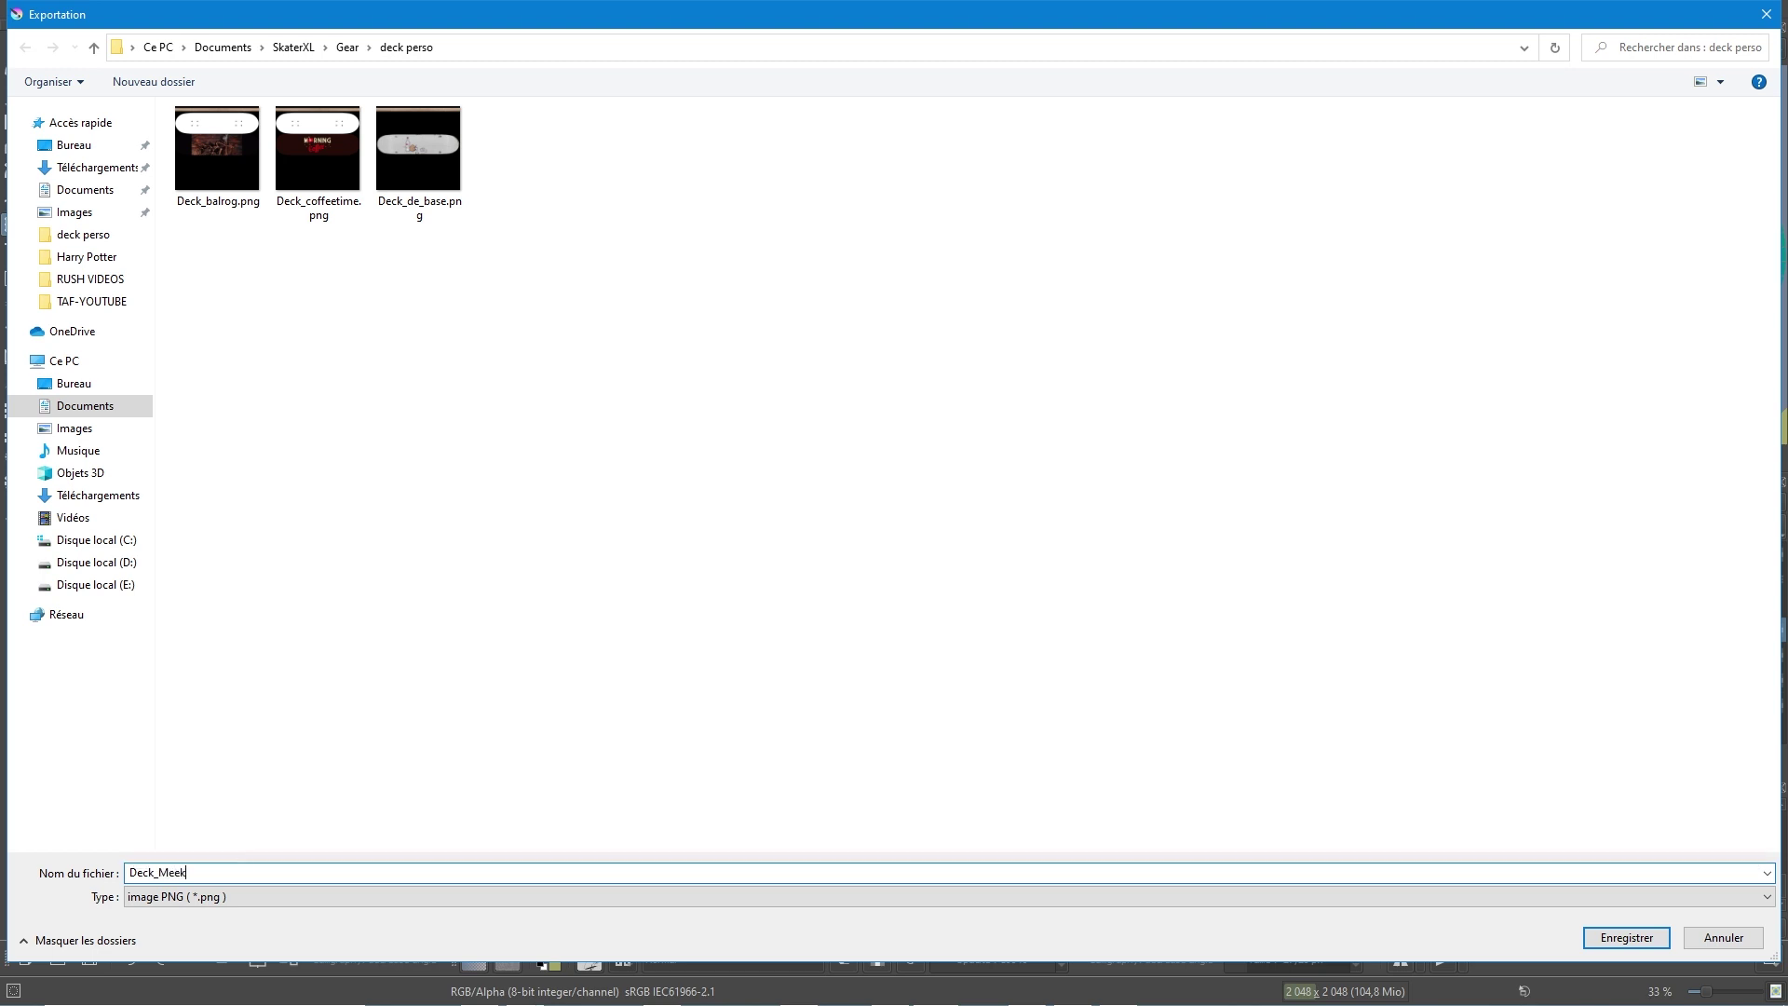
pyautogui.click(1626, 938)
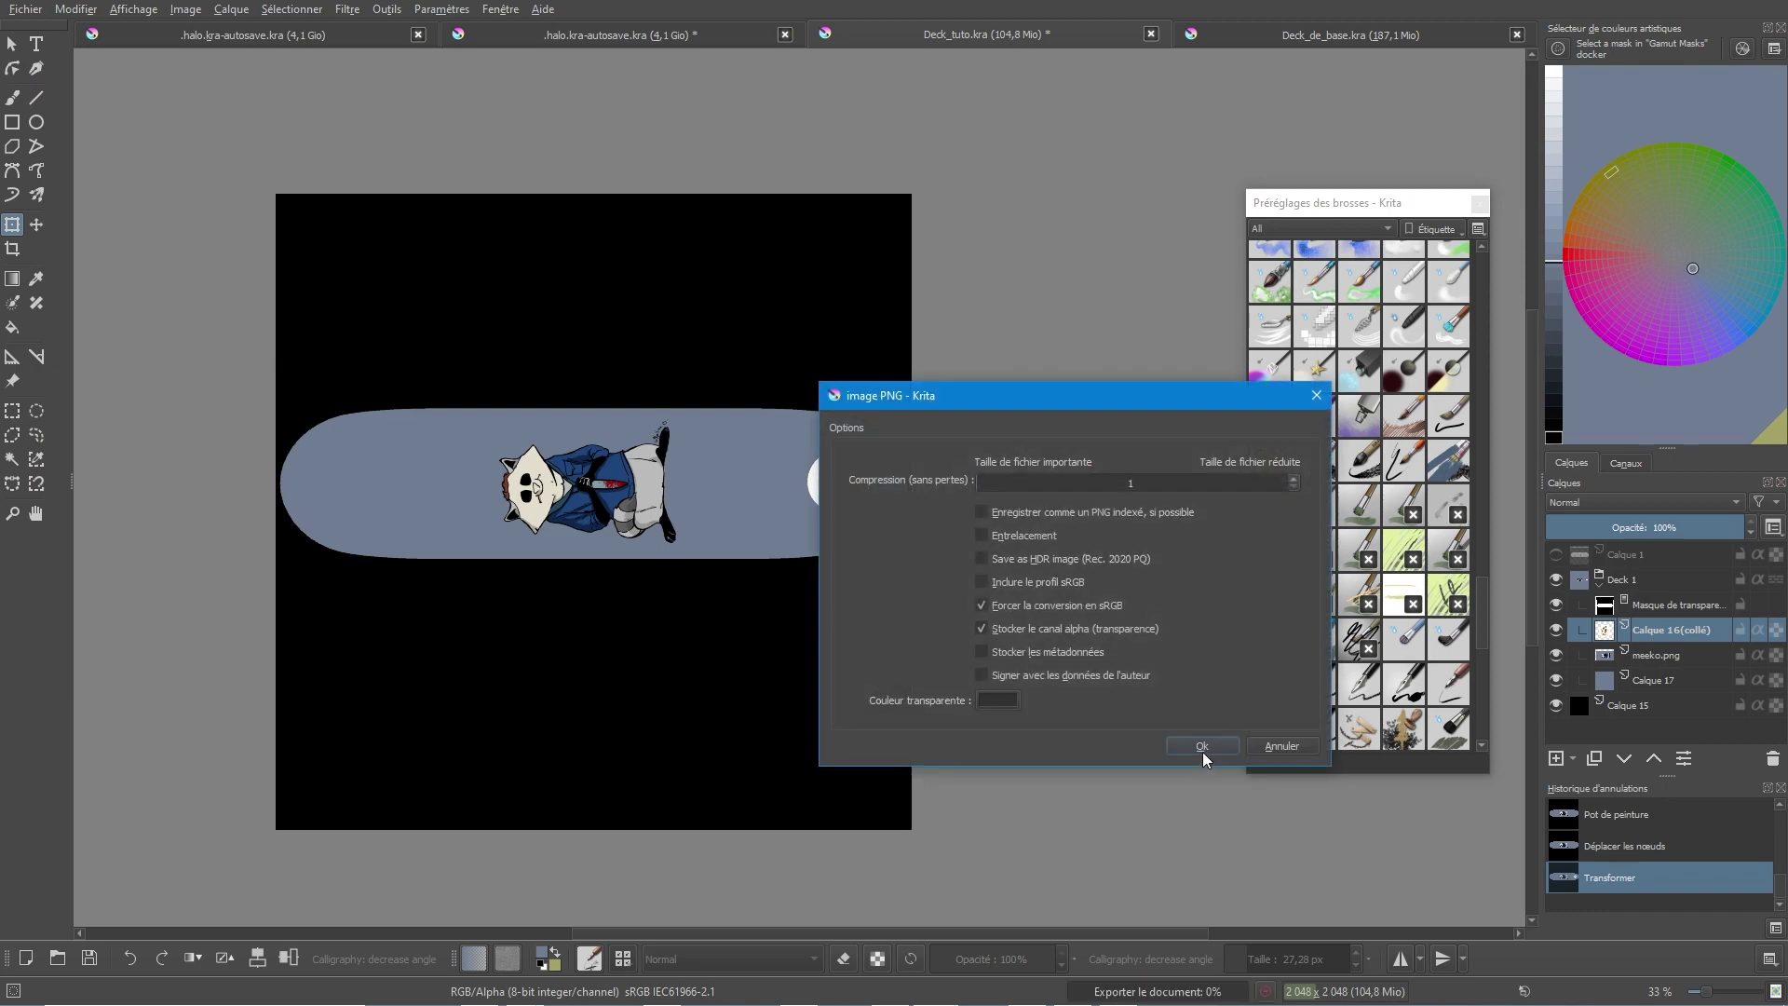
pyautogui.click(1200, 742)
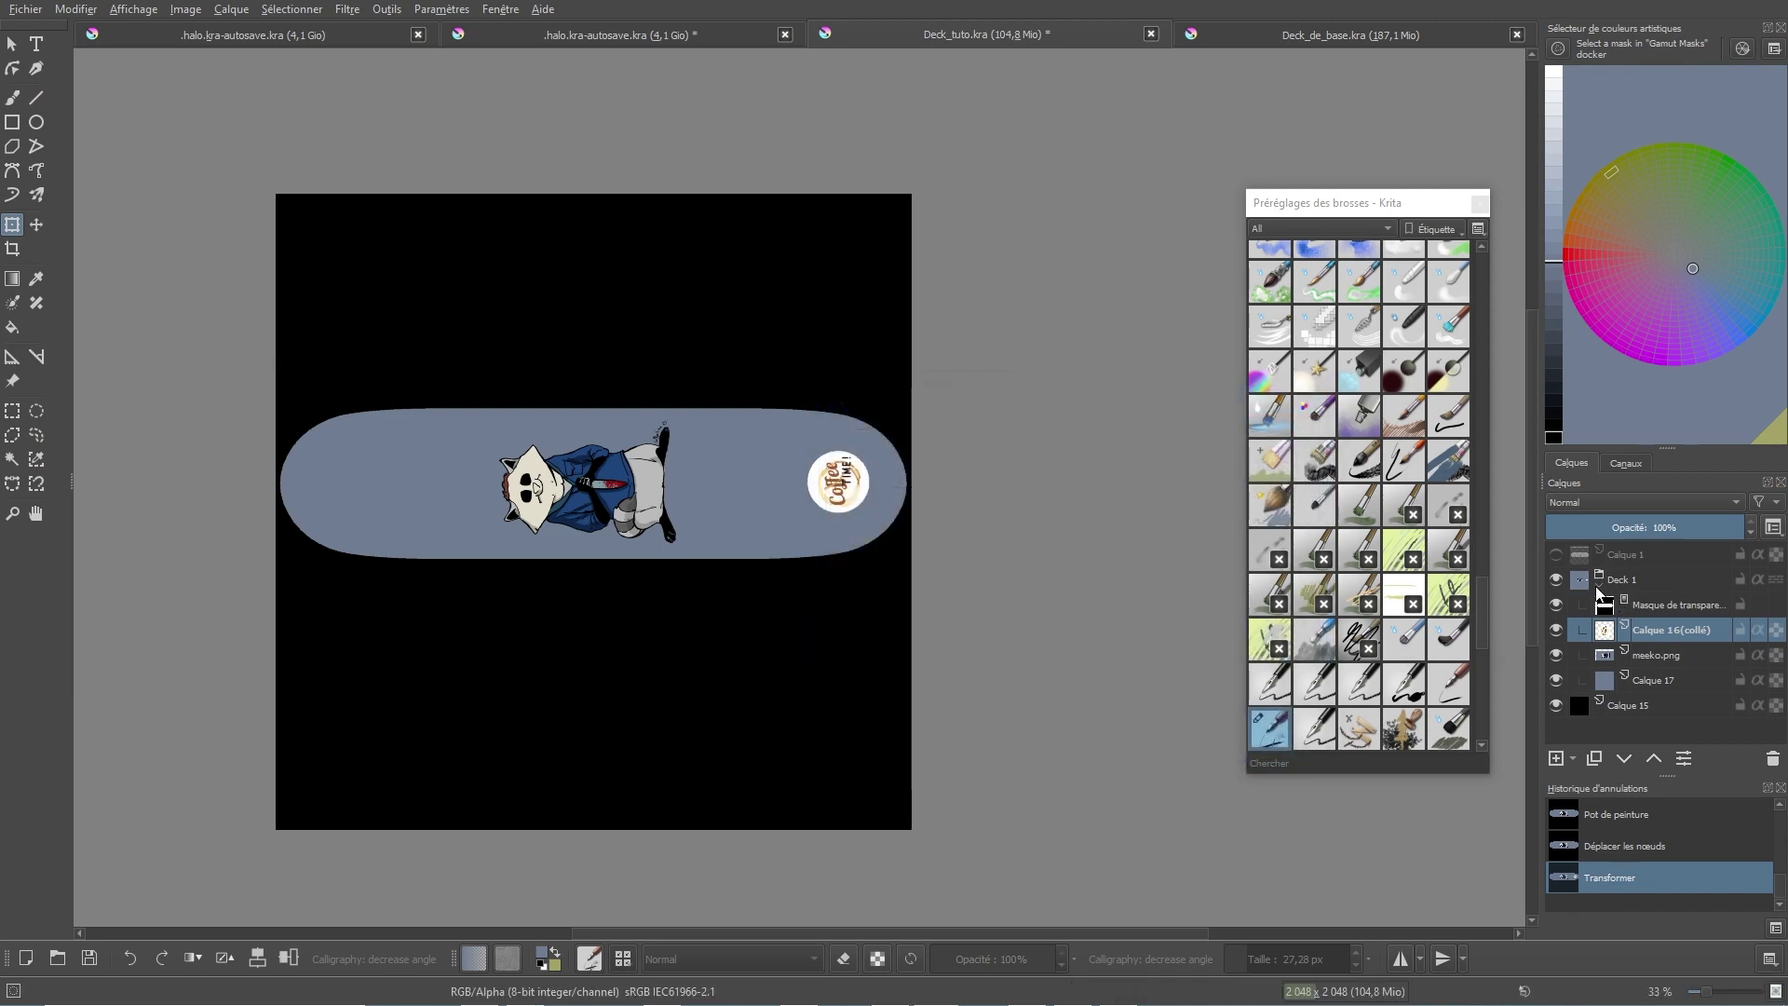
# Step: Create a group layer named Deck 2 above Deck 1, copy the deck transparency mask into it and hide Deck 1
pyautogui.click(1599, 587)
pyautogui.click(1612, 575)
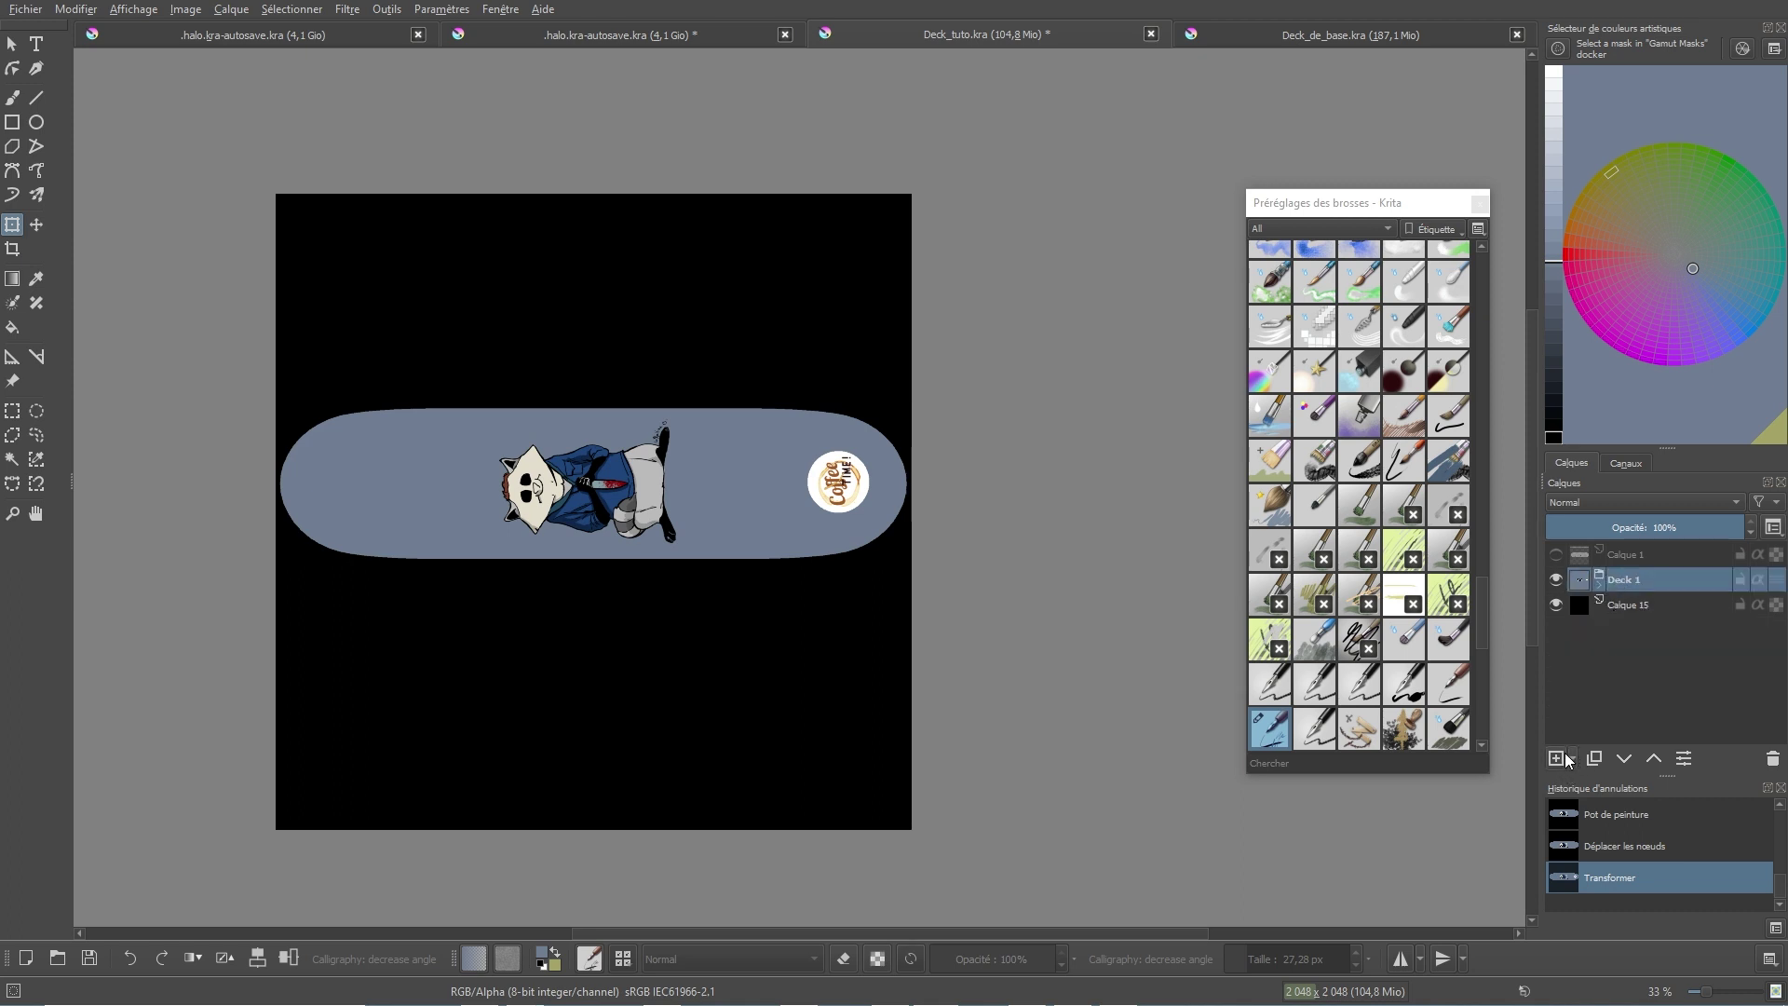
pyautogui.click(1574, 757)
pyautogui.click(1596, 782)
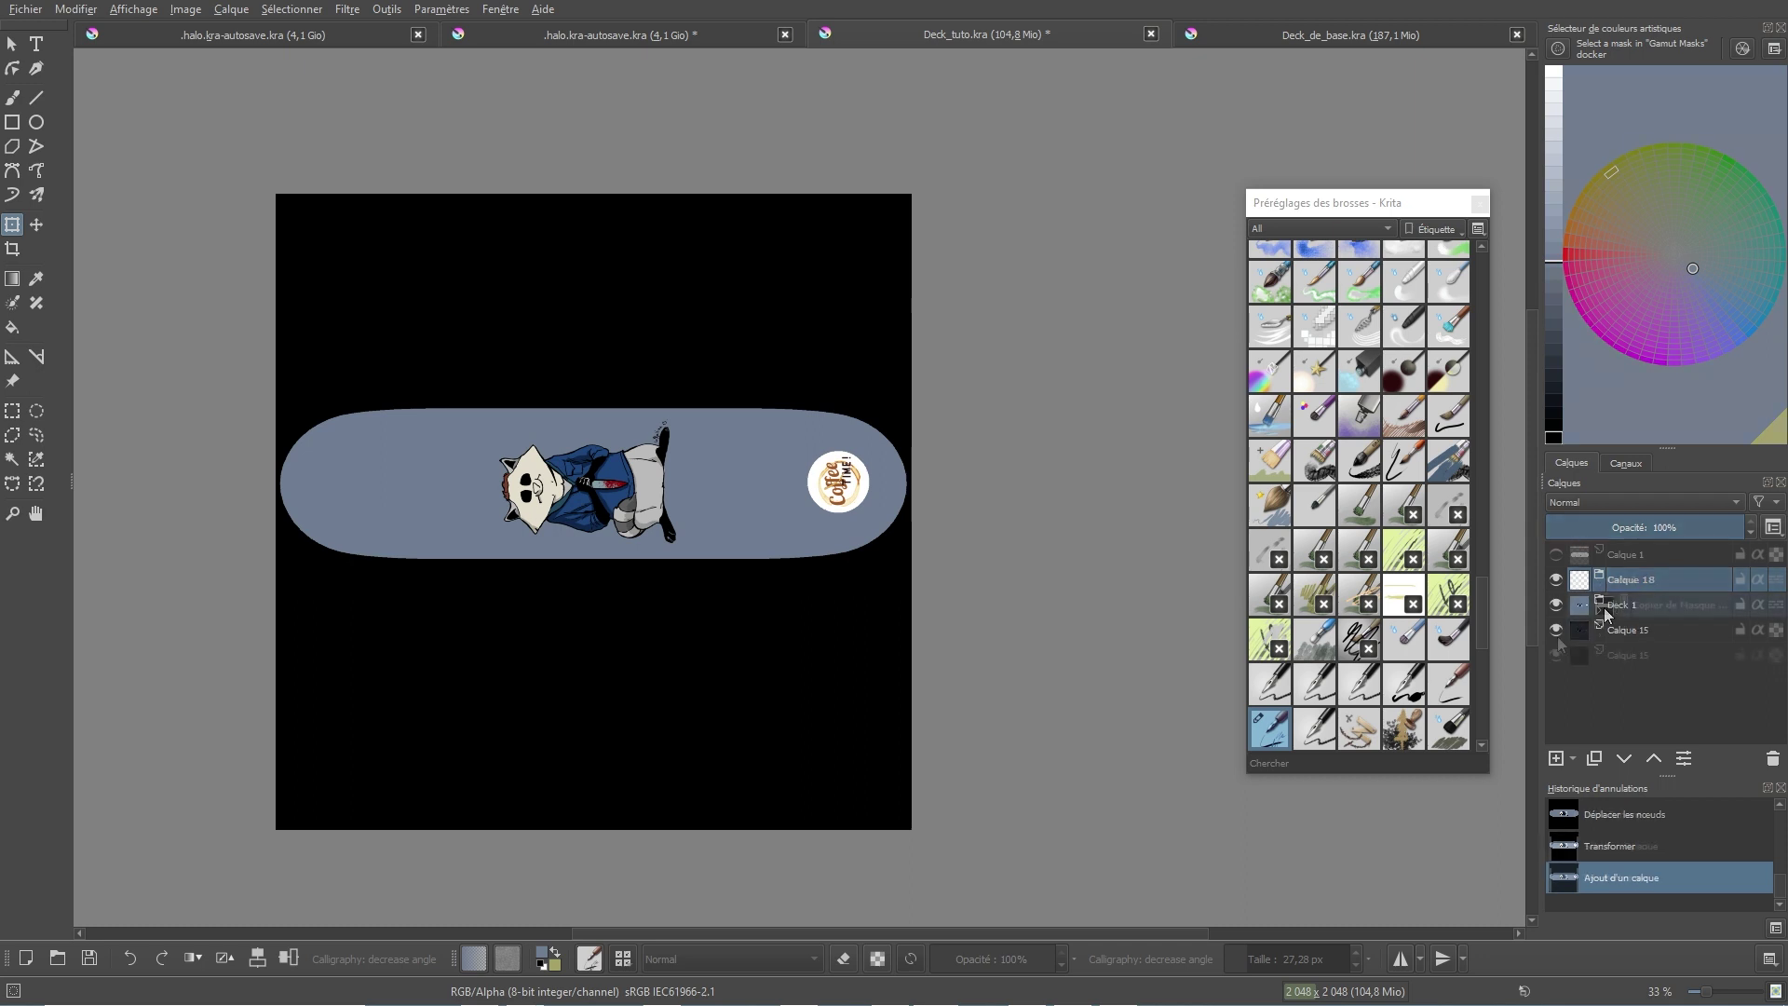
pyautogui.click(1554, 632)
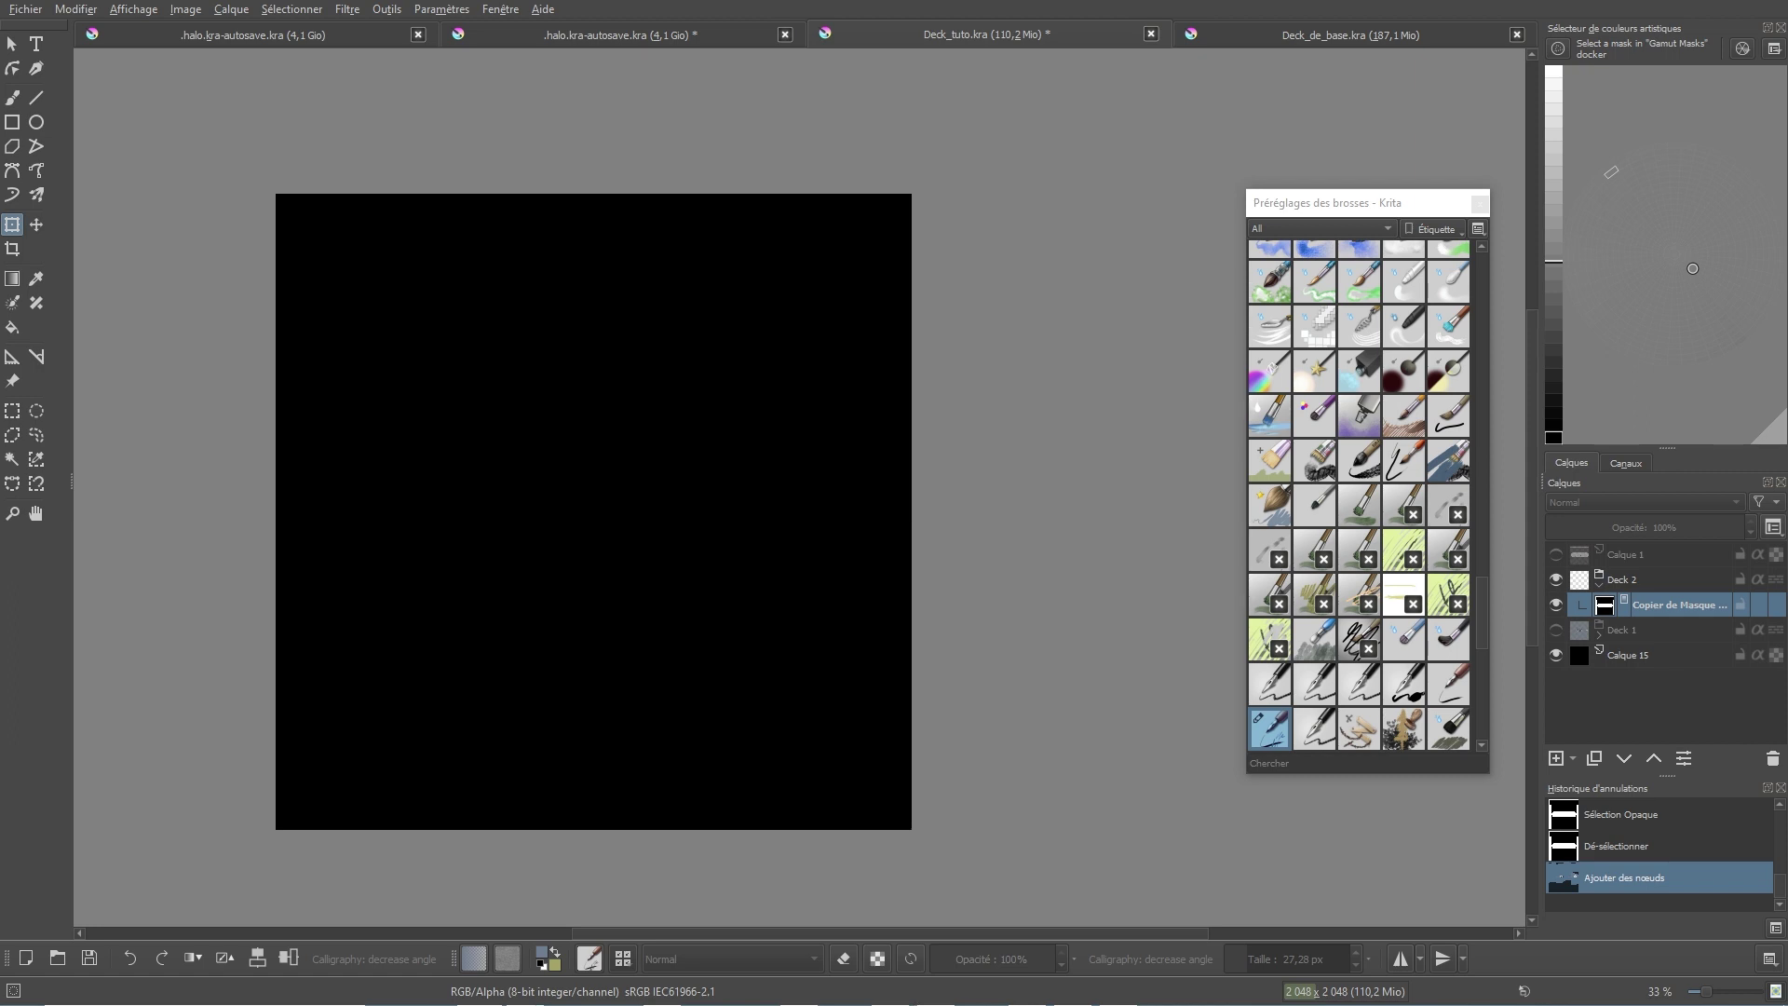
# Step: Insert Hanbator.png as a new layer and place it inside the Deck 2 group beneath the copied transparency mask
pyautogui.moveTo(694, 657); pyautogui.dragTo(591, 467)
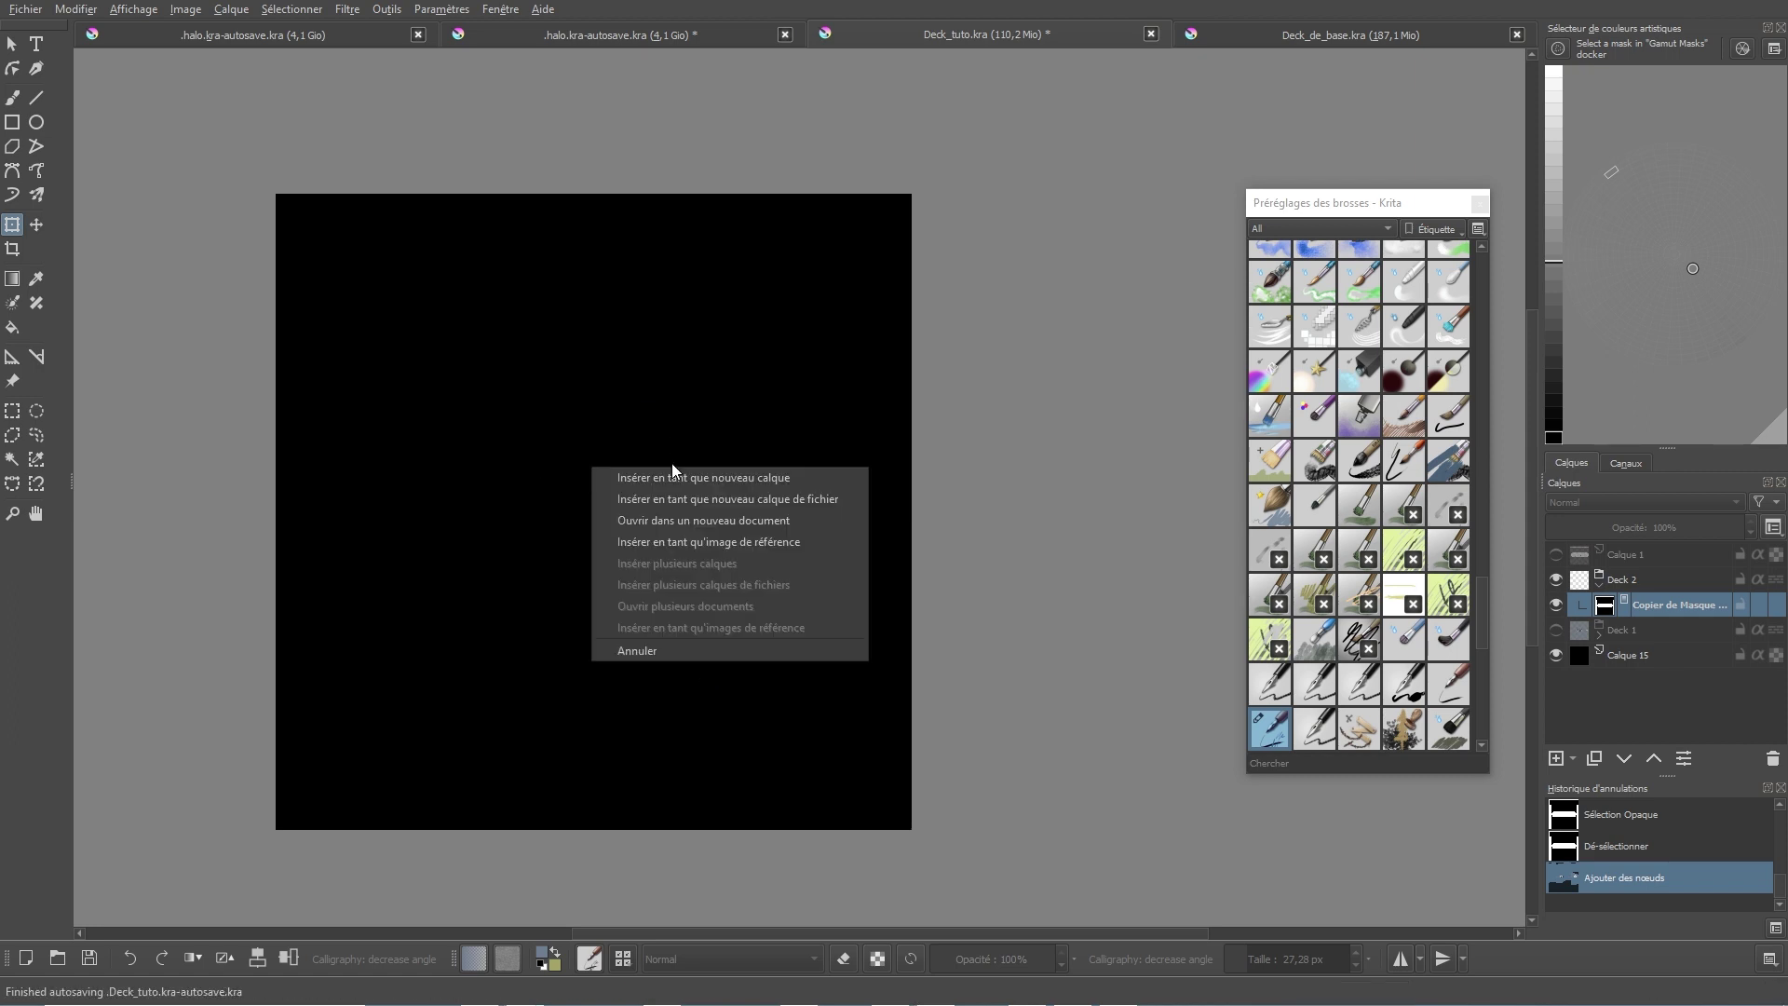
pyautogui.click(662, 479)
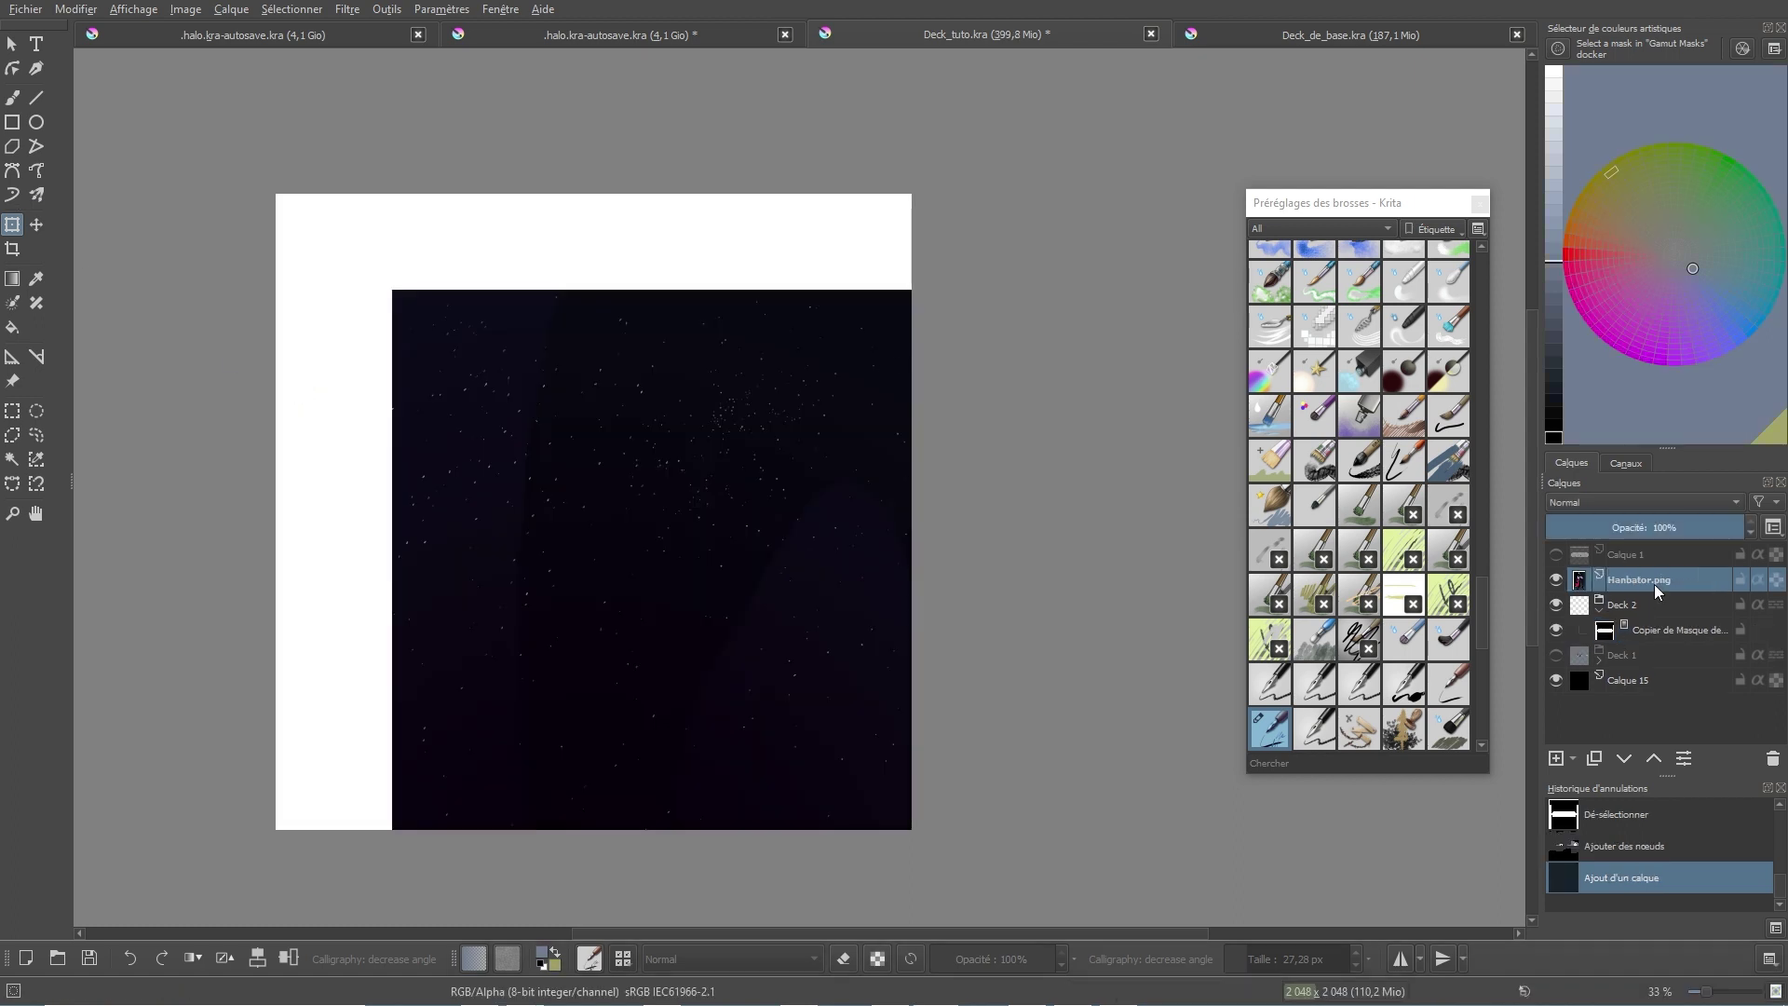
pyautogui.click(1658, 632)
pyautogui.moveTo(1646, 639); pyautogui.dragTo(1651, 596)
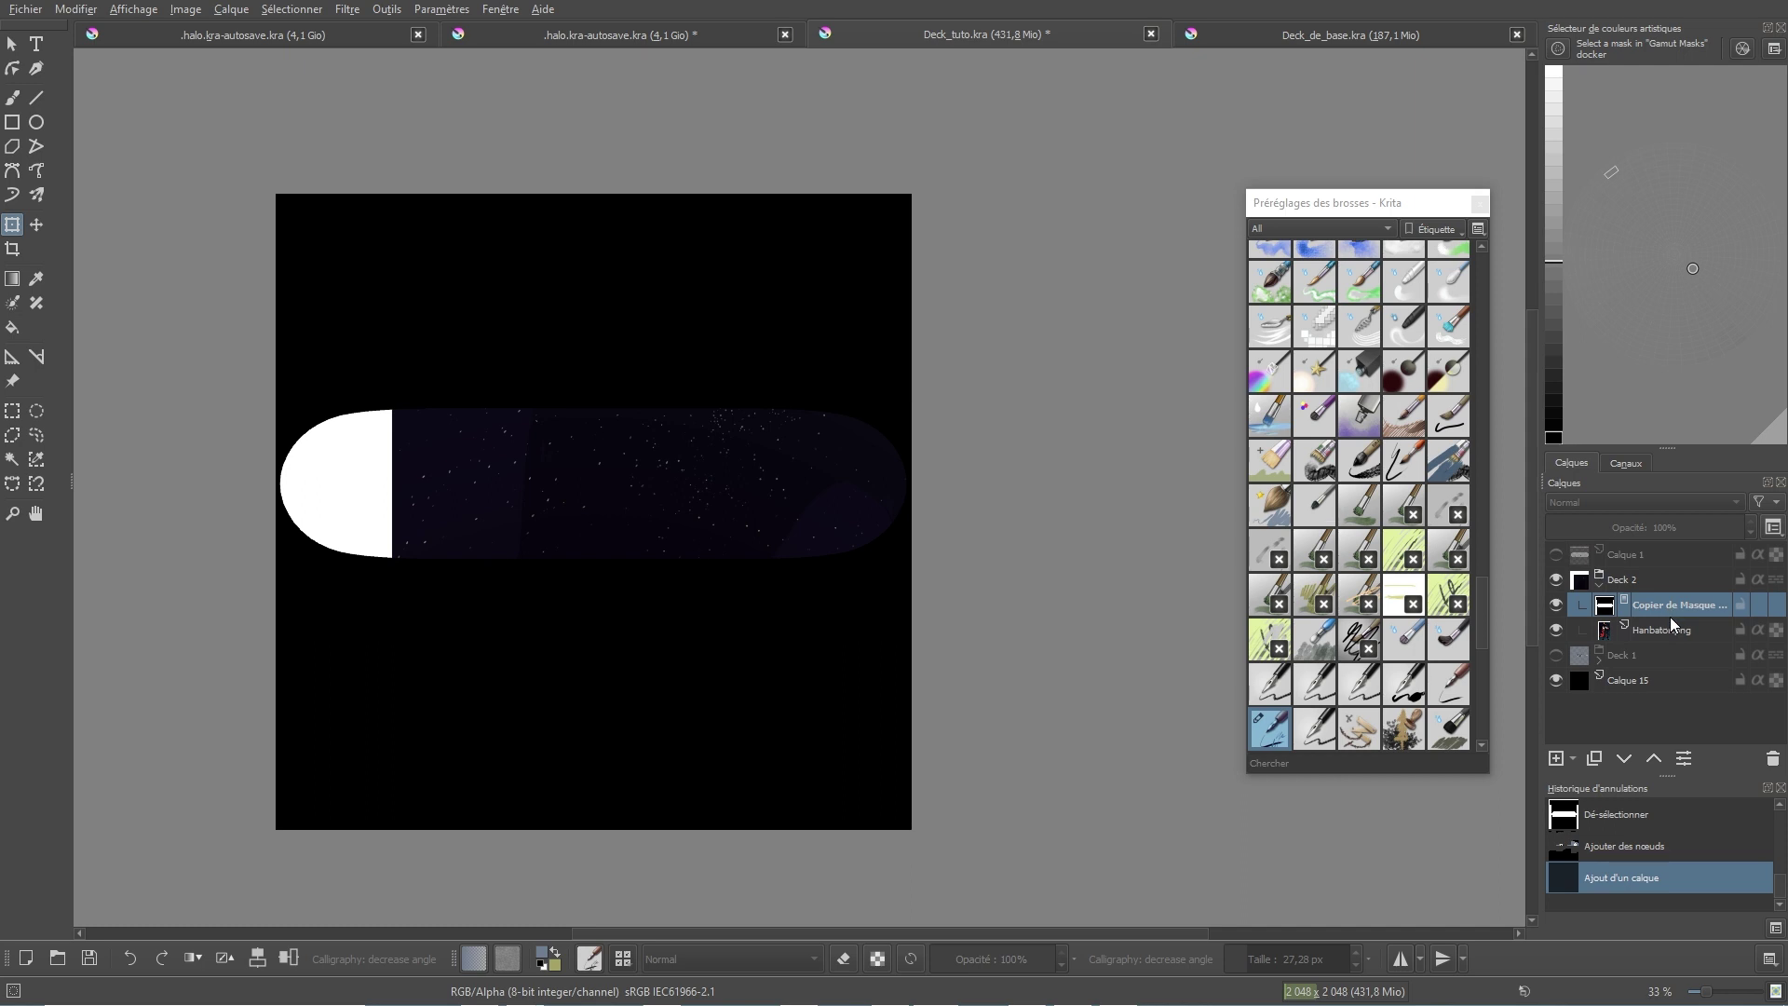
# Step: Rotate the Hanbator.png artwork a quarter turn counter-clockwise and scale it down to fit within the deck's width
pyautogui.click(1676, 629)
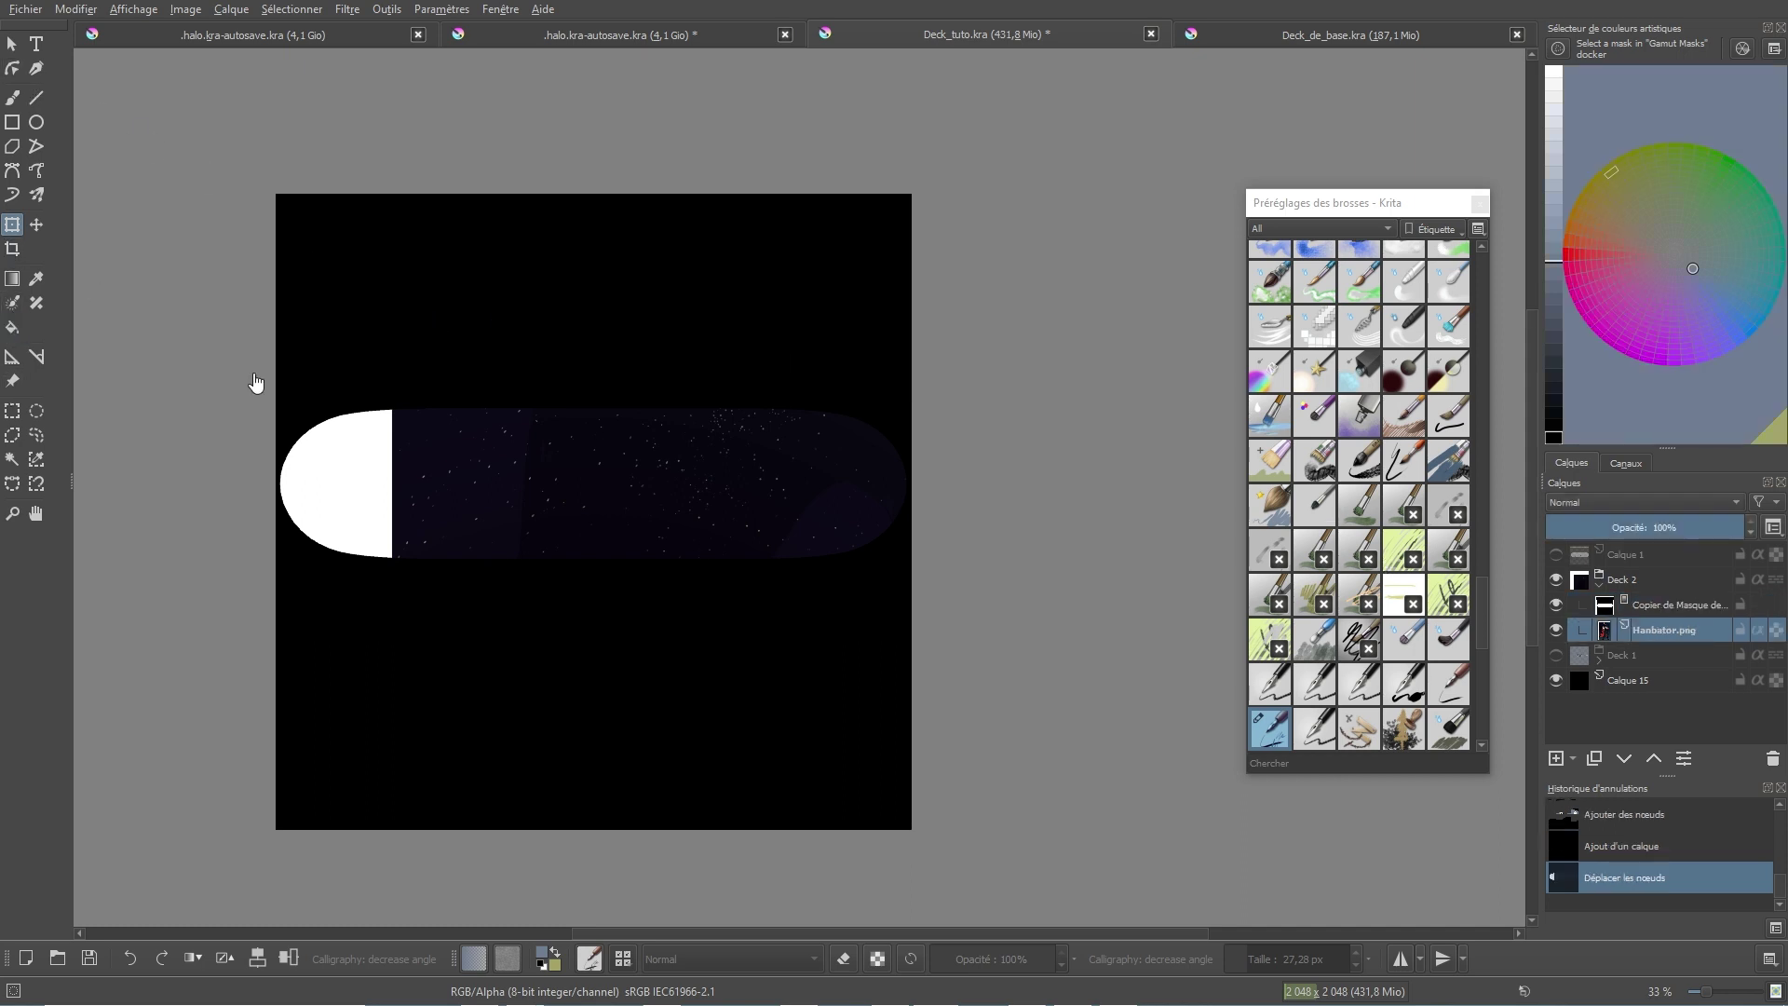
pyautogui.moveTo(544, 323); pyautogui.dragTo(809, 766)
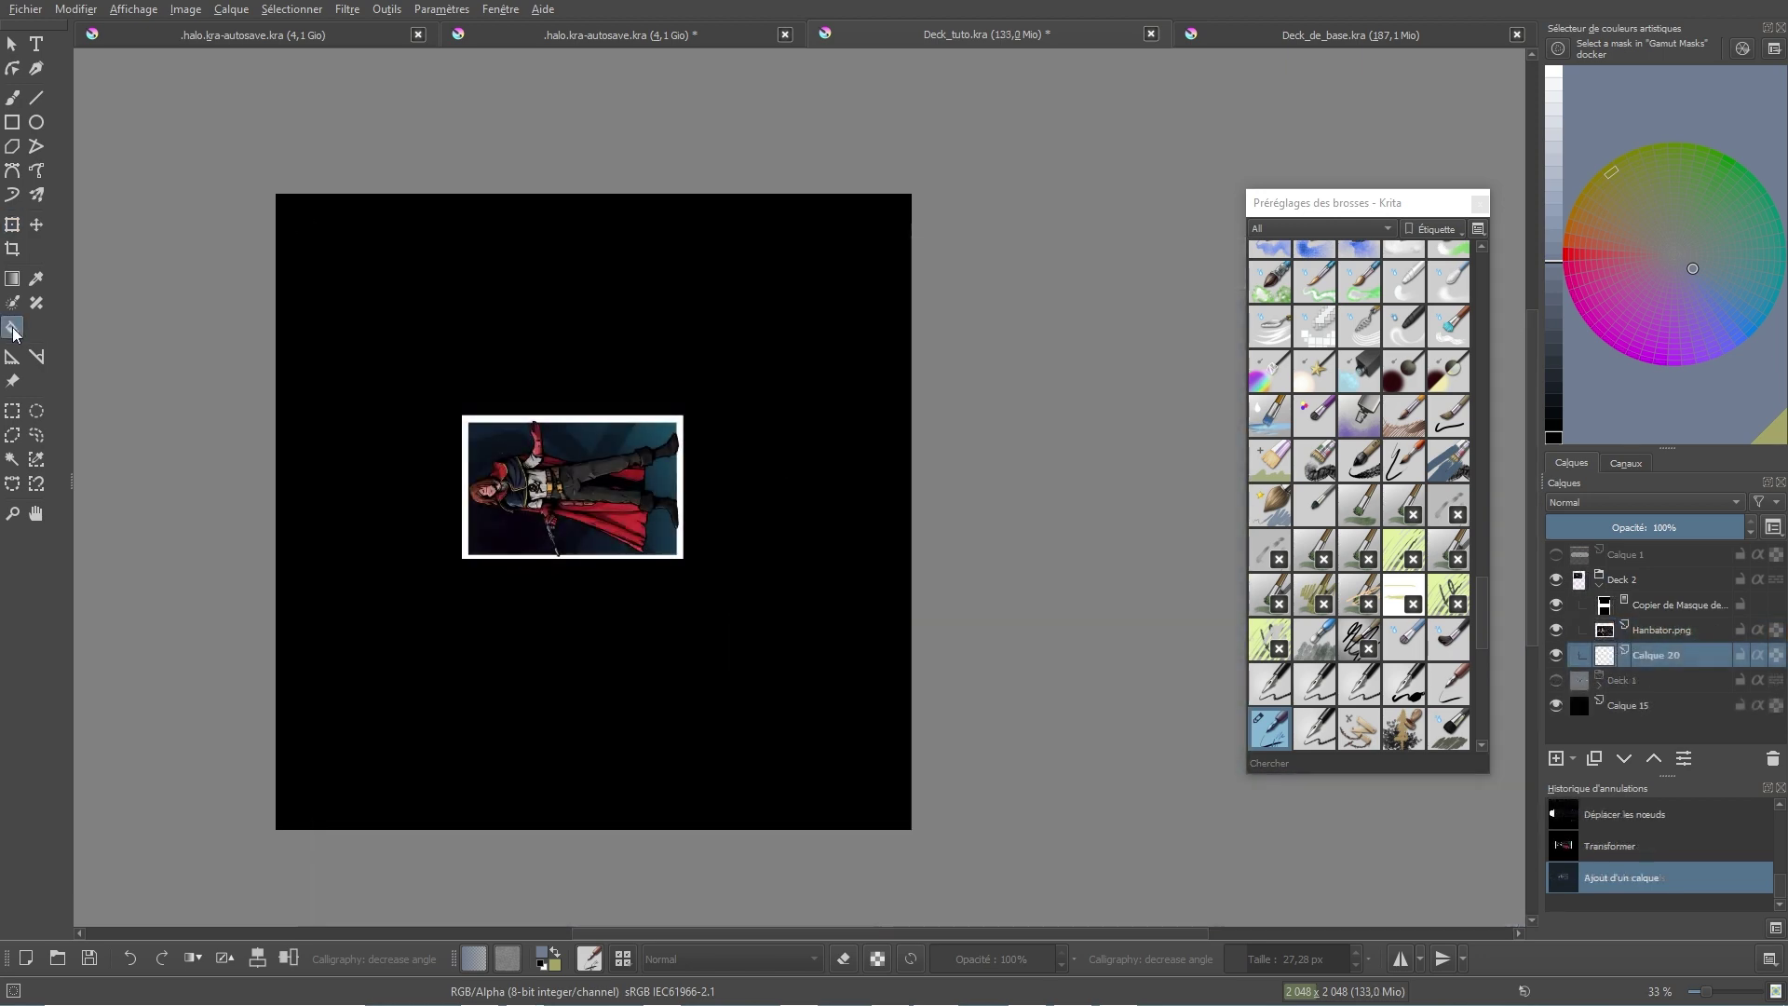
# Step: Fill the empty layer beneath Hanbator.png in the Deck 2 group with white
pyautogui.press('f')
pyautogui.click(1554, 72)
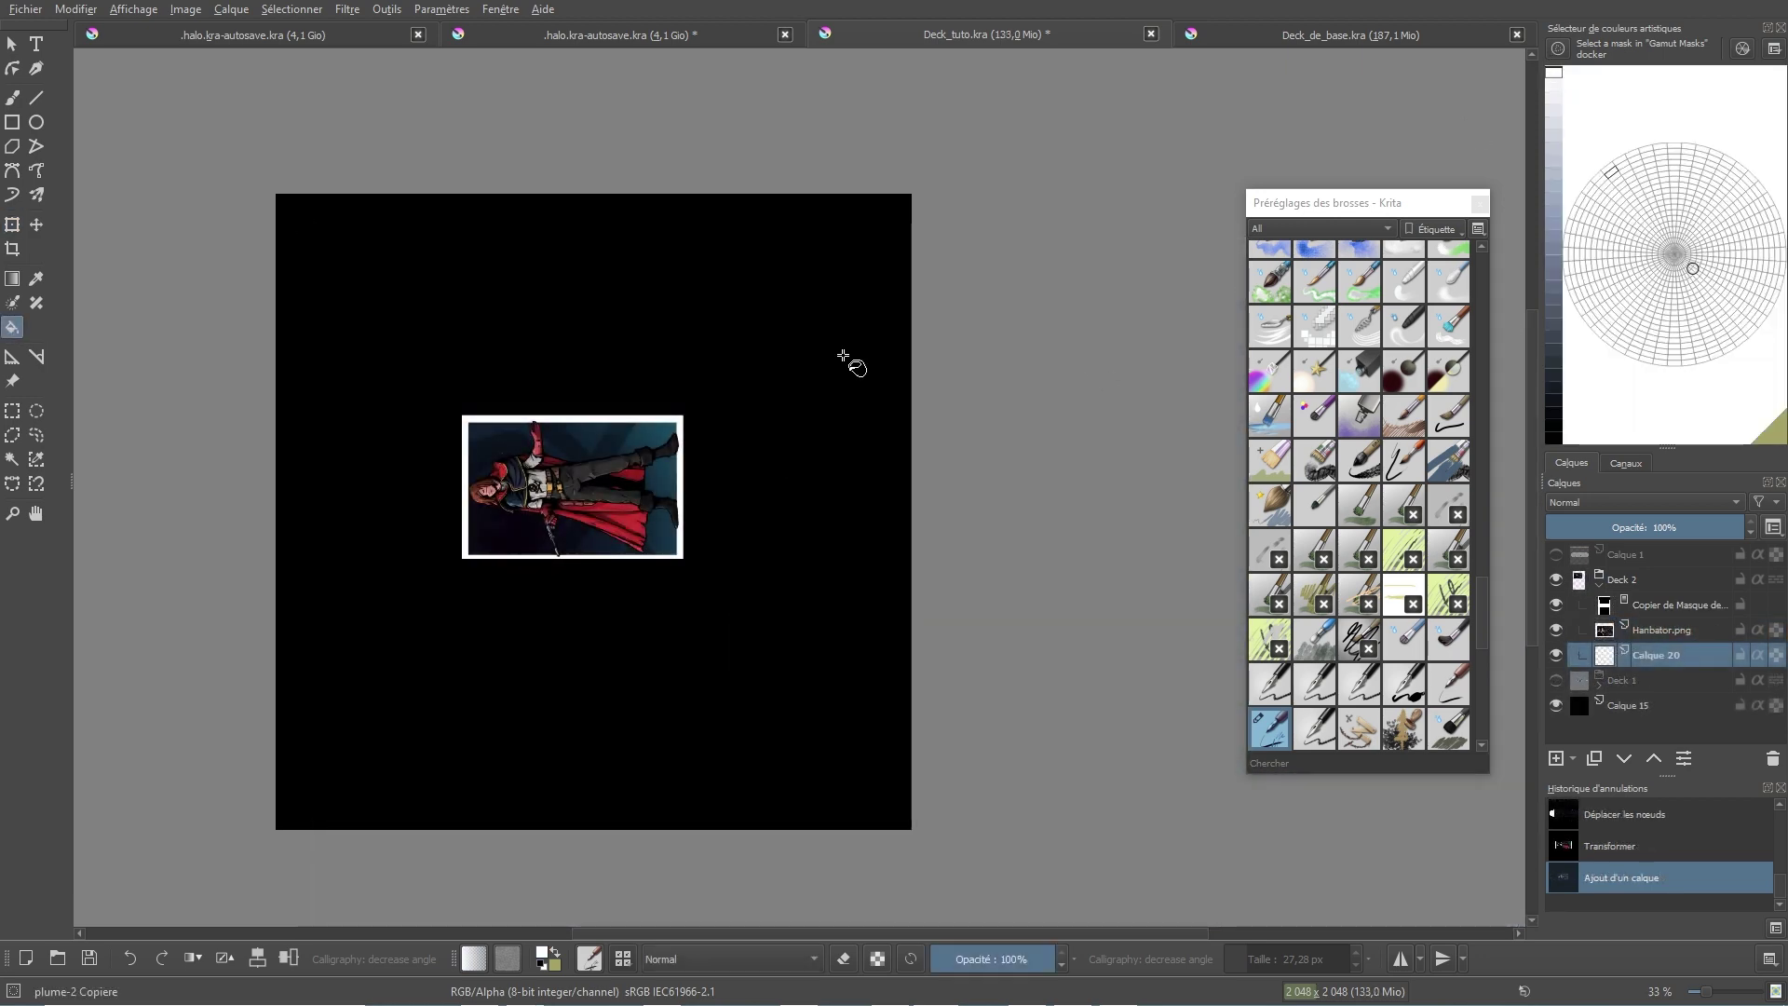
pyautogui.click(667, 418)
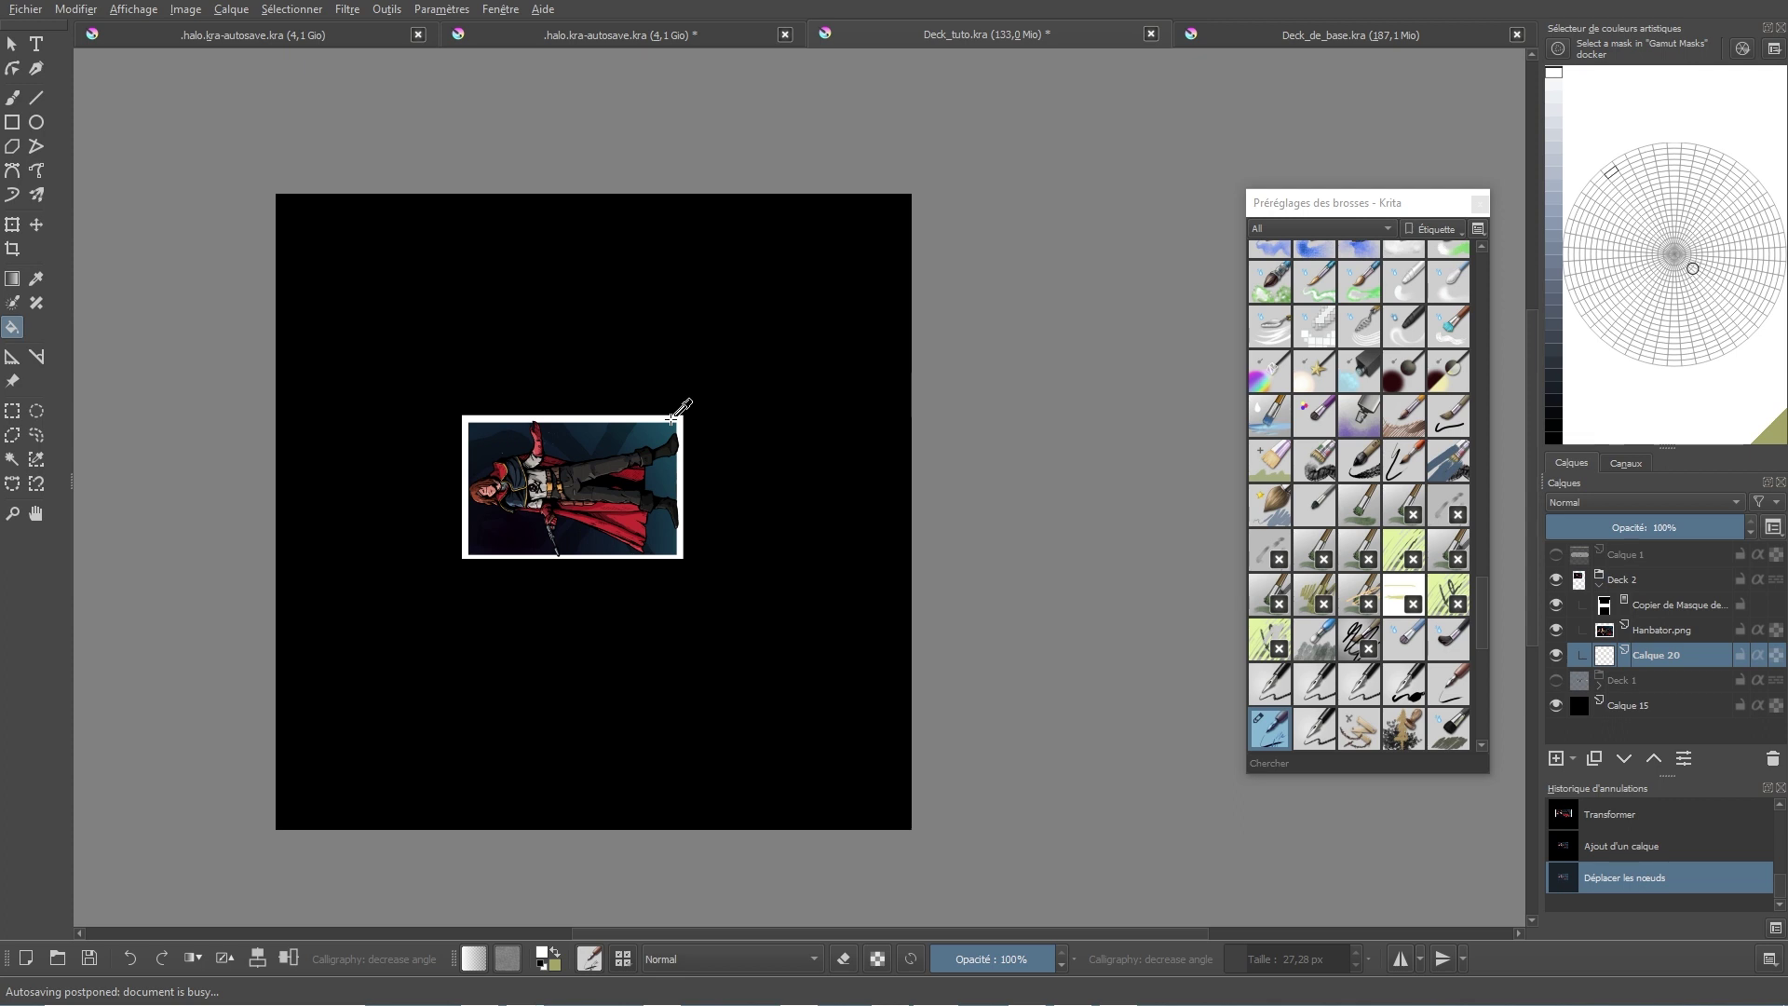
pyautogui.click(726, 459)
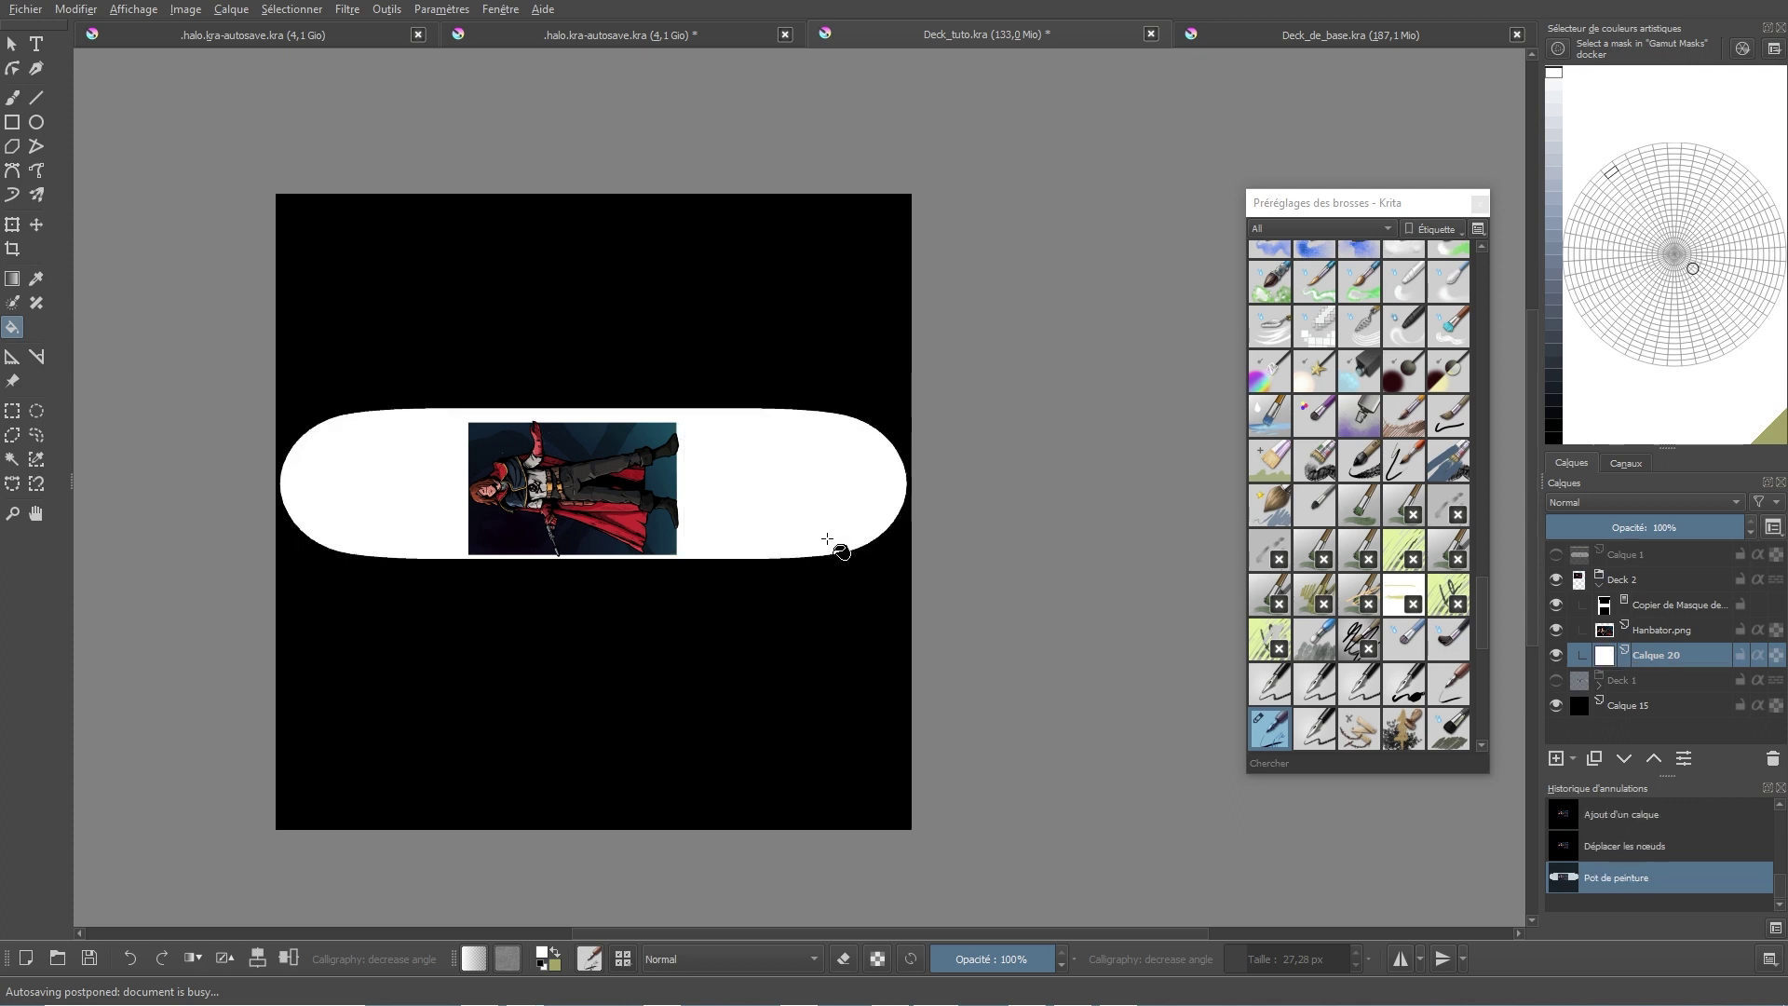
# Step: Move the Hanbator.png artwork slightly right and up to centre it on the deck, and apply the transformation
pyautogui.click(1656, 630)
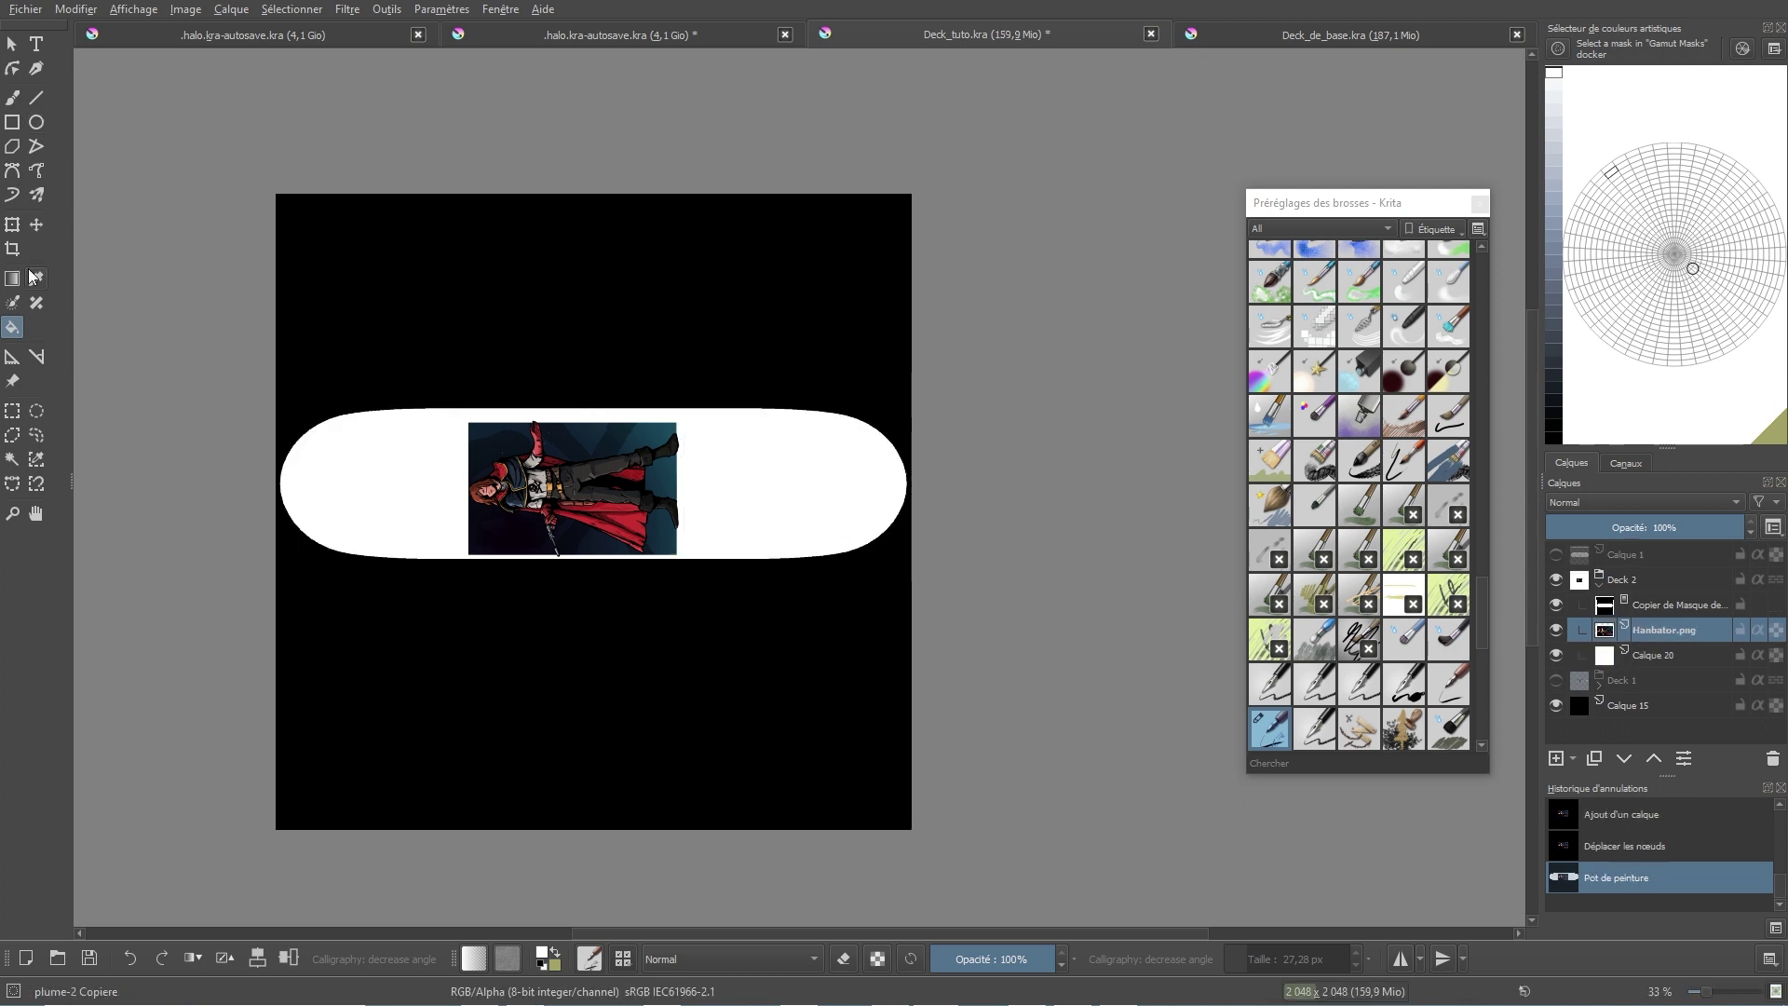
pyautogui.click(12, 225)
pyautogui.moveTo(590, 449); pyautogui.dragTo(620, 444)
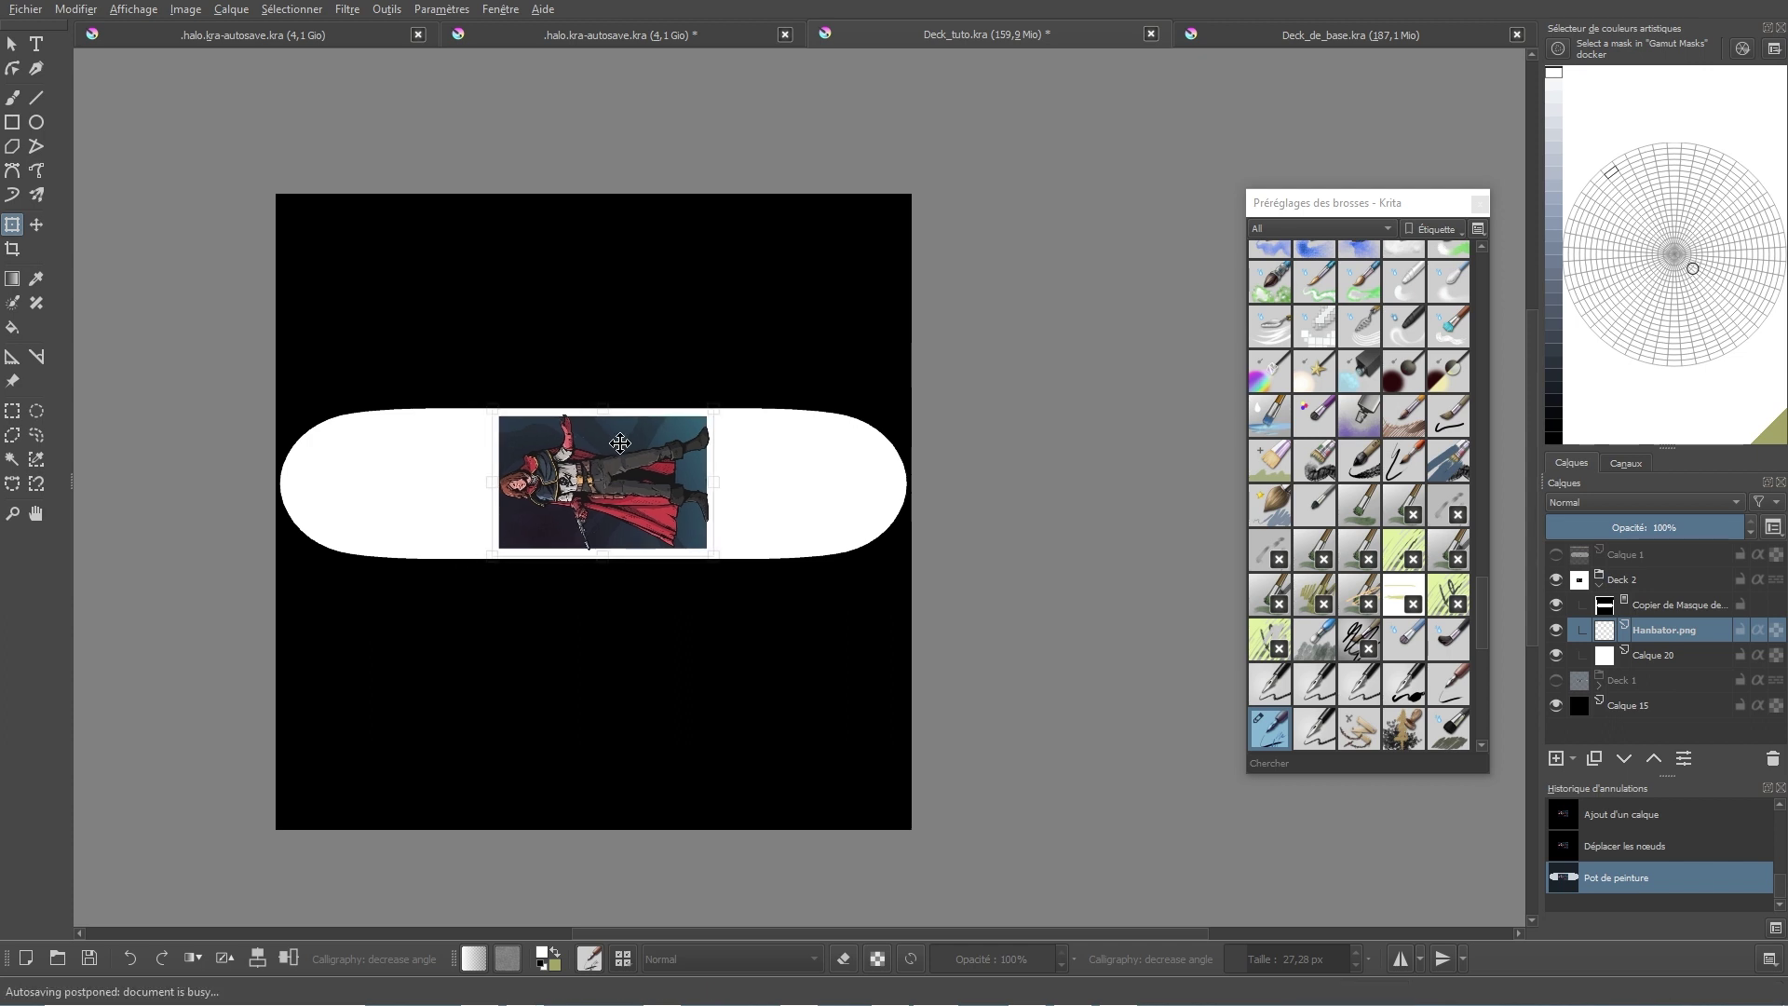
pyautogui.press('Return')
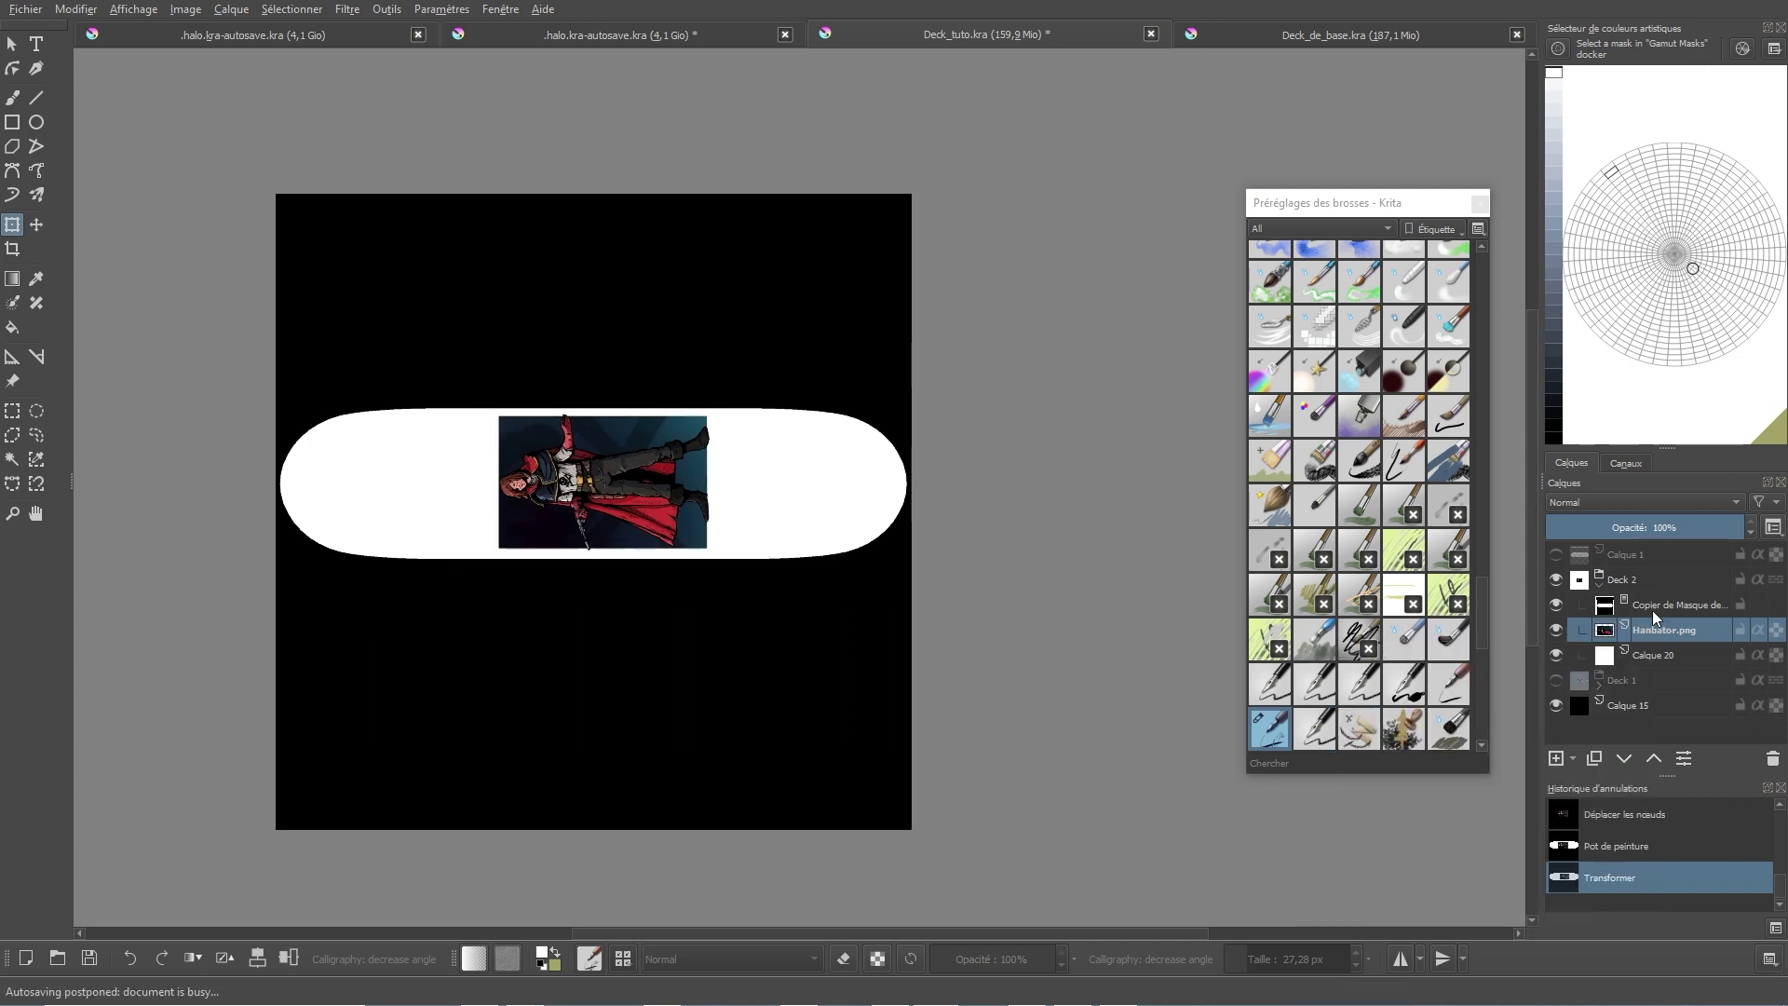
# Step: Copy the Coffee Time logo layer from the Deck 1 group into Deck 2, directly above Hanbator.png
pyautogui.click(1600, 677)
pyautogui.moveTo(1645, 730); pyautogui.dragTo(1656, 626)
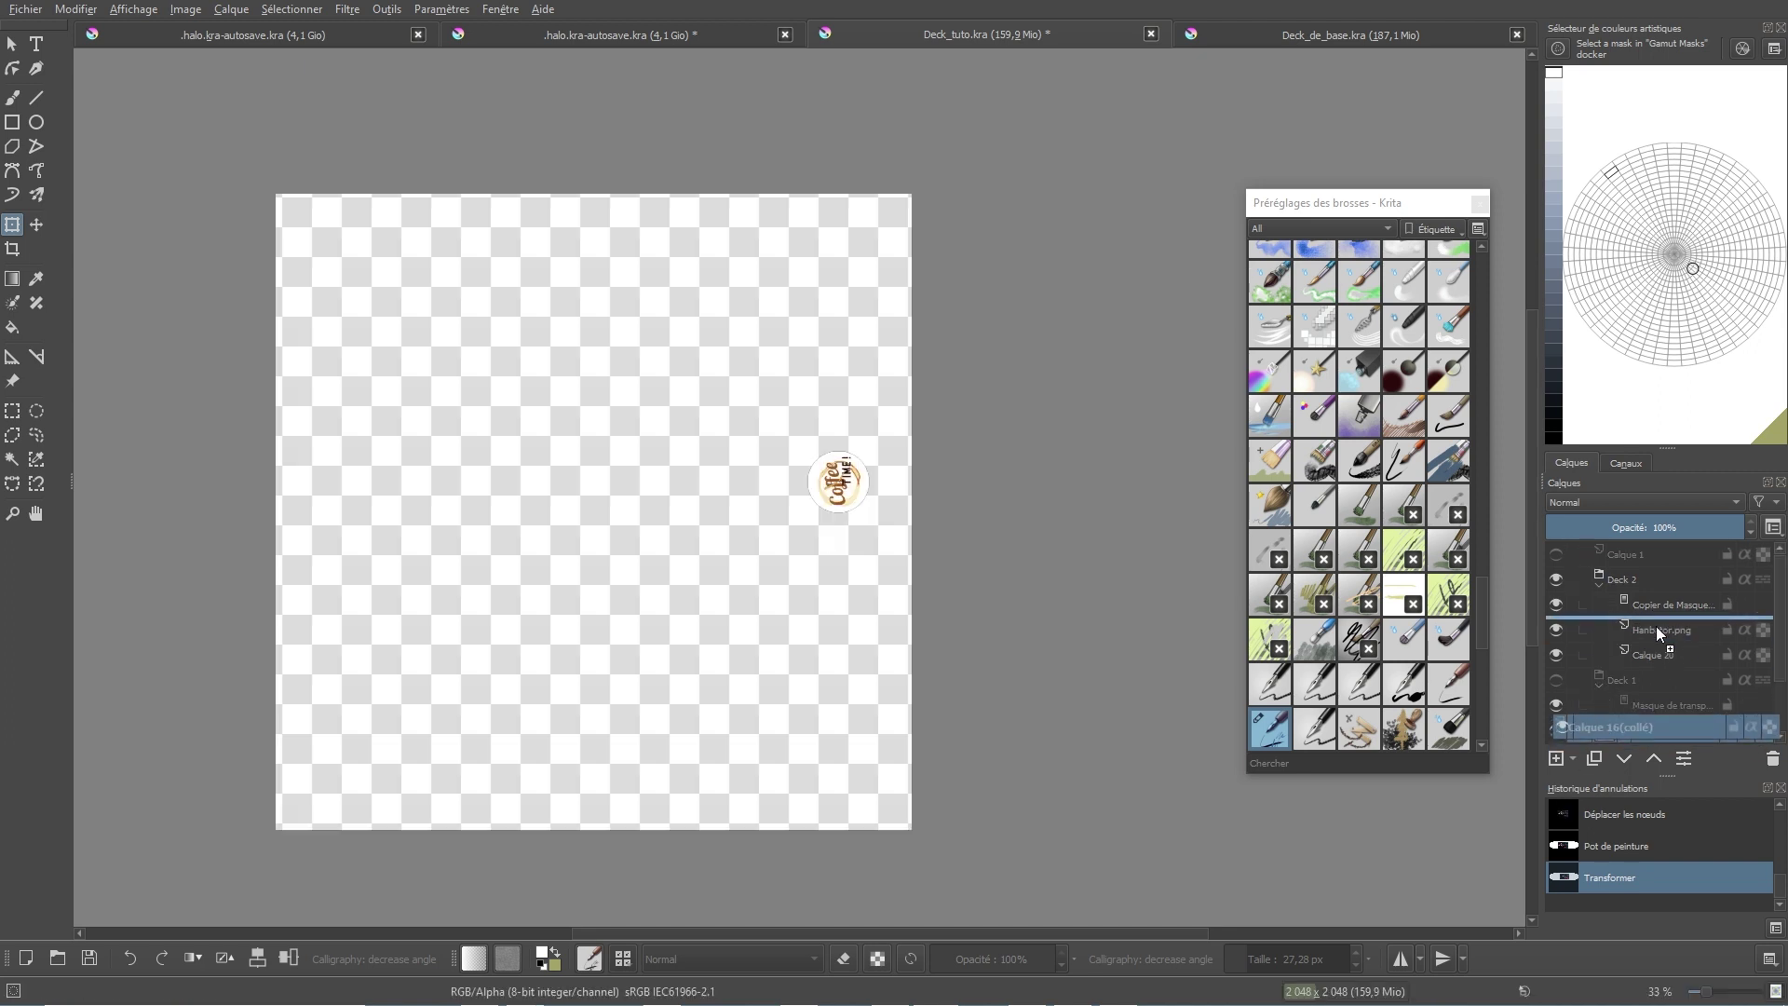
# Step: Export the image as a PNG named Deck_Hanbator in the deck perso folder with the default PNG options
pyautogui.click(25, 9)
pyautogui.click(618, 255)
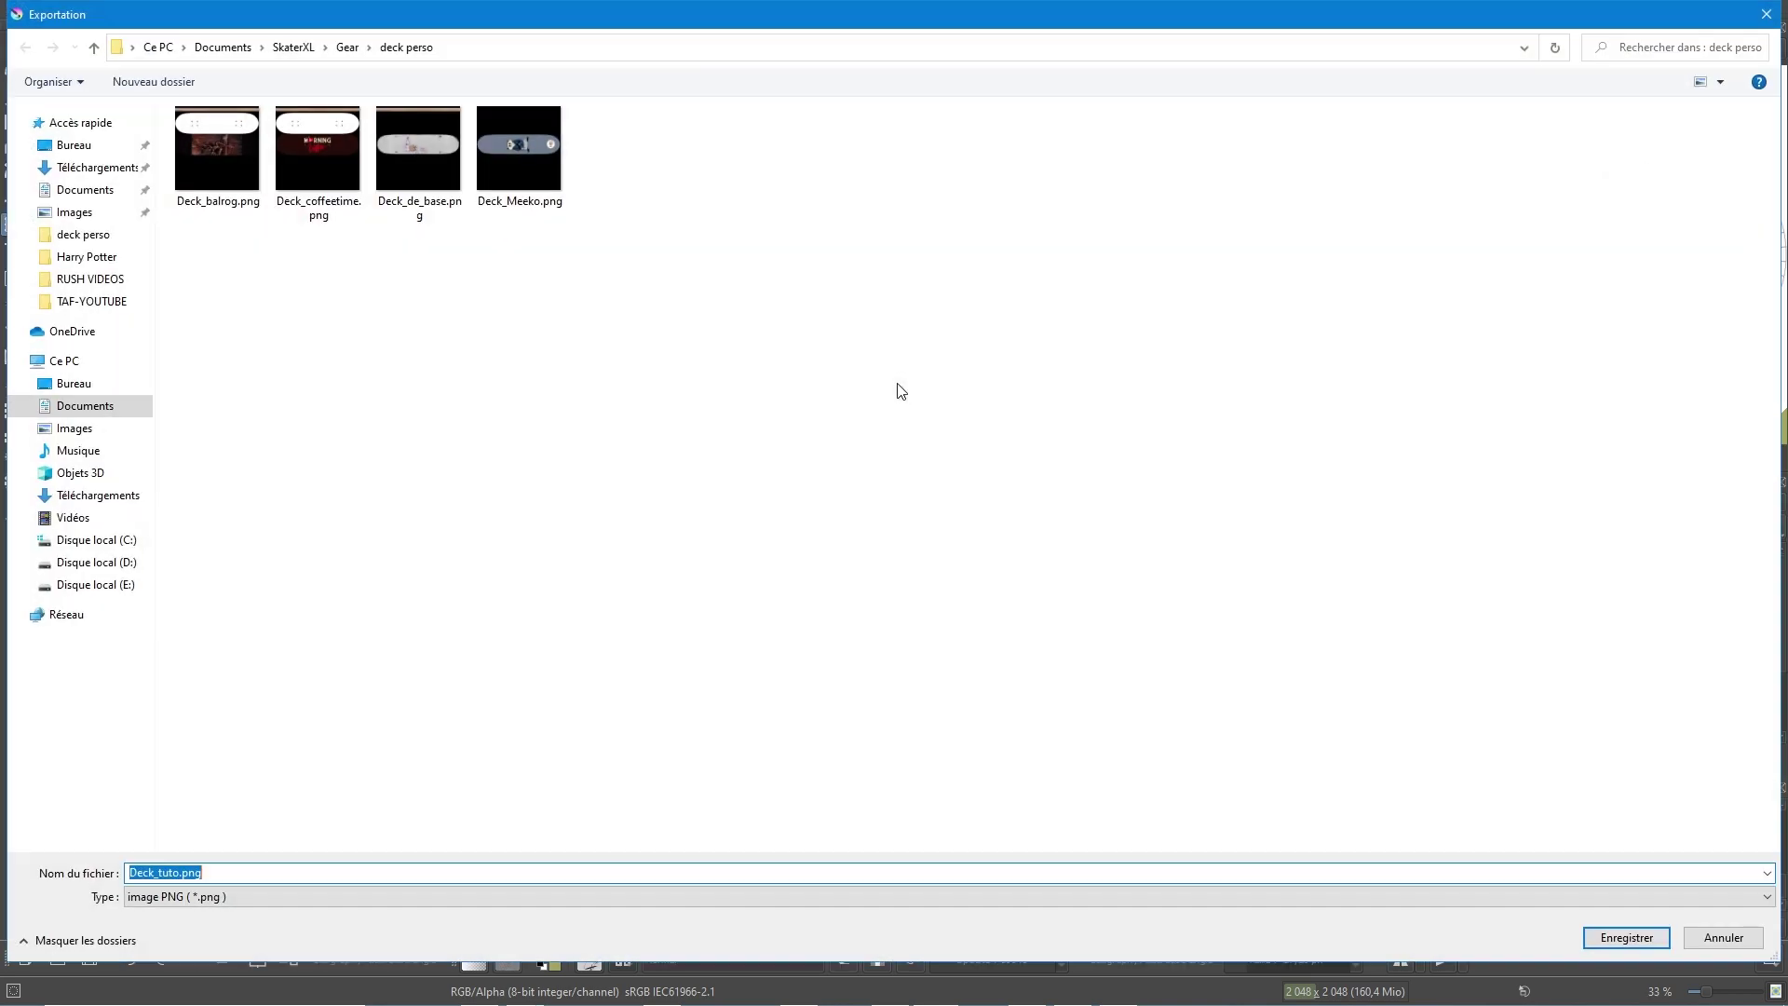
pyautogui.write('Dec')
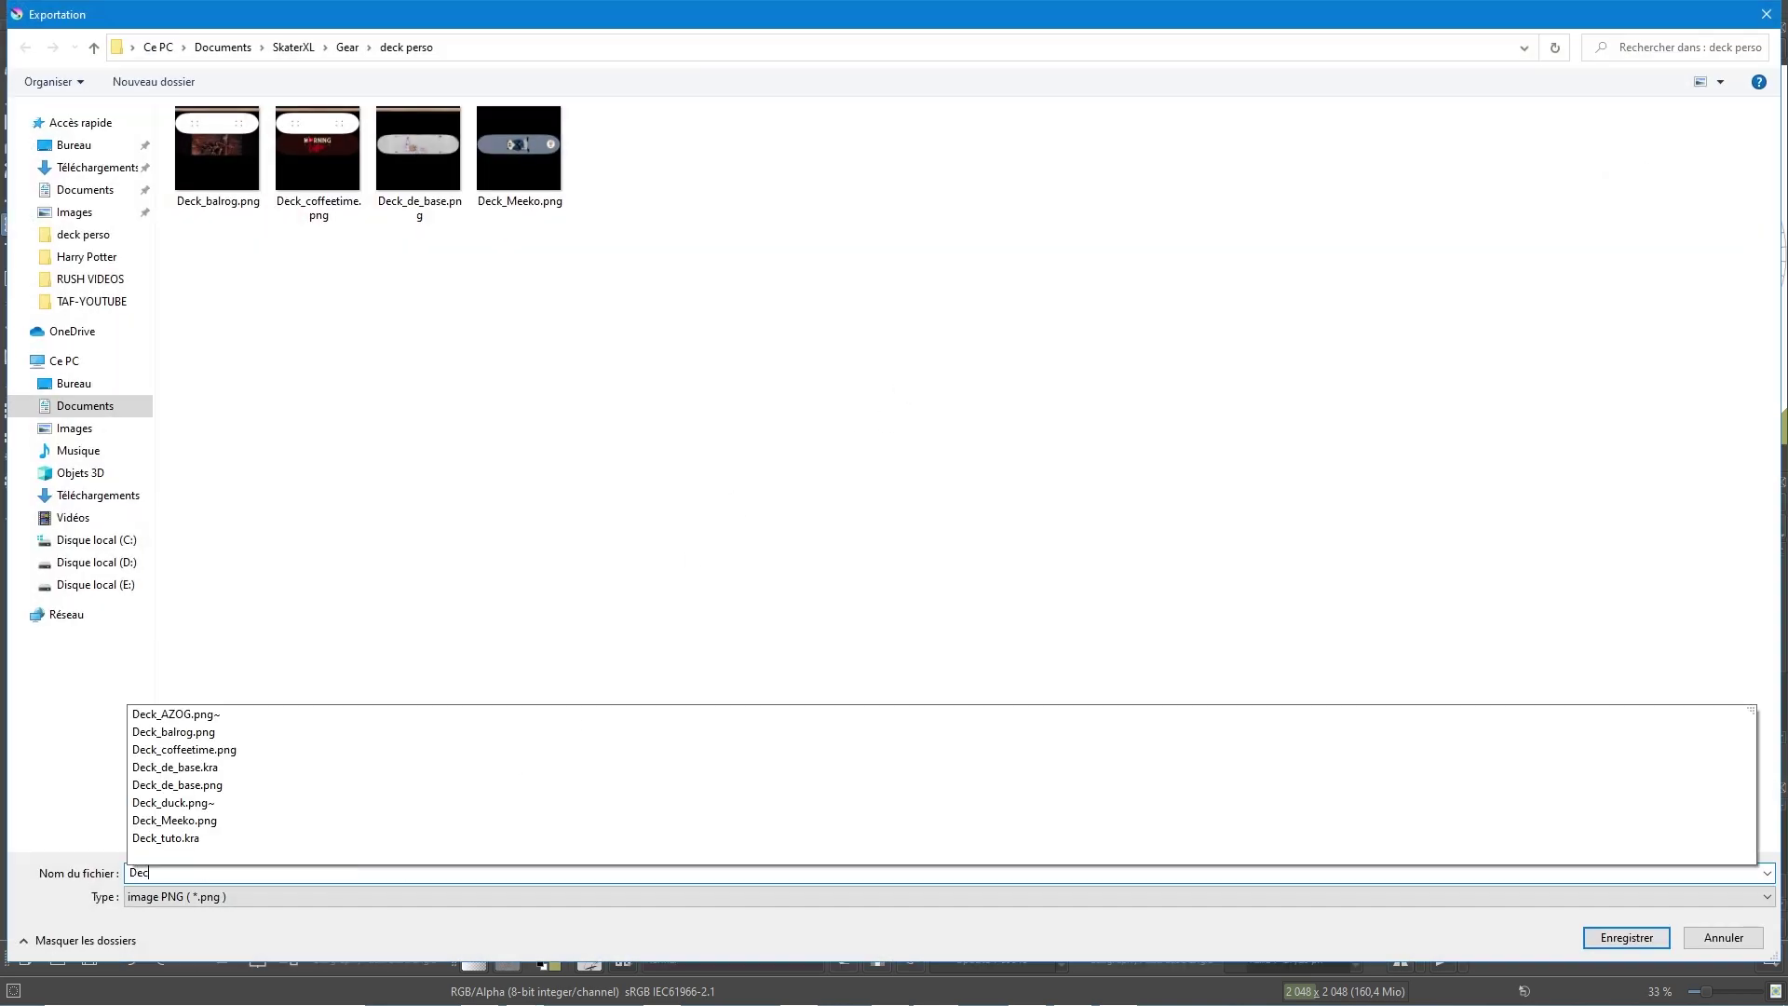
pyautogui.write('k_H')
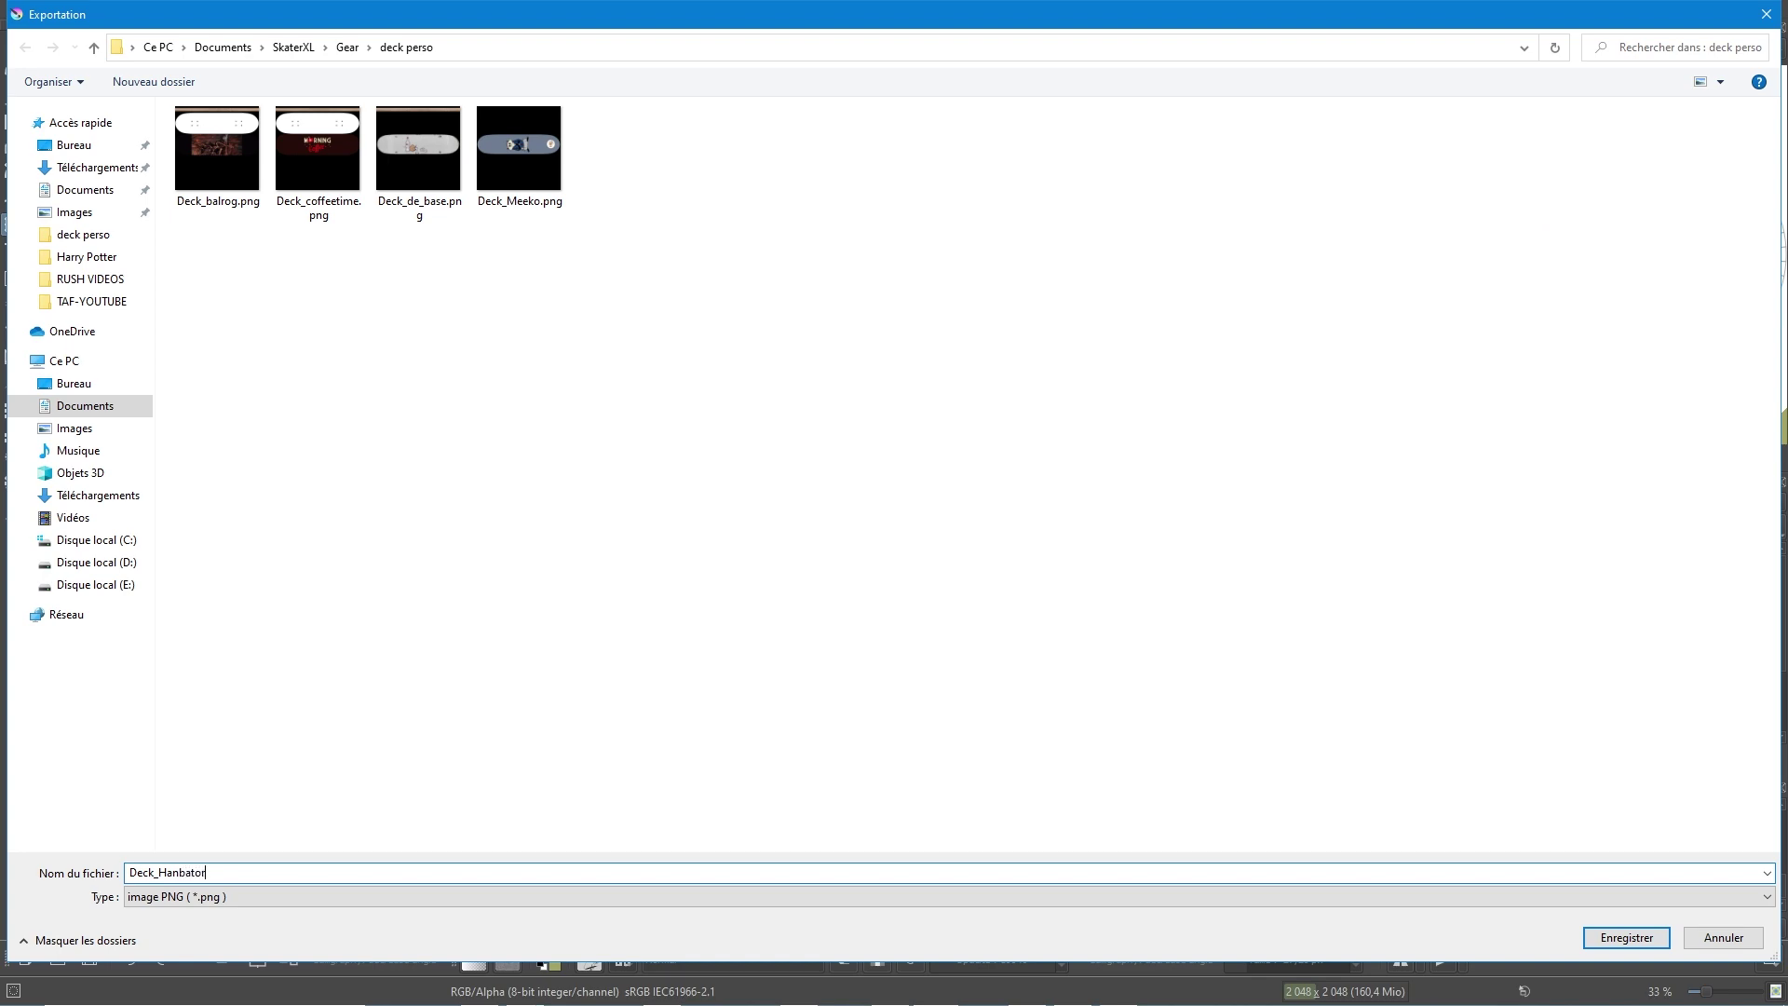
pyautogui.write('anbator')
pyautogui.press('Return')
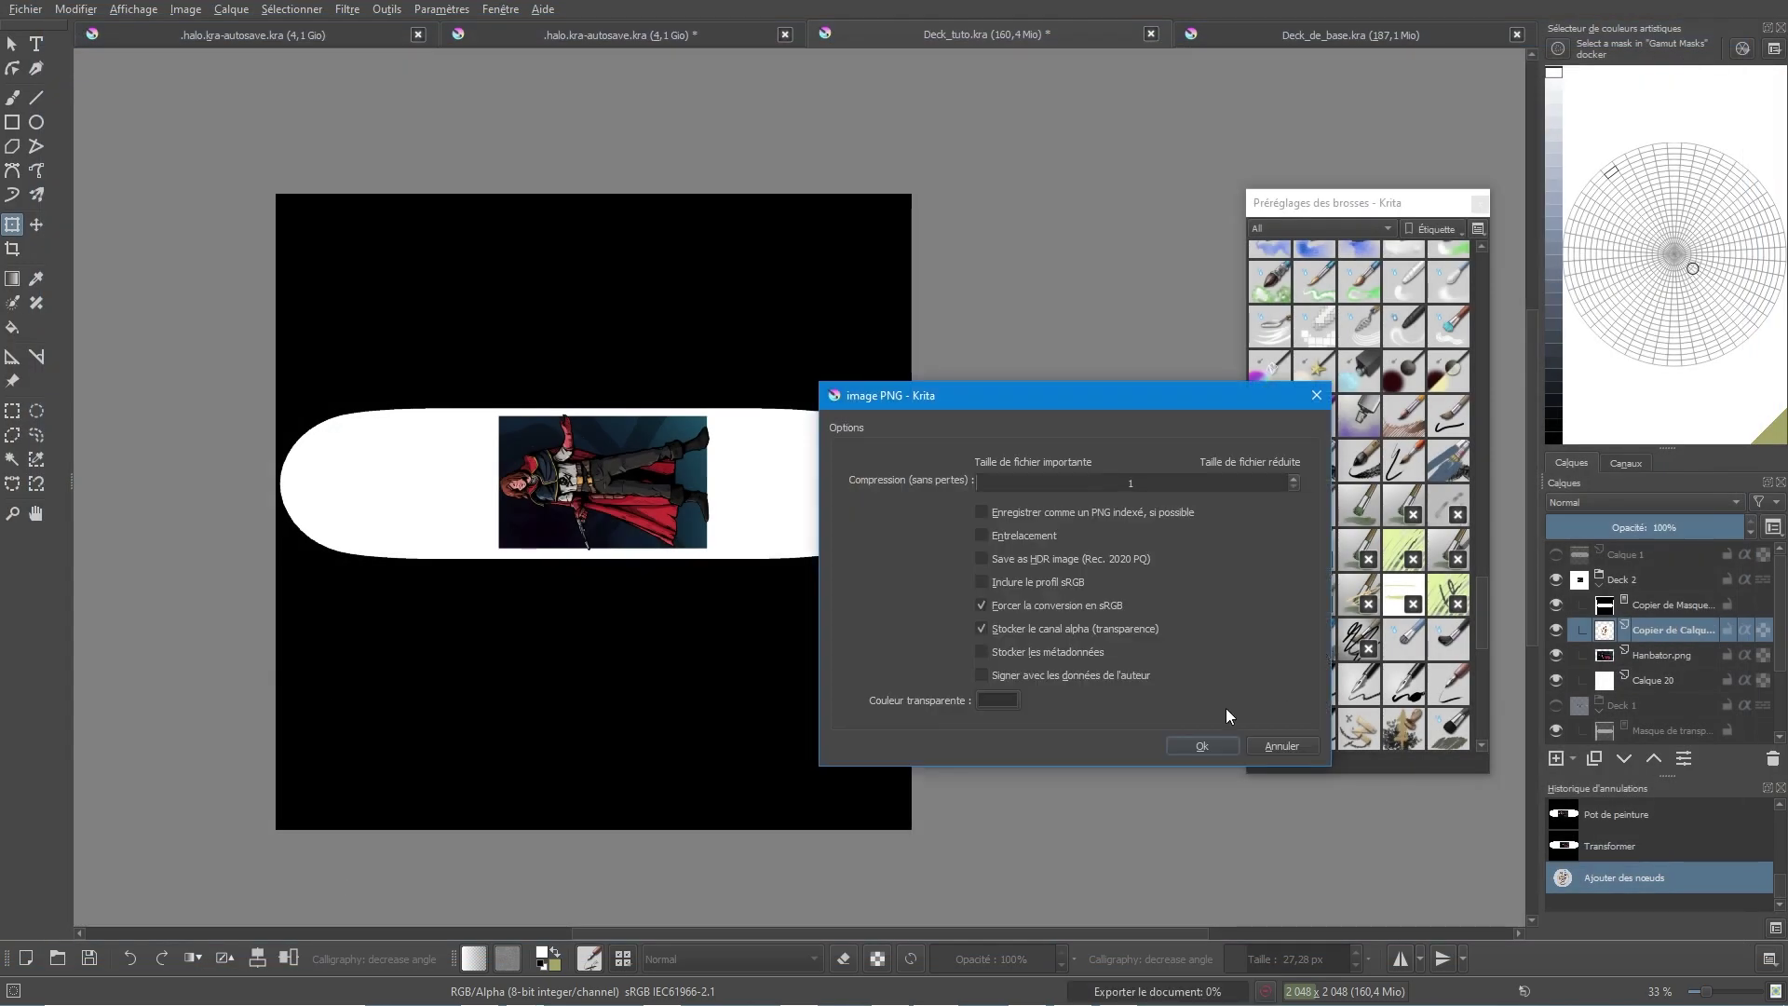
pyautogui.click(1195, 744)
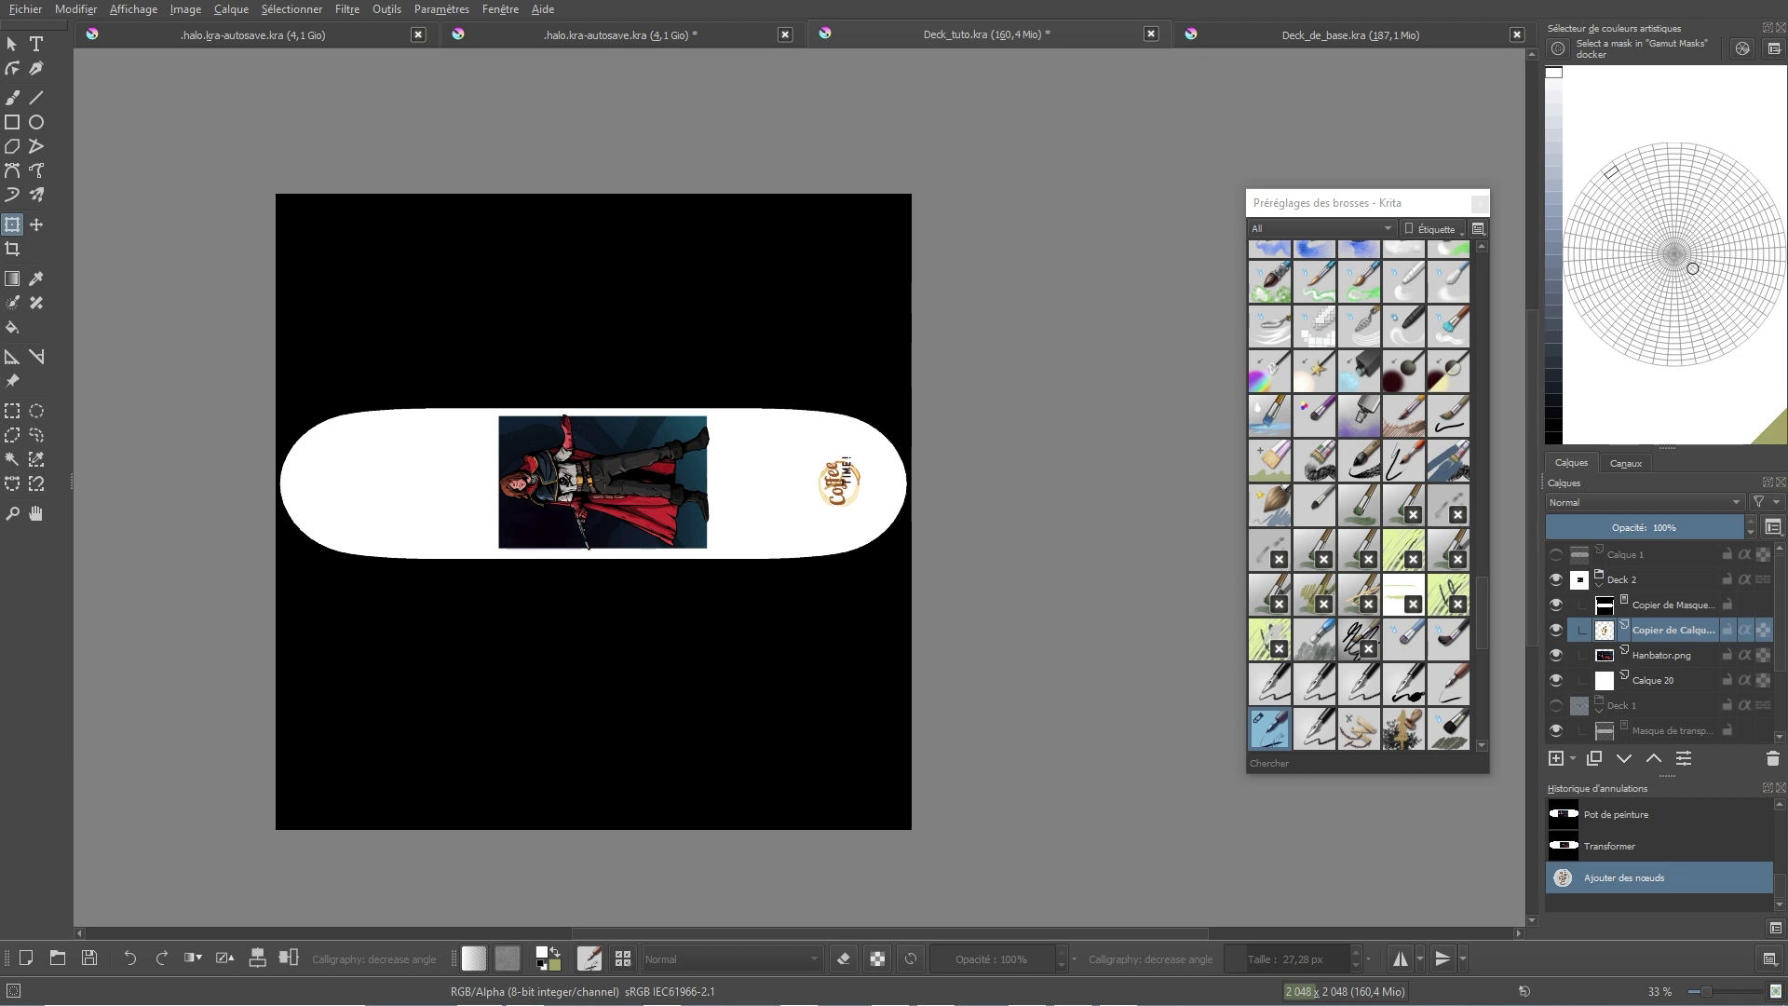
# Step: Collapse the Deck 2 group and add a new group layer above it
pyautogui.click(1599, 586)
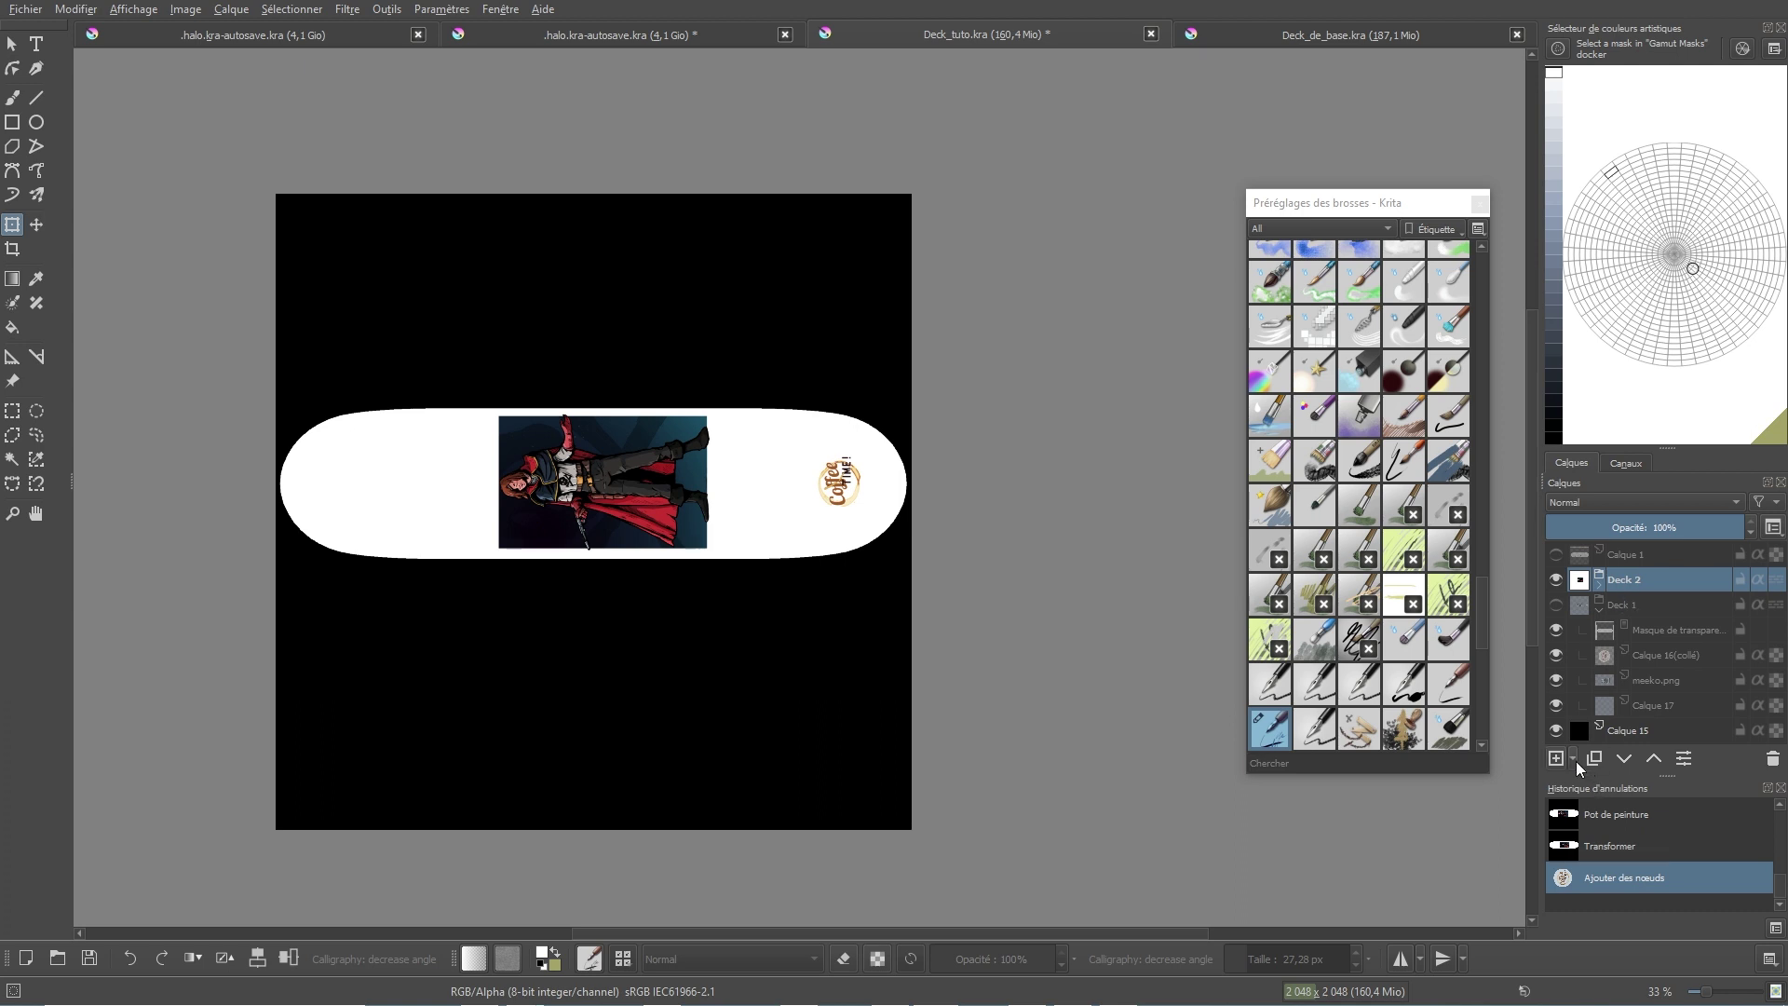
pyautogui.click(1574, 760)
pyautogui.click(1602, 758)
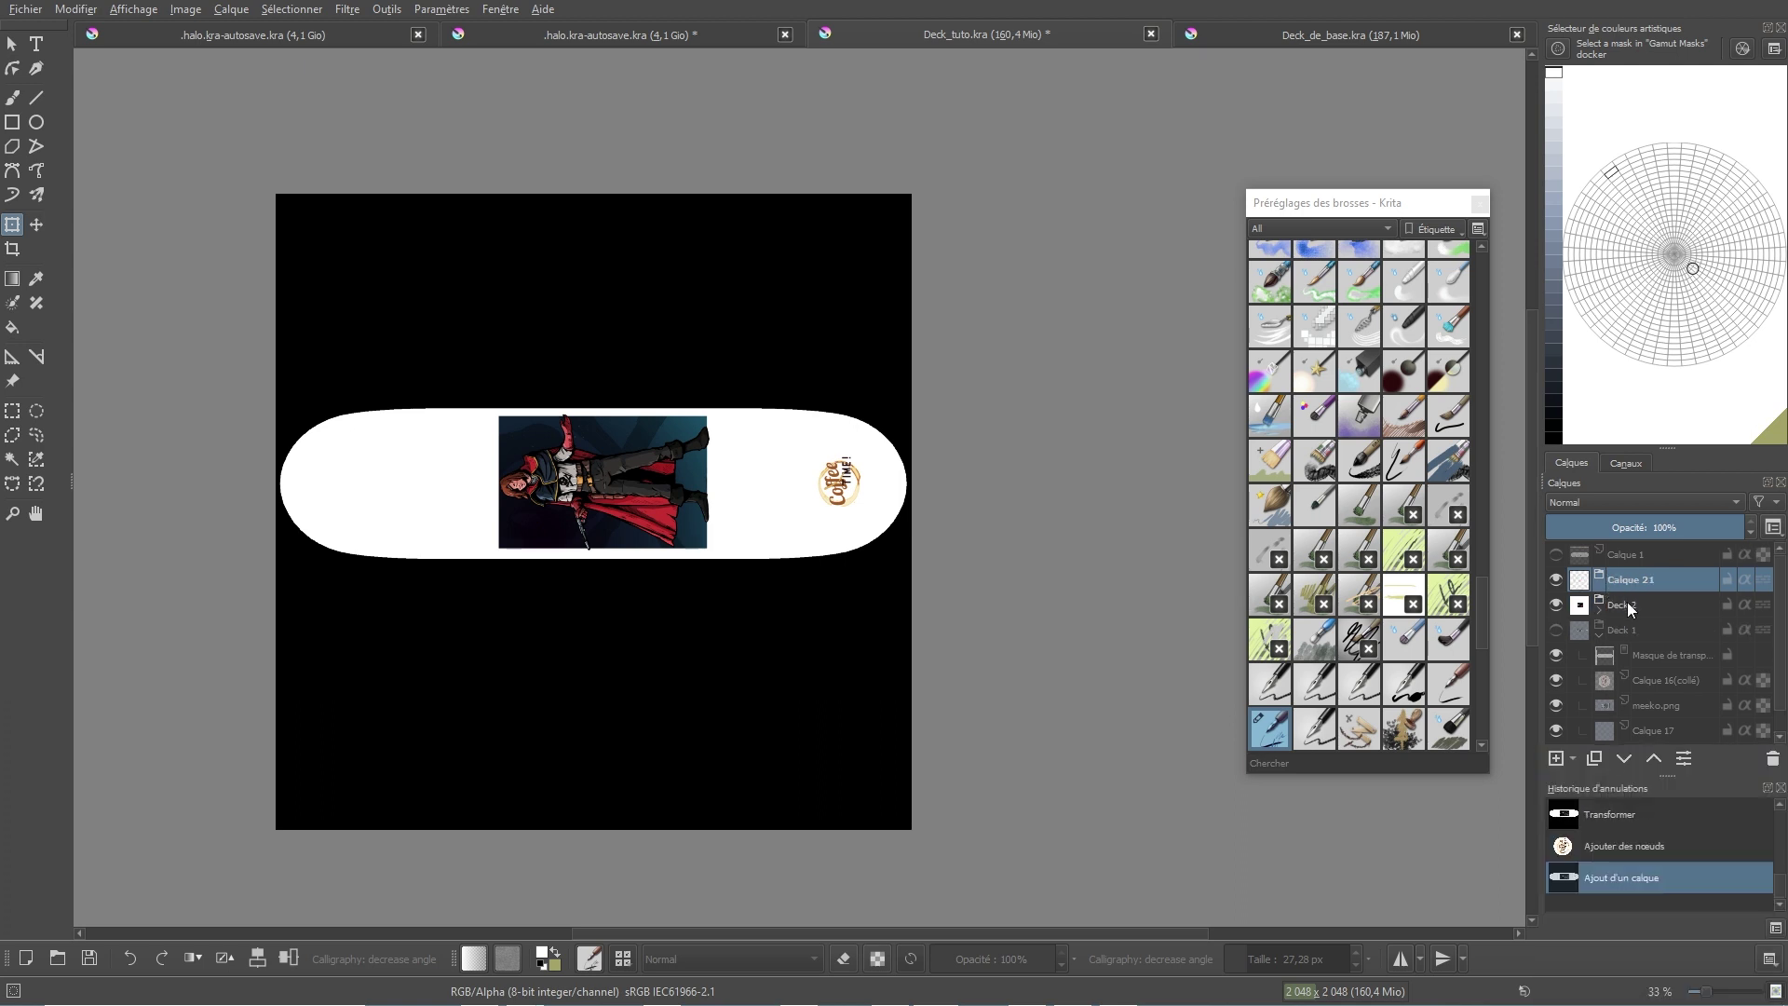
# Step: Rename the new group layer above Deck 2 as Deck 3
pyautogui.rightClick(1633, 579)
pyautogui.press('Escape')
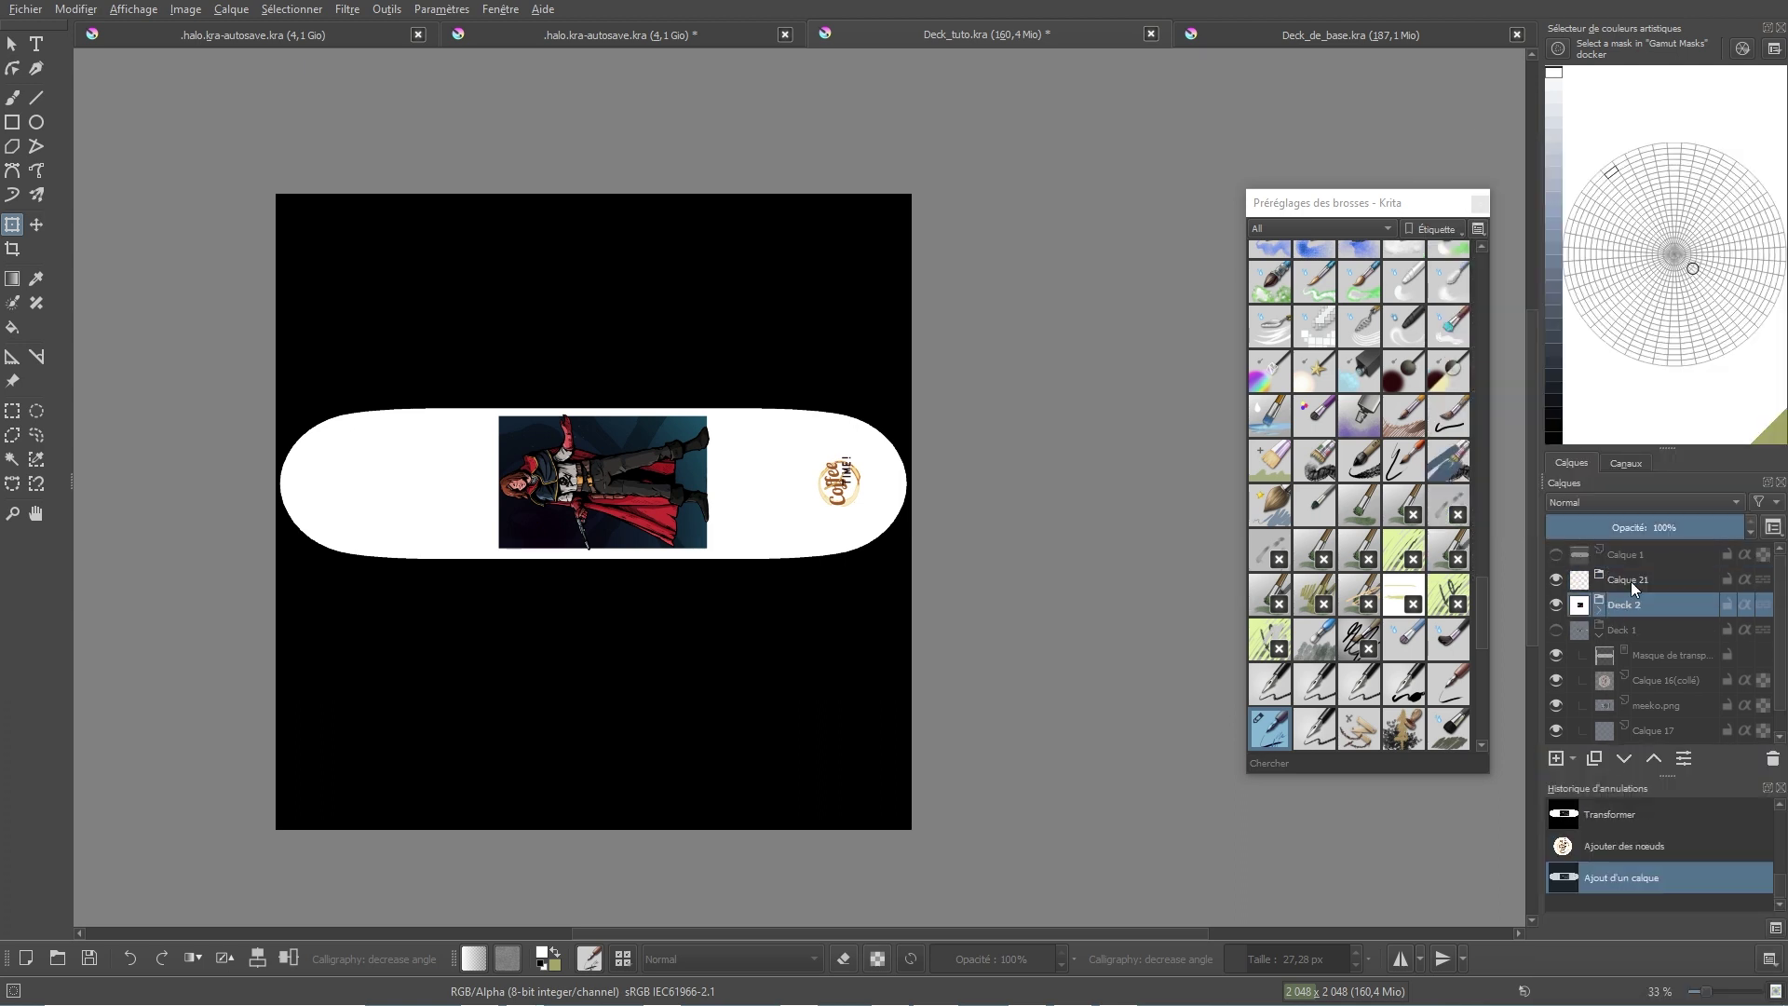
pyautogui.doubleClick(1630, 581)
pyautogui.write('Deck ')
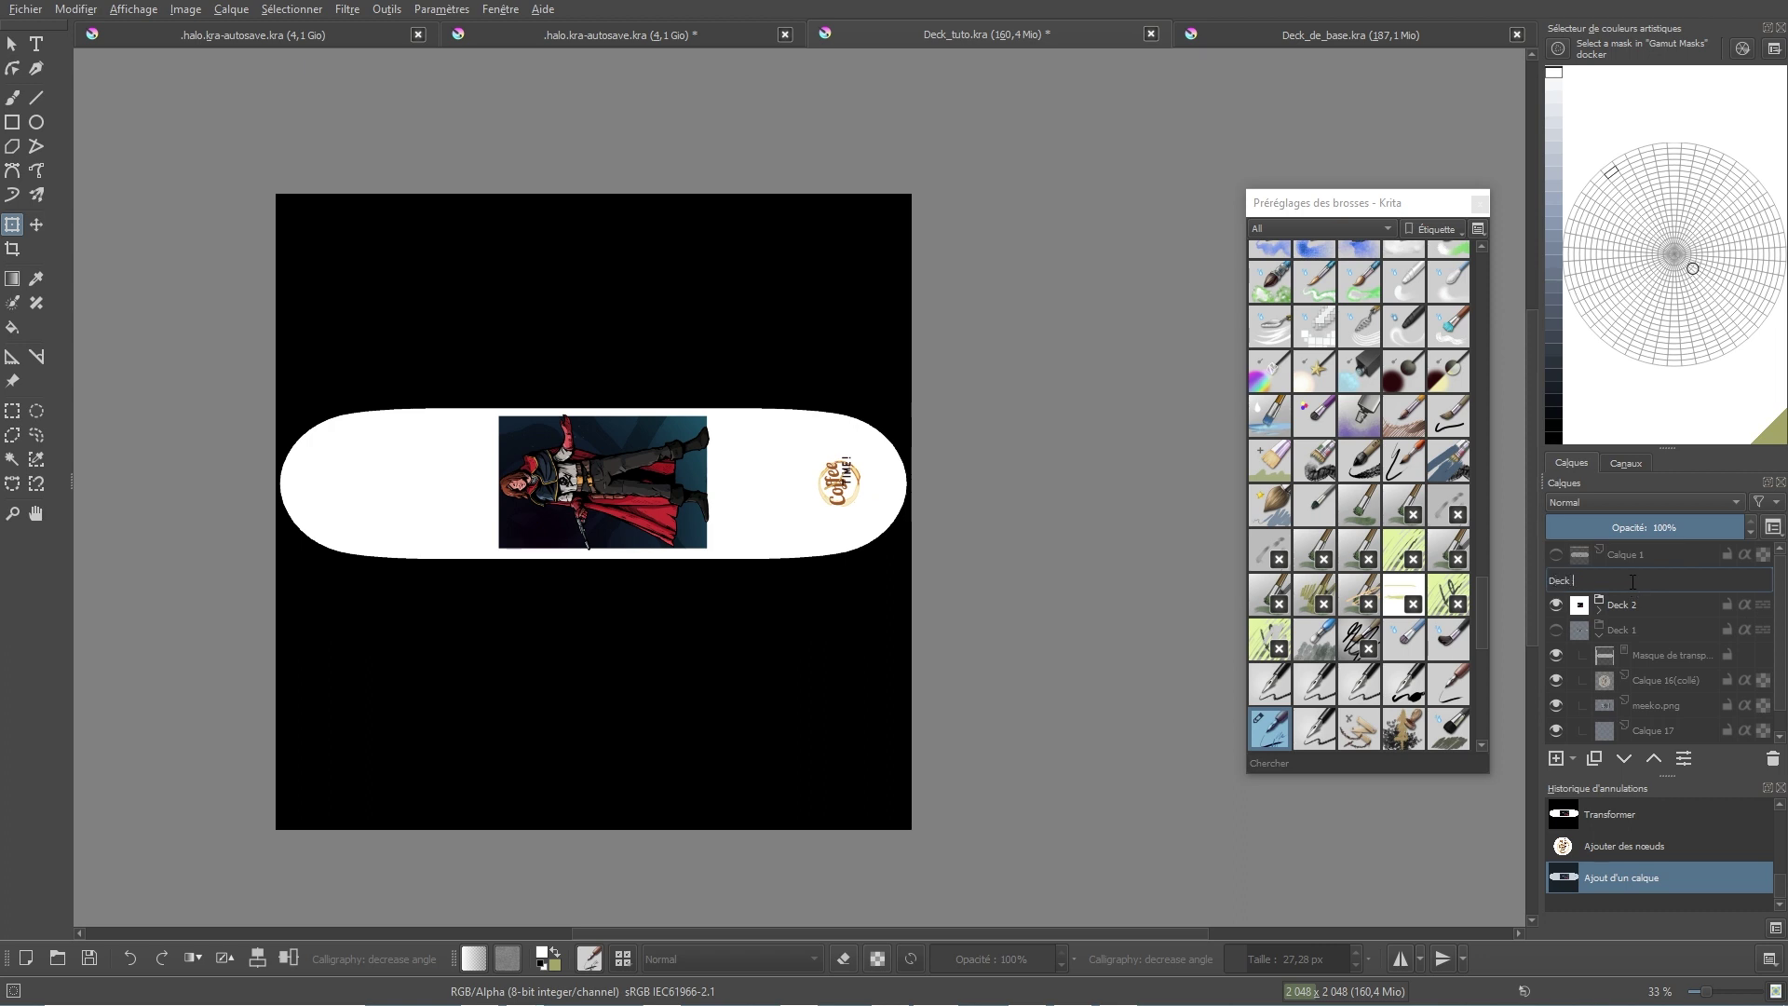
pyautogui.write('3')
pyautogui.press('Return')
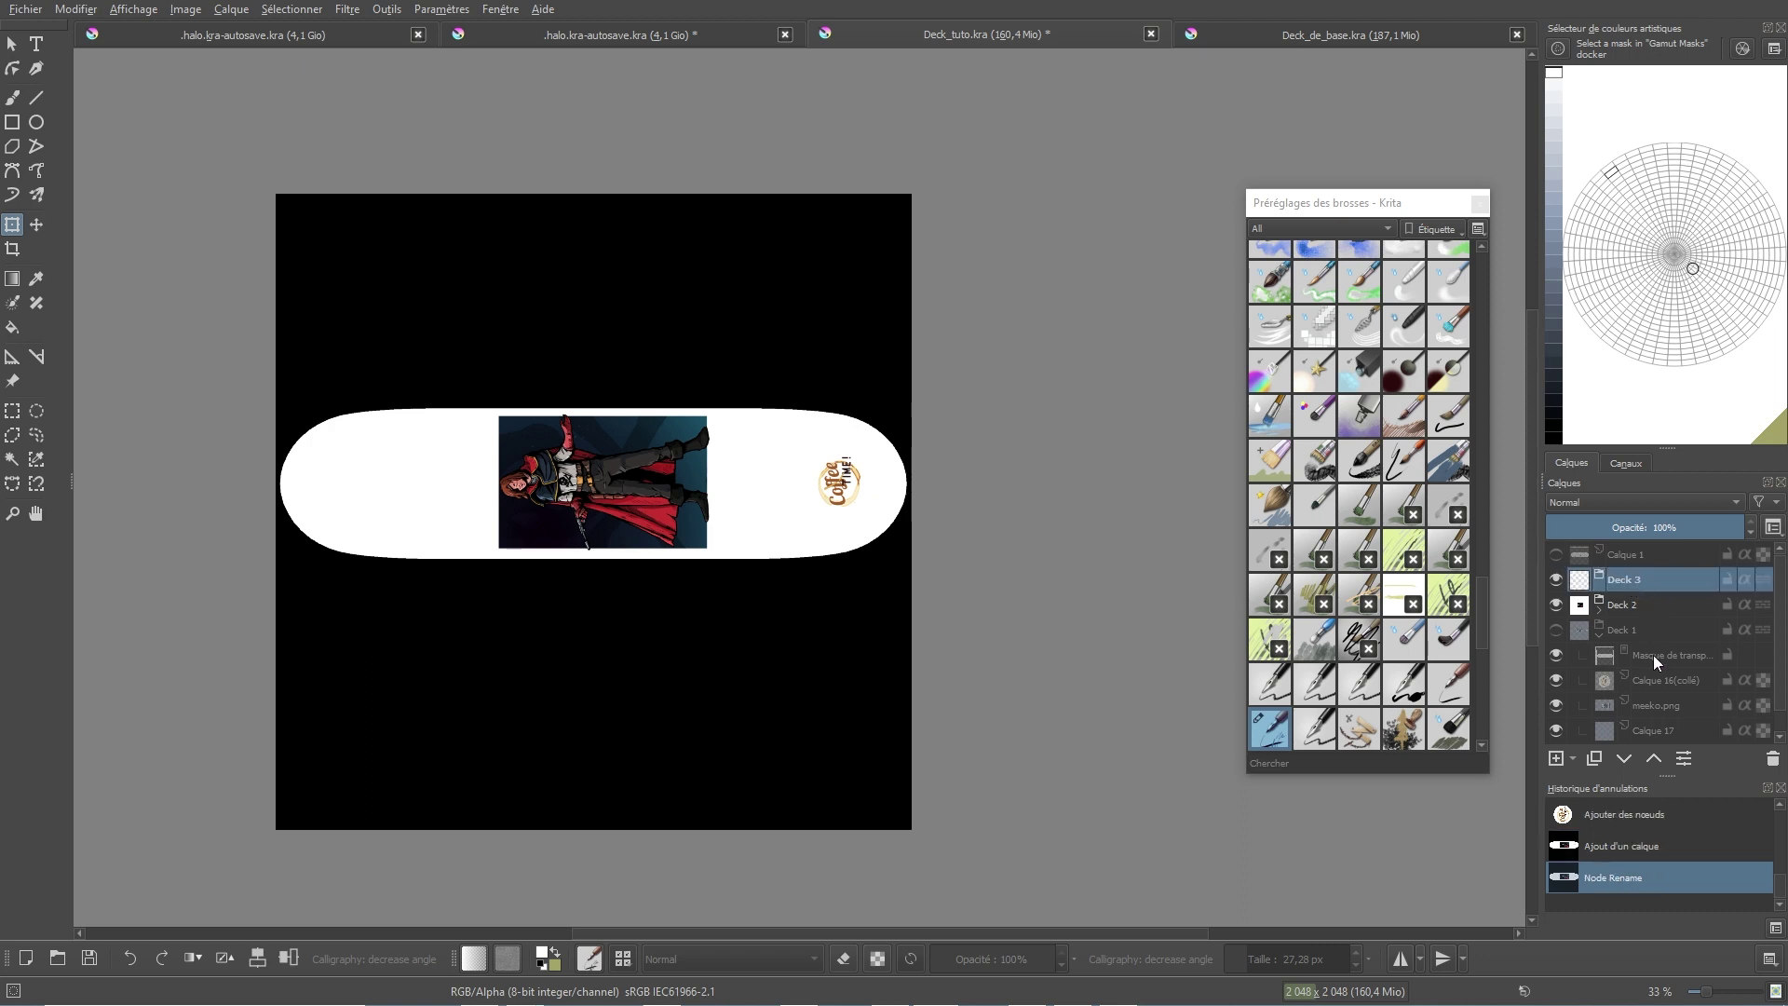
# Step: Copy the transparency mask from the Deck 1 group into Deck 3 and hide the Deck 2 group
pyautogui.moveTo(1652, 656); pyautogui.dragTo(1668, 592)
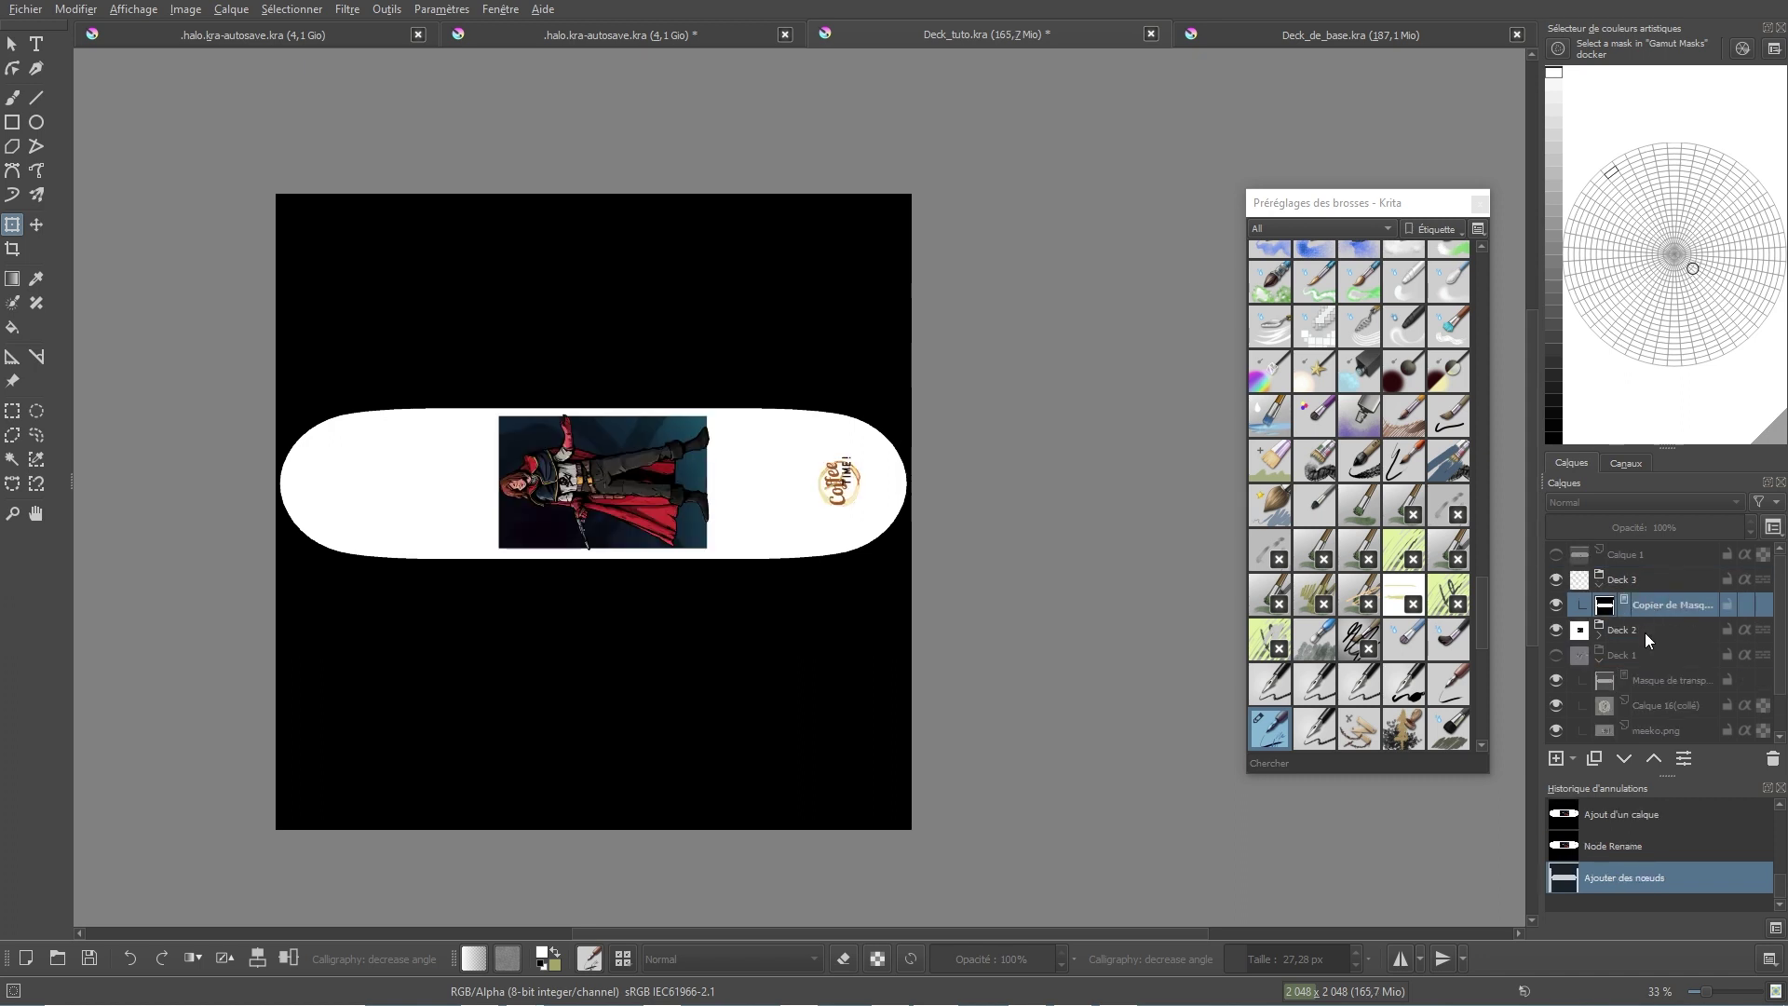
pyautogui.click(1560, 631)
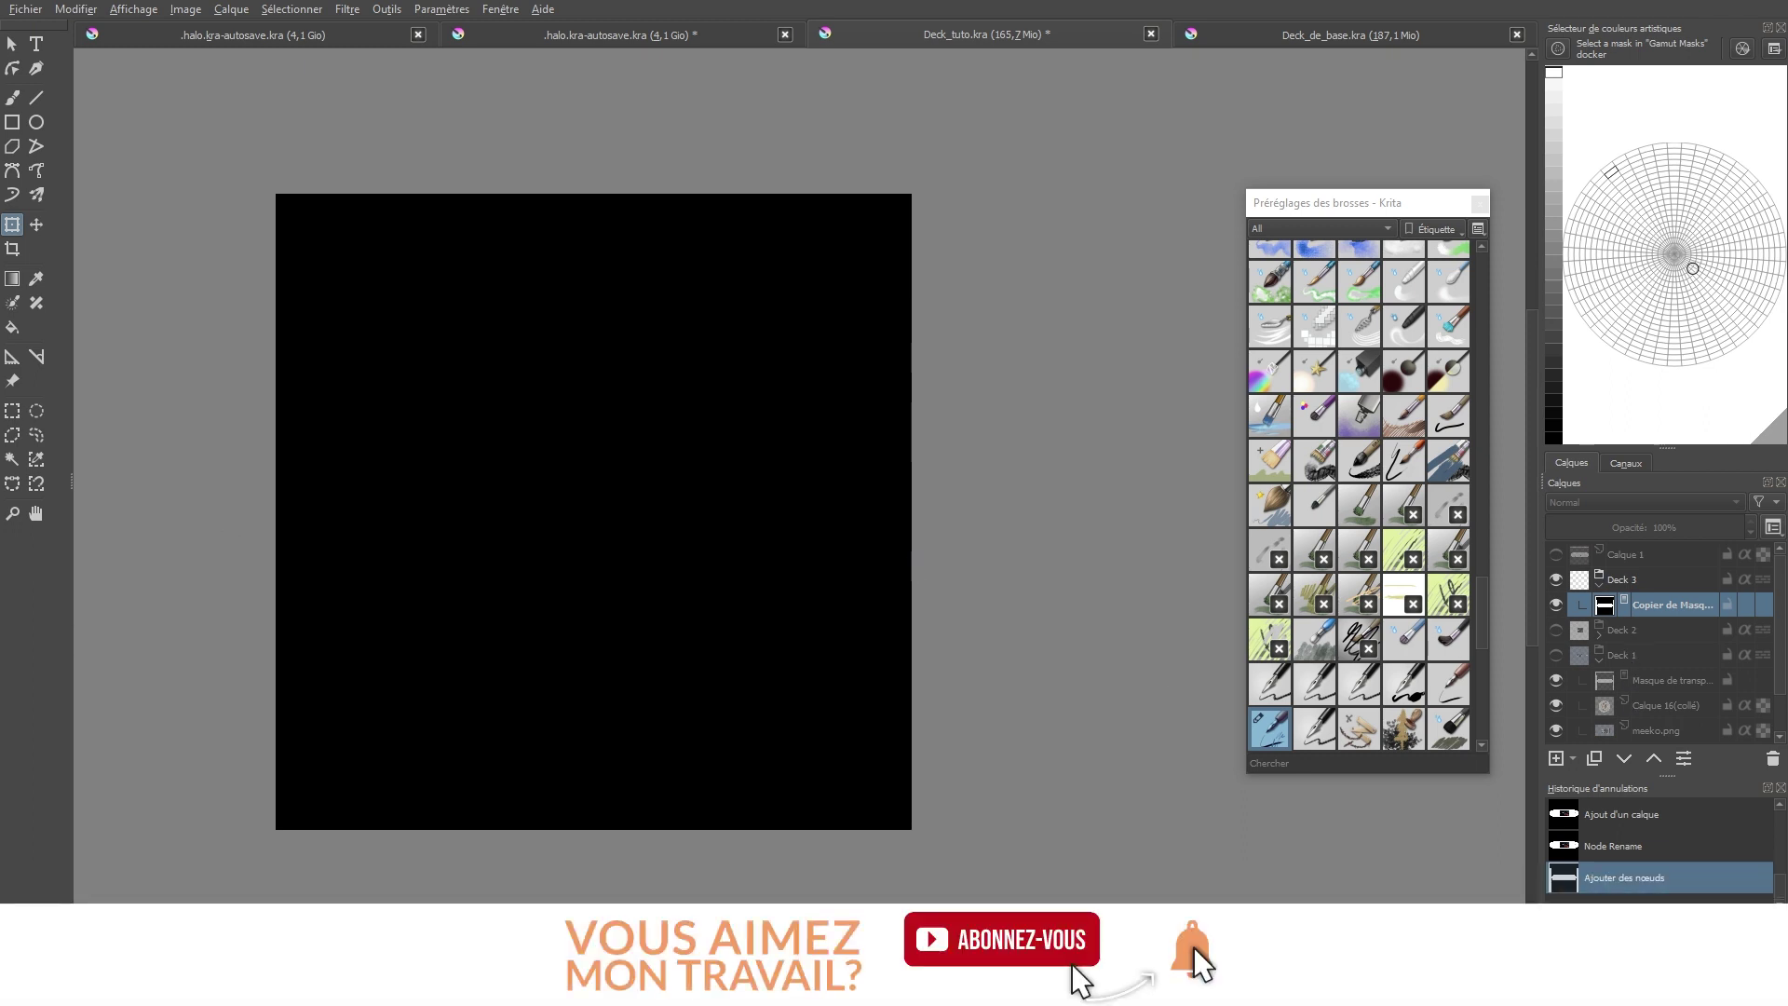
# Step: Add a paint layer directly below the mask in Deck 3 and fill it with pink
pyautogui.click(1556, 758)
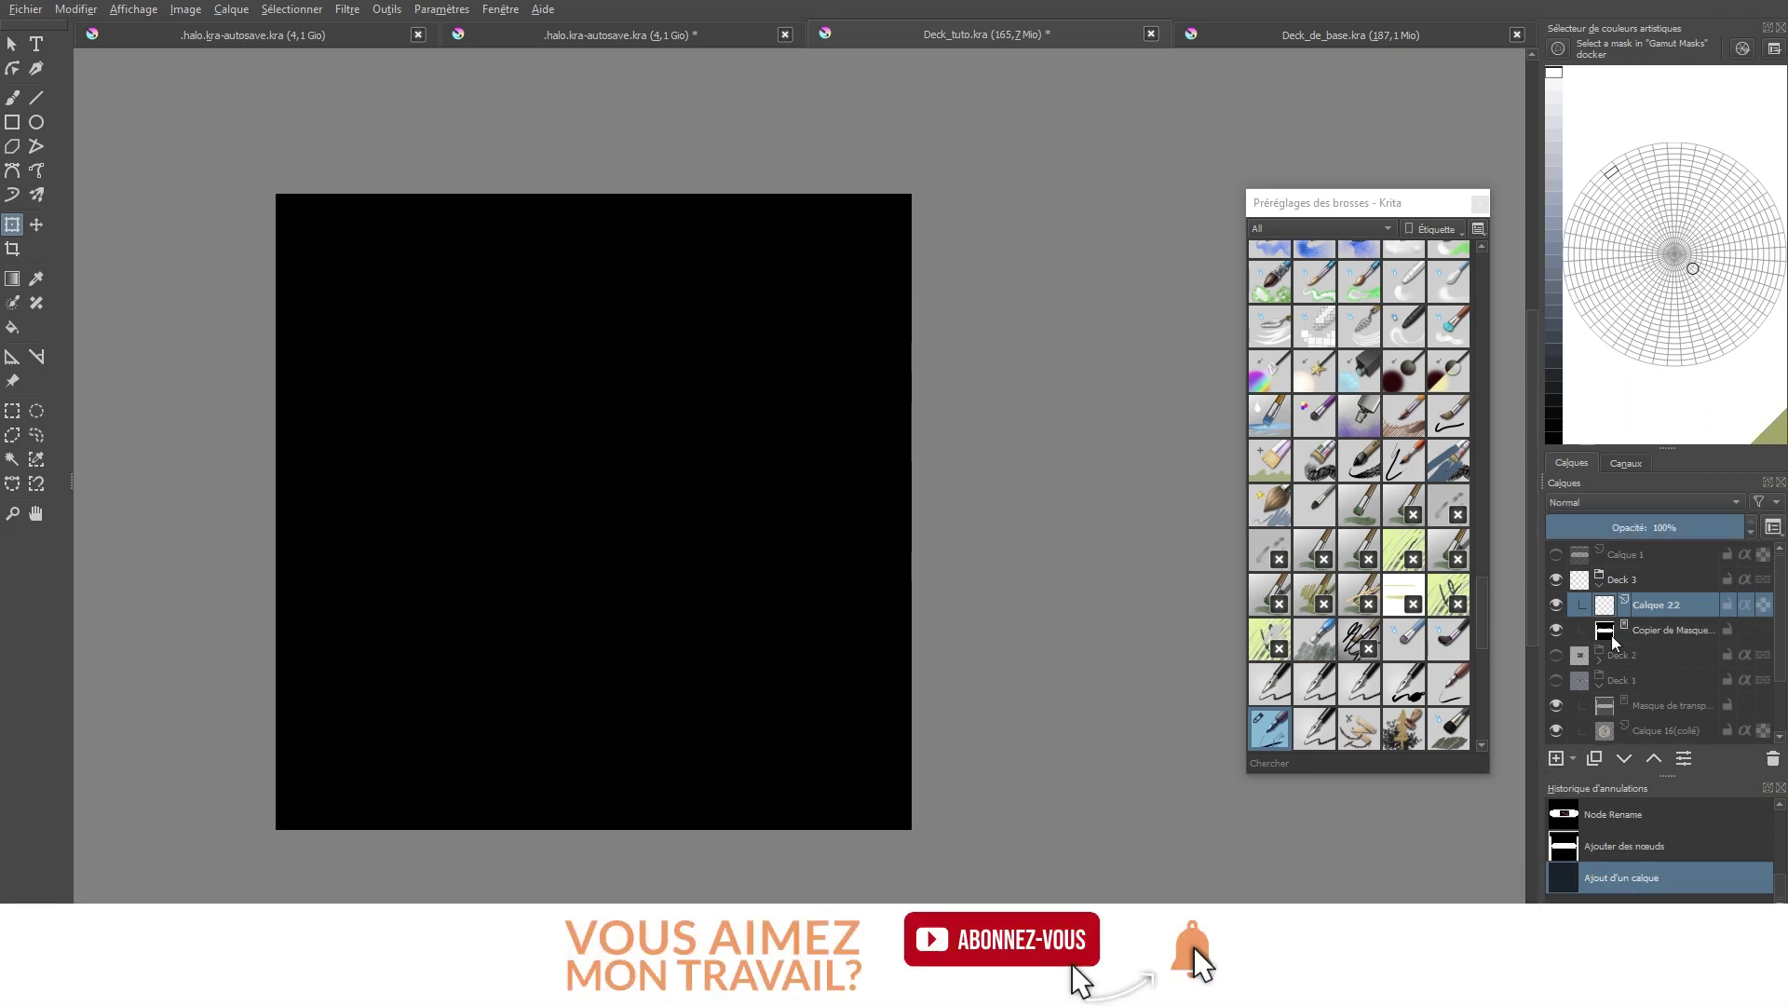
pyautogui.moveTo(1651, 612)
pyautogui.mouseDown()
pyautogui.moveTo(1659, 653)
pyautogui.moveTo(1657, 630)
pyautogui.moveTo(1640, 633)
pyautogui.mouseUp()
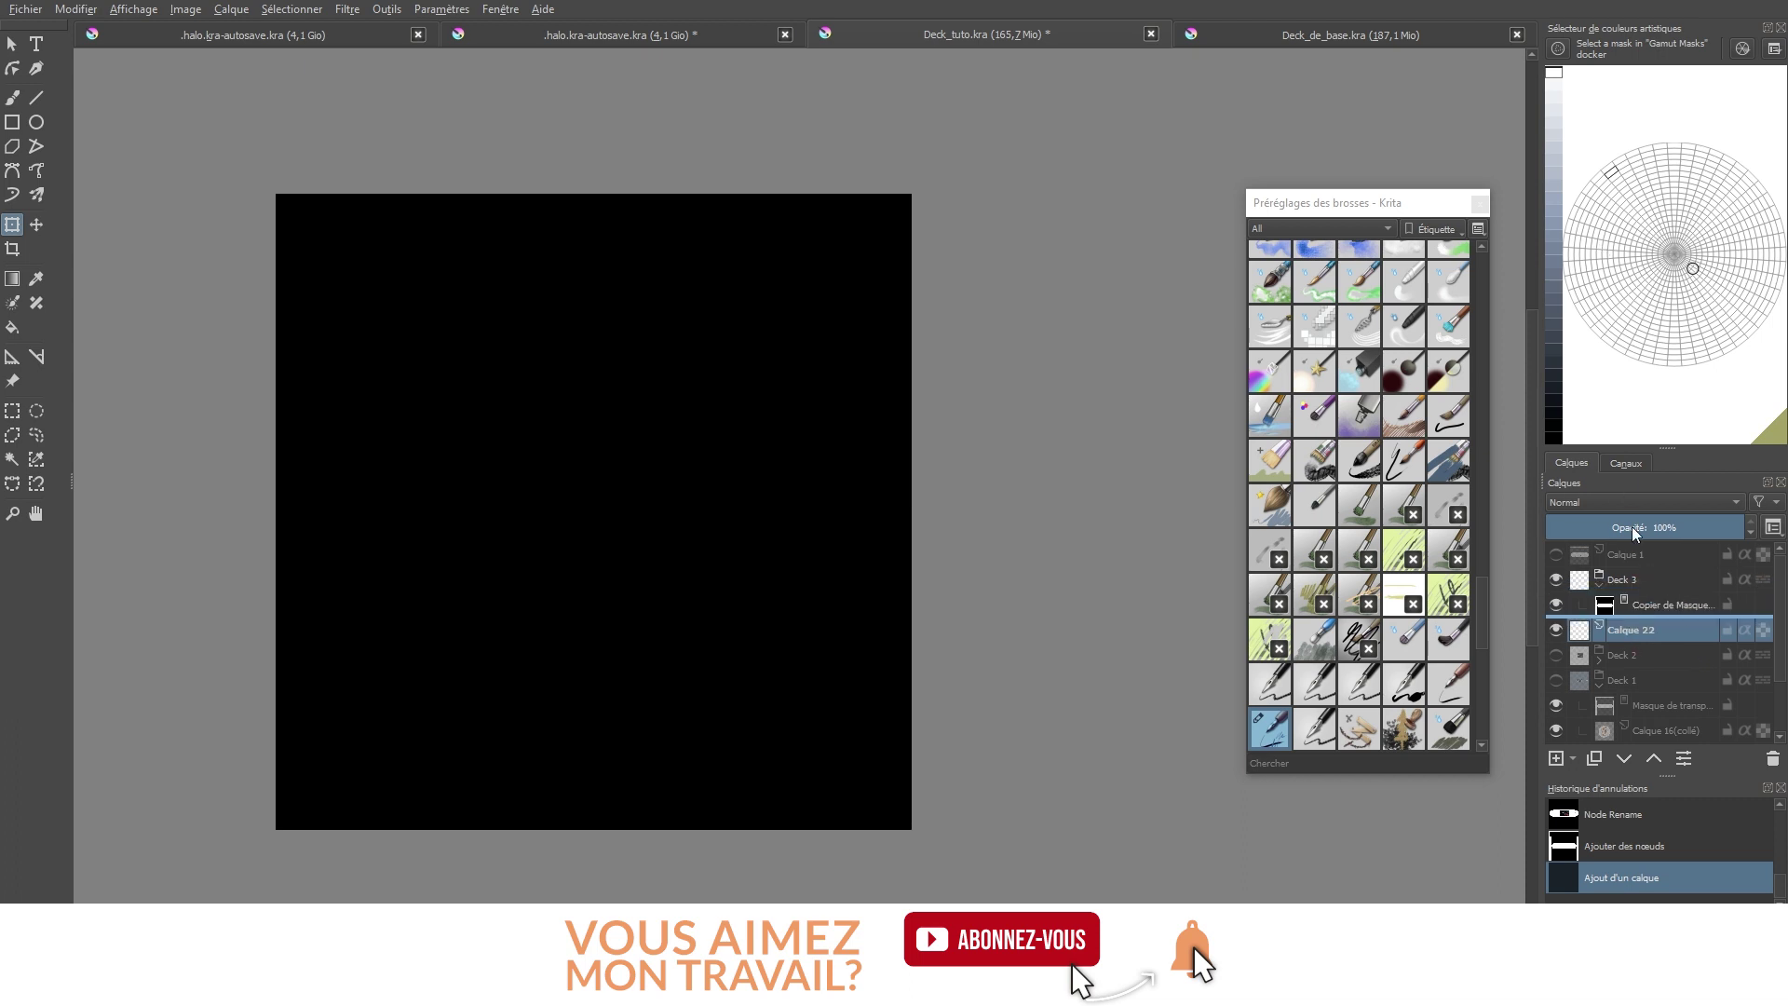
pyautogui.click(1585, 233)
pyautogui.press('f')
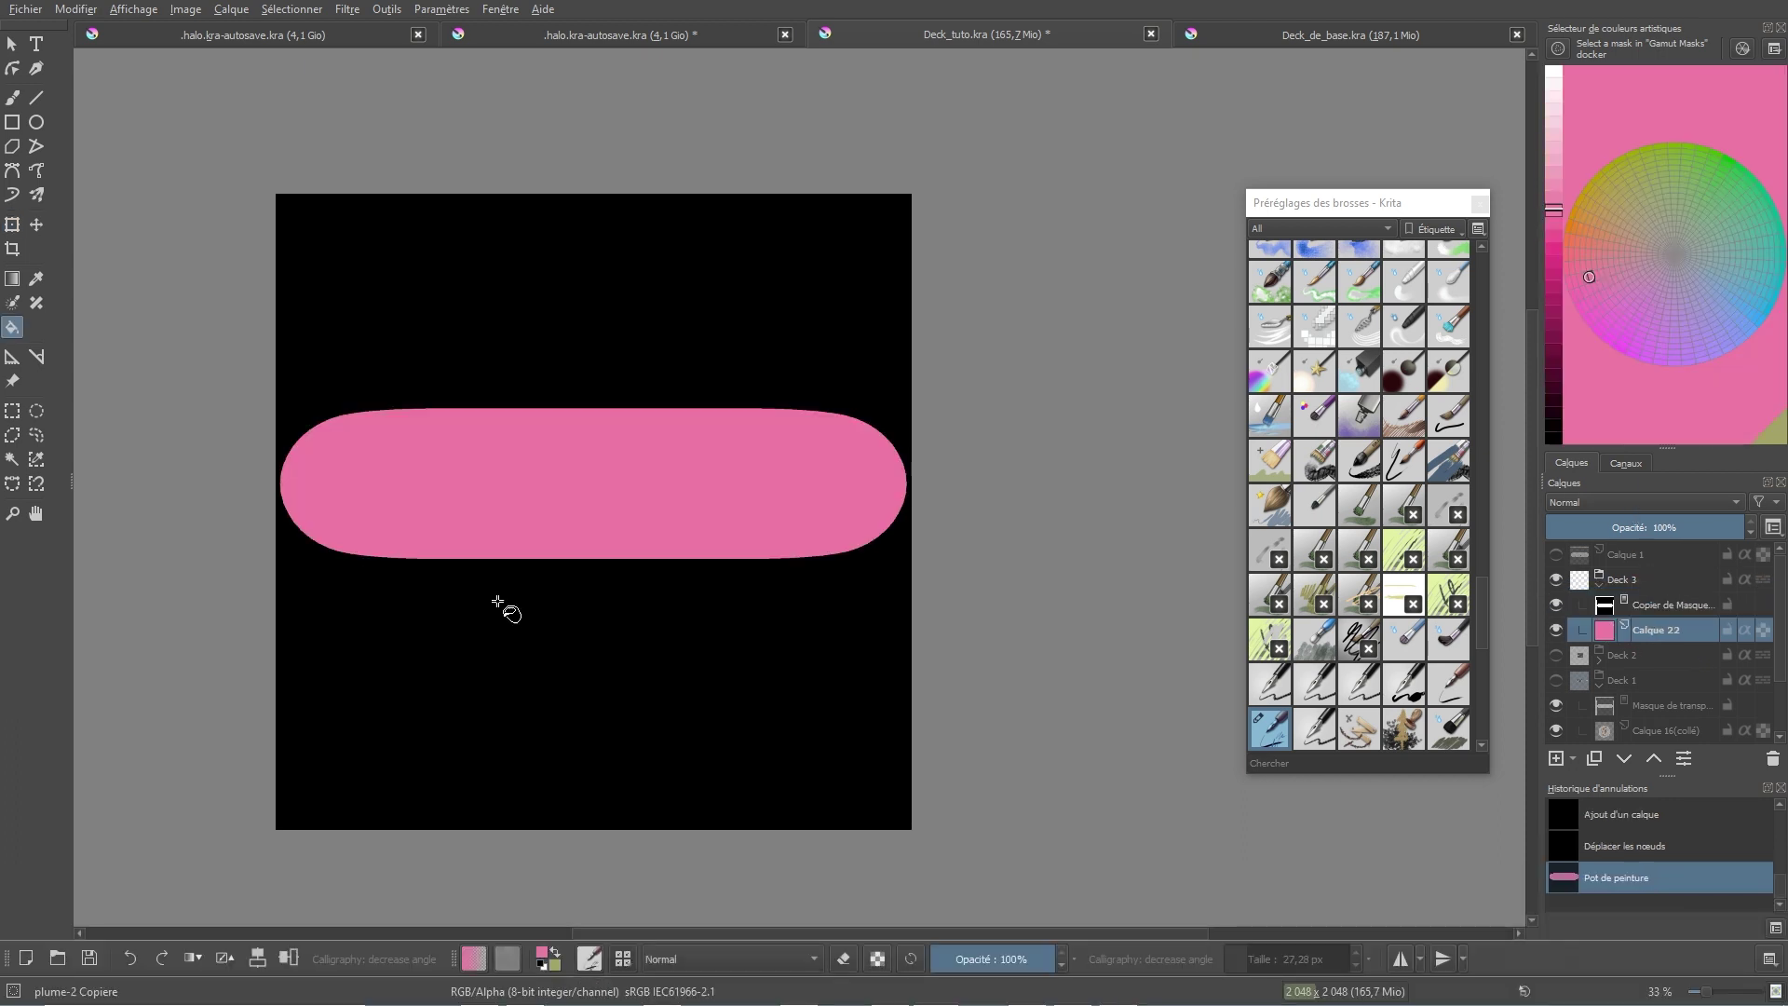
pyautogui.click(503, 607)
# Step: Insert hellokitty.png as a new layer above the pink fill, then shrink and rotate it sideways to fit the middle of the deck
pyautogui.moveTo(503, 607); pyautogui.dragTo(585, 505)
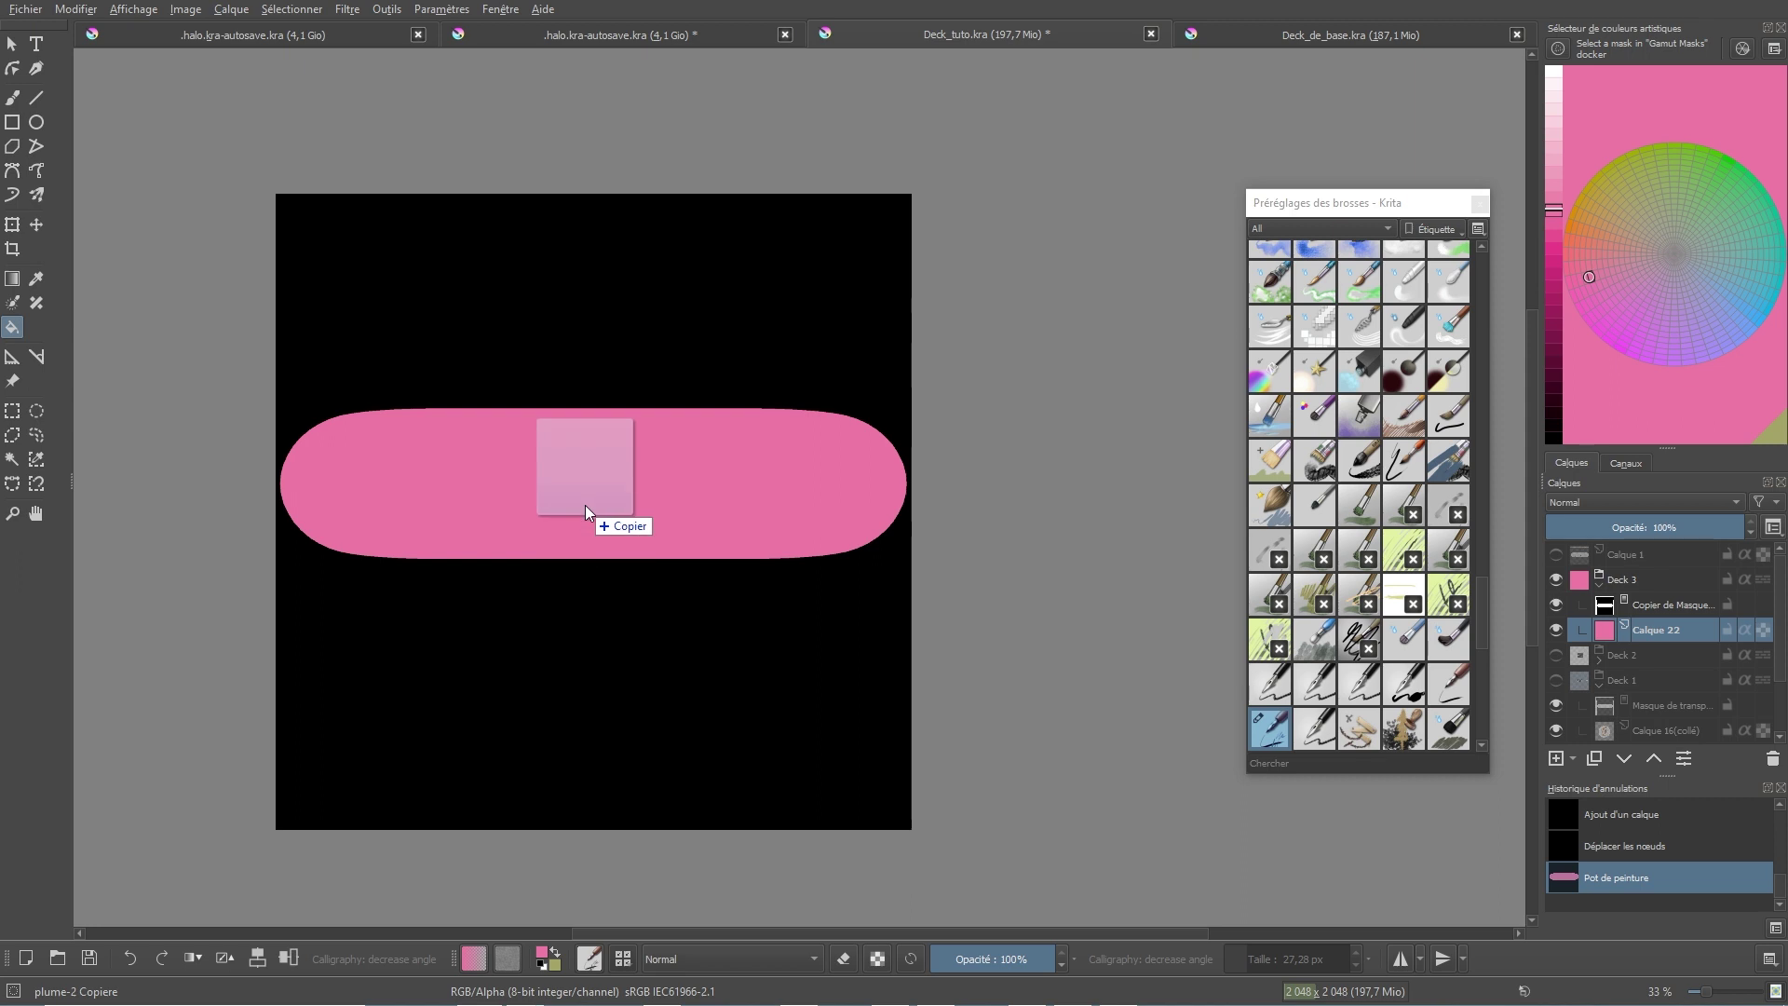
pyautogui.click(697, 518)
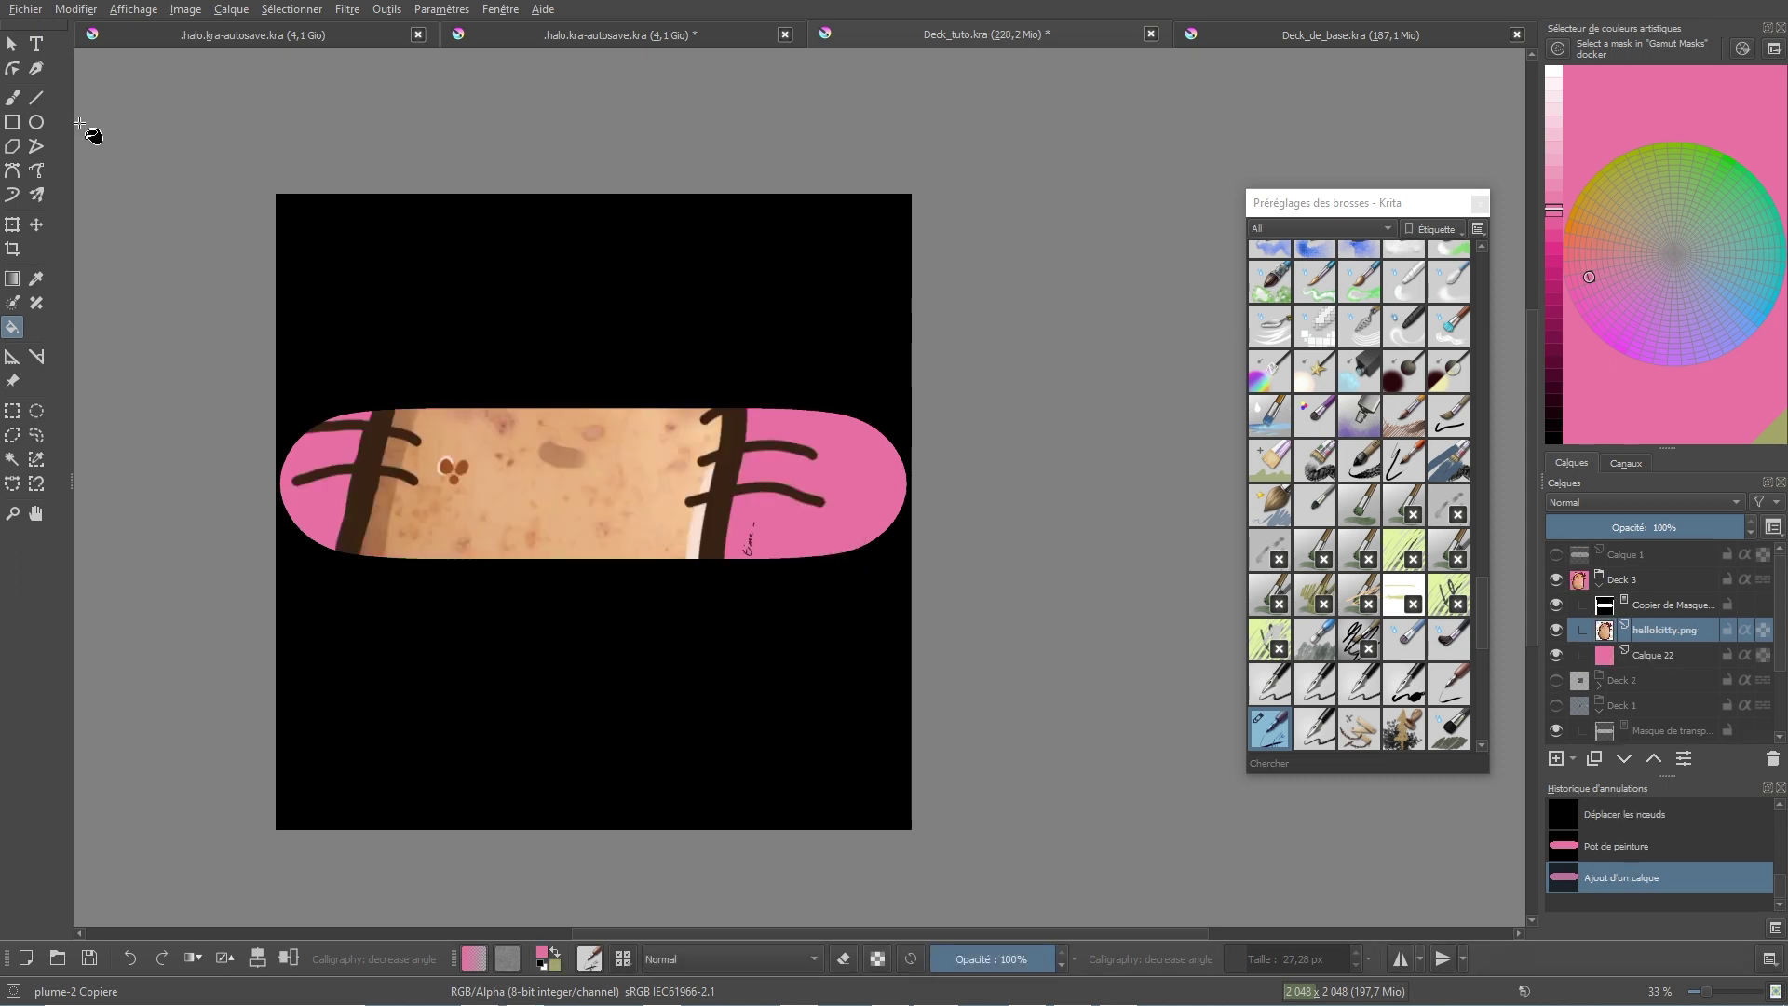
pyautogui.click(12, 224)
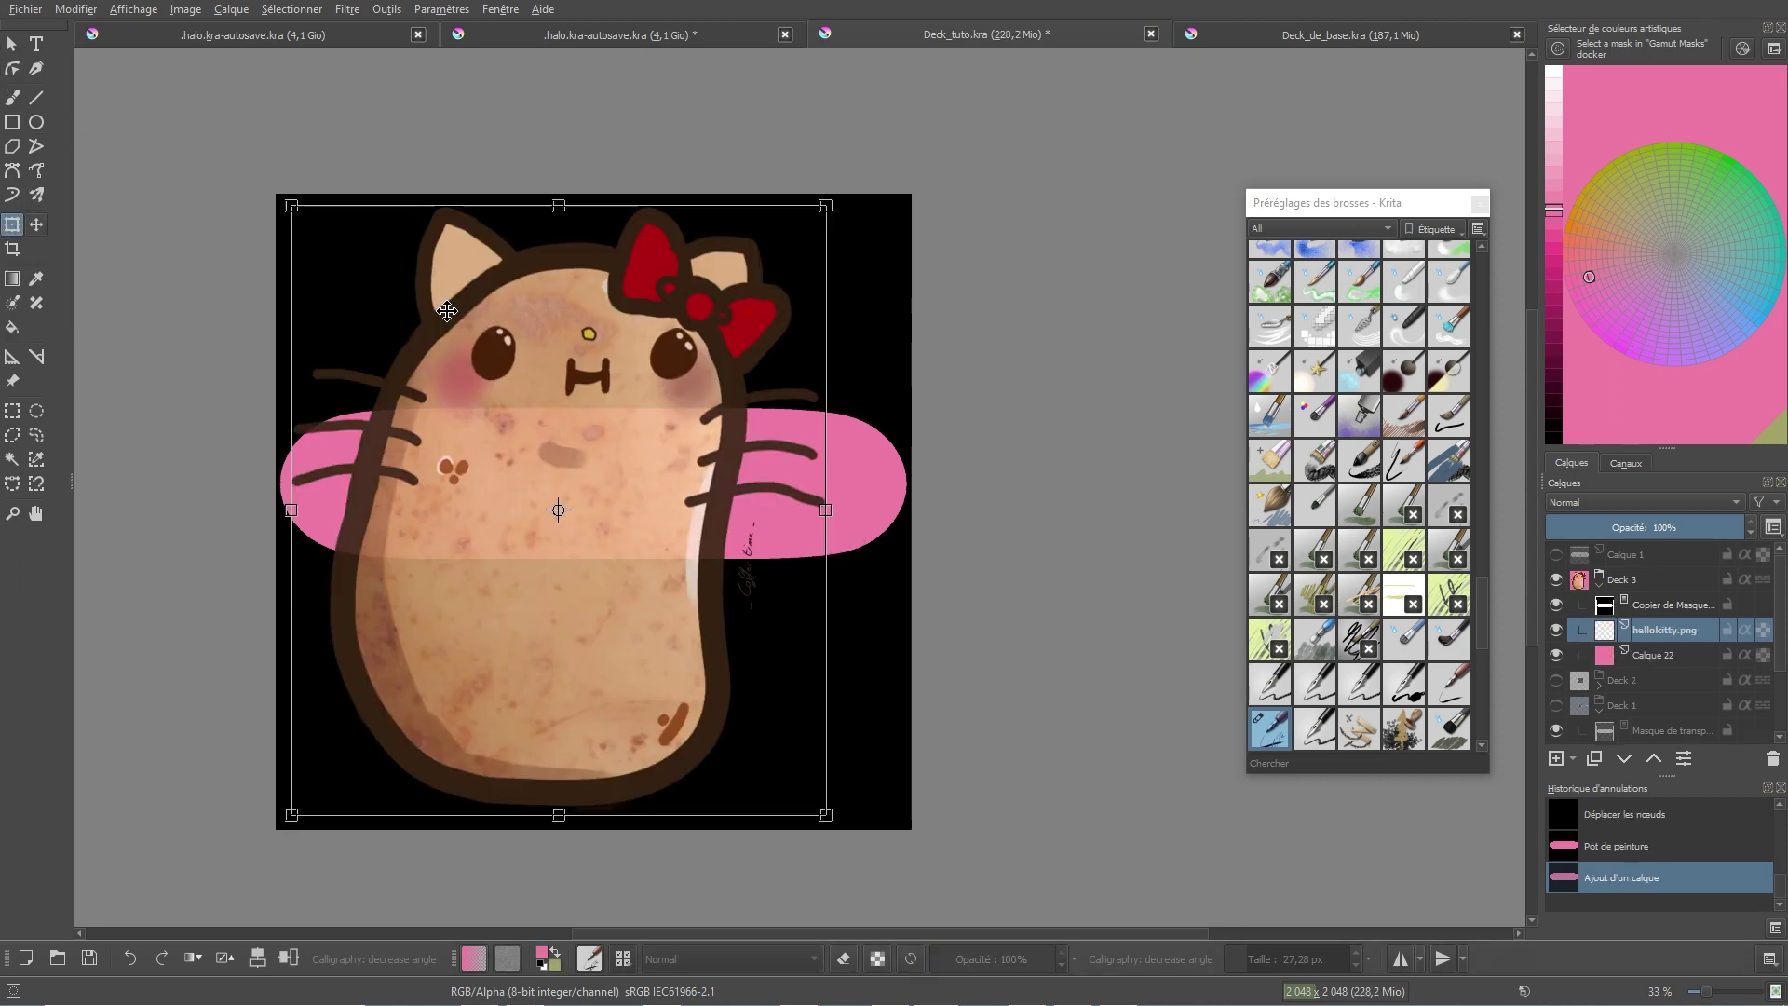
pyautogui.moveTo(820, 216); pyautogui.dragTo(614, 400)
pyautogui.press('Return')
# Step: Copy the Coffee Time logo layer from the Deck 1 group into Deck 3
pyautogui.scroll(-2, 1663, 722)
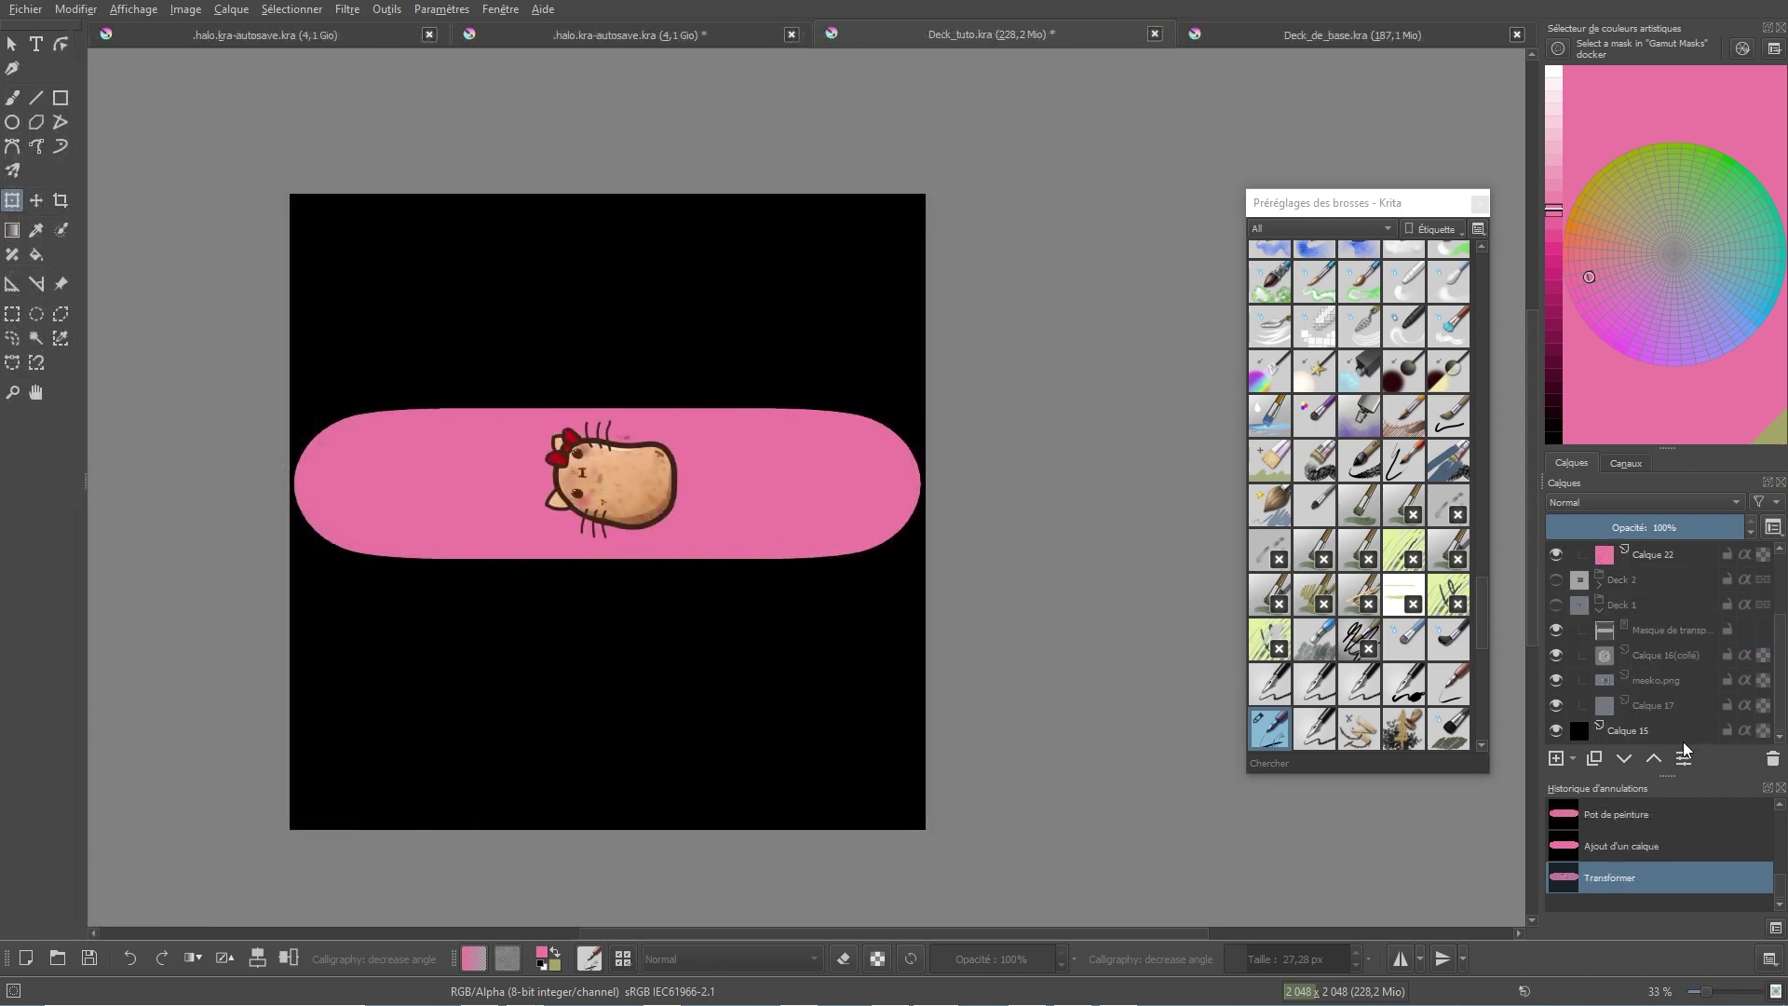
pyautogui.click(1667, 658)
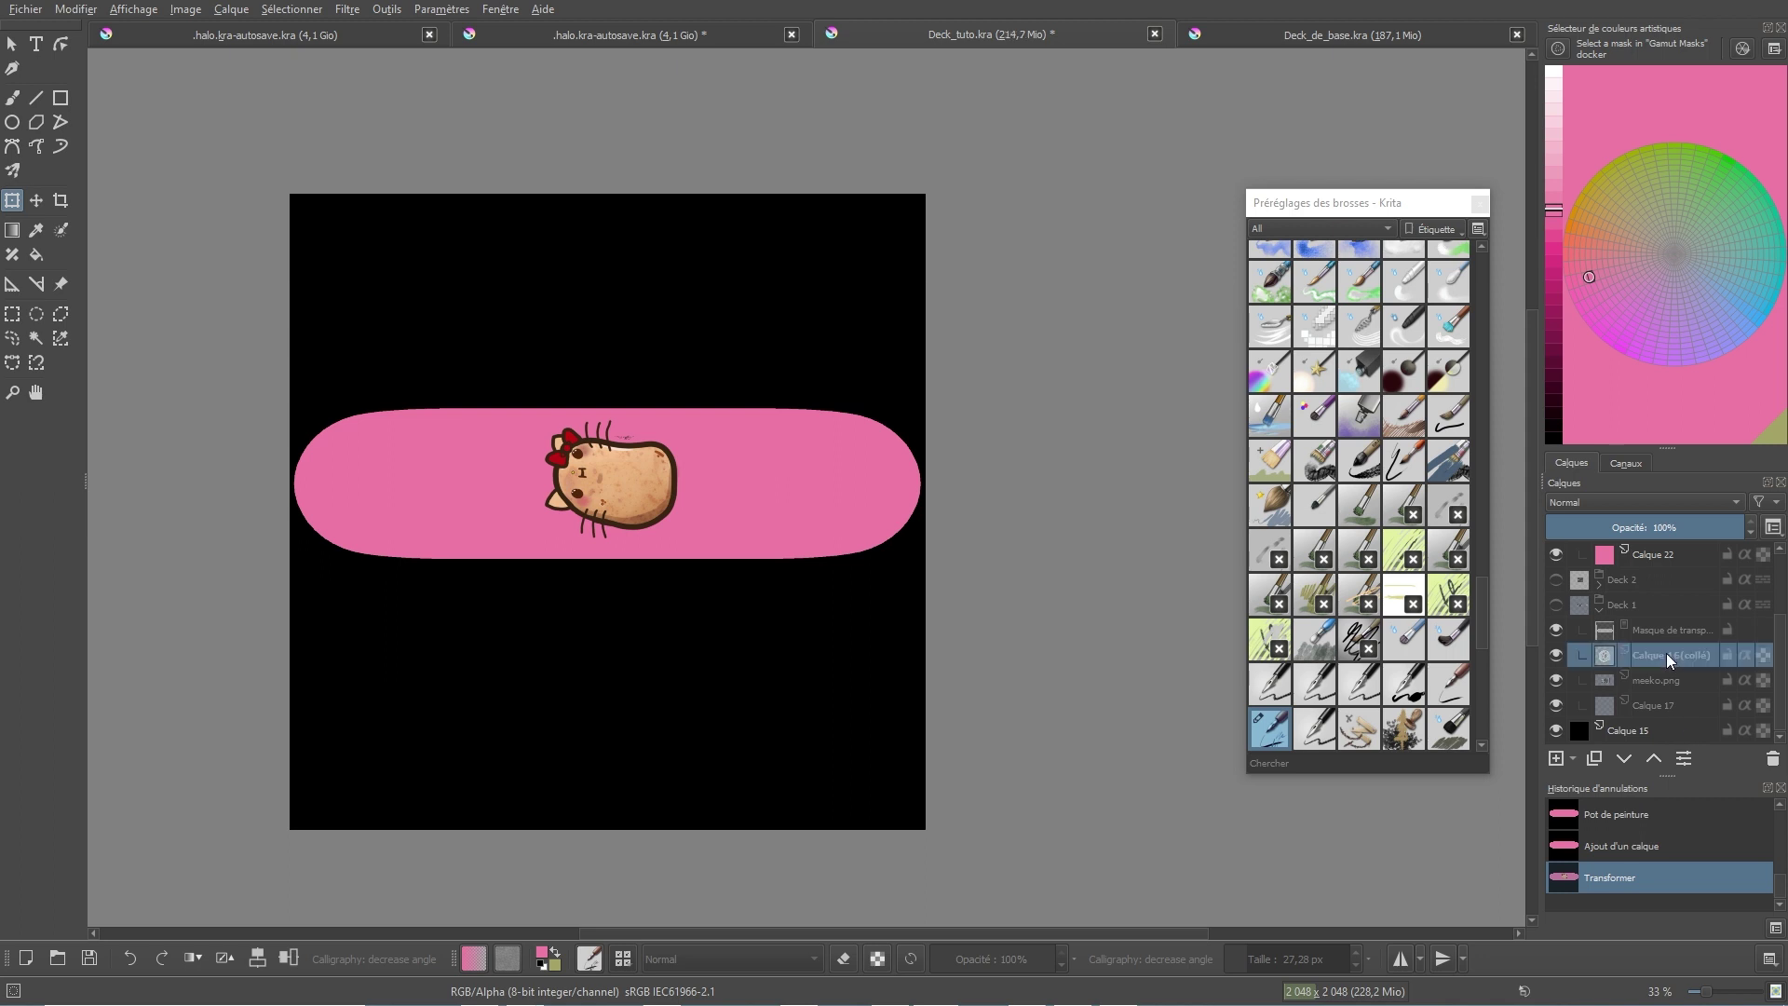
# Step: Export the image as a PNG named Deck_Hello in the deck perso folder
pyautogui.click(33, 11)
pyautogui.click(93, 185)
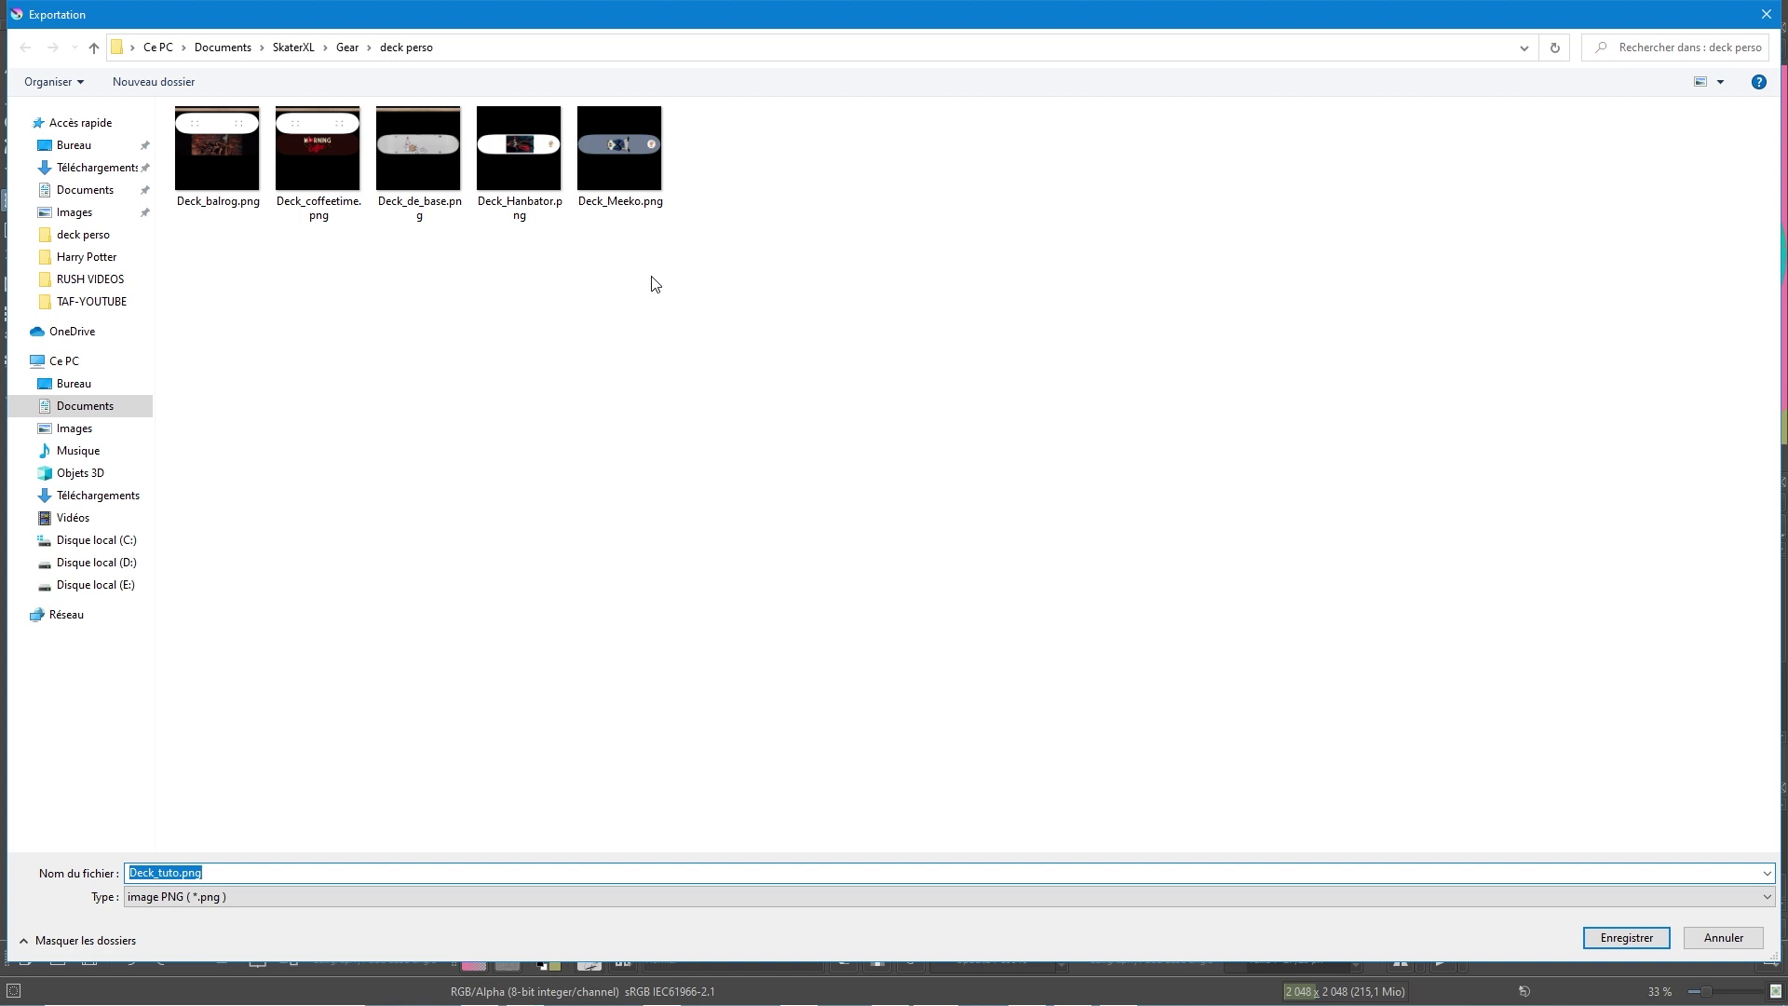
pyautogui.write('Deck_')
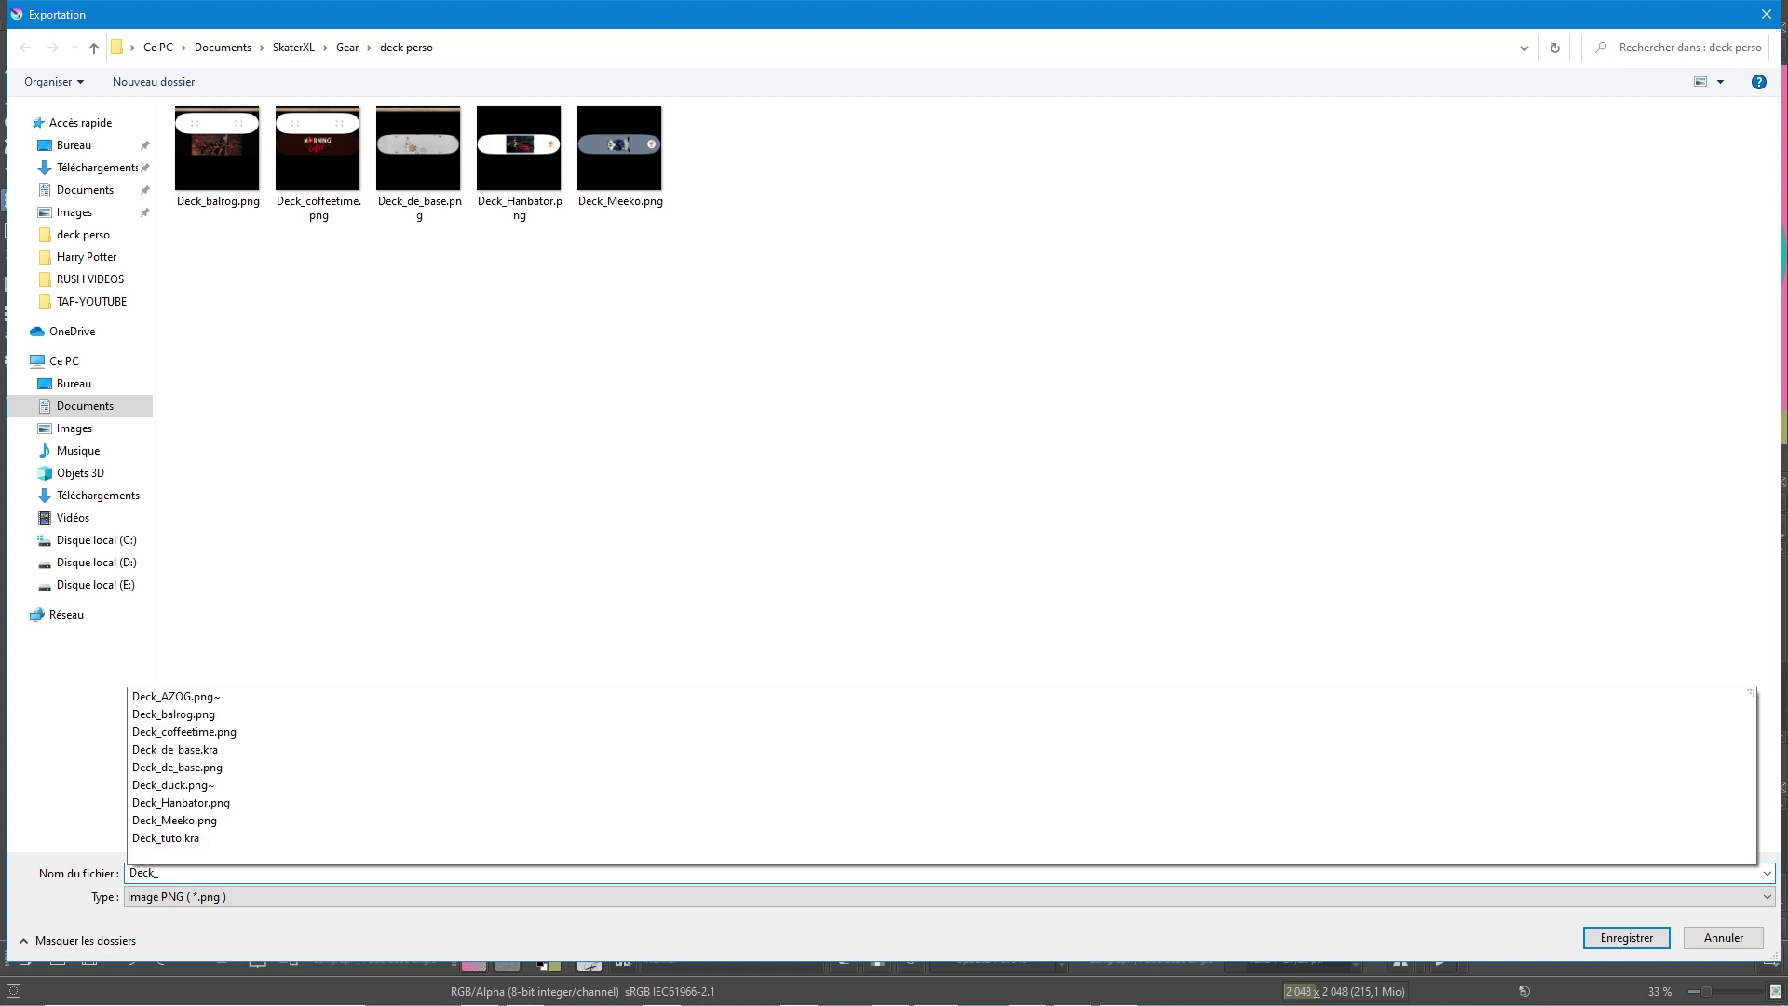
pyautogui.write('Hello')
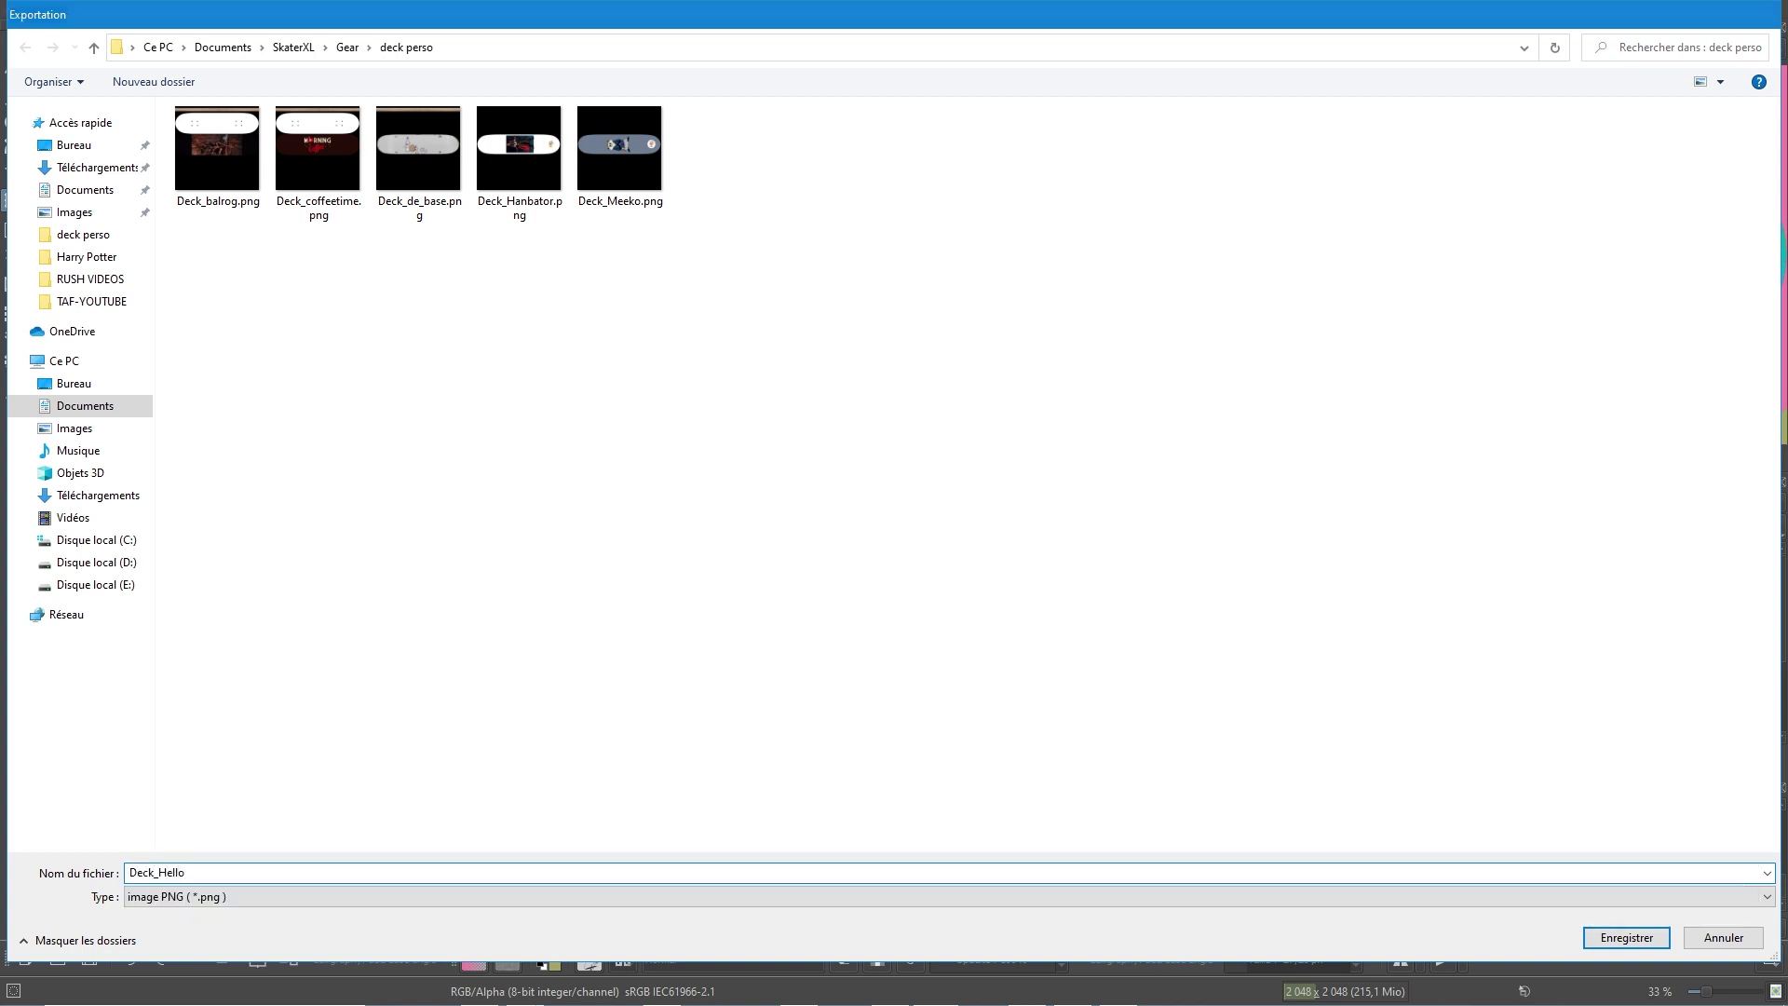
pyautogui.press('Return')
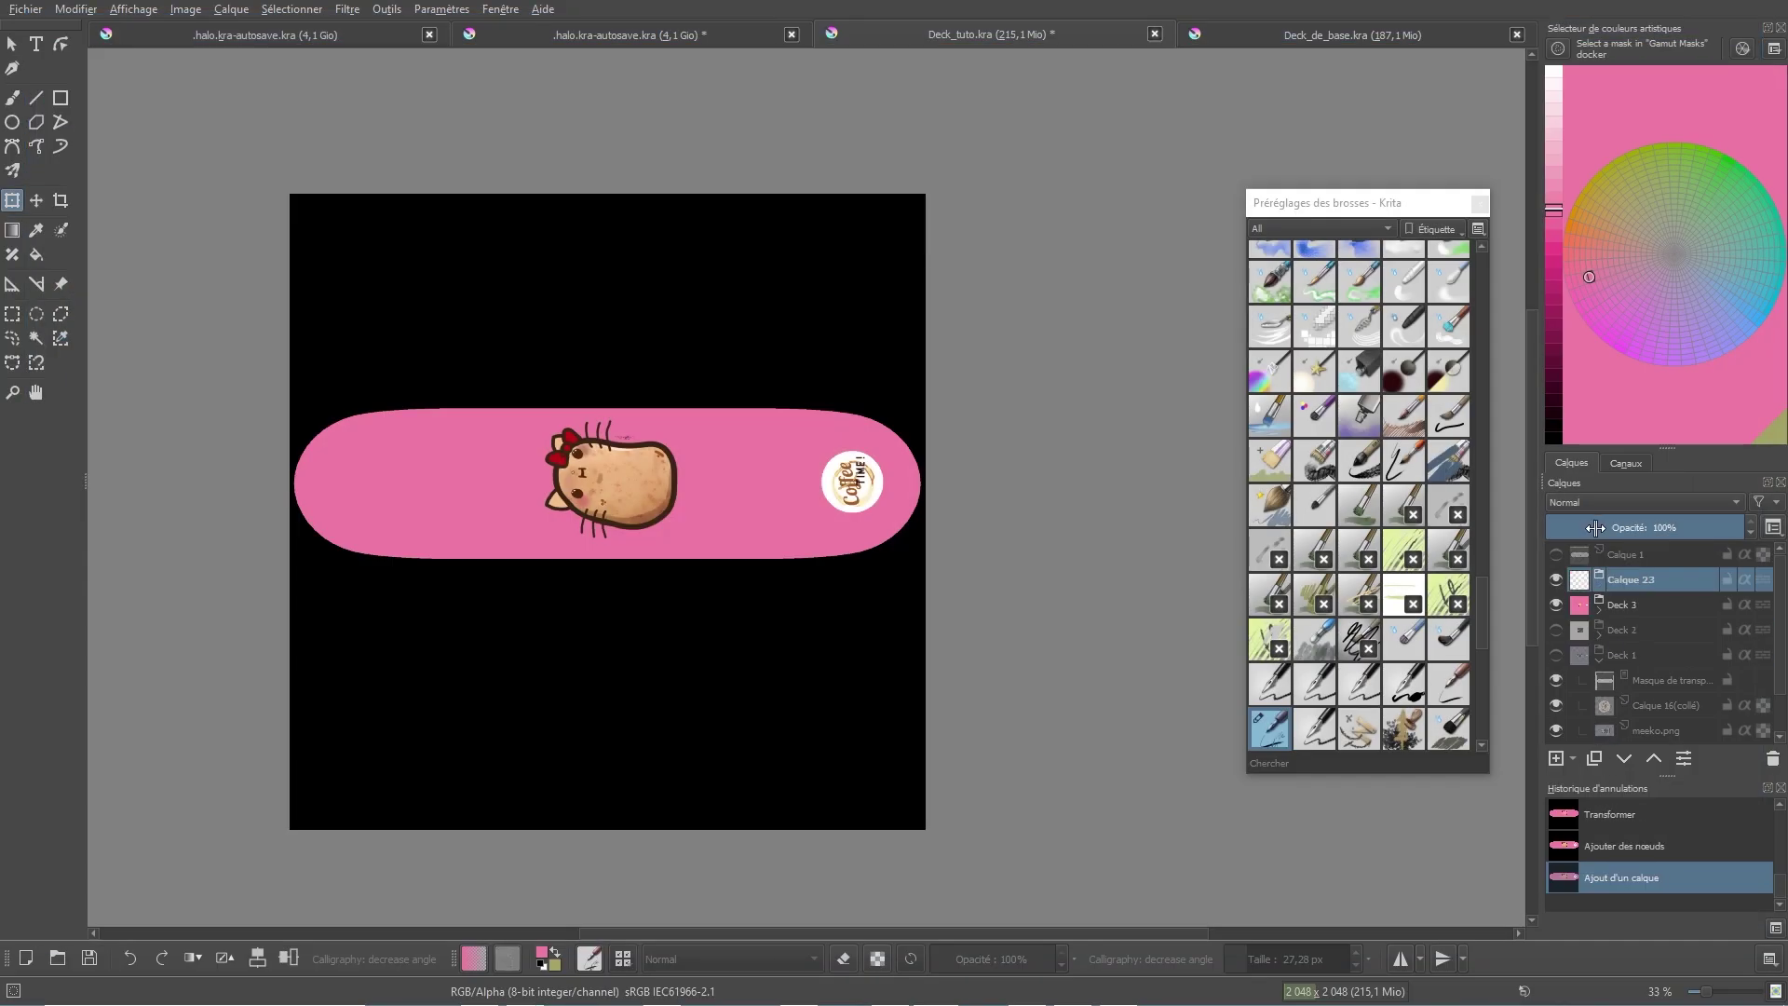
# Step: Paste the copied layer into the new group above Deck 3
pyautogui.rightClick(1636, 577)
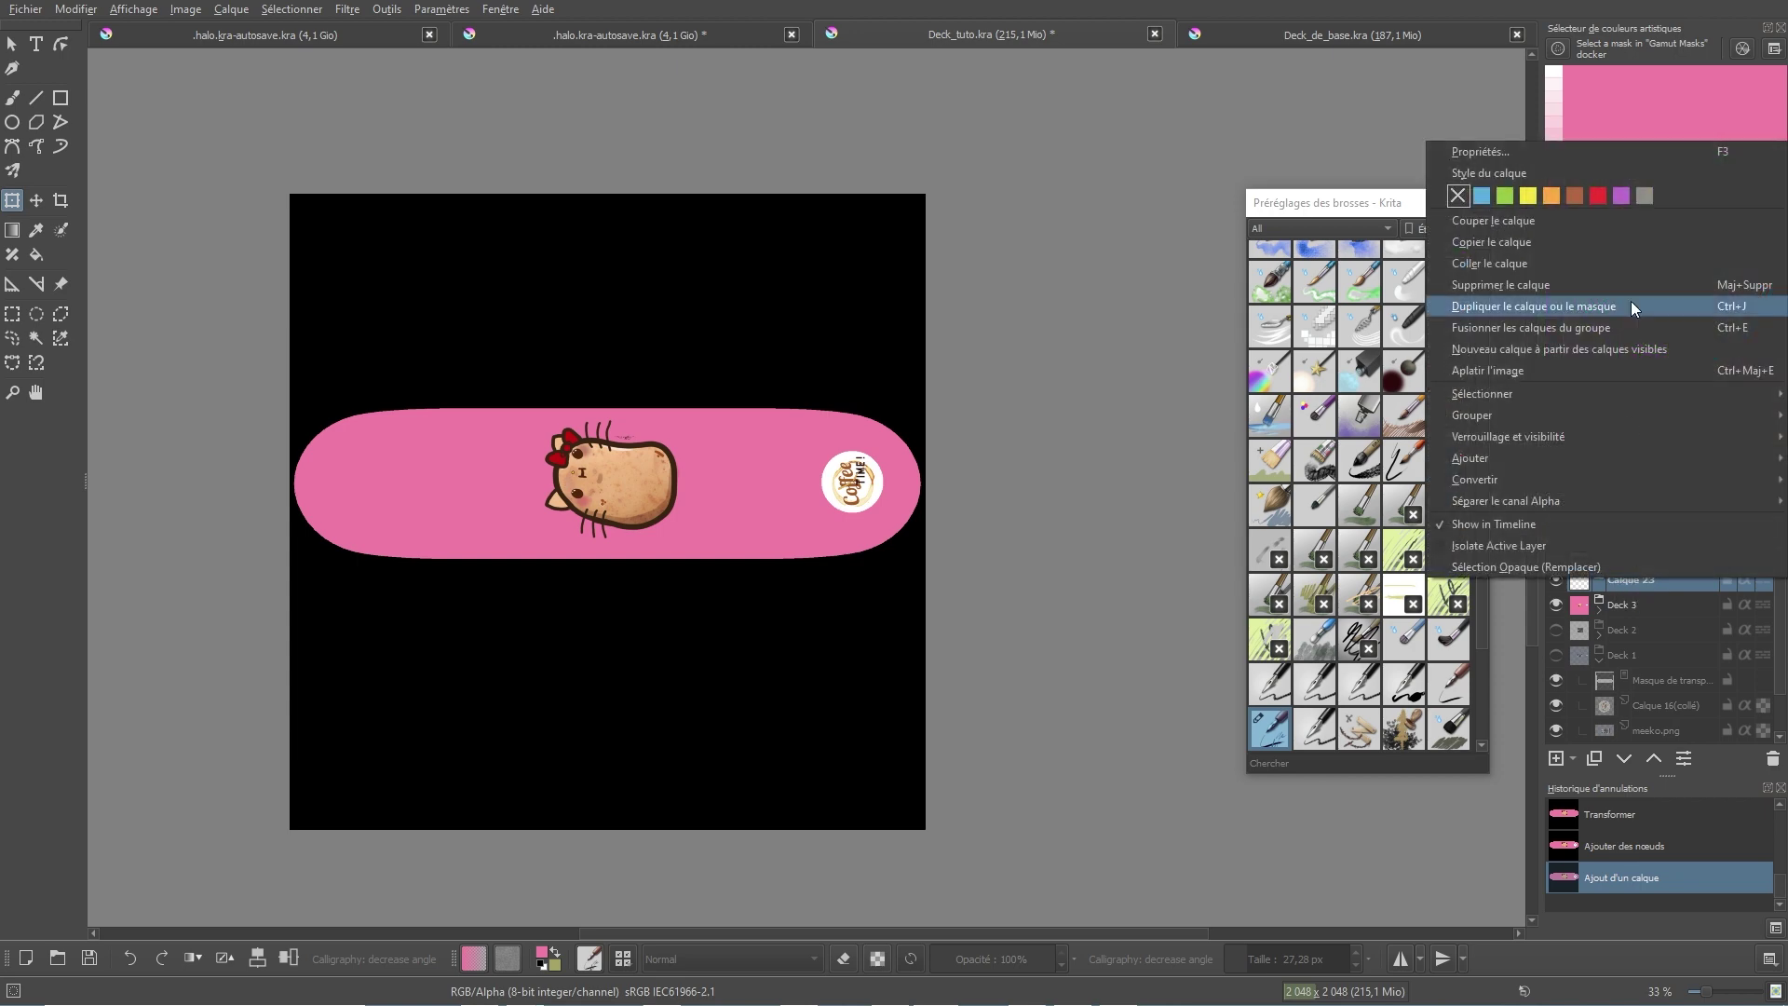
pyautogui.click(1592, 264)
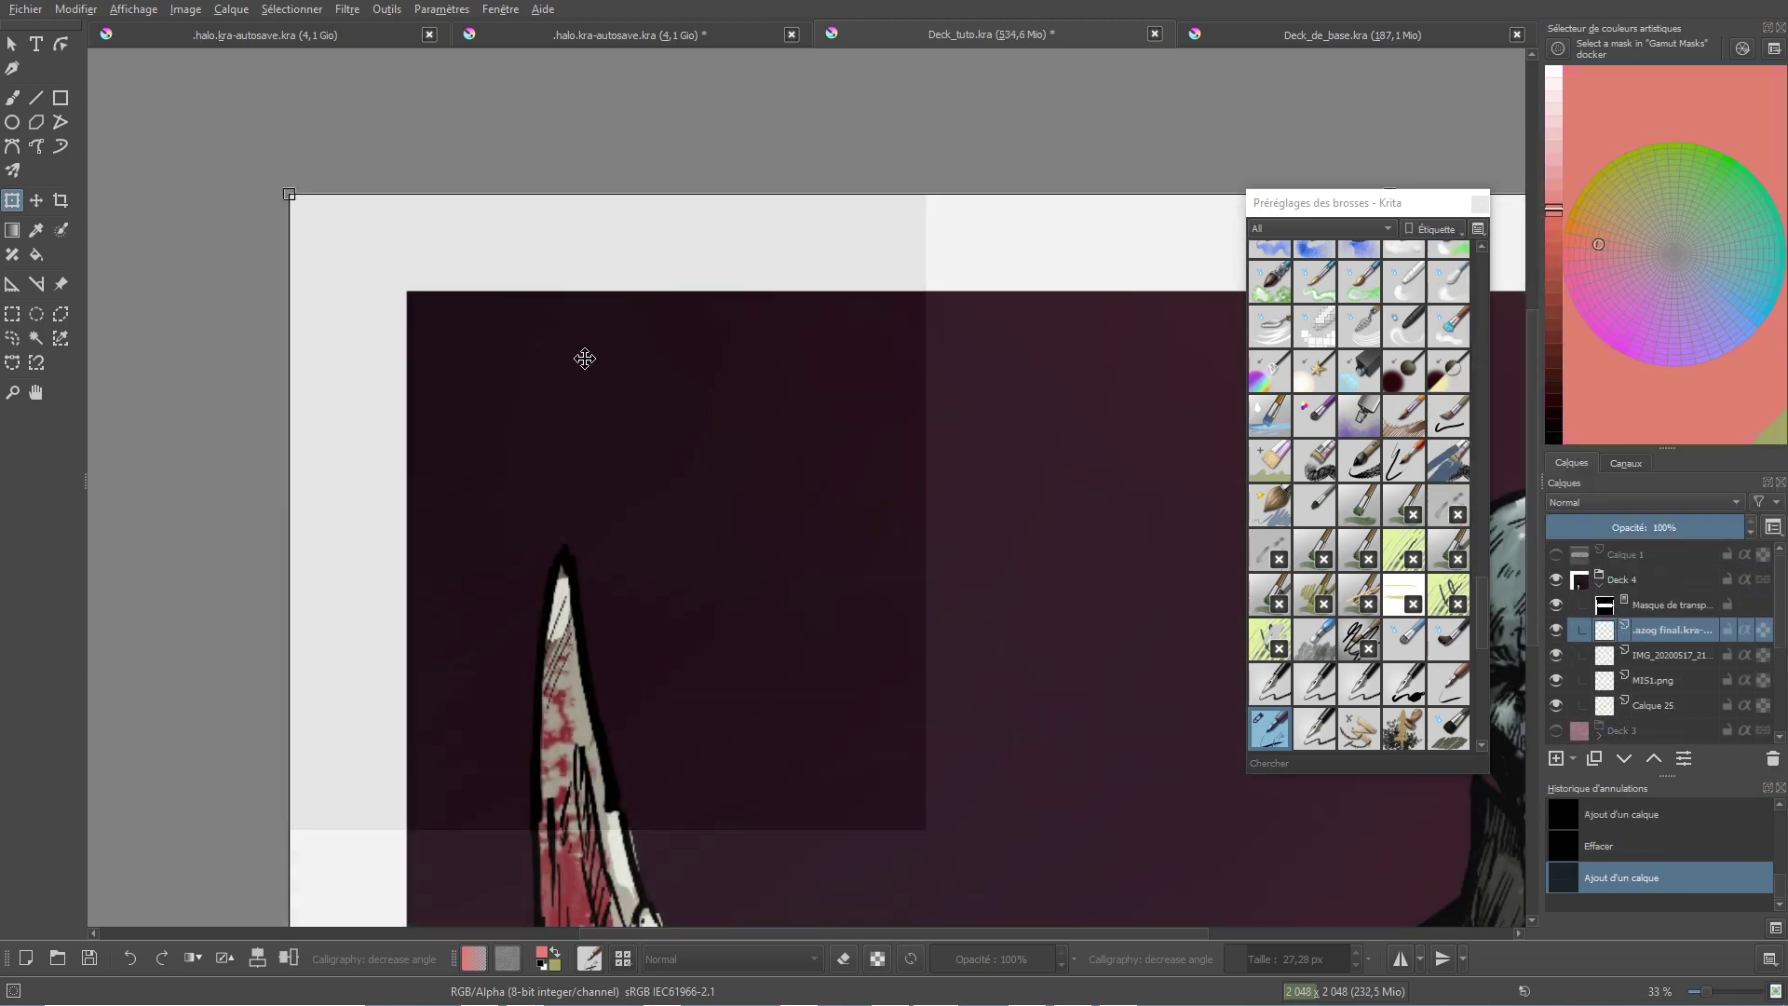
# Step: Shrink the azog final artwork in Deck 4, rotate it sideways, place it over the deck area, and apply the transformation
pyautogui.scroll(-5, 585, 359)
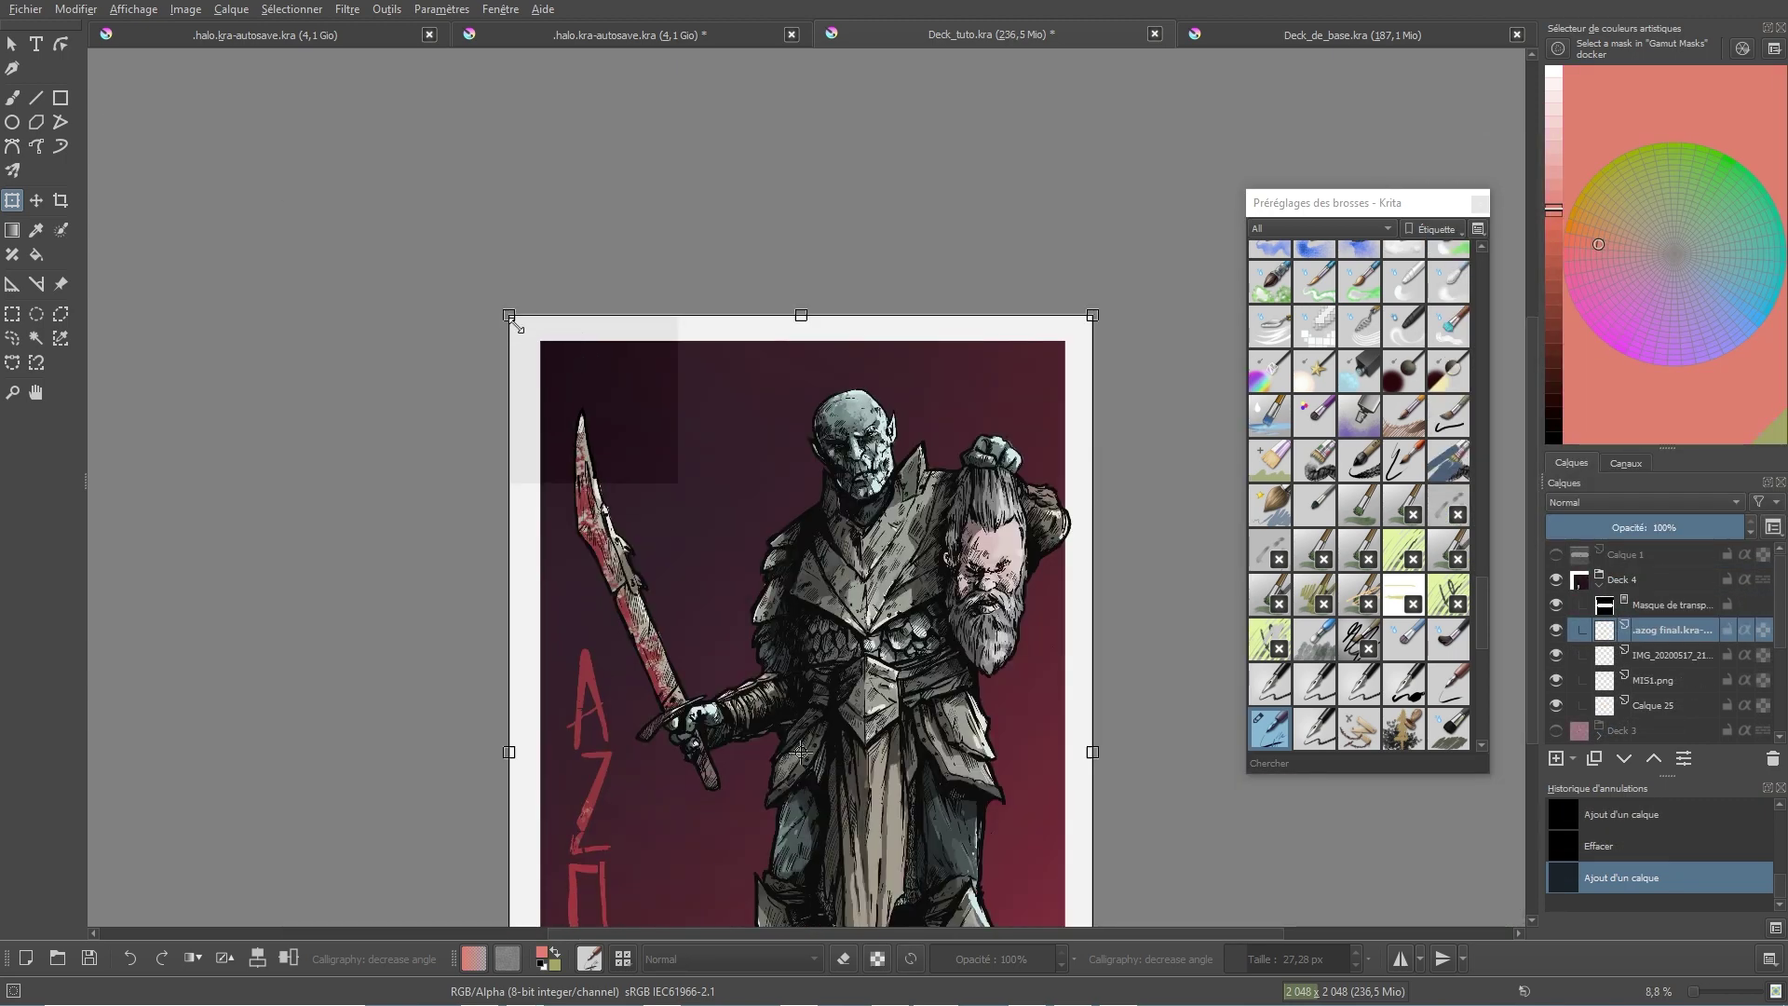
pyautogui.moveTo(513, 322); pyautogui.dragTo(772, 638)
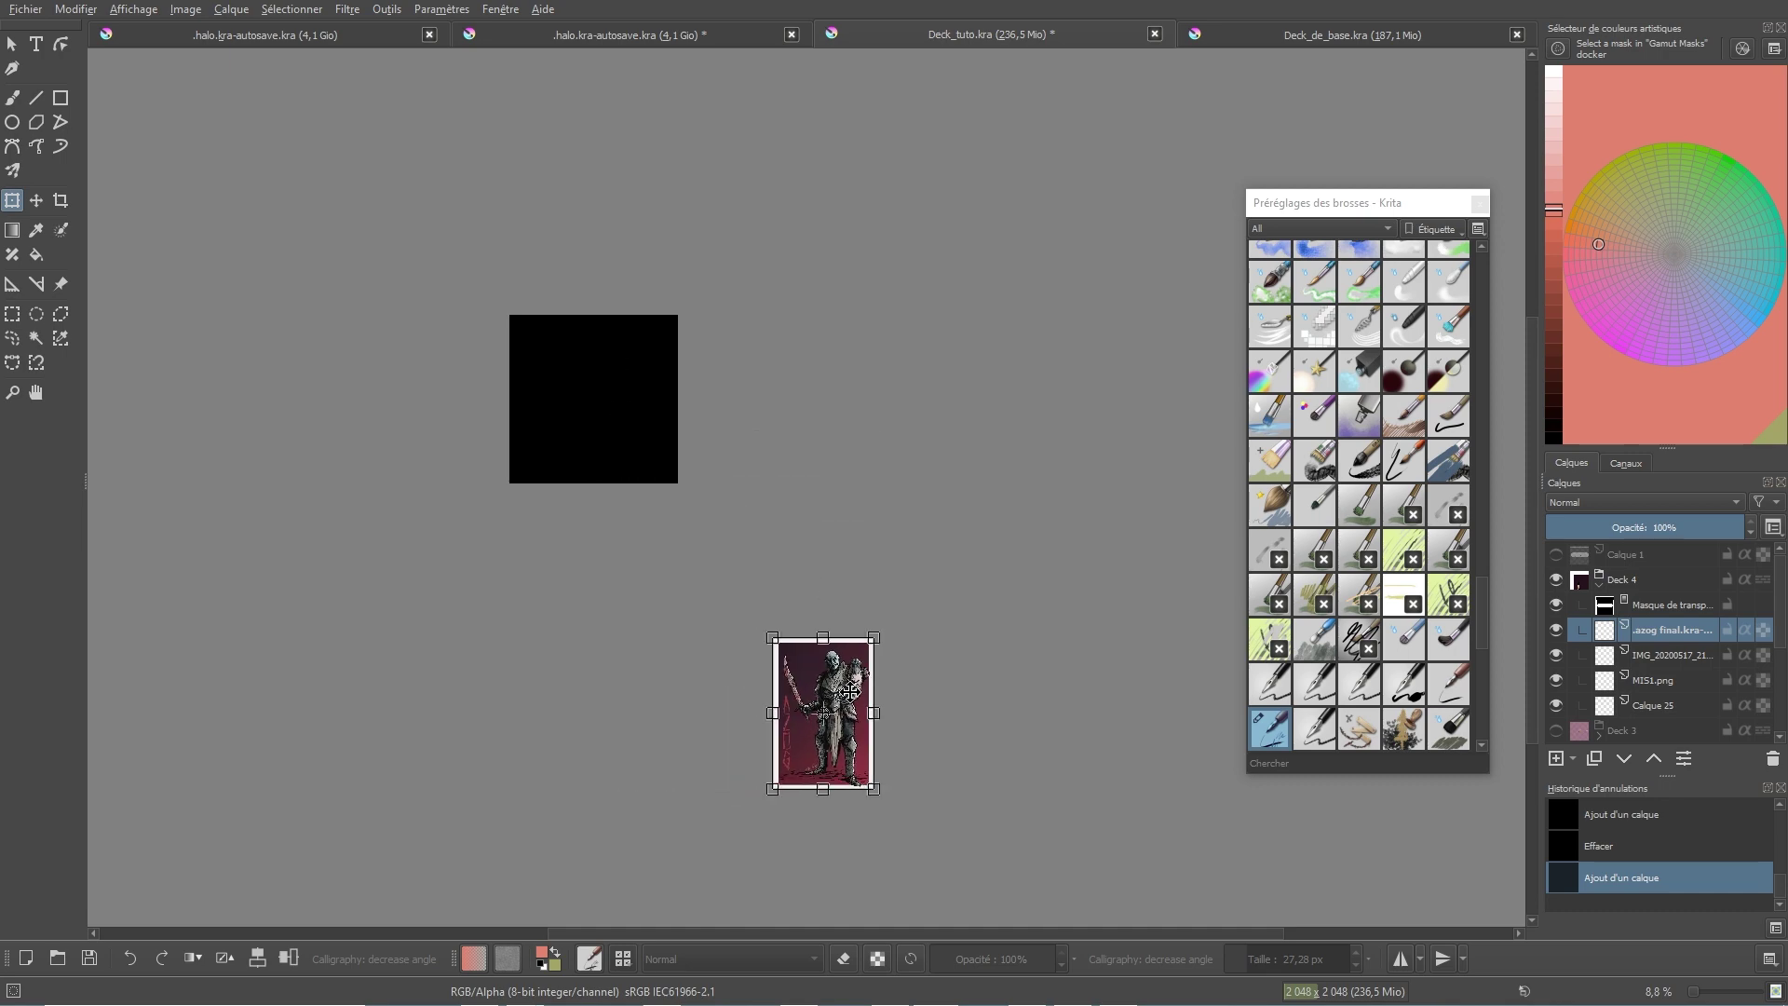
pyautogui.moveTo(849, 689); pyautogui.dragTo(425, 293)
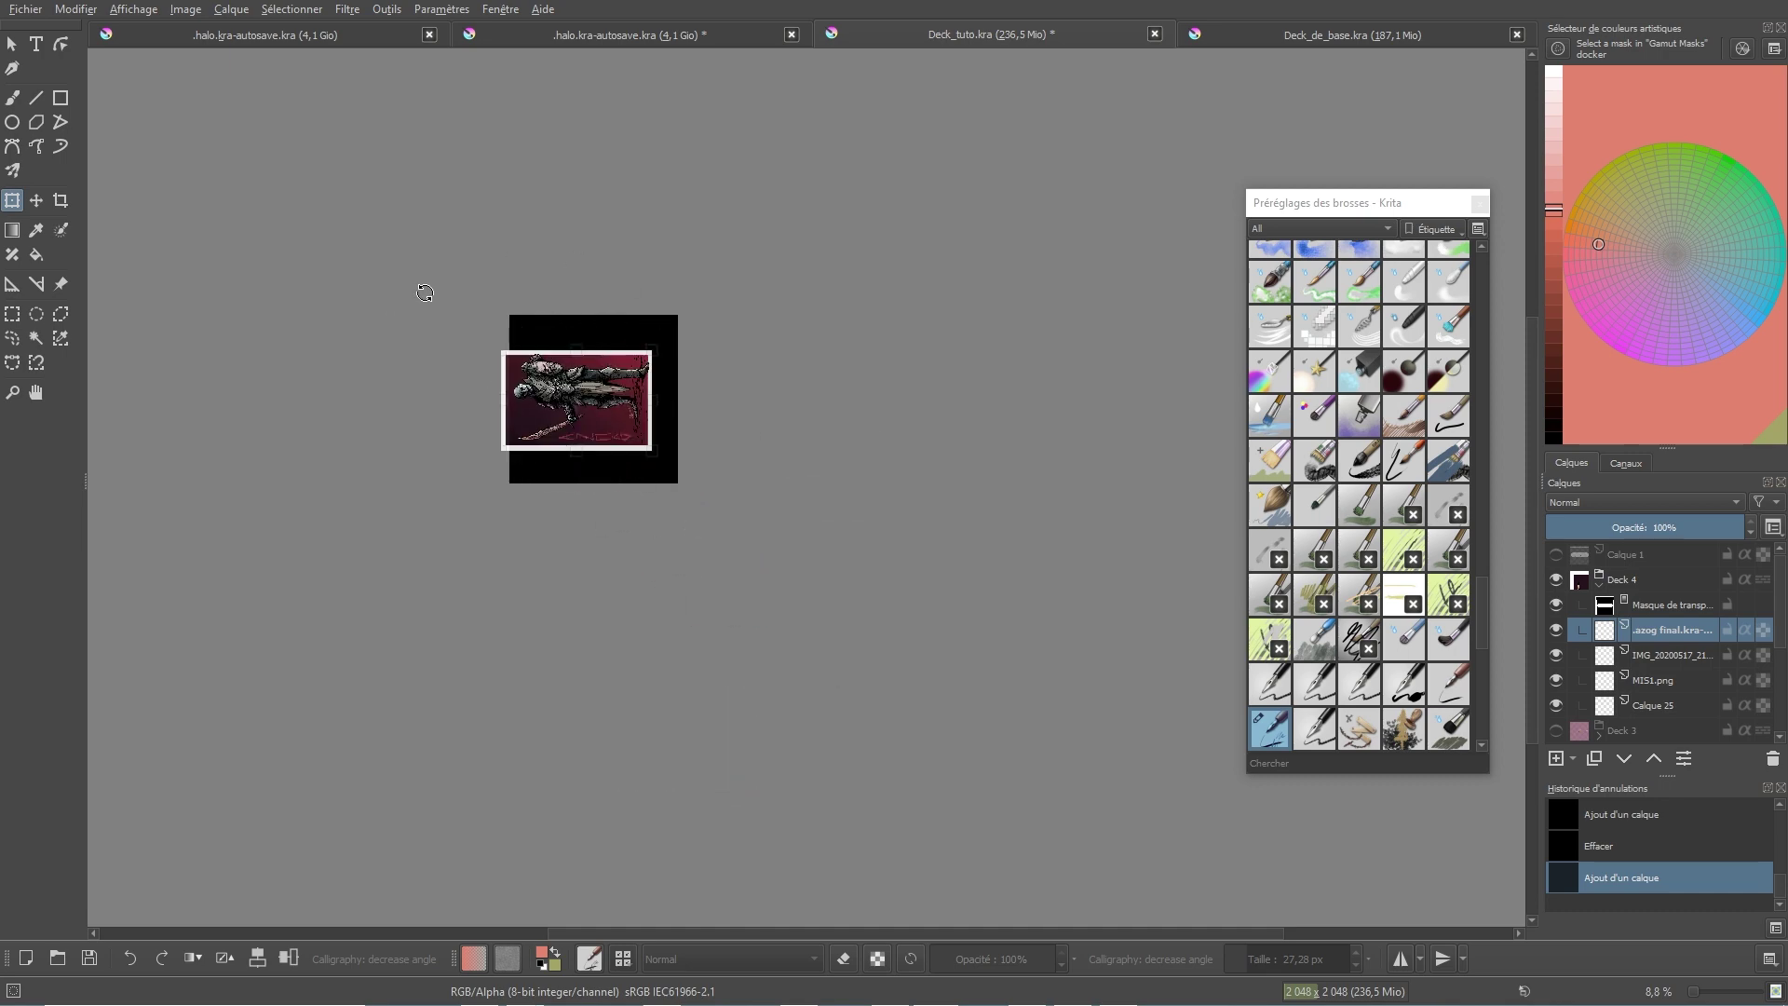
pyautogui.press('Return')
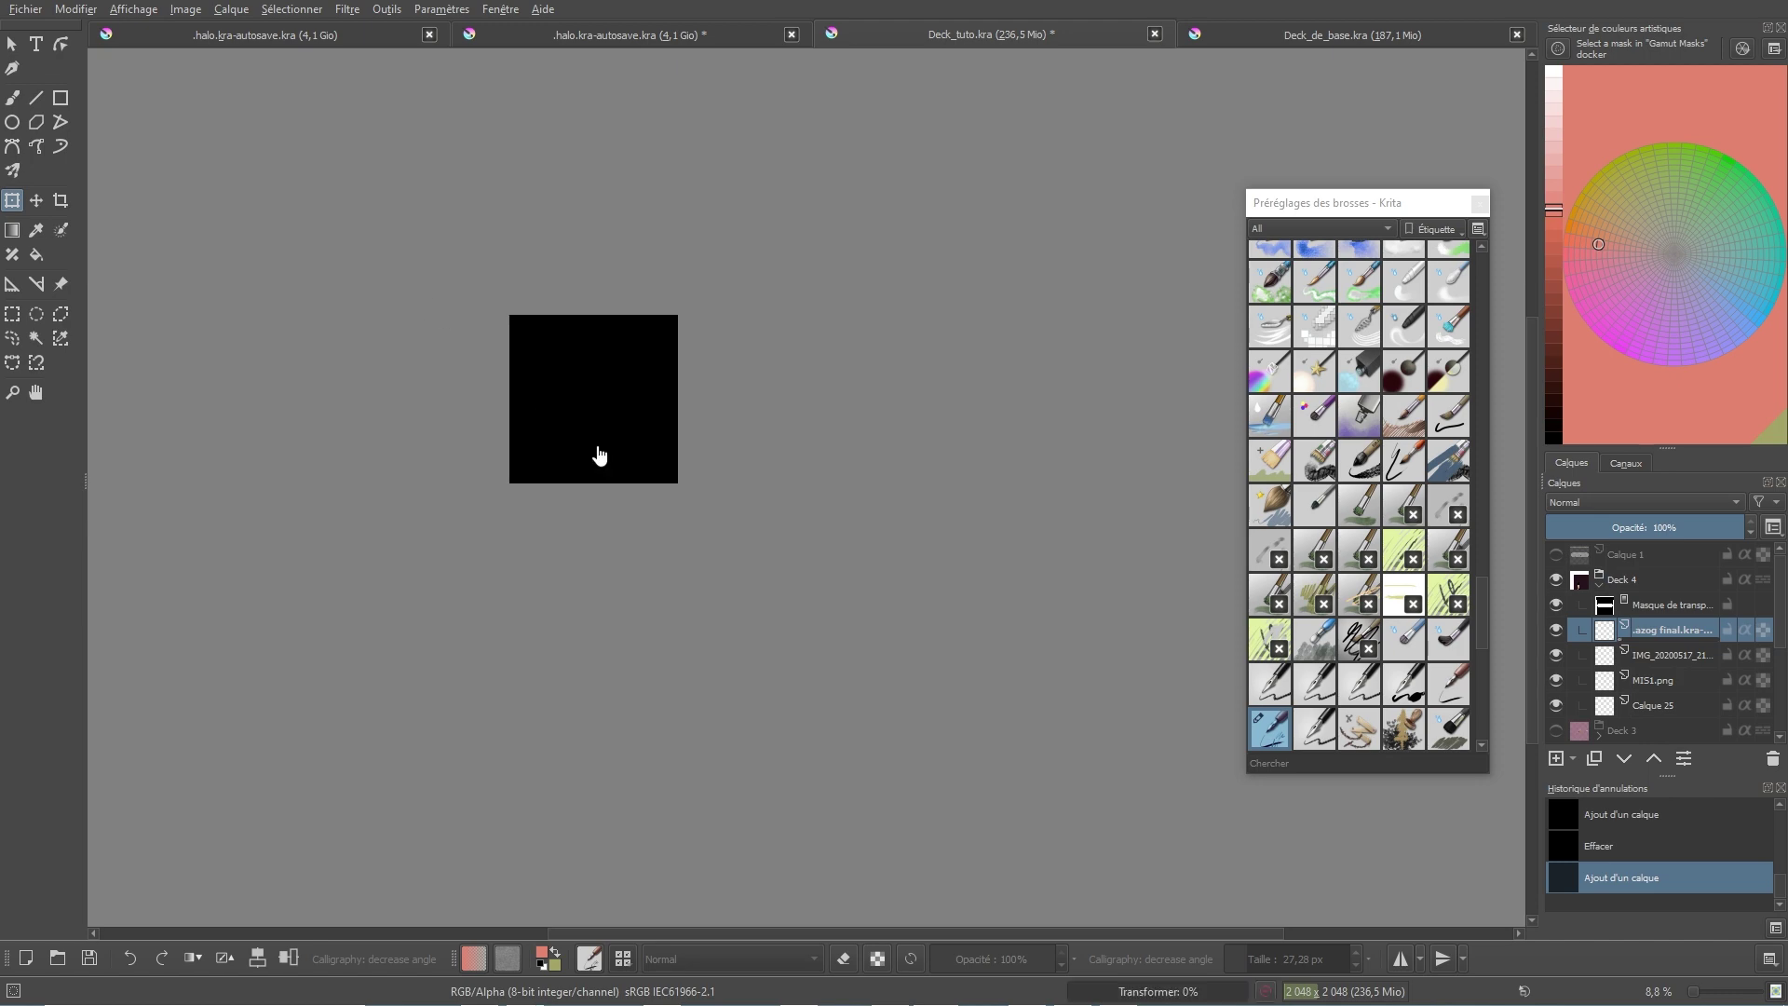
# Step: Export the image as a PNG named Deck_Azog in the deck perso folder
pyautogui.click(25, 9)
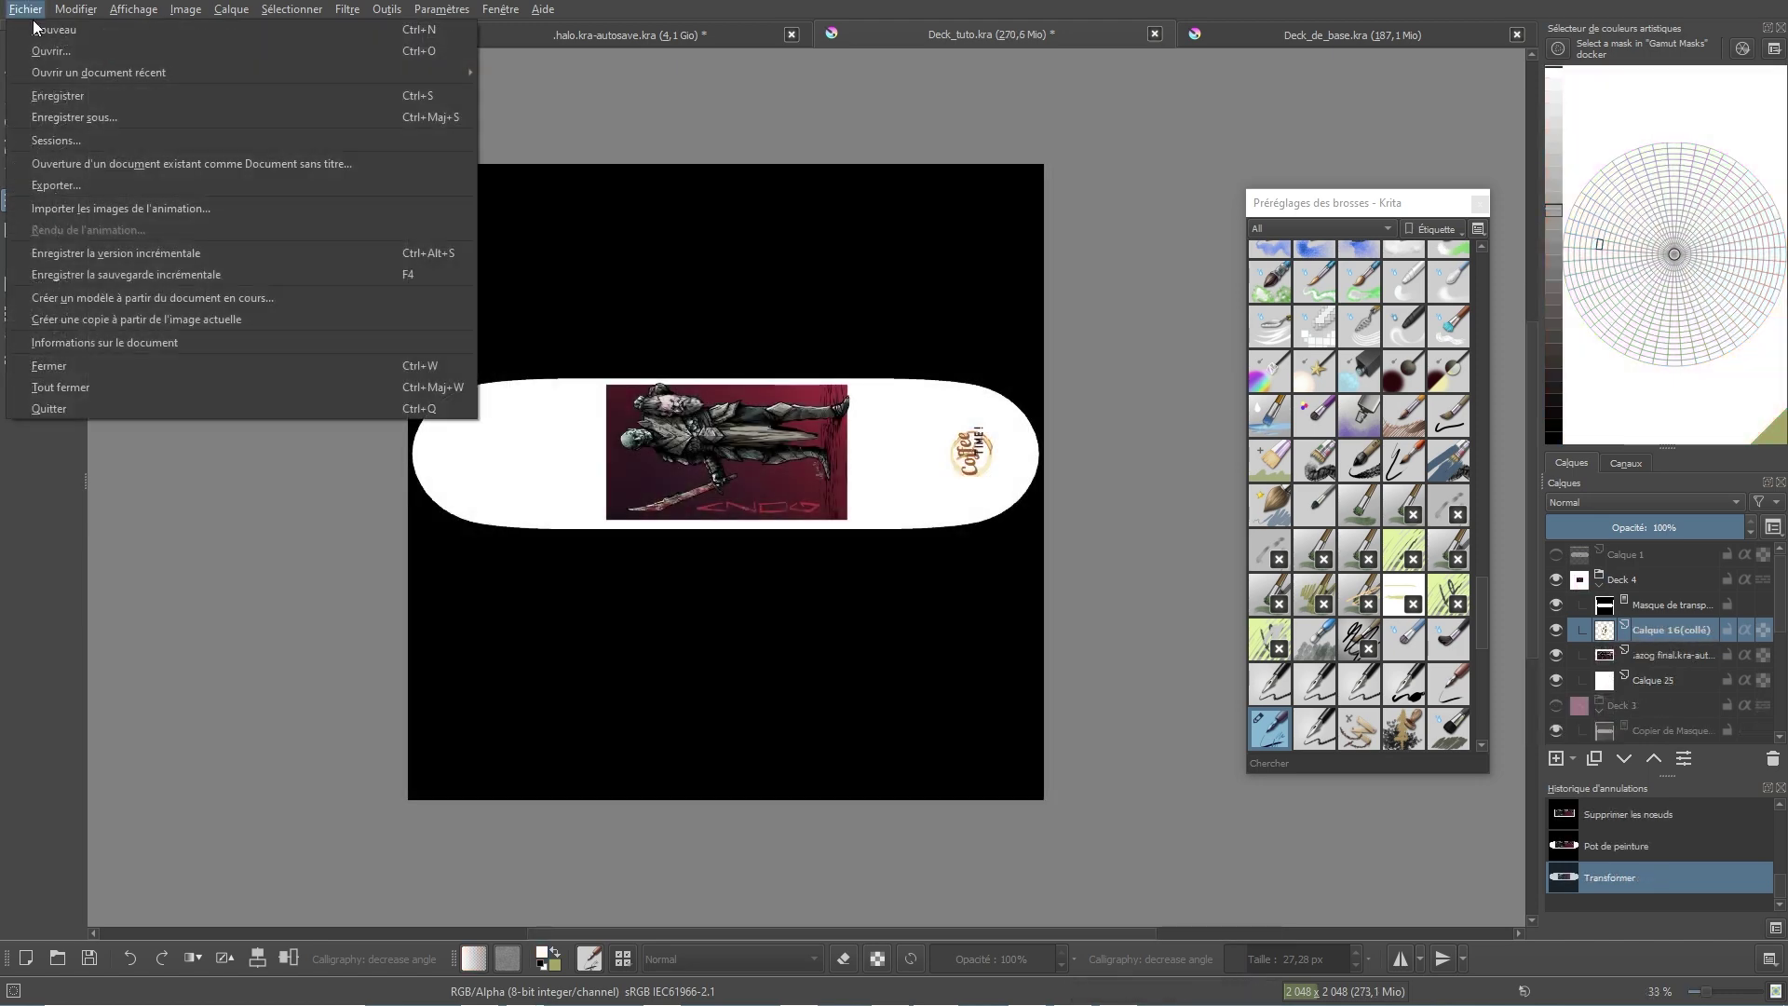
pyautogui.click(65, 184)
pyautogui.write('Dec')
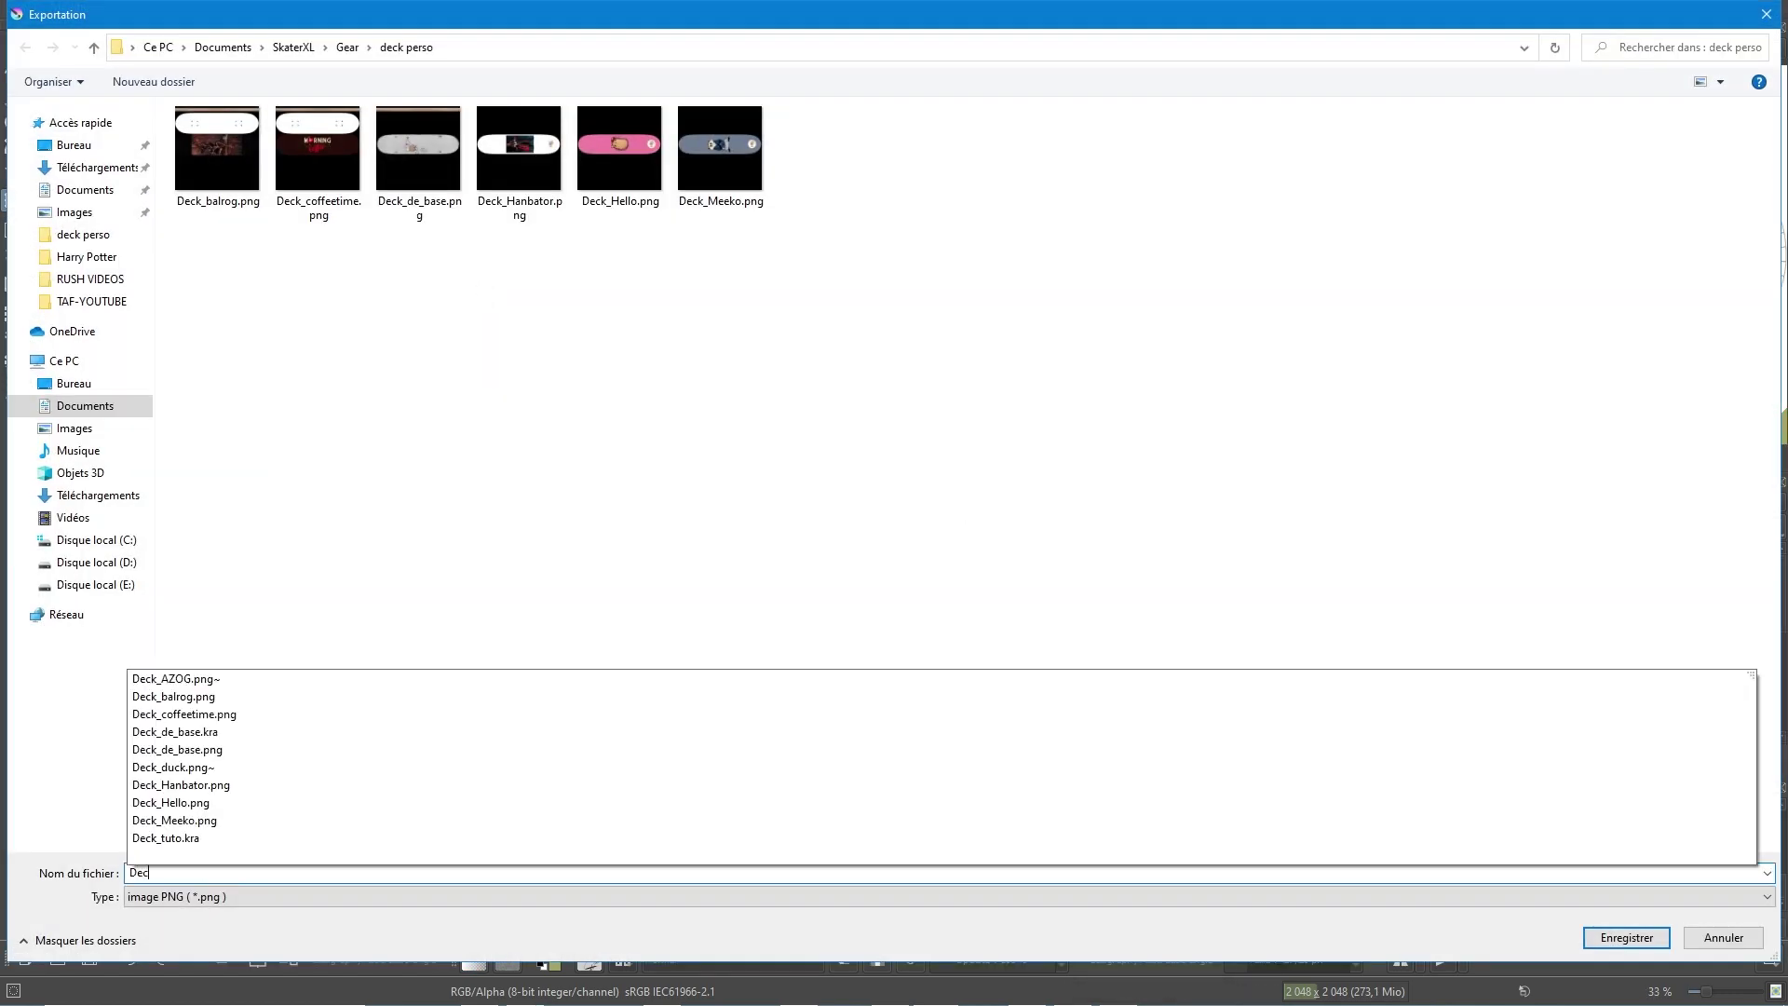
pyautogui.write('k_Azog')
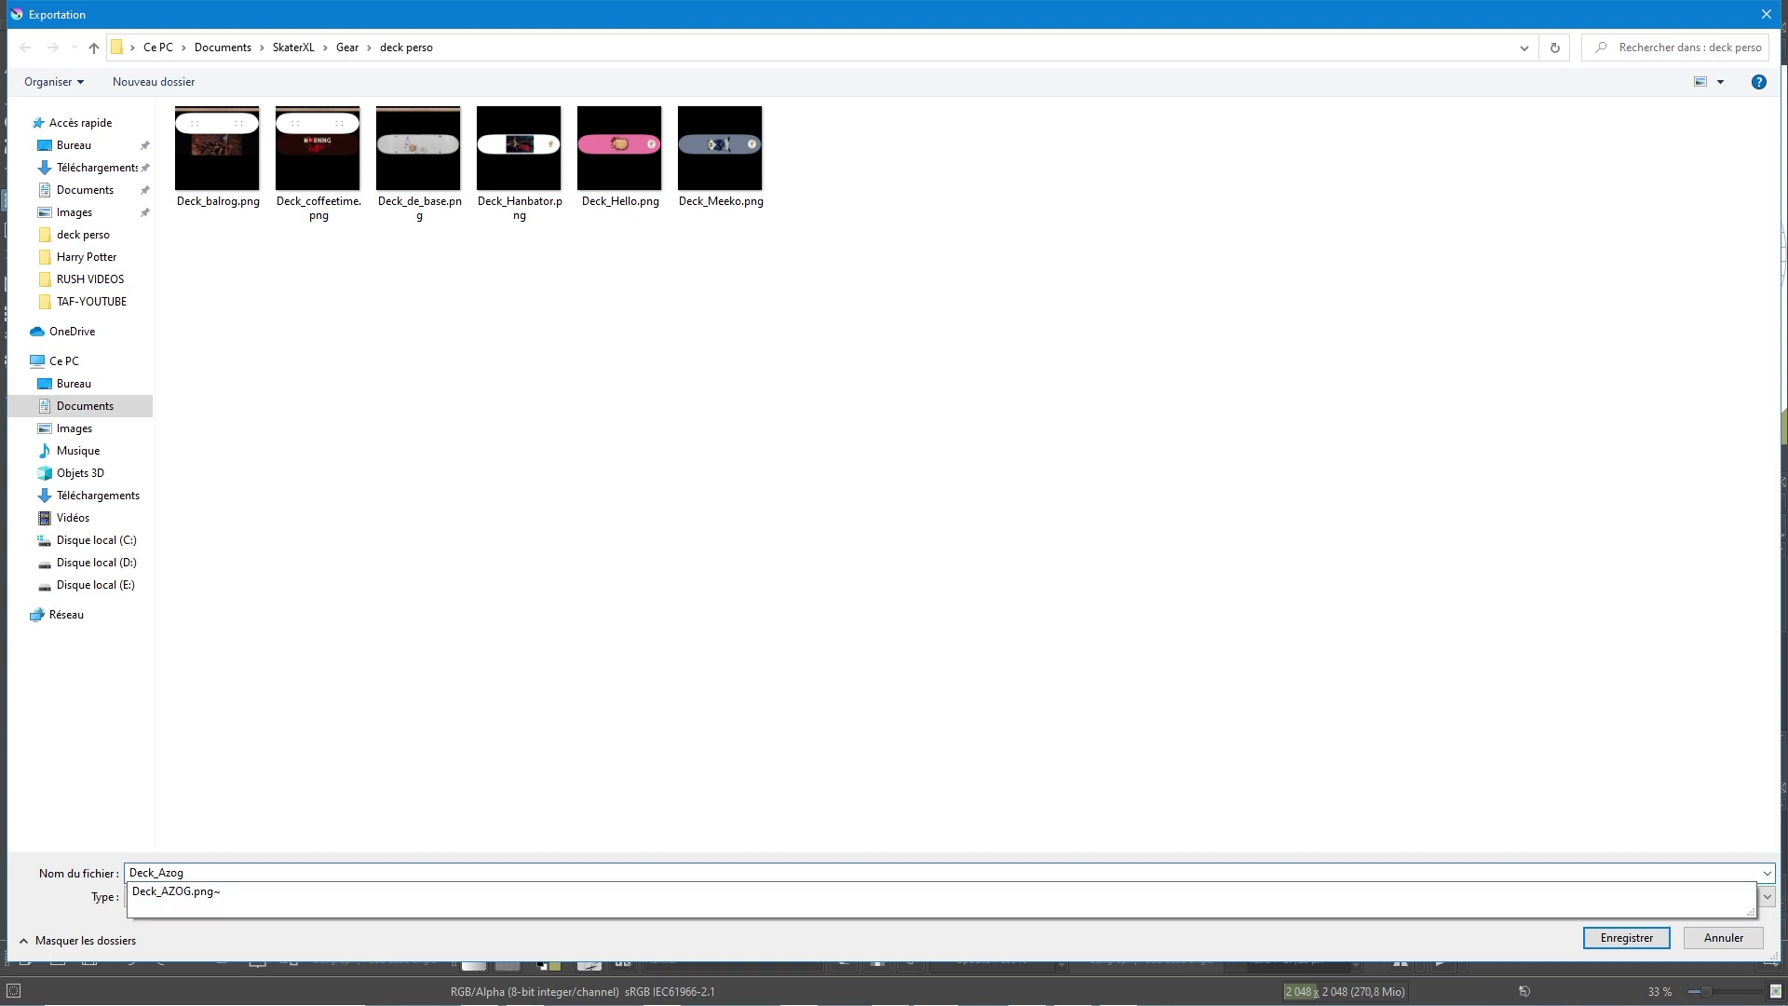
pyautogui.press('Return')
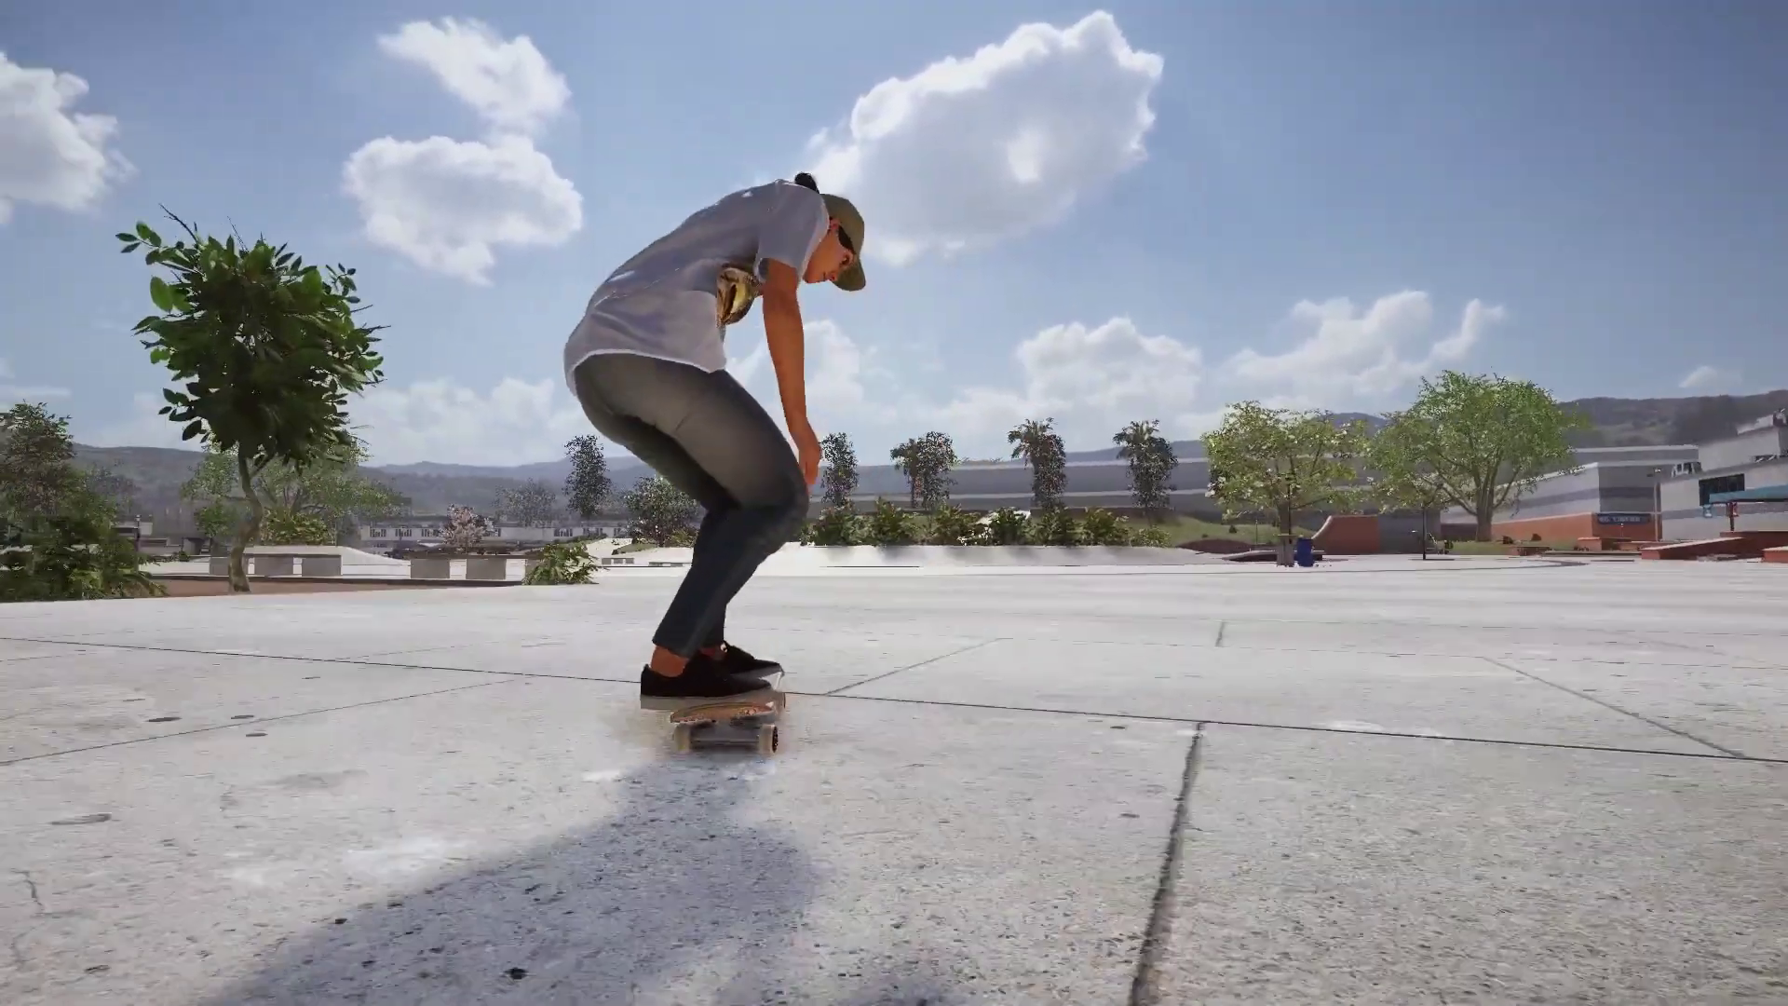
# Step: Switch to Skater XL and open the custom board category (Planche customisé) in the character customisation
pyautogui.press('Escape')
pyautogui.press('Return')
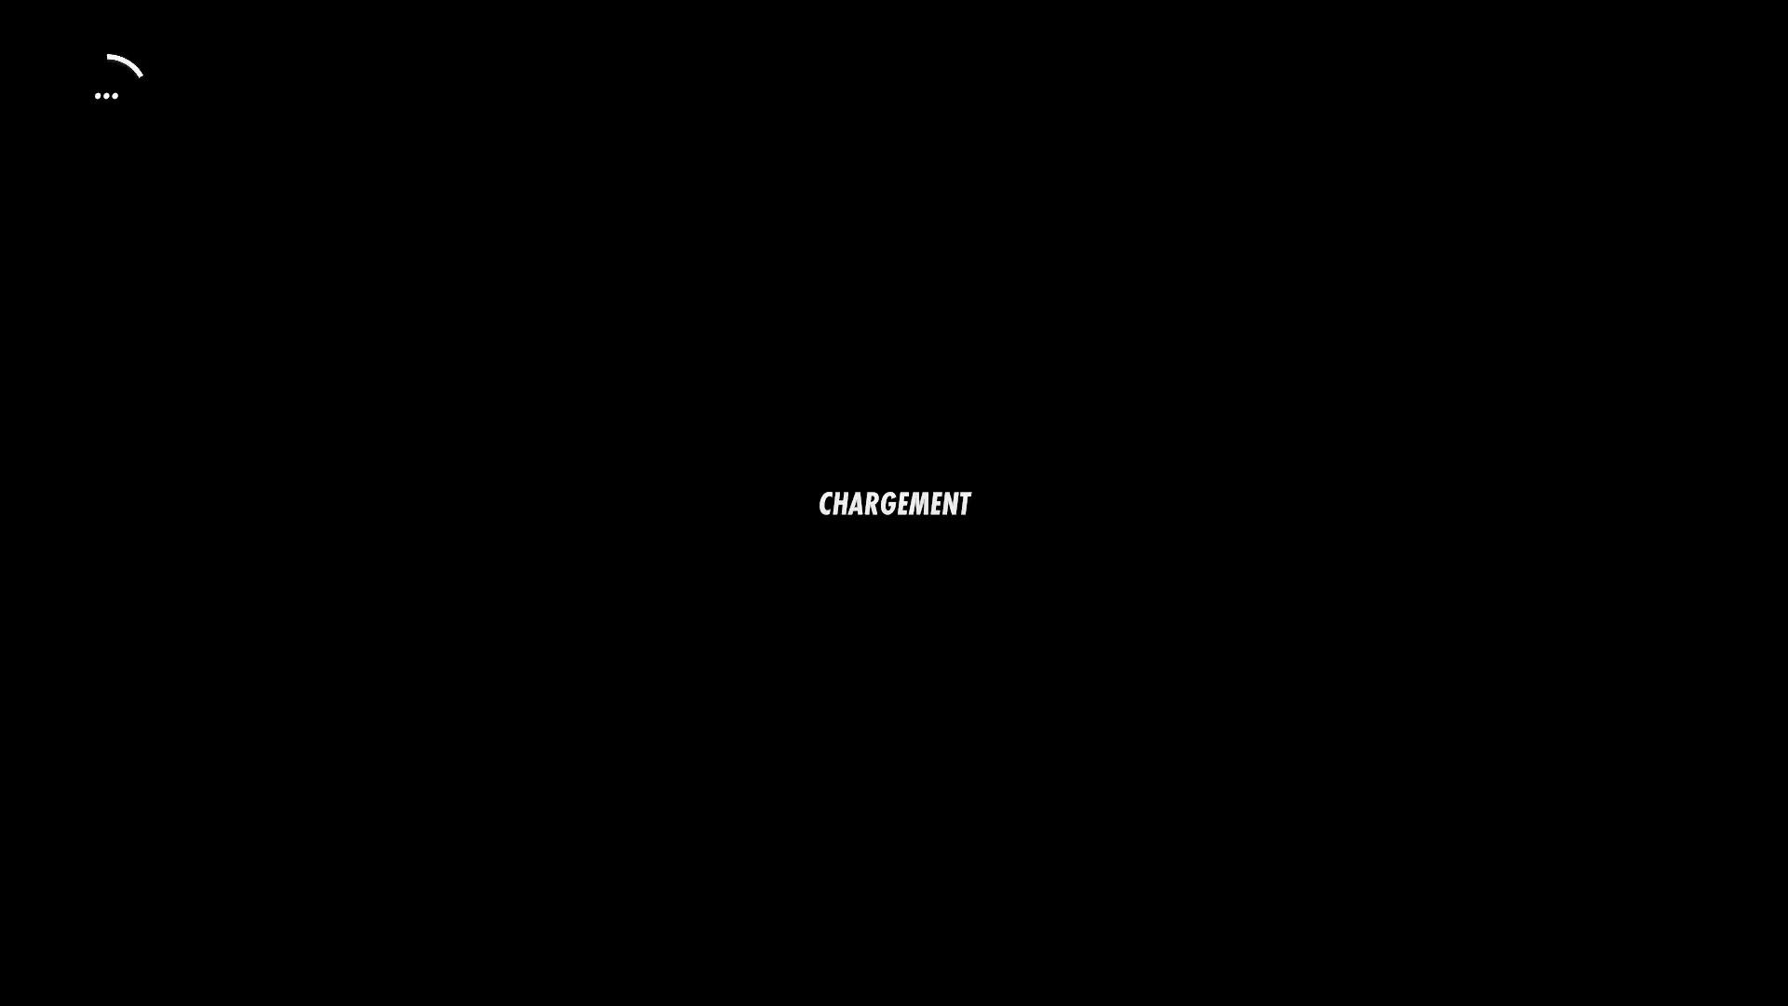
pyautogui.press('Return')
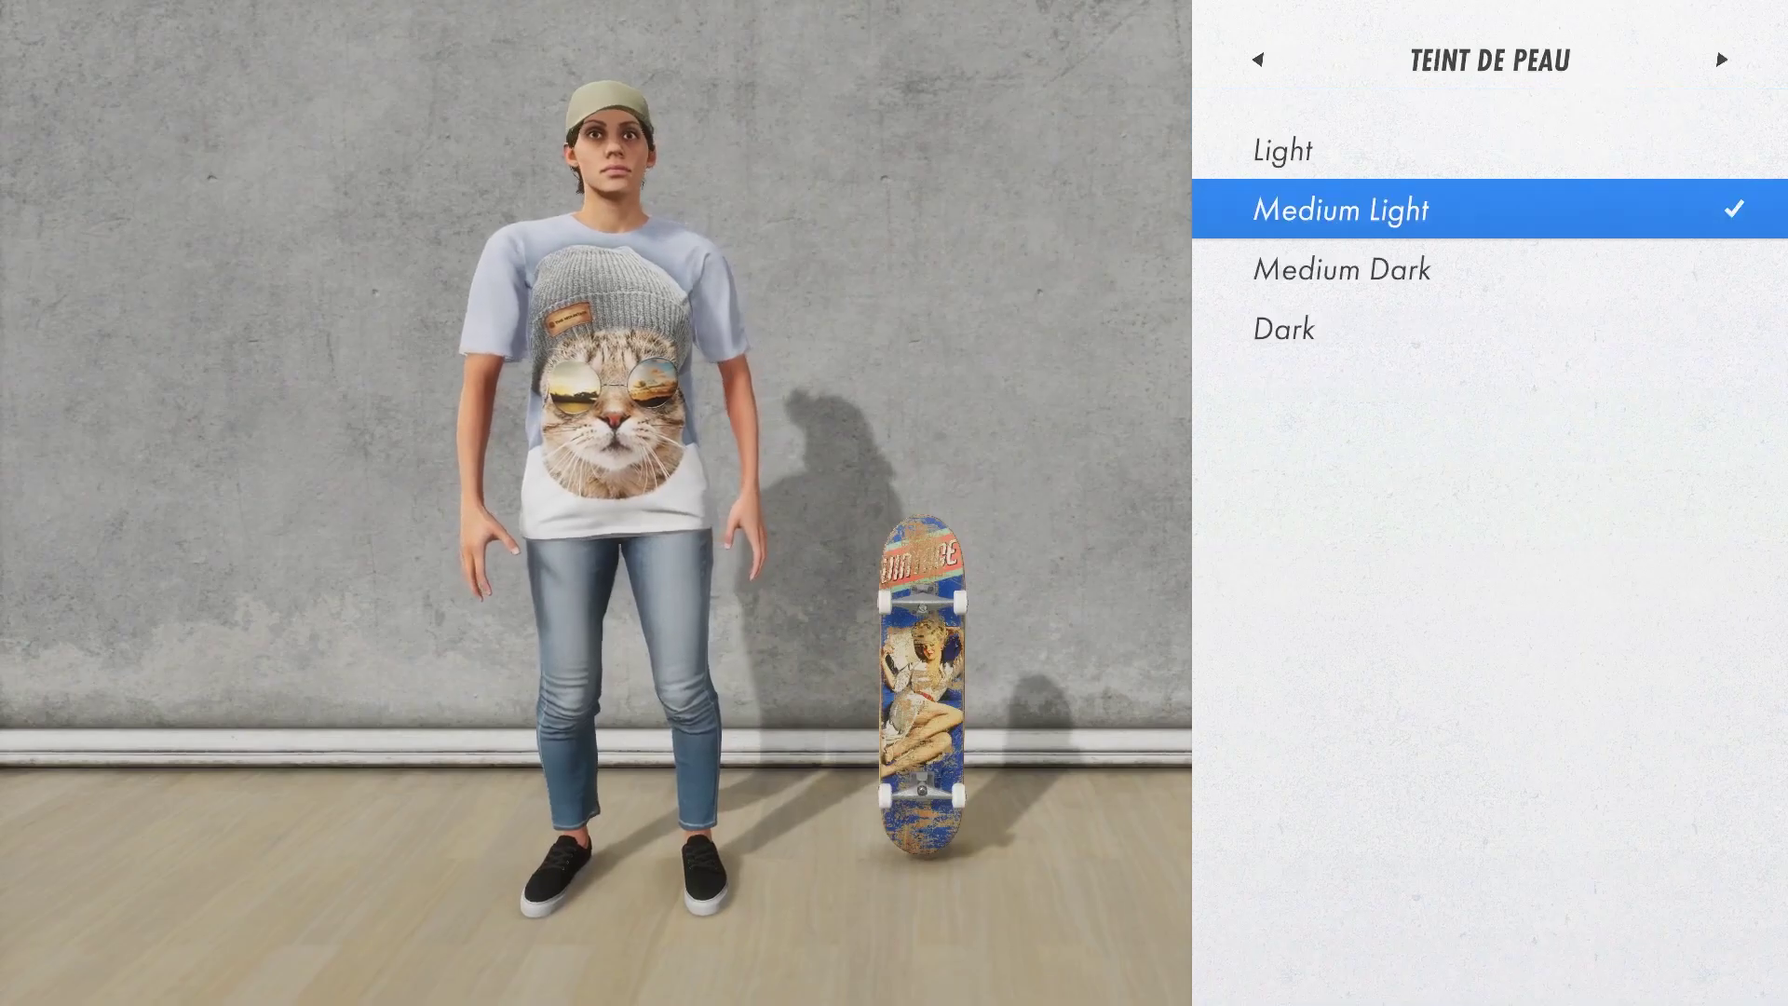
pyautogui.press('Left')
pyautogui.press('Left')
pyautogui.press('Left')
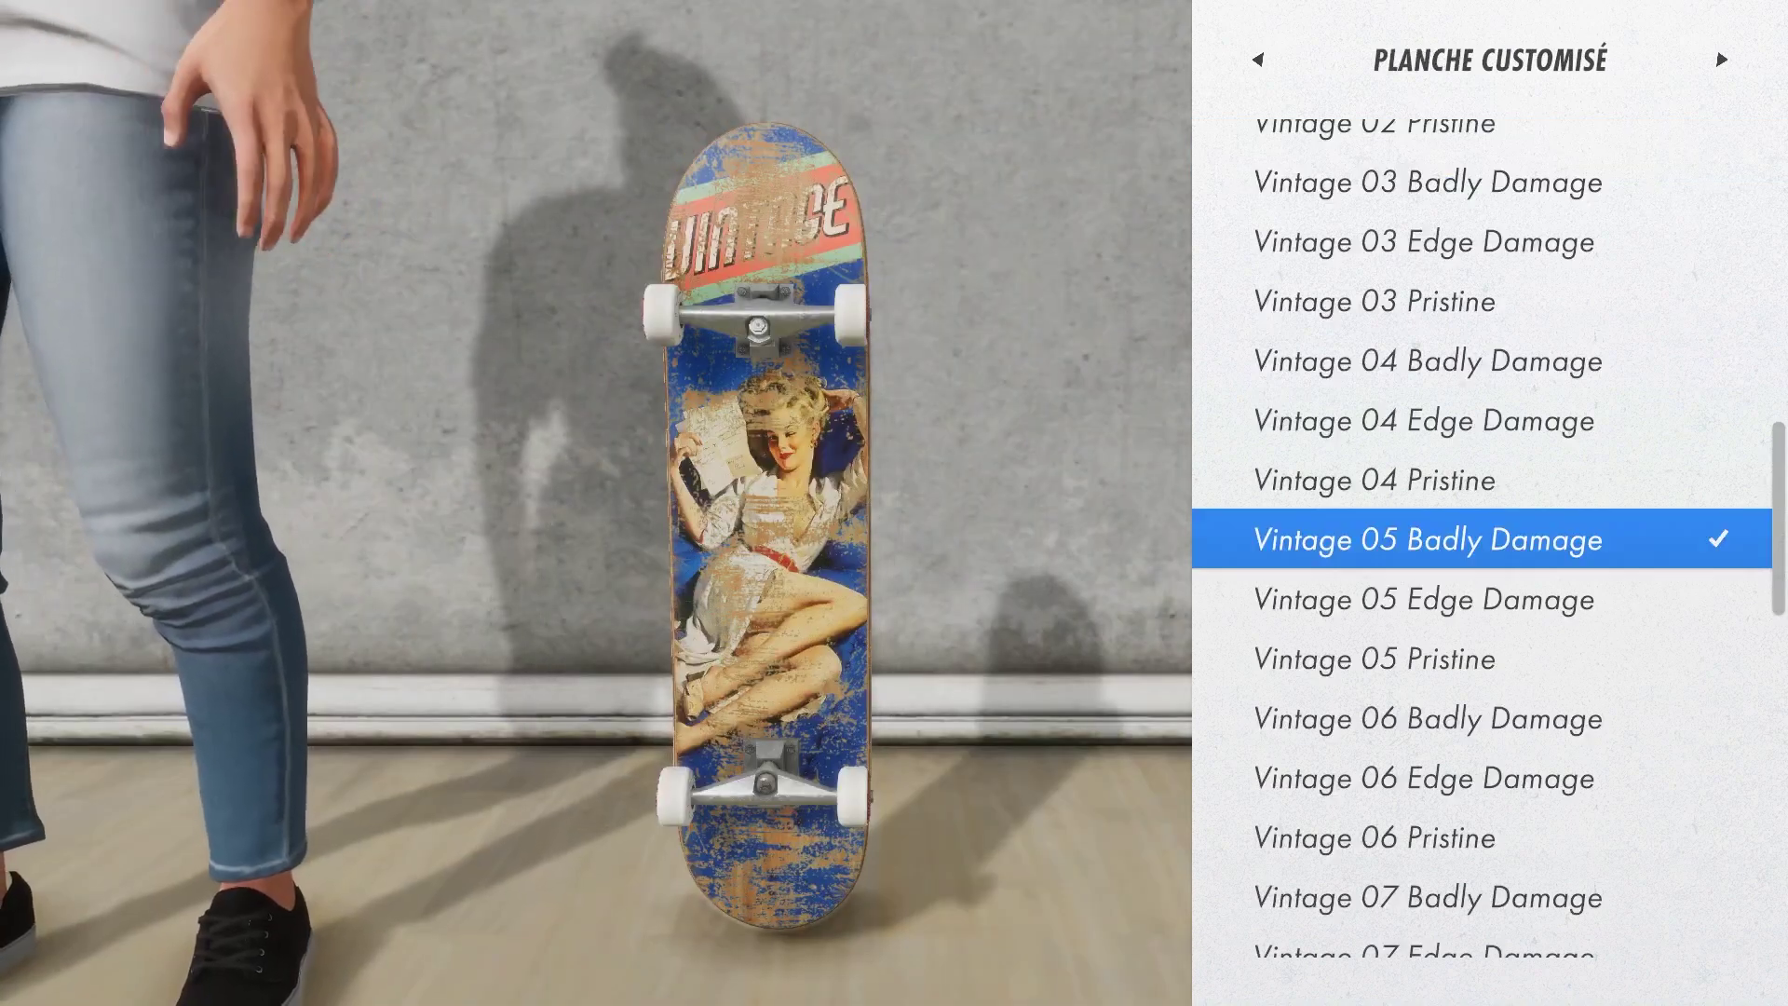
# Step: Go up through the custom board list from Vintage 05 Badly Damage to Azog at its beginning
pyautogui.press('Up')
pyautogui.press('Up')
pyautogui.press('Up')
pyautogui.press('Up')
pyautogui.press('Up')
pyautogui.press('Up')
pyautogui.press('Up')
pyautogui.press('Up')
pyautogui.press('Up')
pyautogui.press('Up')
pyautogui.press('Up')
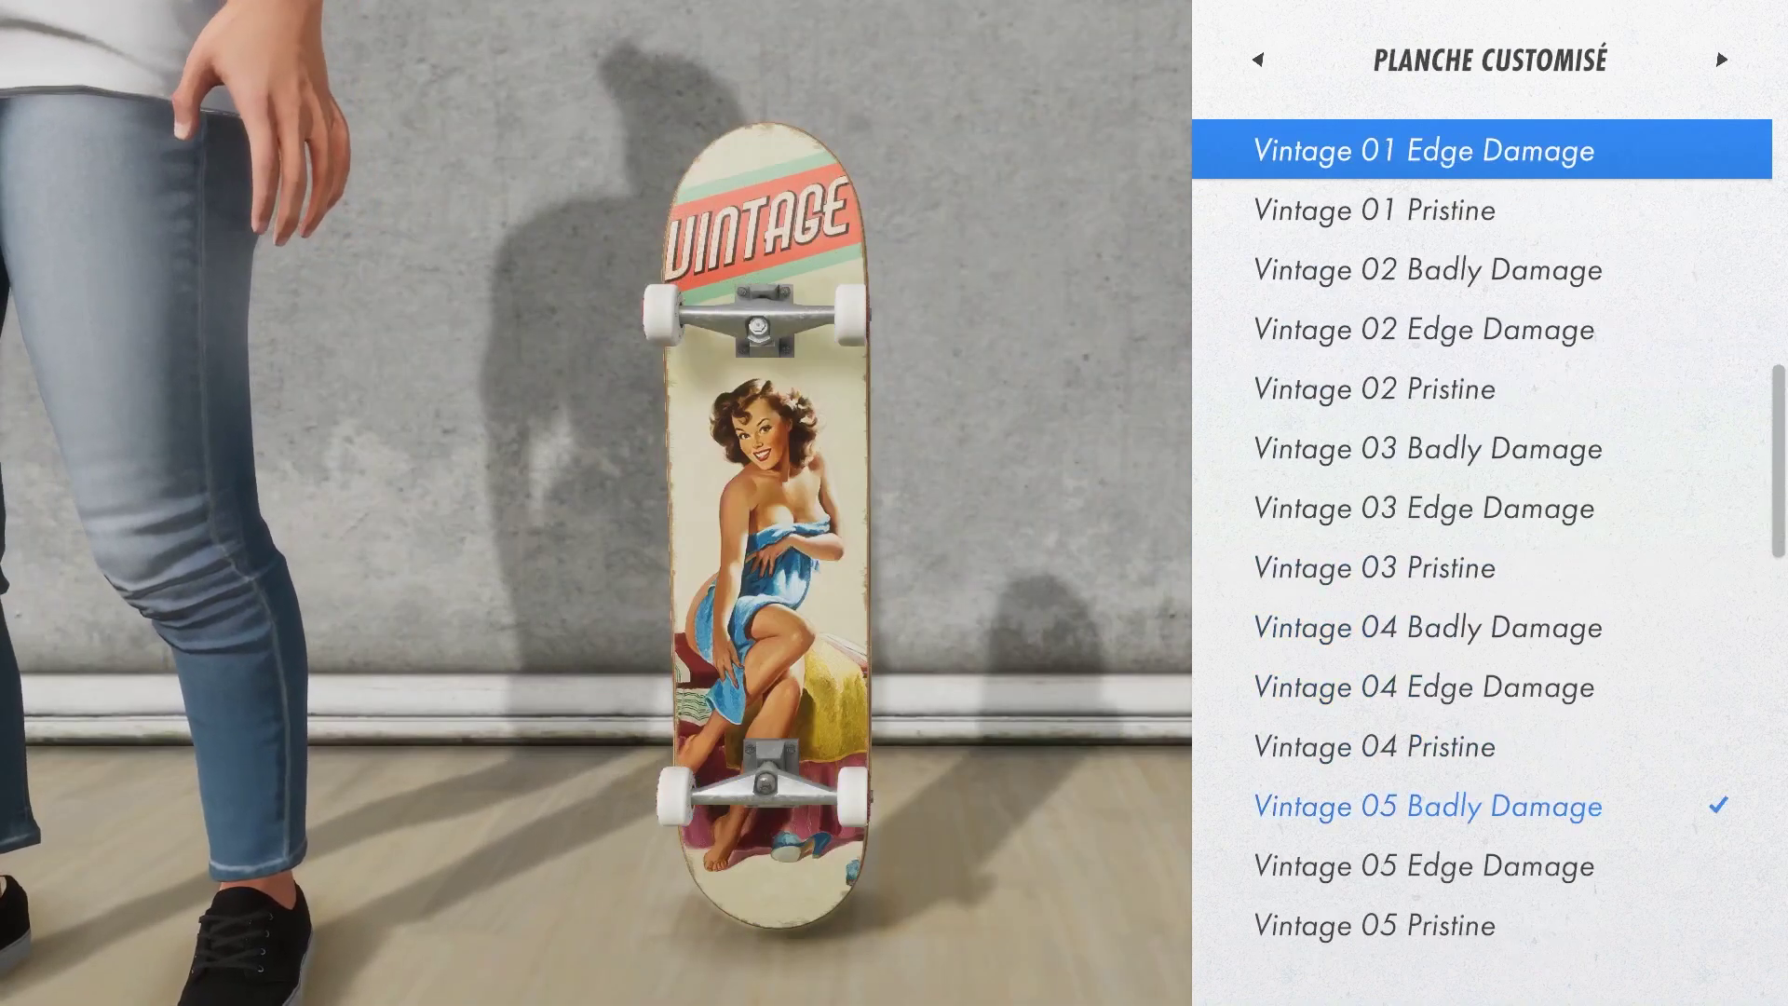
pyautogui.press('Up')
pyautogui.press('Up')
pyautogui.press('Up')
pyautogui.press('Up')
pyautogui.press('Up')
pyautogui.press('Up')
pyautogui.press('Up')
pyautogui.press('Up')
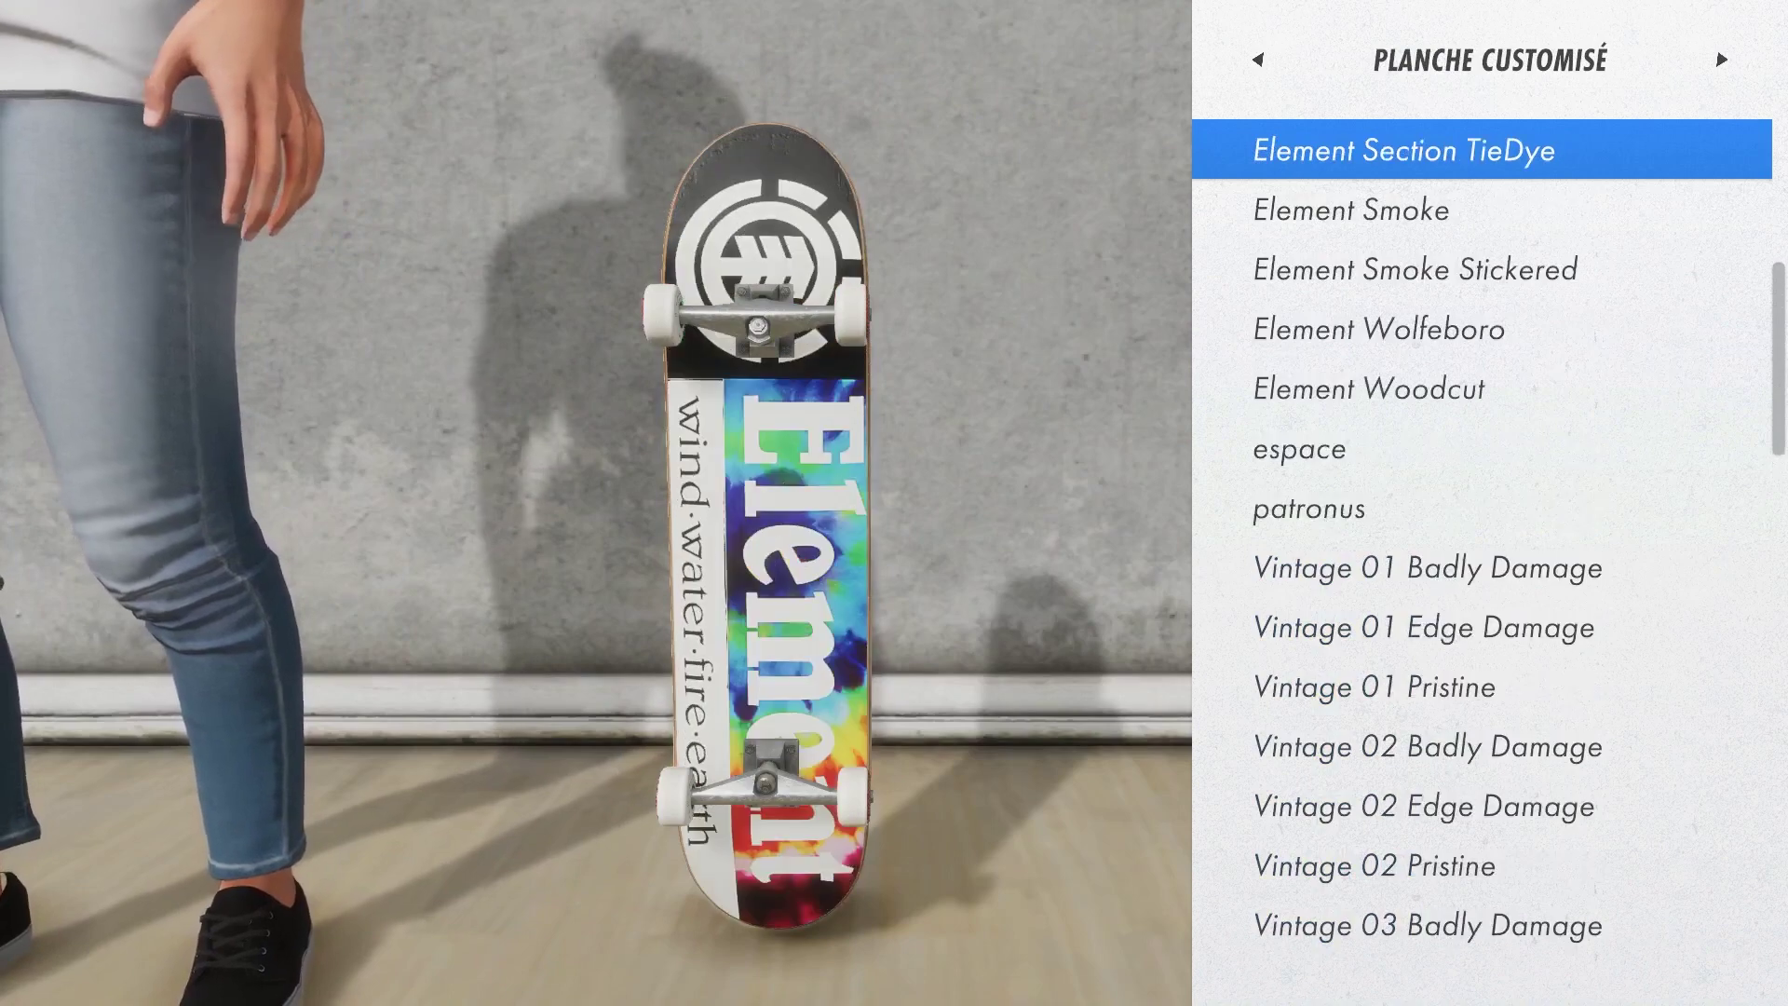
pyautogui.press('Up')
pyautogui.press('Up')
pyautogui.press('Up')
pyautogui.press('Up')
pyautogui.press('Up')
pyautogui.press('Up')
pyautogui.press('Up')
pyautogui.press('Up')
pyautogui.press('Up')
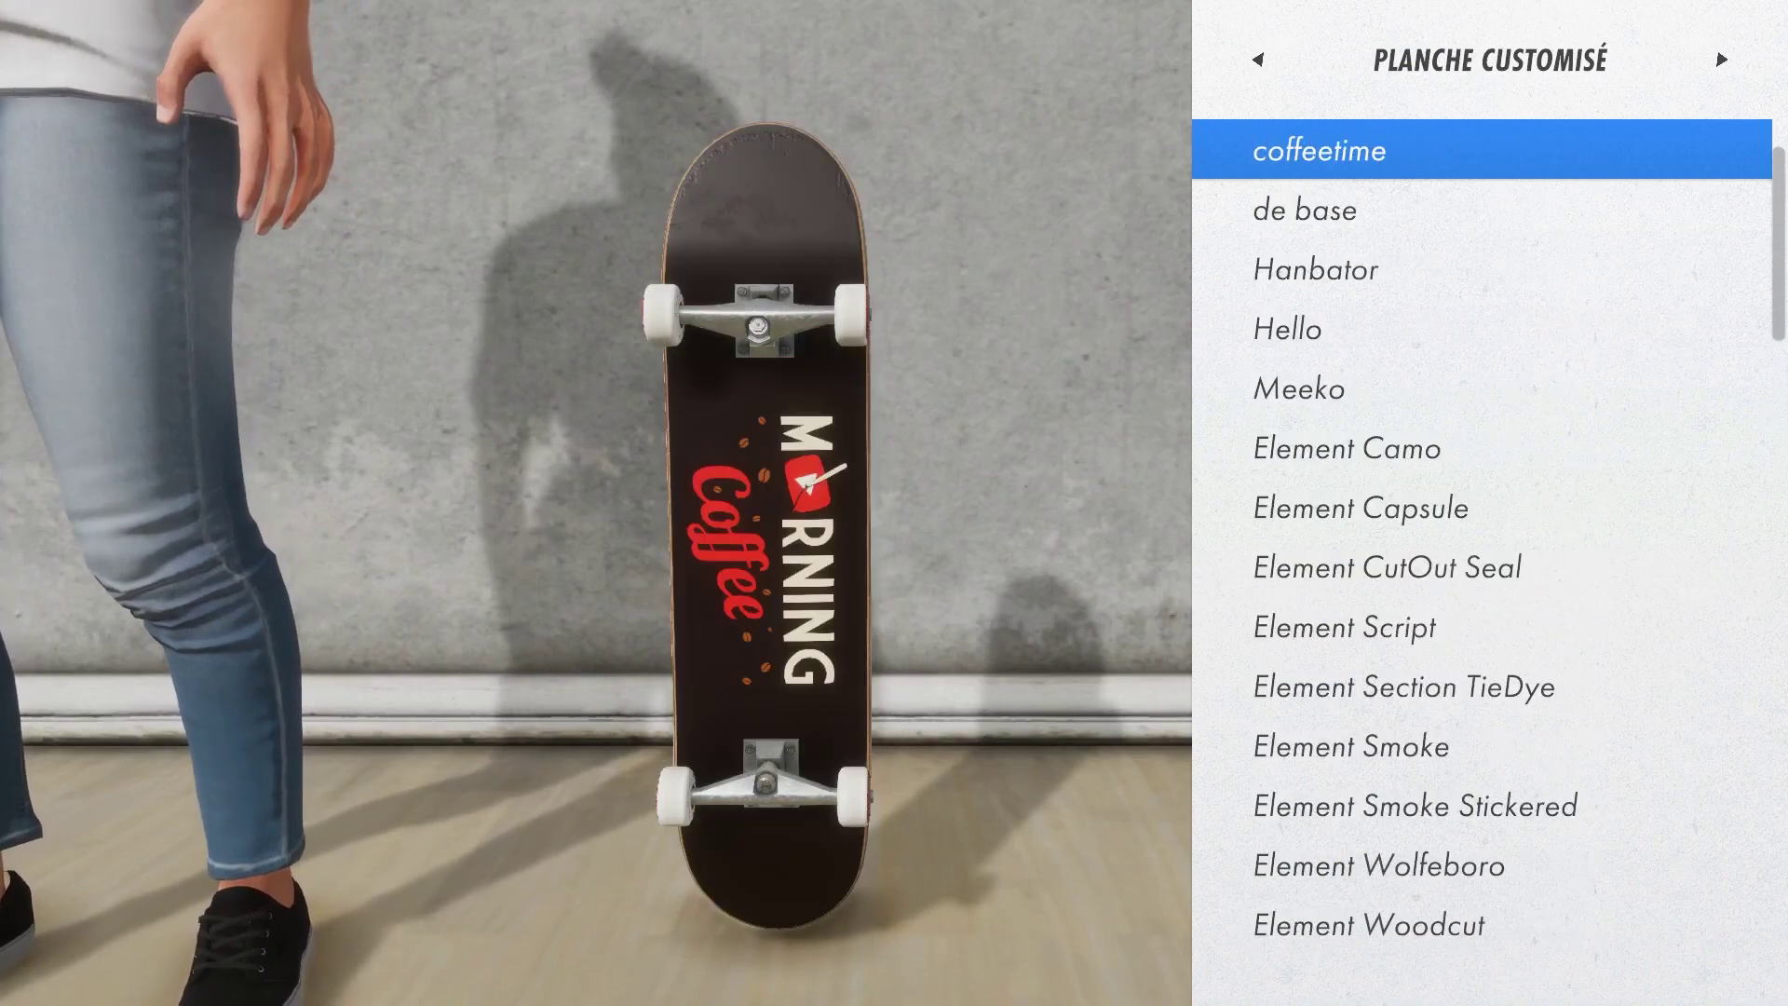
pyautogui.press('Up')
pyautogui.press('Up')
# Step: Preview the personal decks from Azog down to Meeko, then go back up to de base
pyautogui.press('Down')
pyautogui.press('Down')
pyautogui.press('Down')
pyautogui.press('Down')
pyautogui.press('Down')
pyautogui.press('Down')
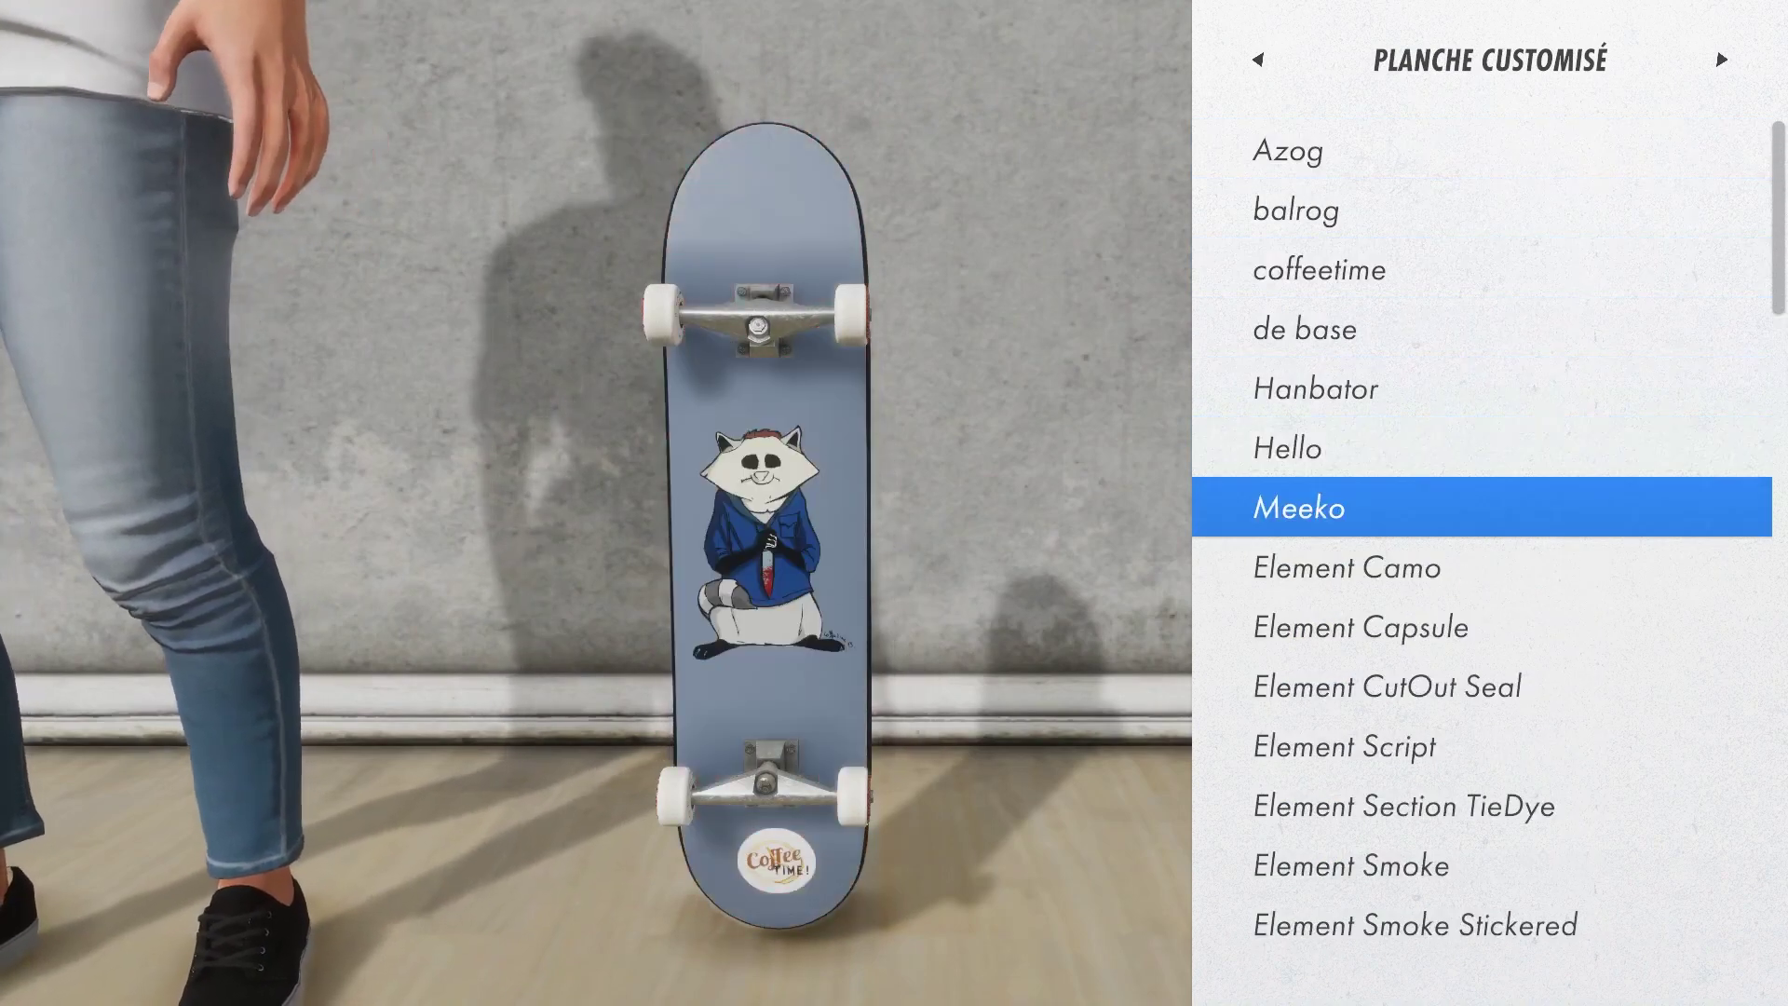
pyautogui.press('Up')
pyautogui.press('Up')
pyautogui.press('Up')
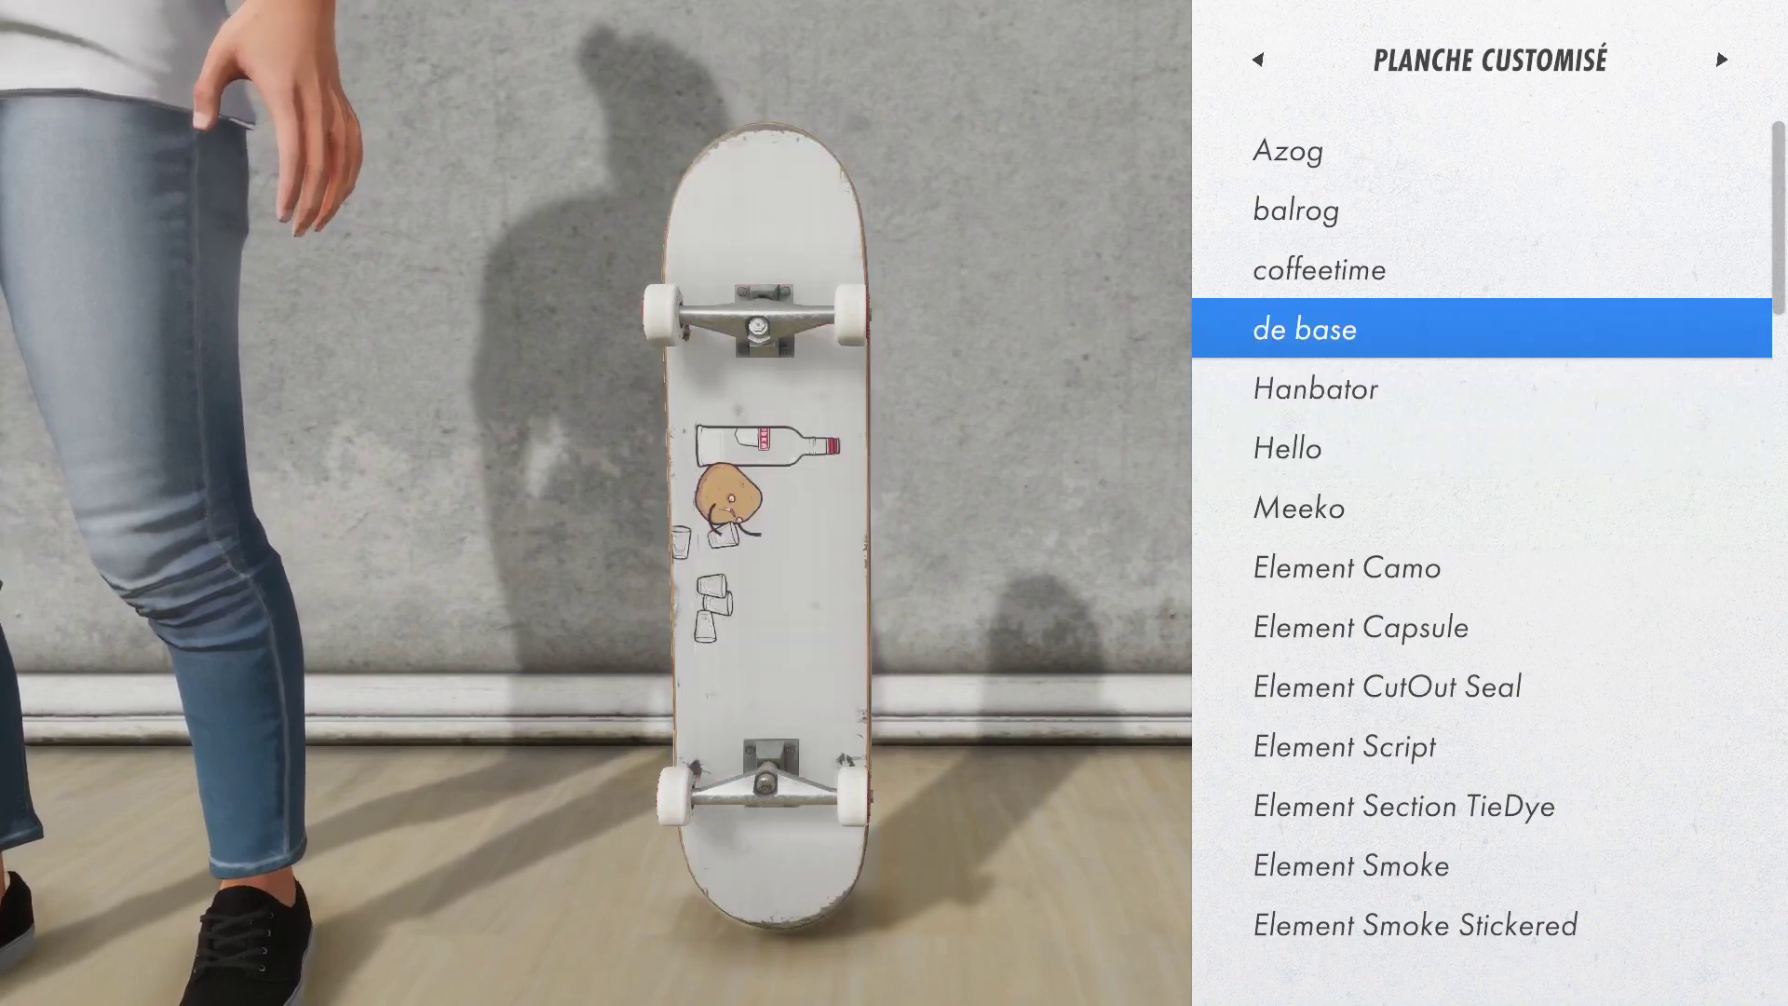
# Step: Preview the personal decks up to Azog, choose the Hello deck and return to the skating session
pyautogui.press('Up')
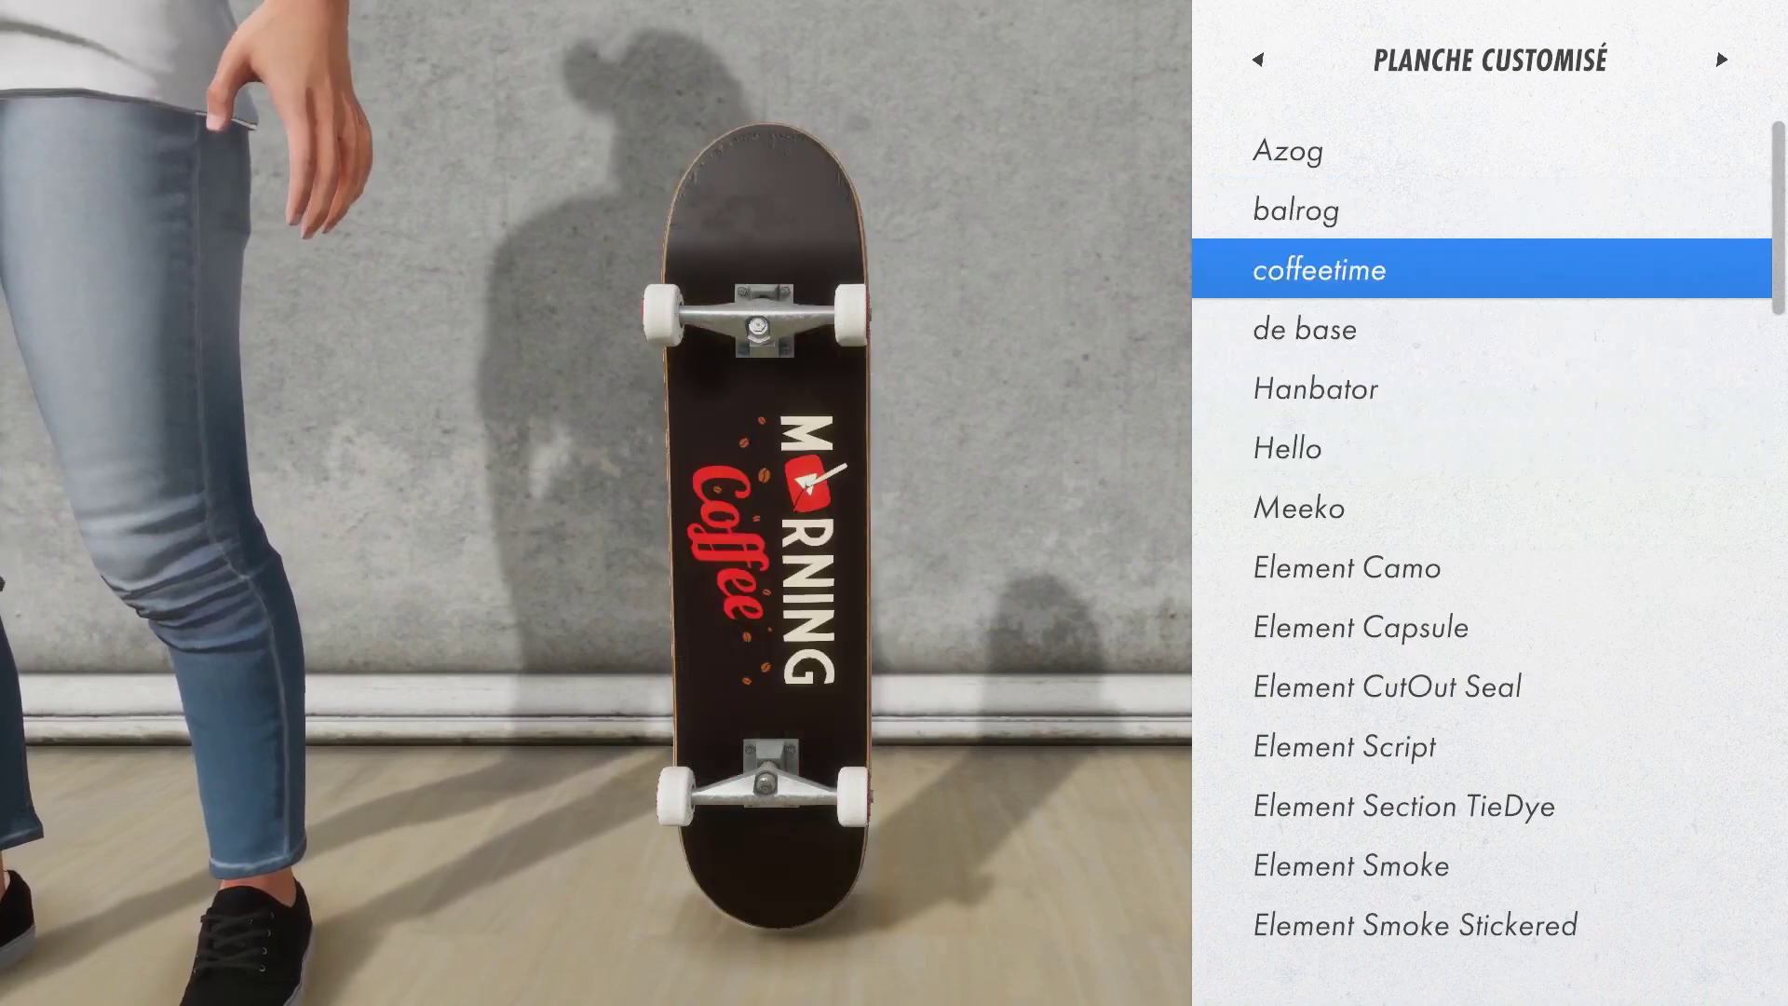
pyautogui.press('Up')
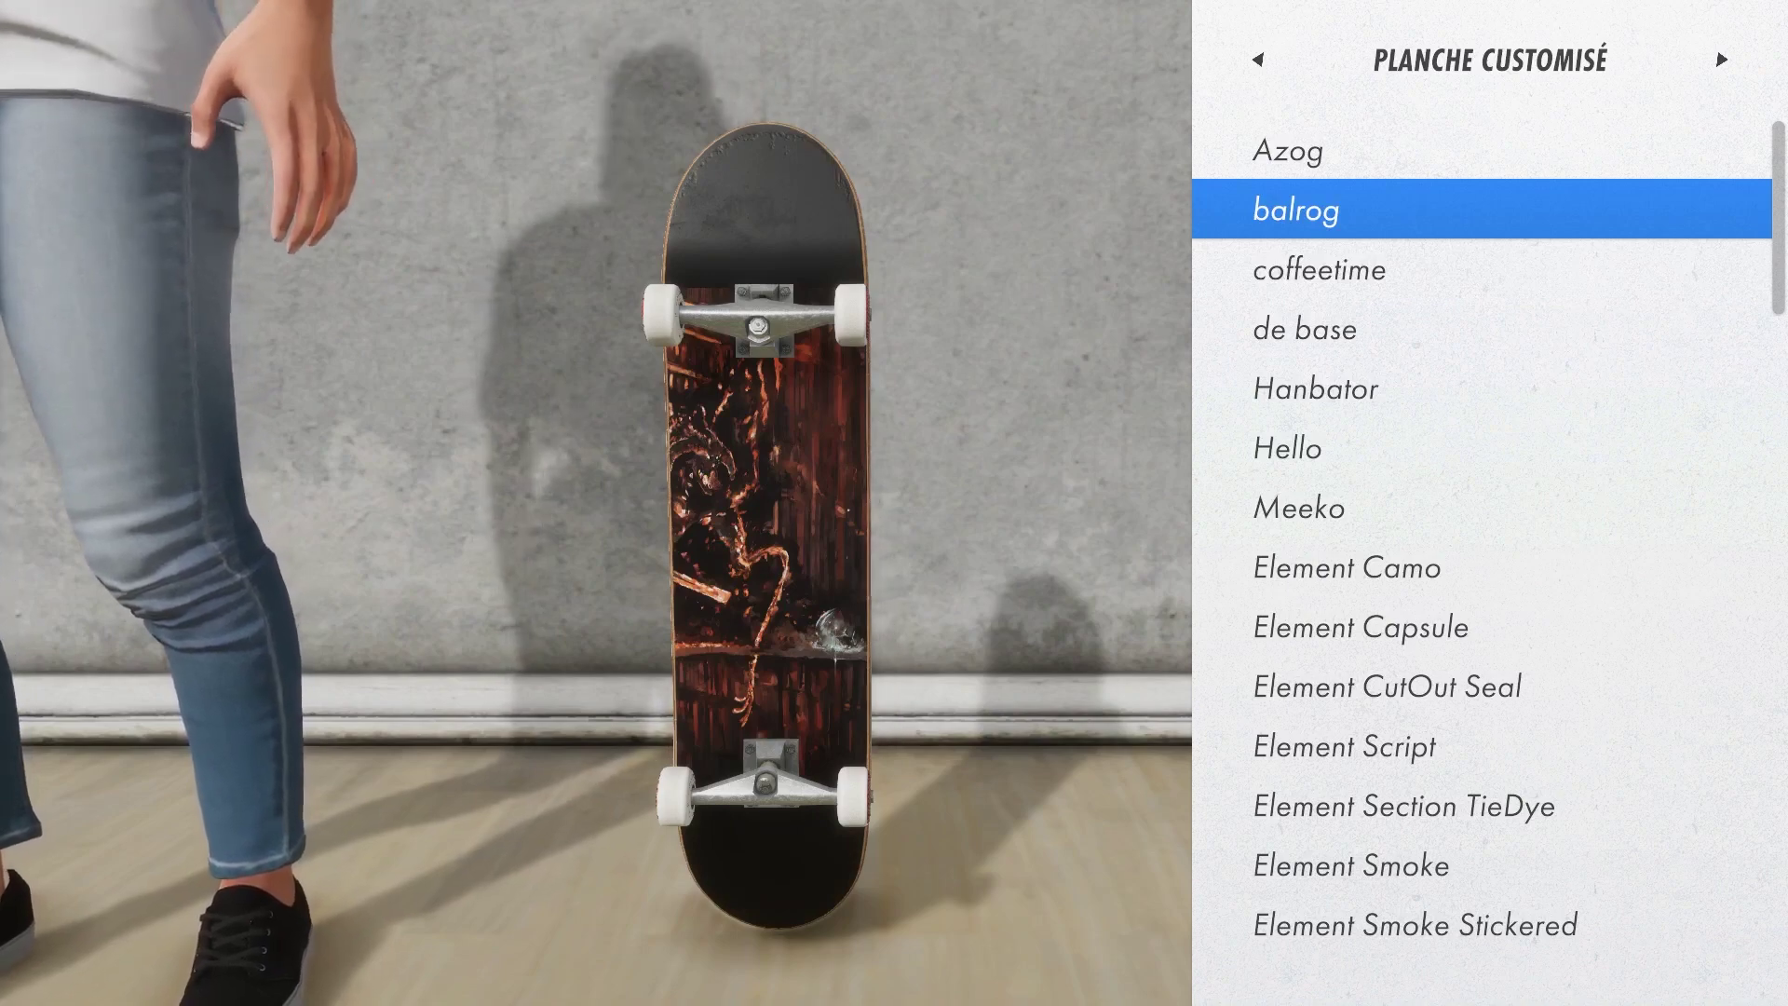
pyautogui.press('Up')
pyautogui.press('Down')
pyautogui.press('Down')
pyautogui.press('Down')
pyautogui.press('Down')
pyautogui.press('Down')
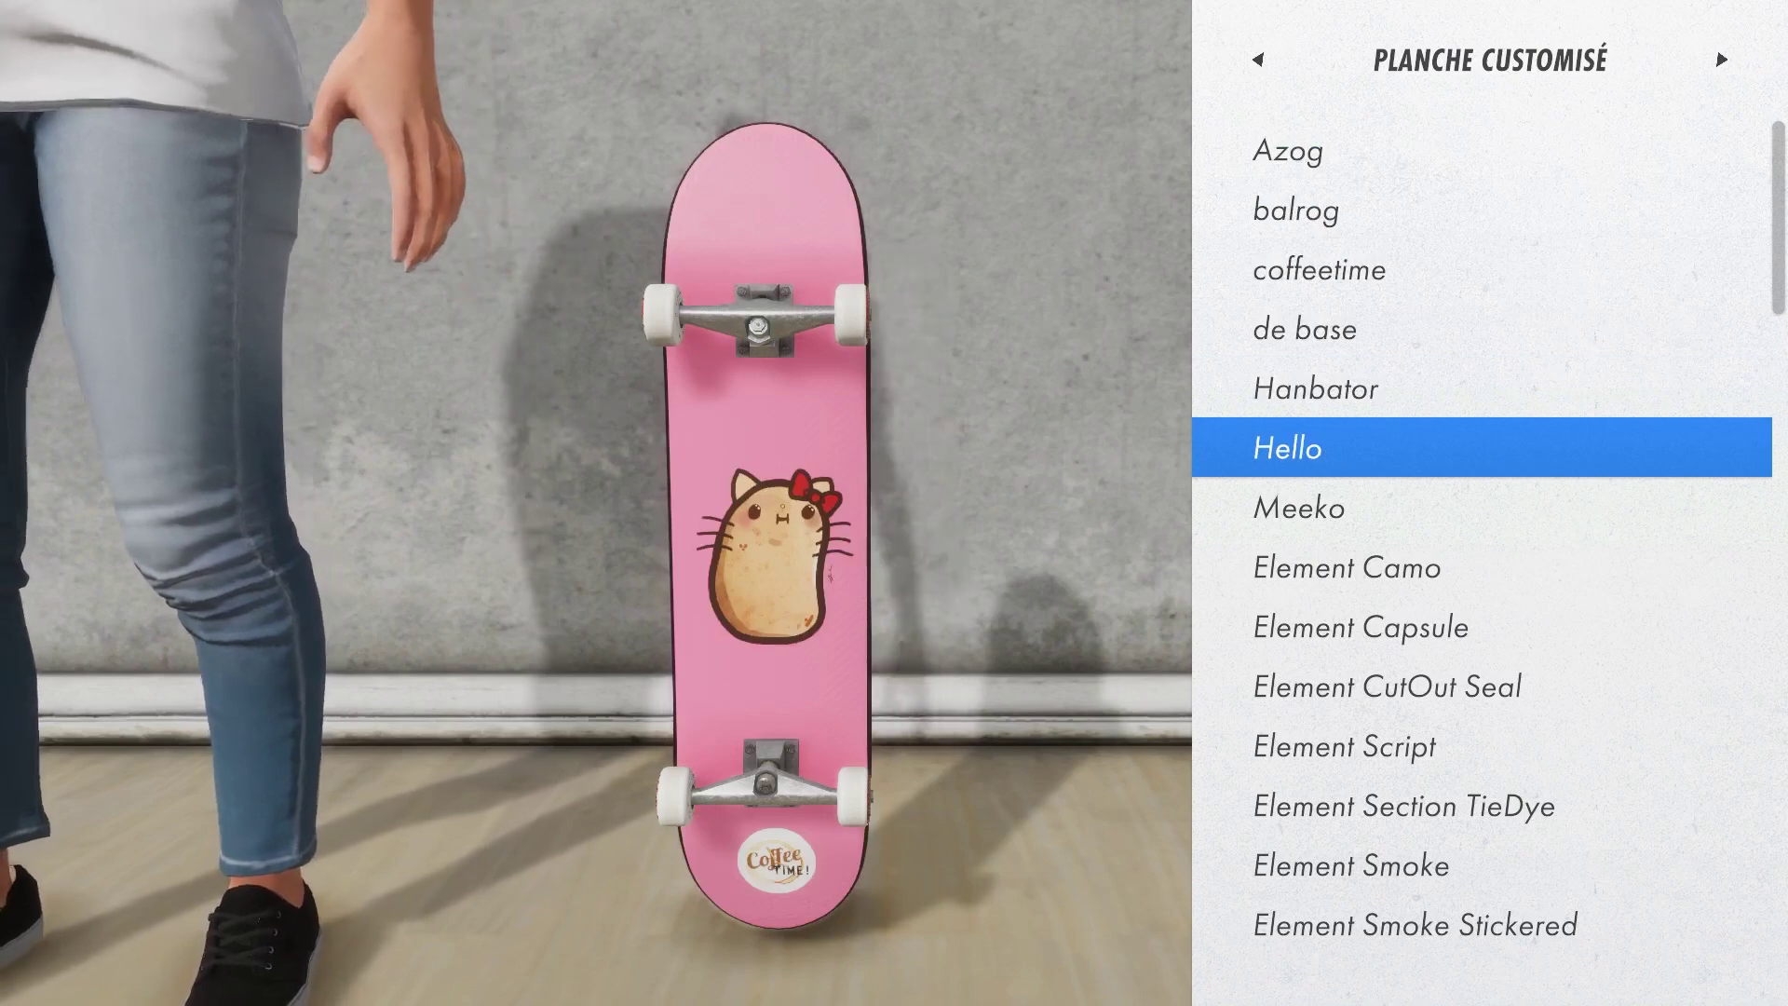
pyautogui.press('Escape')
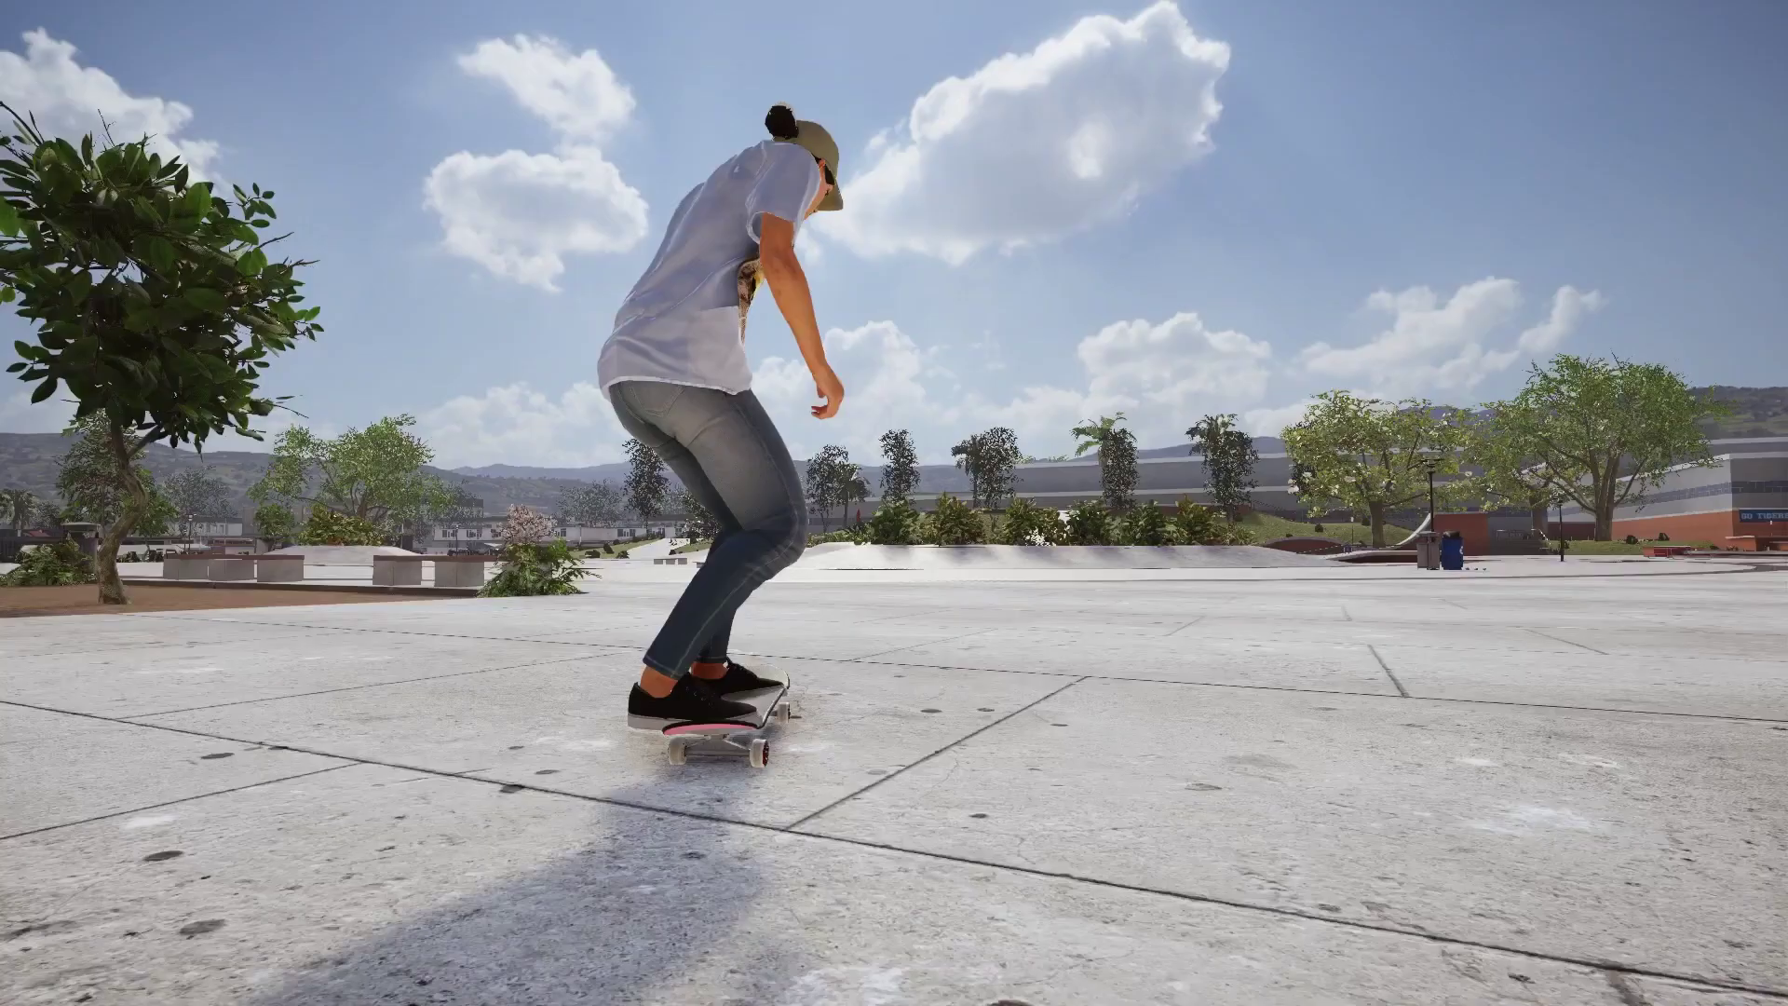
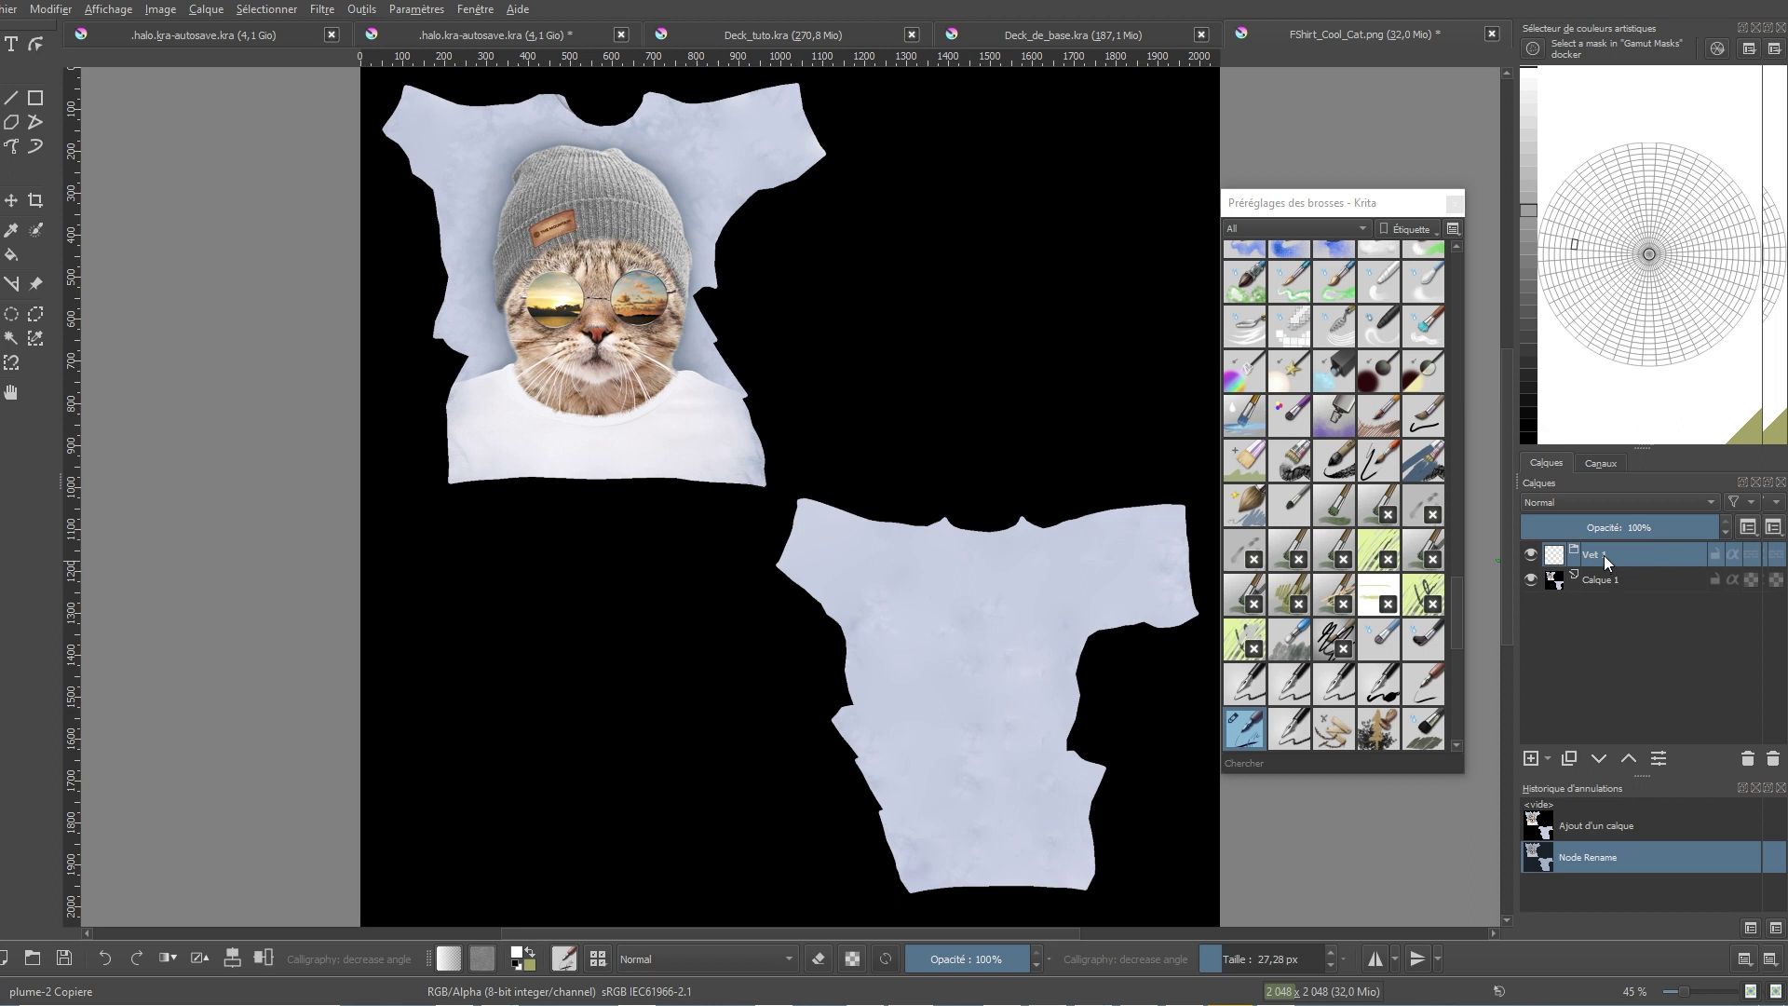
# Step: Select the black background on Calque 1 by contiguous colour and invert the selection so it covers the two shirt shapes
pyautogui.click(1613, 580)
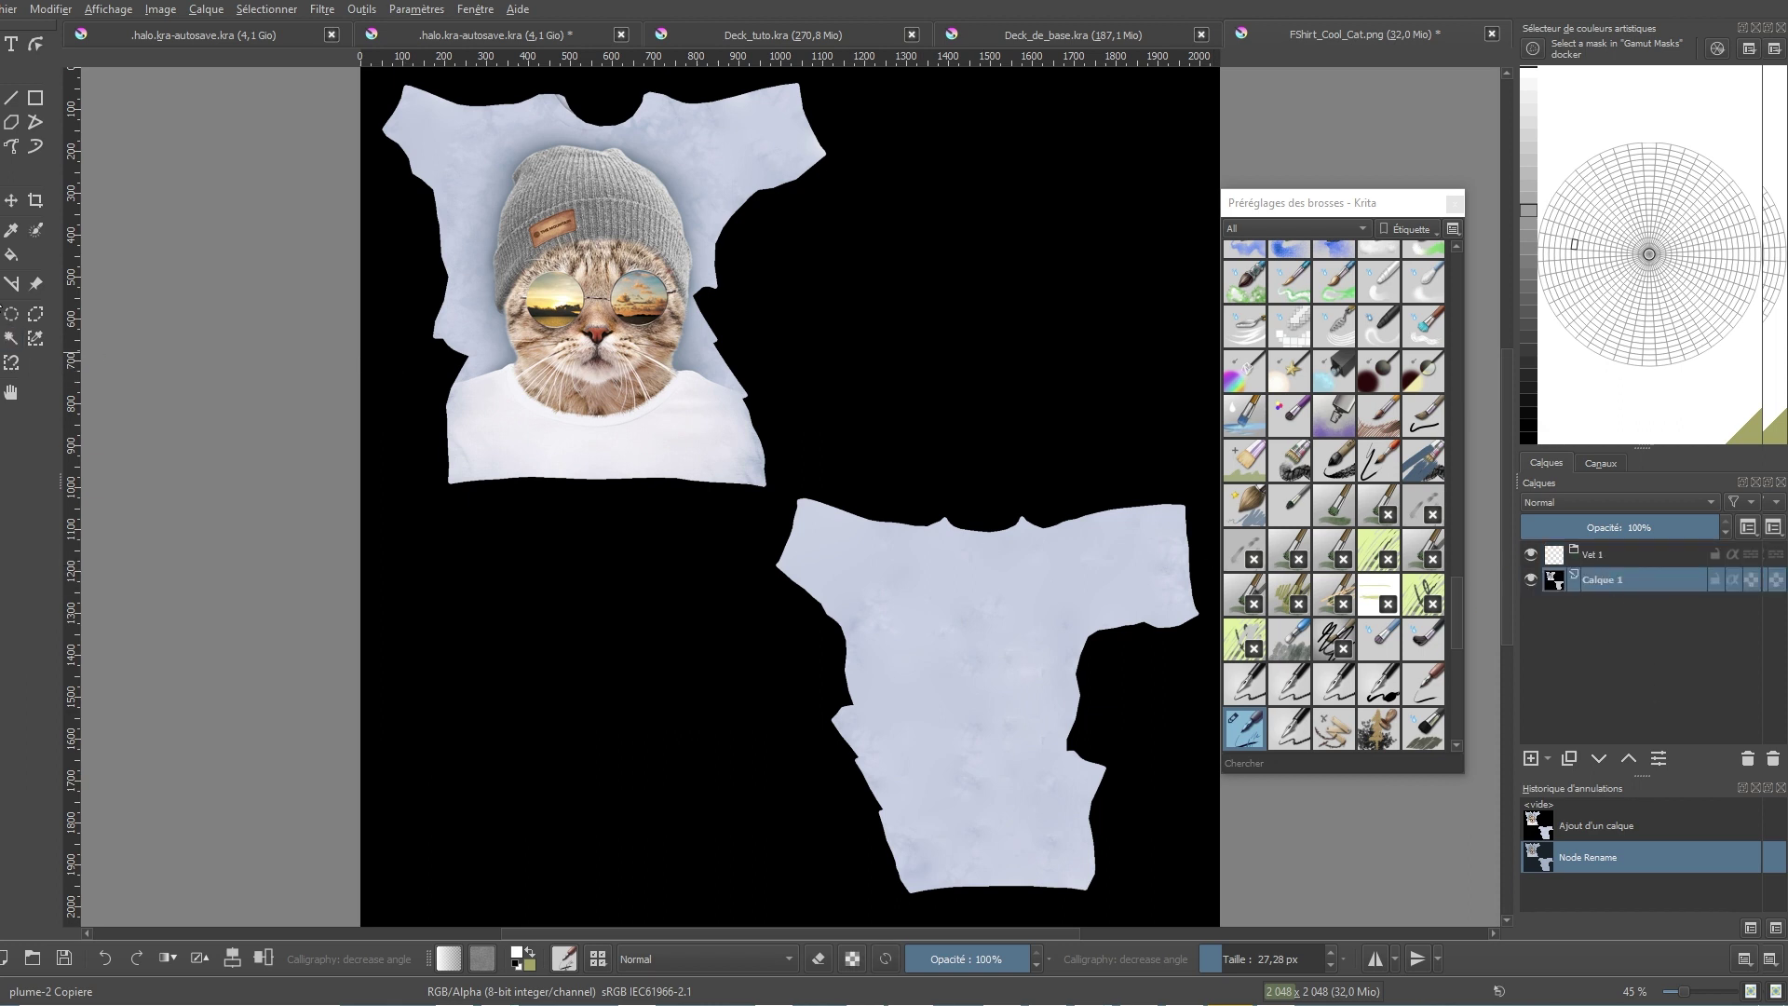
pyautogui.click(11, 337)
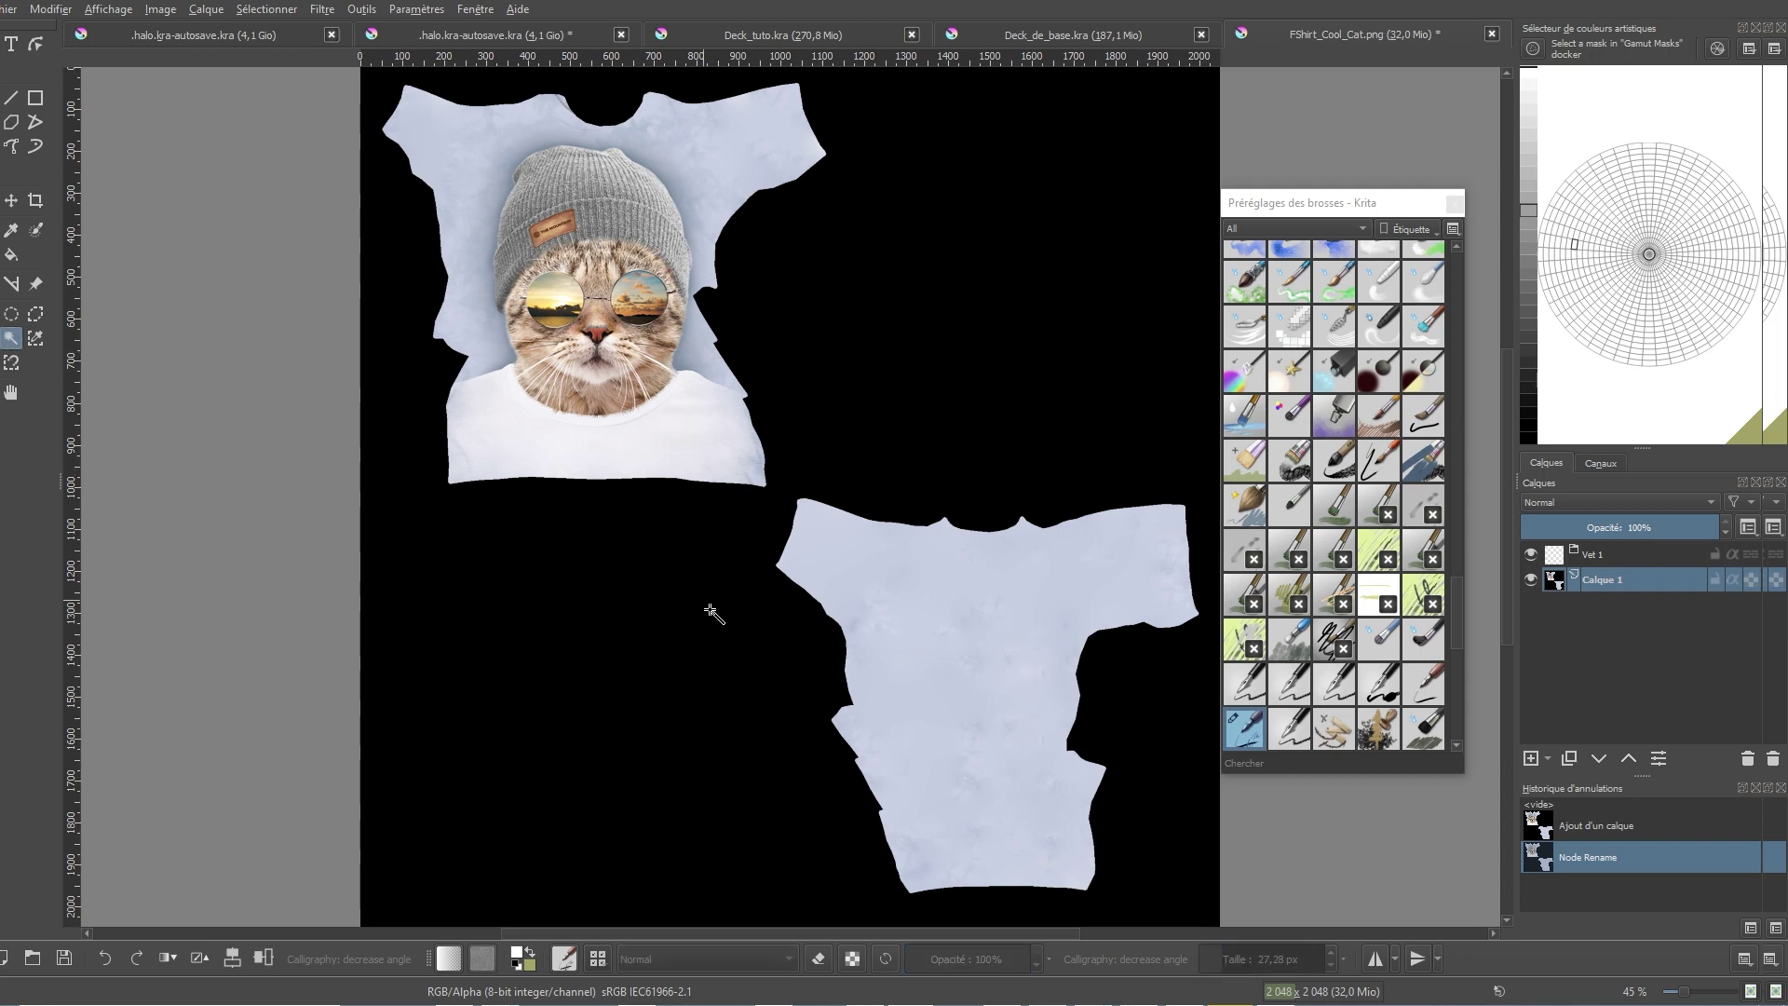
pyautogui.click(681, 643)
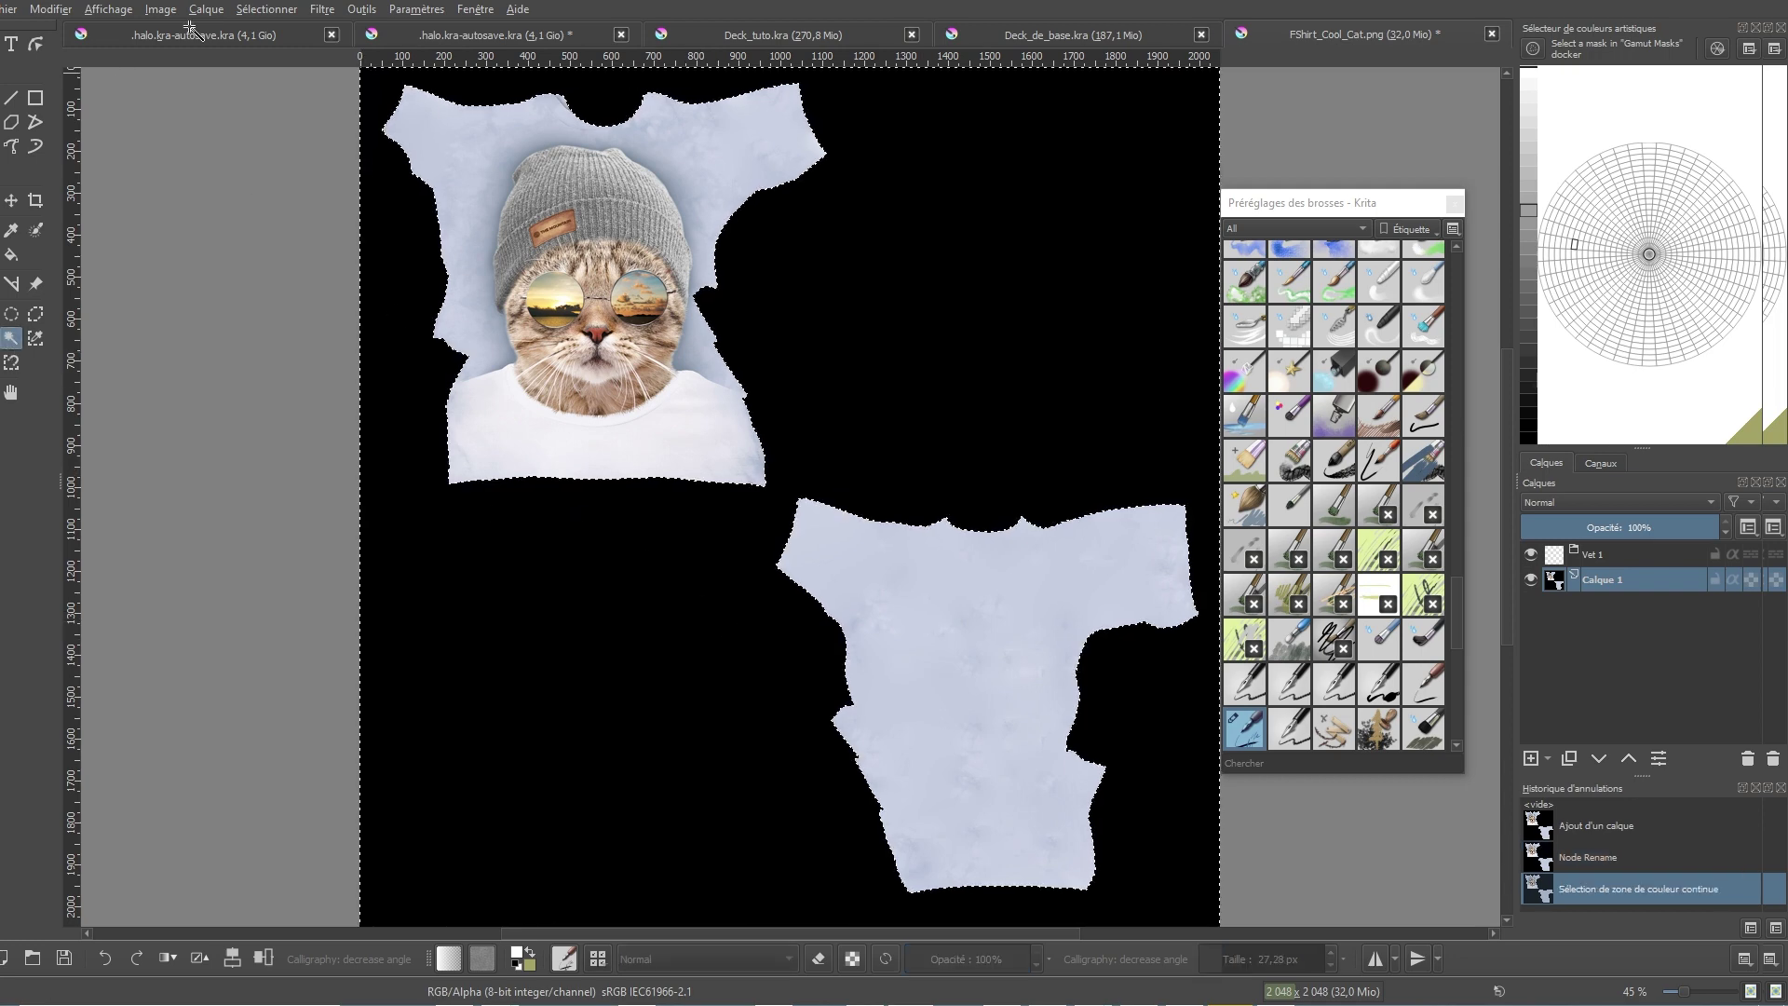
pyautogui.click(249, 11)
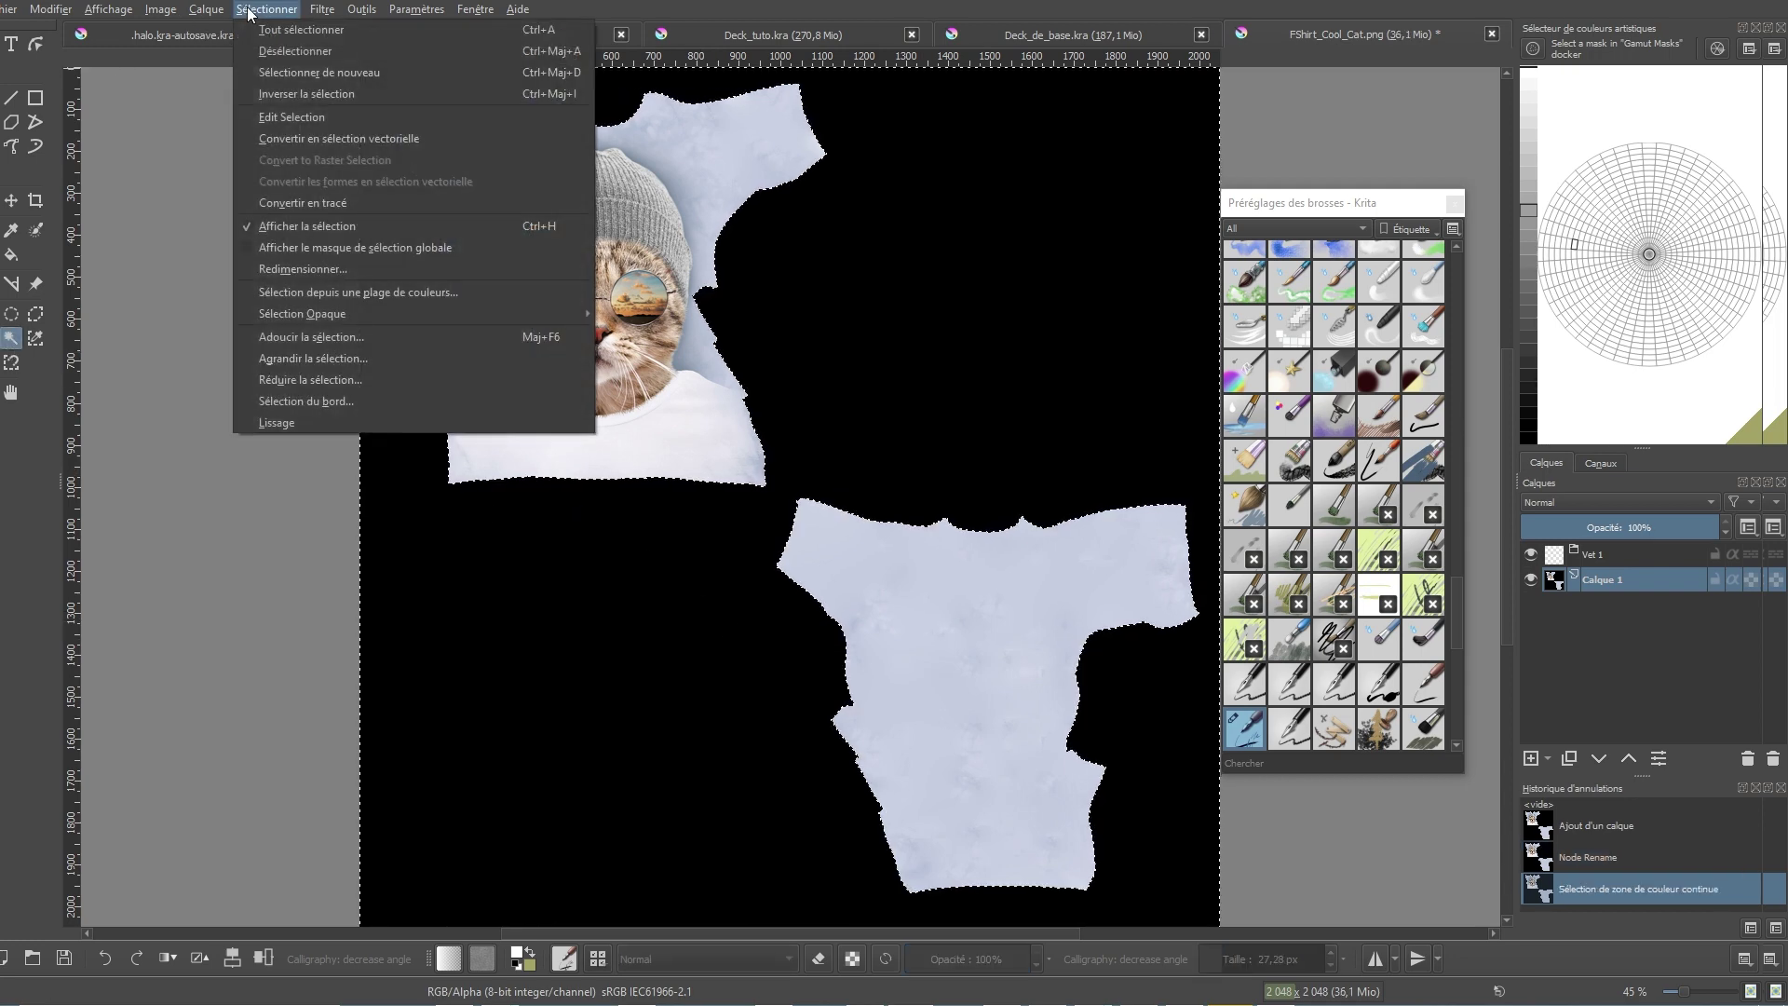
pyautogui.click(384, 98)
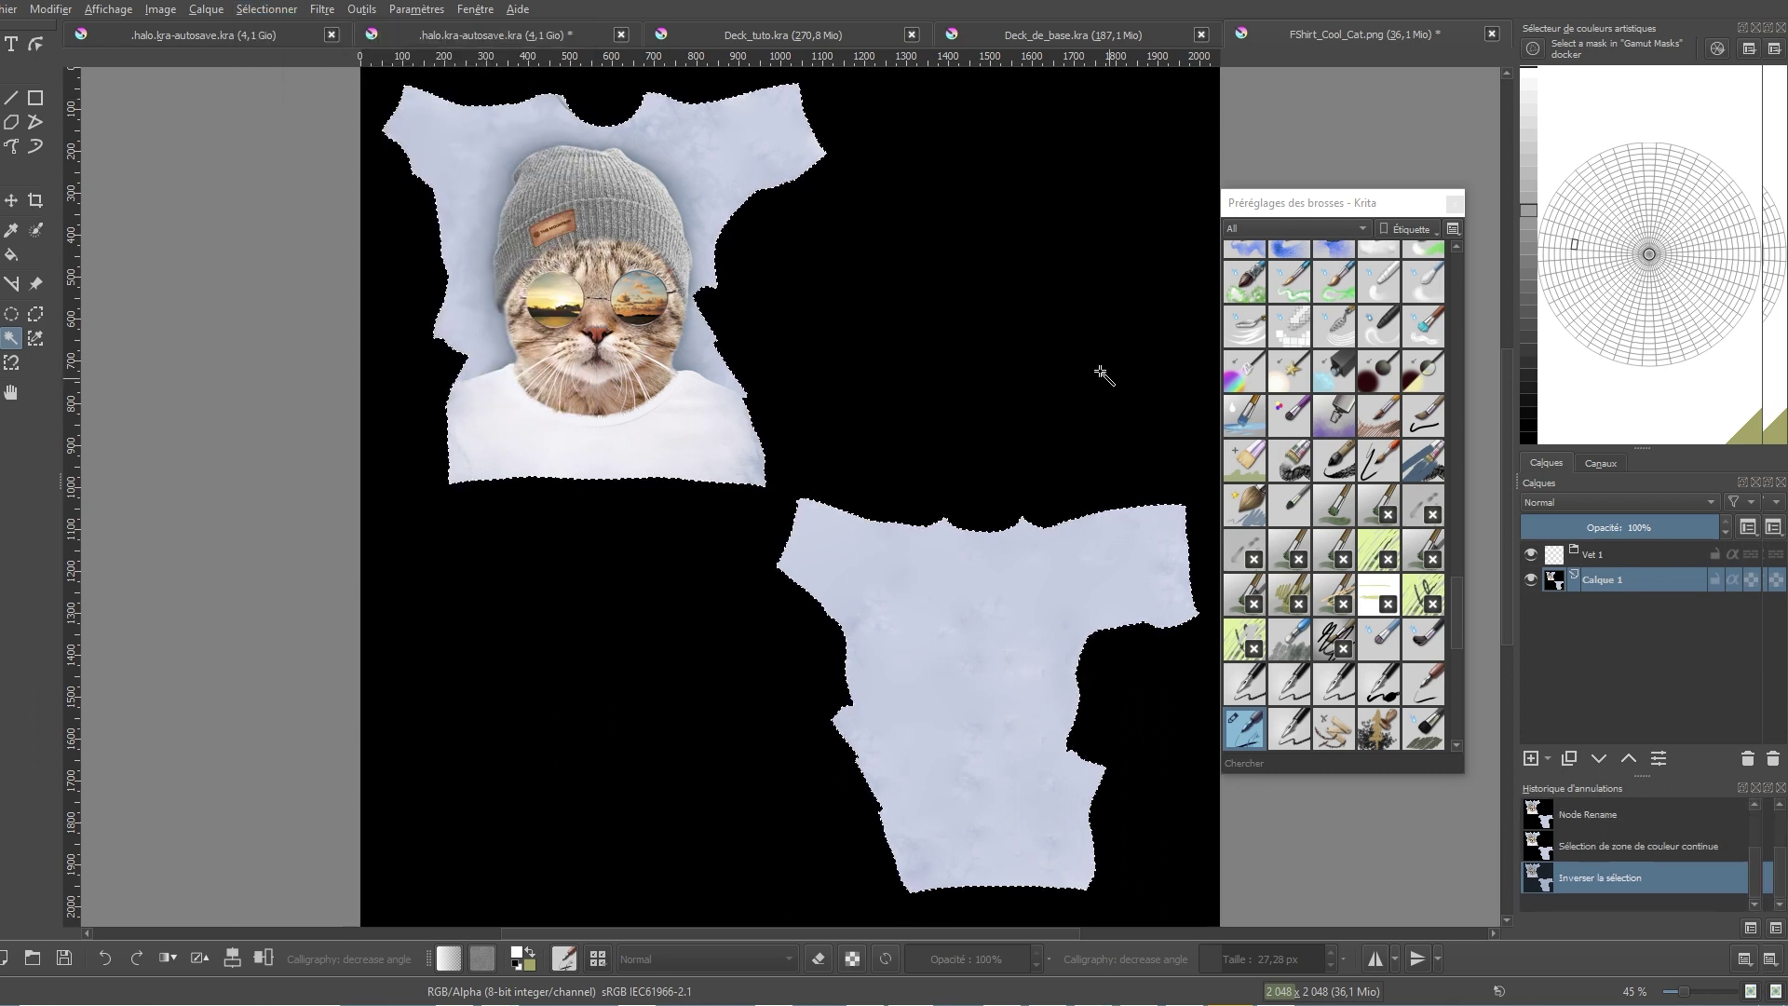
# Step: Add a transparency mask to the Vet 1 group from the shirt-shaped selection
pyautogui.click(1657, 550)
pyautogui.click(1548, 757)
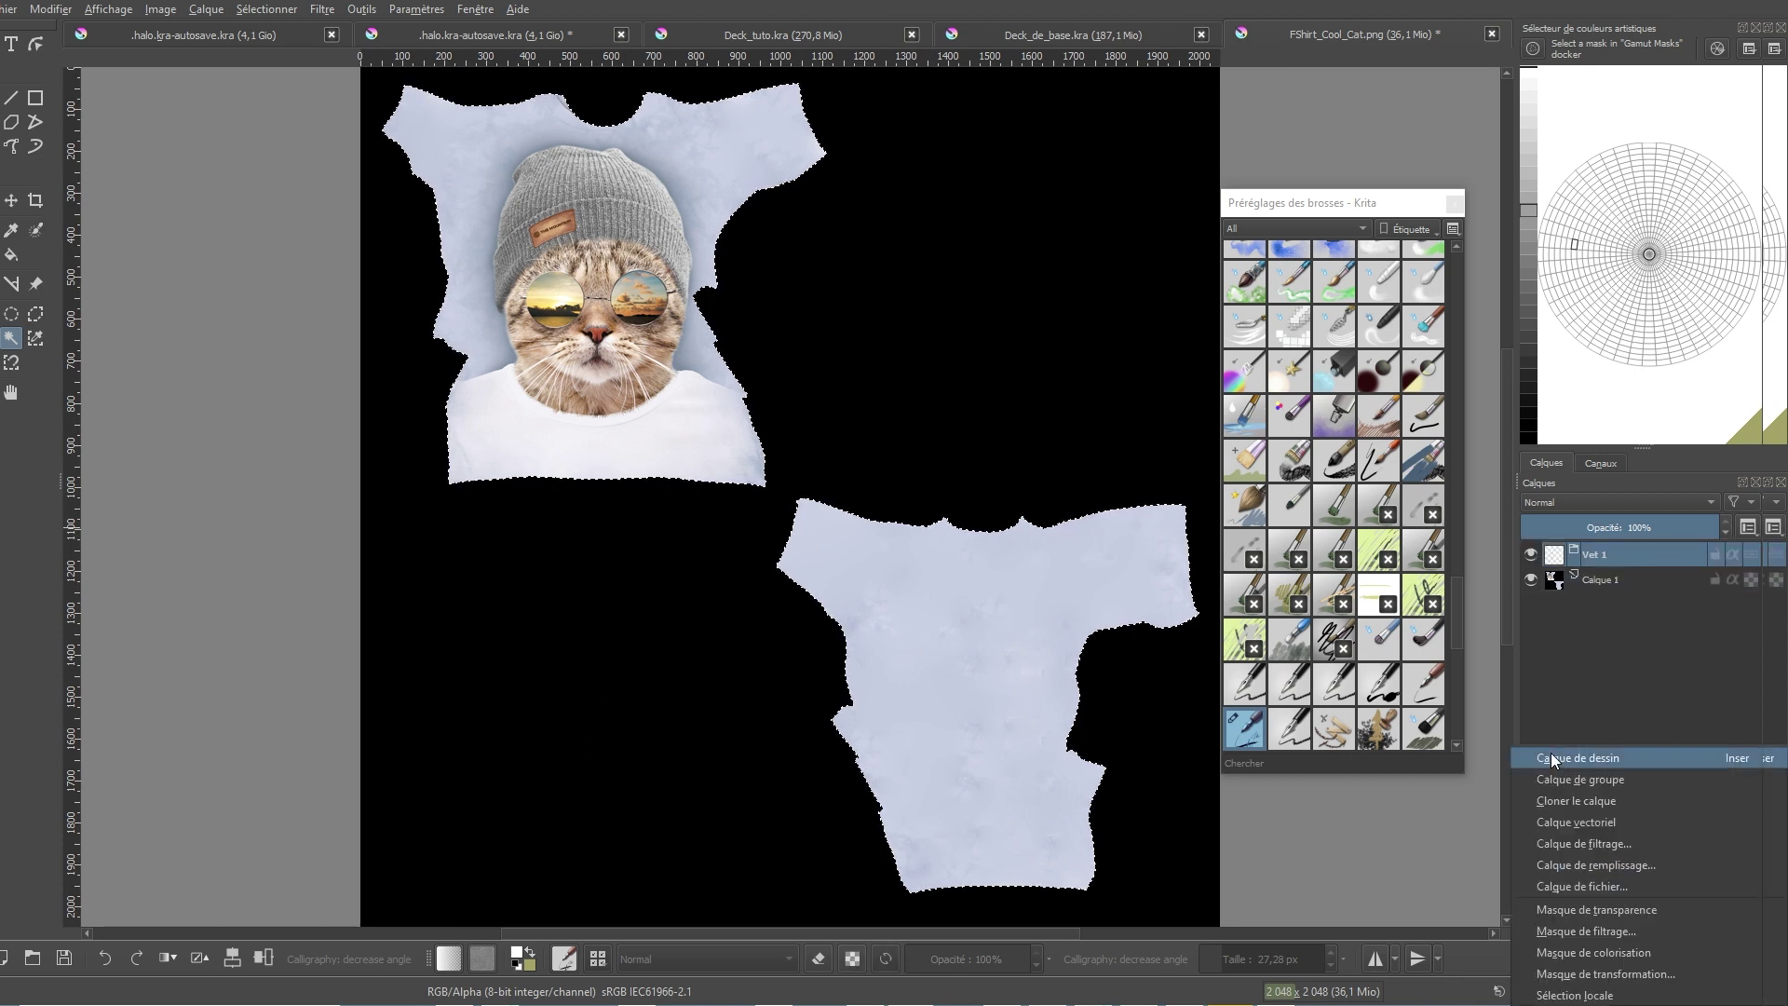
pyautogui.click(1639, 908)
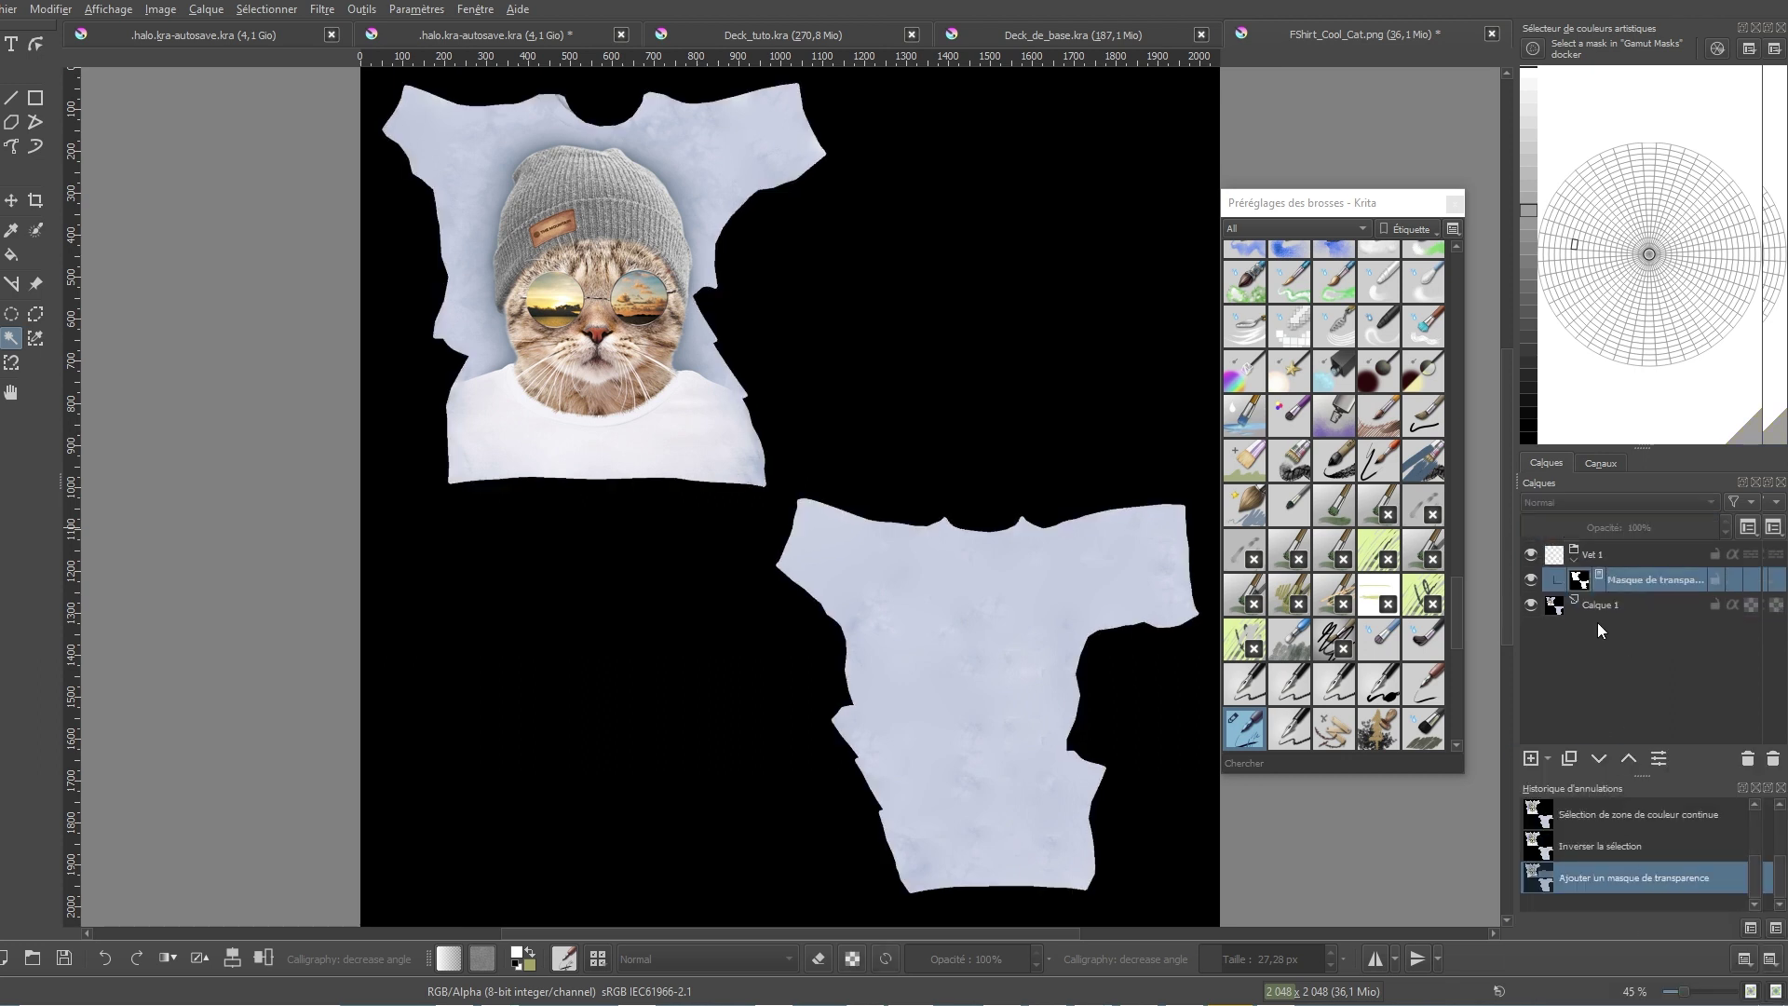
# Step: Add a paint layer directly above Calque 1 and fill it entirely with black
pyautogui.click(1663, 605)
pyautogui.press('Insert')
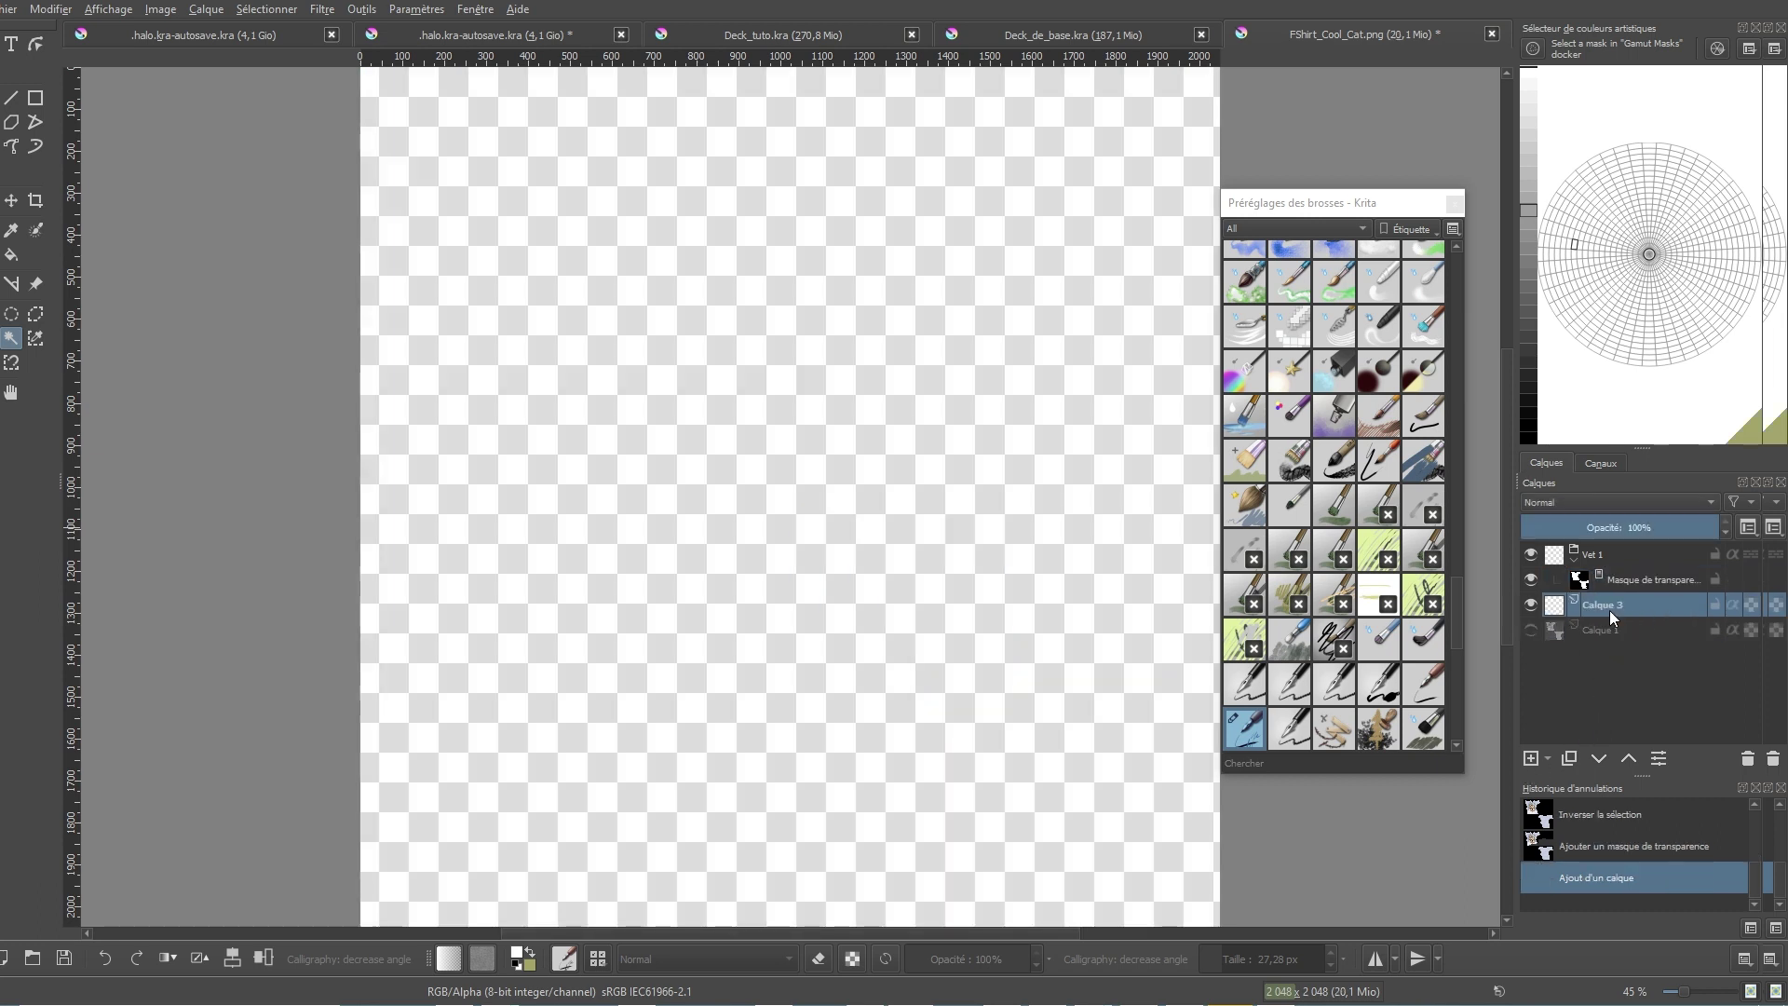
pyautogui.click(10, 255)
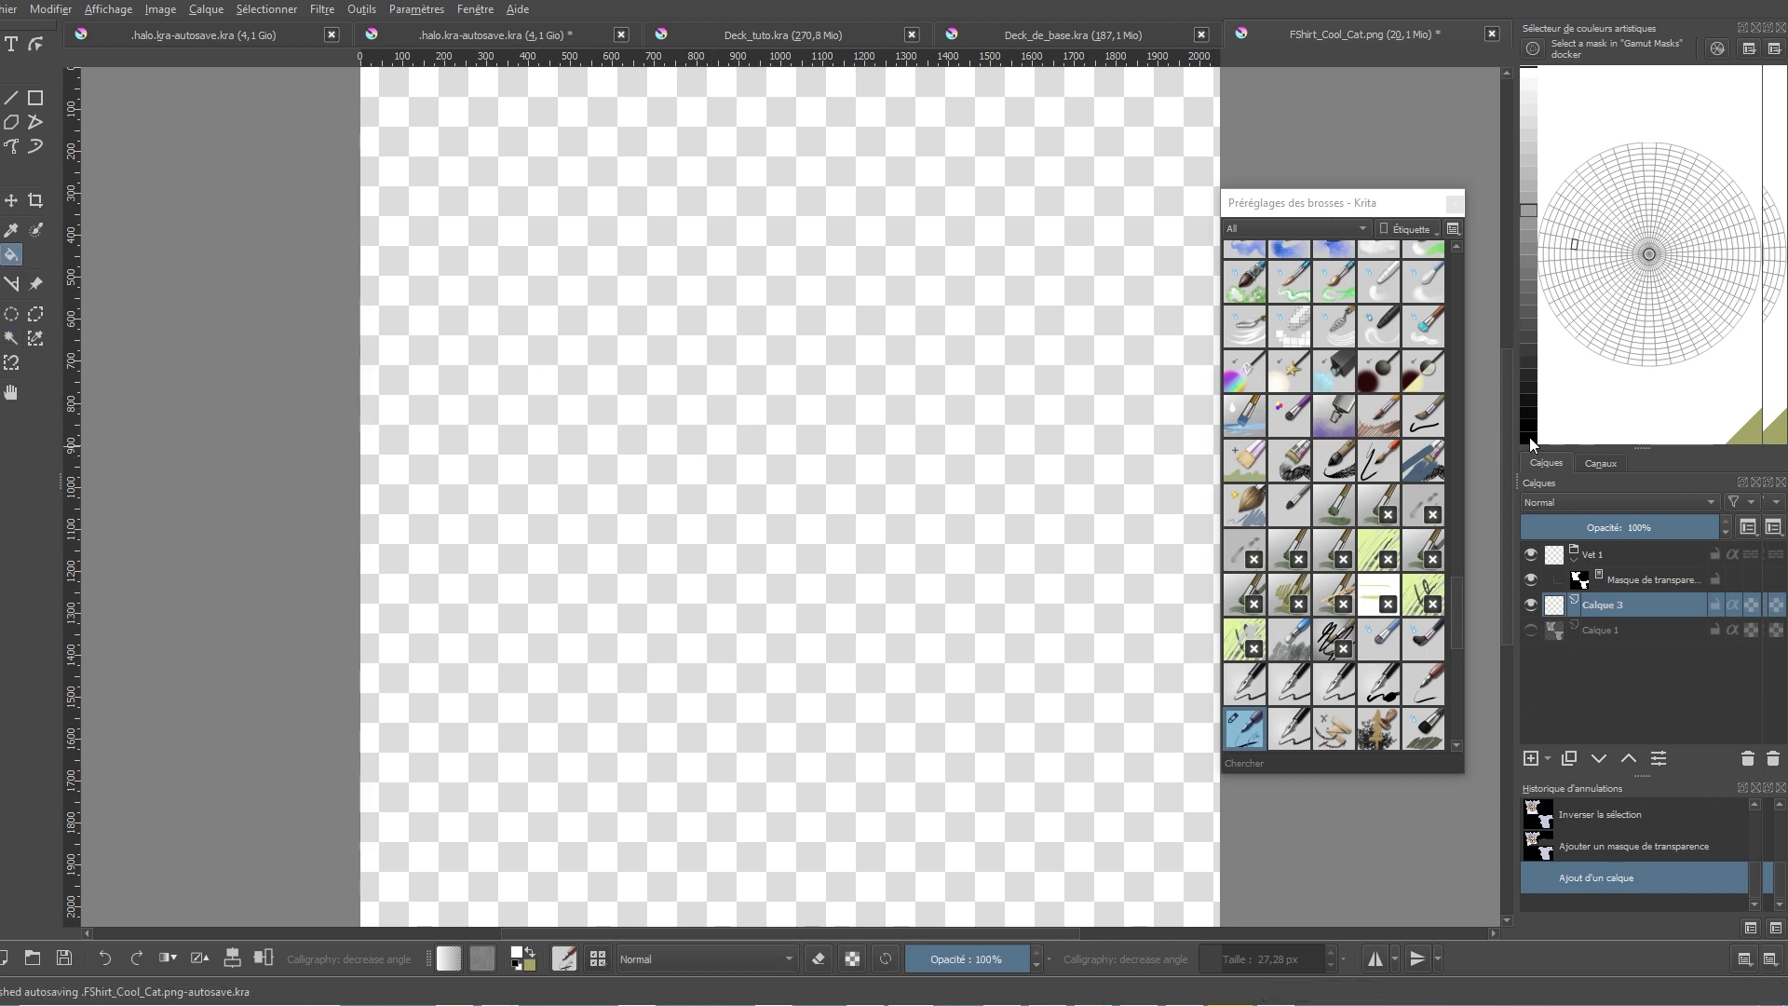
pyautogui.press('x')
pyautogui.click(900, 557)
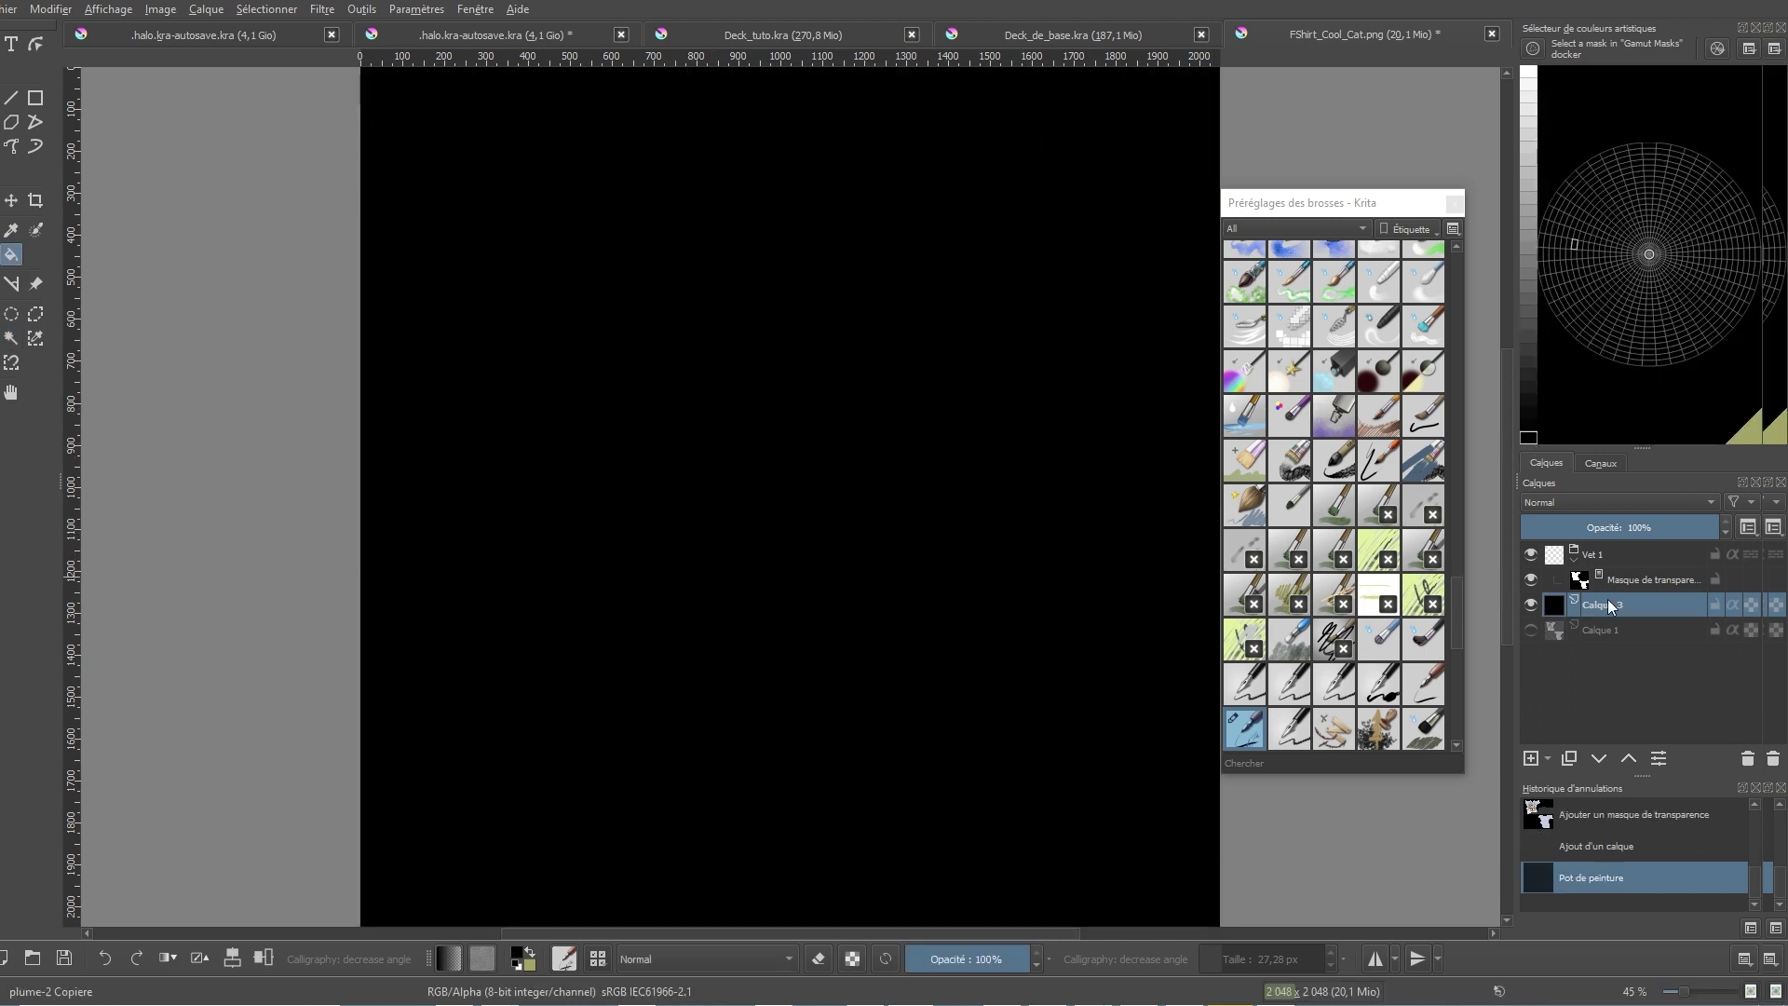
# Step: Add another paint layer inside the masked Vet 1 group and fill it with pink
pyautogui.press('Insert')
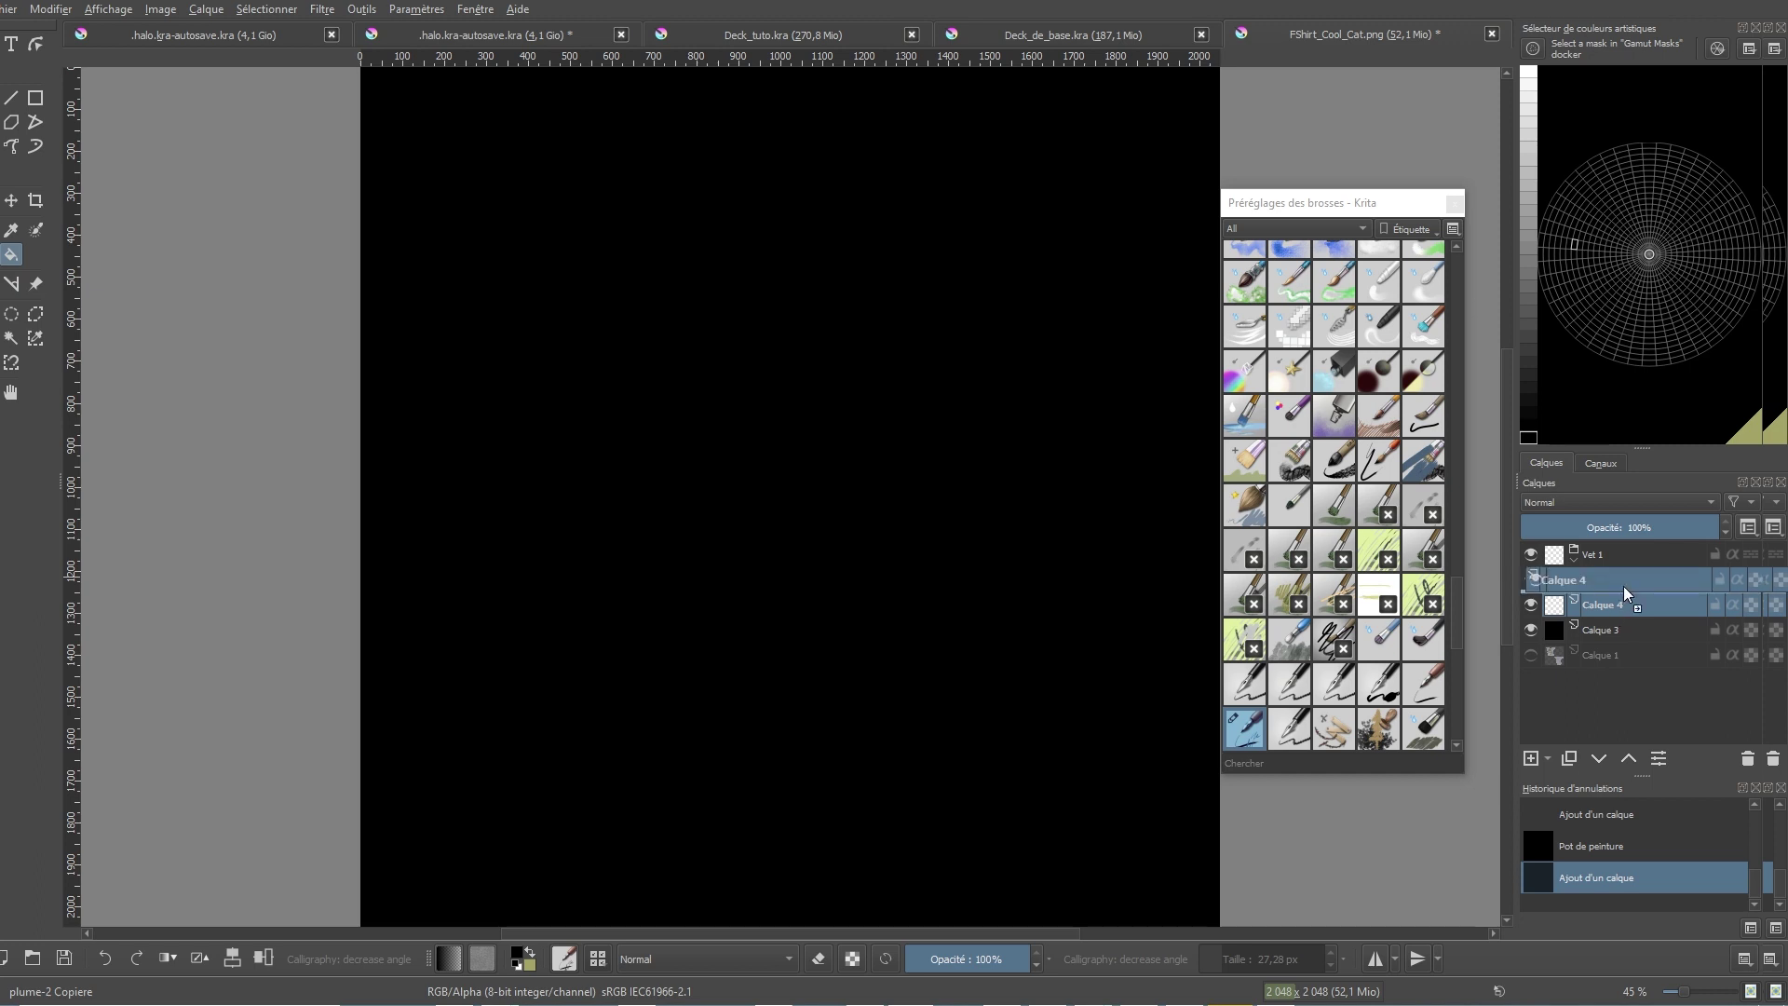
pyautogui.moveTo(1647, 577); pyautogui.dragTo(1649, 585)
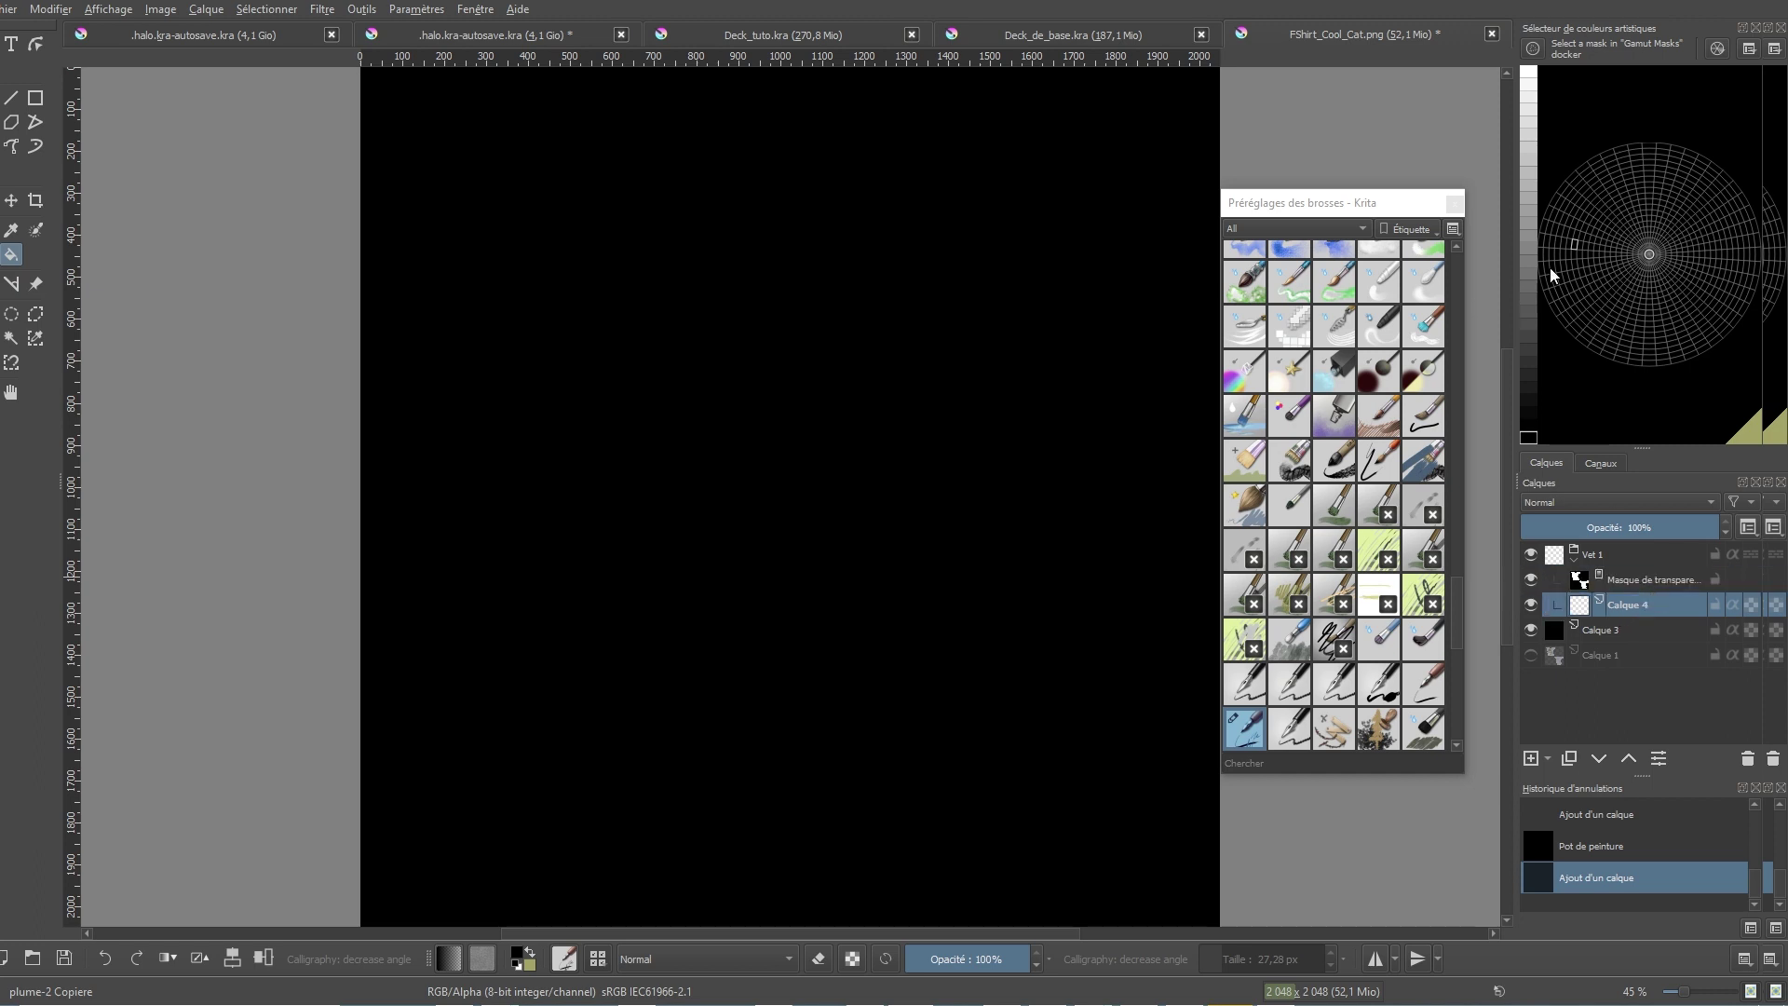
pyautogui.click(1569, 288)
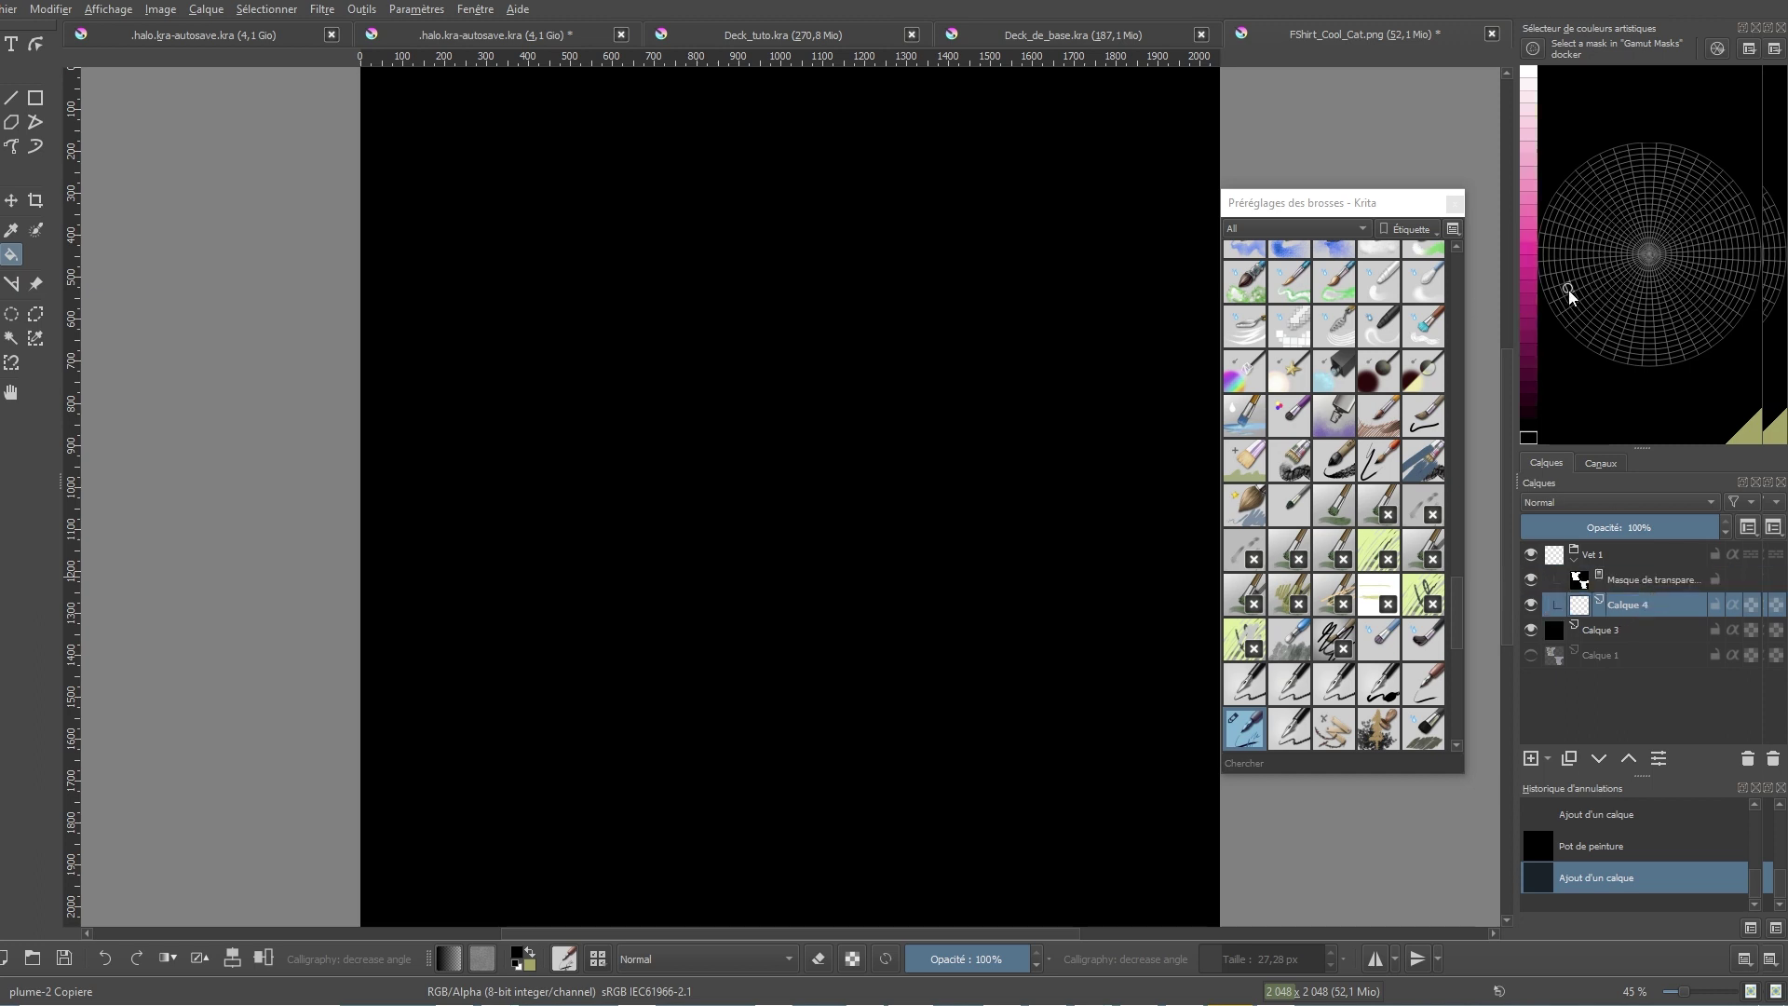
pyautogui.click(1529, 234)
pyautogui.click(764, 377)
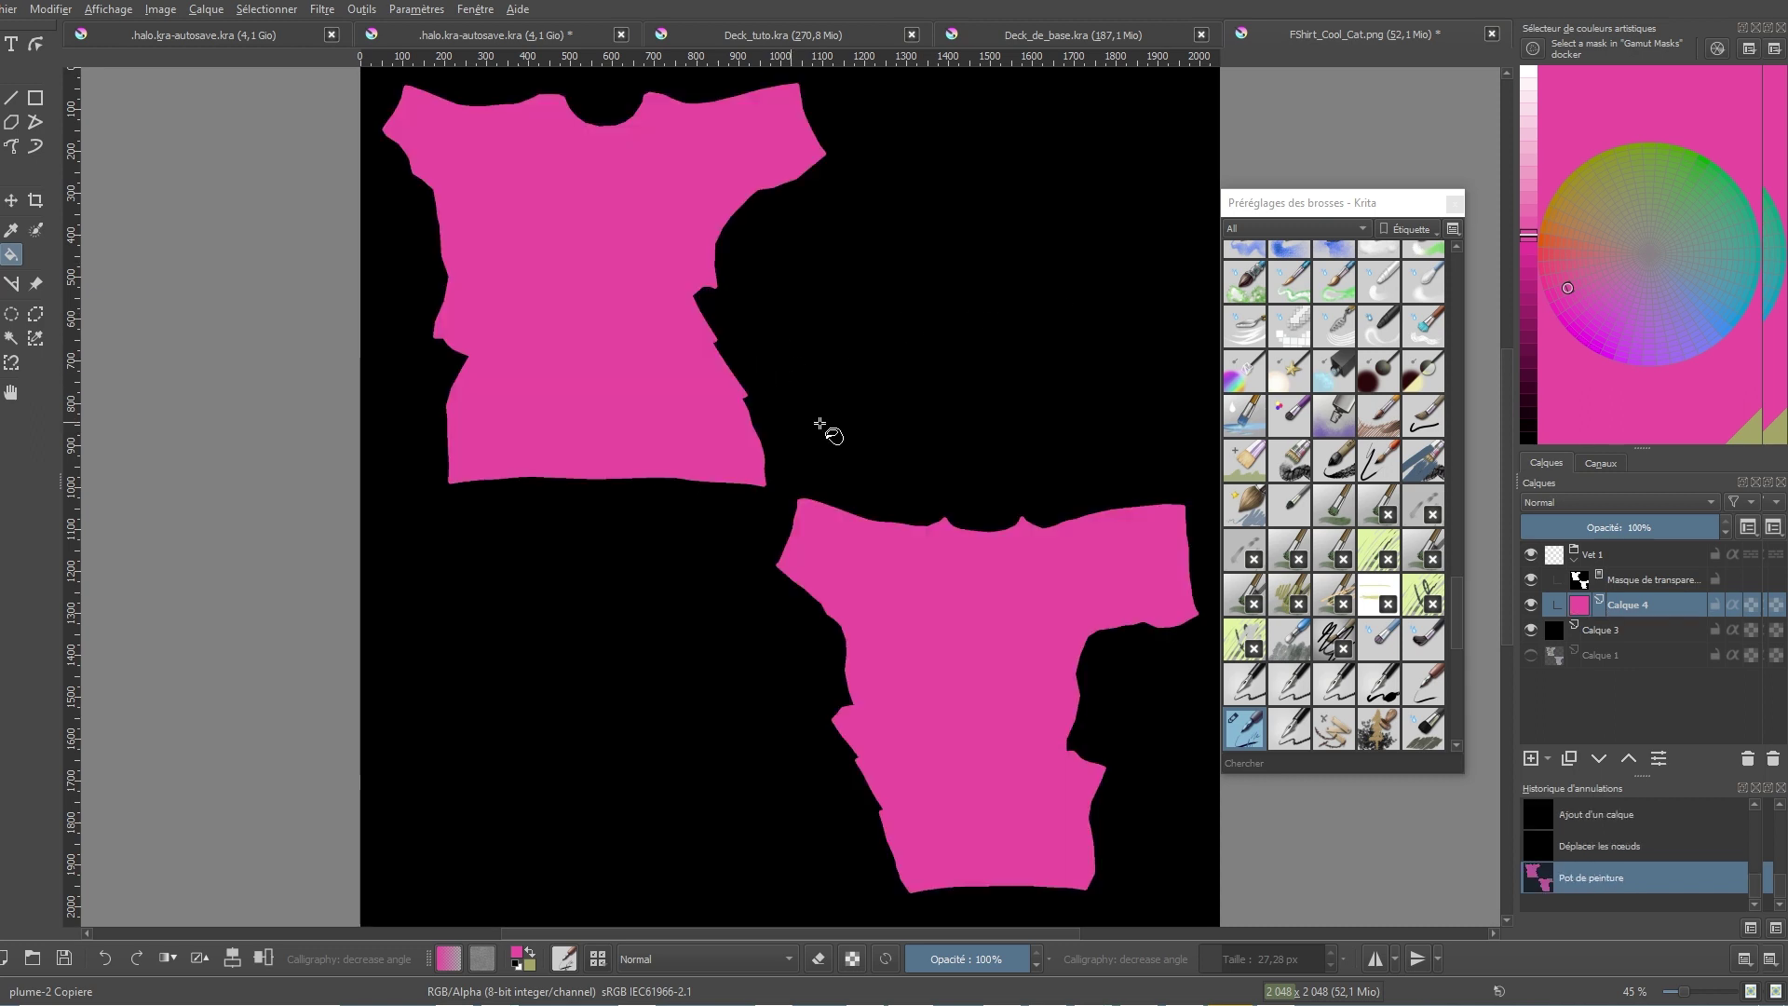
# Step: Refill the shirt colour layer in the Vet 1 group with light blue
pyautogui.click(1573, 244)
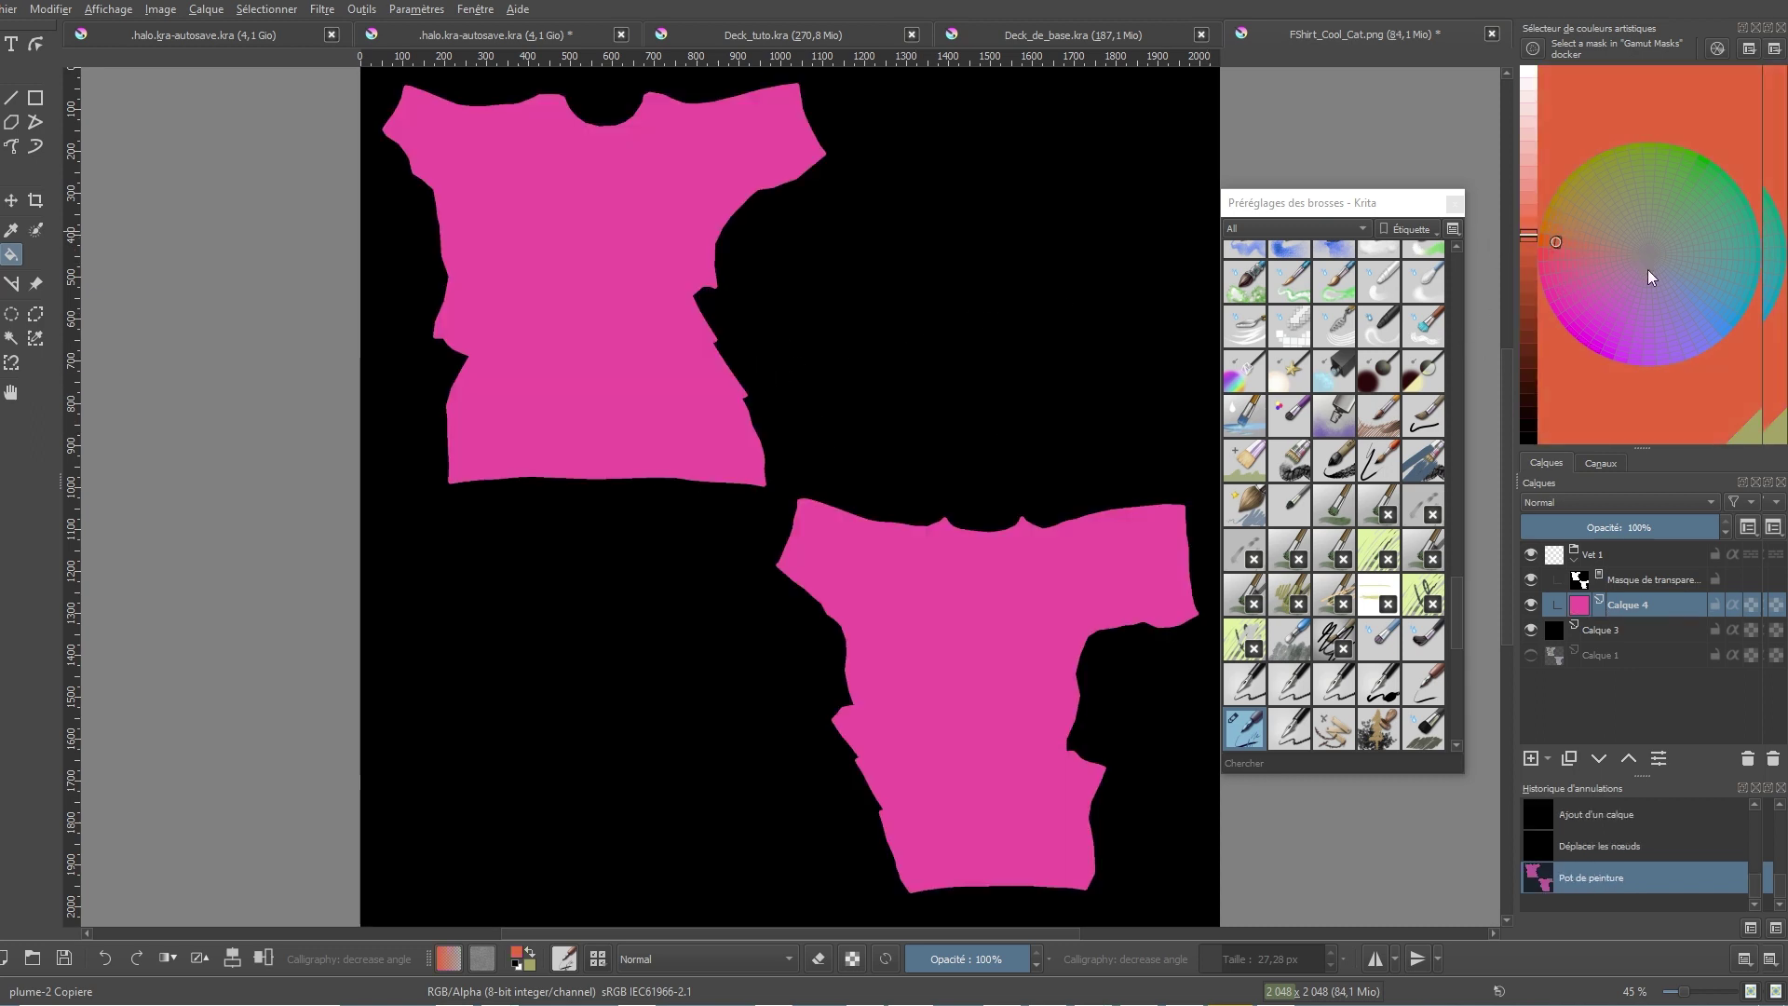
pyautogui.click(1659, 294)
pyautogui.click(1718, 308)
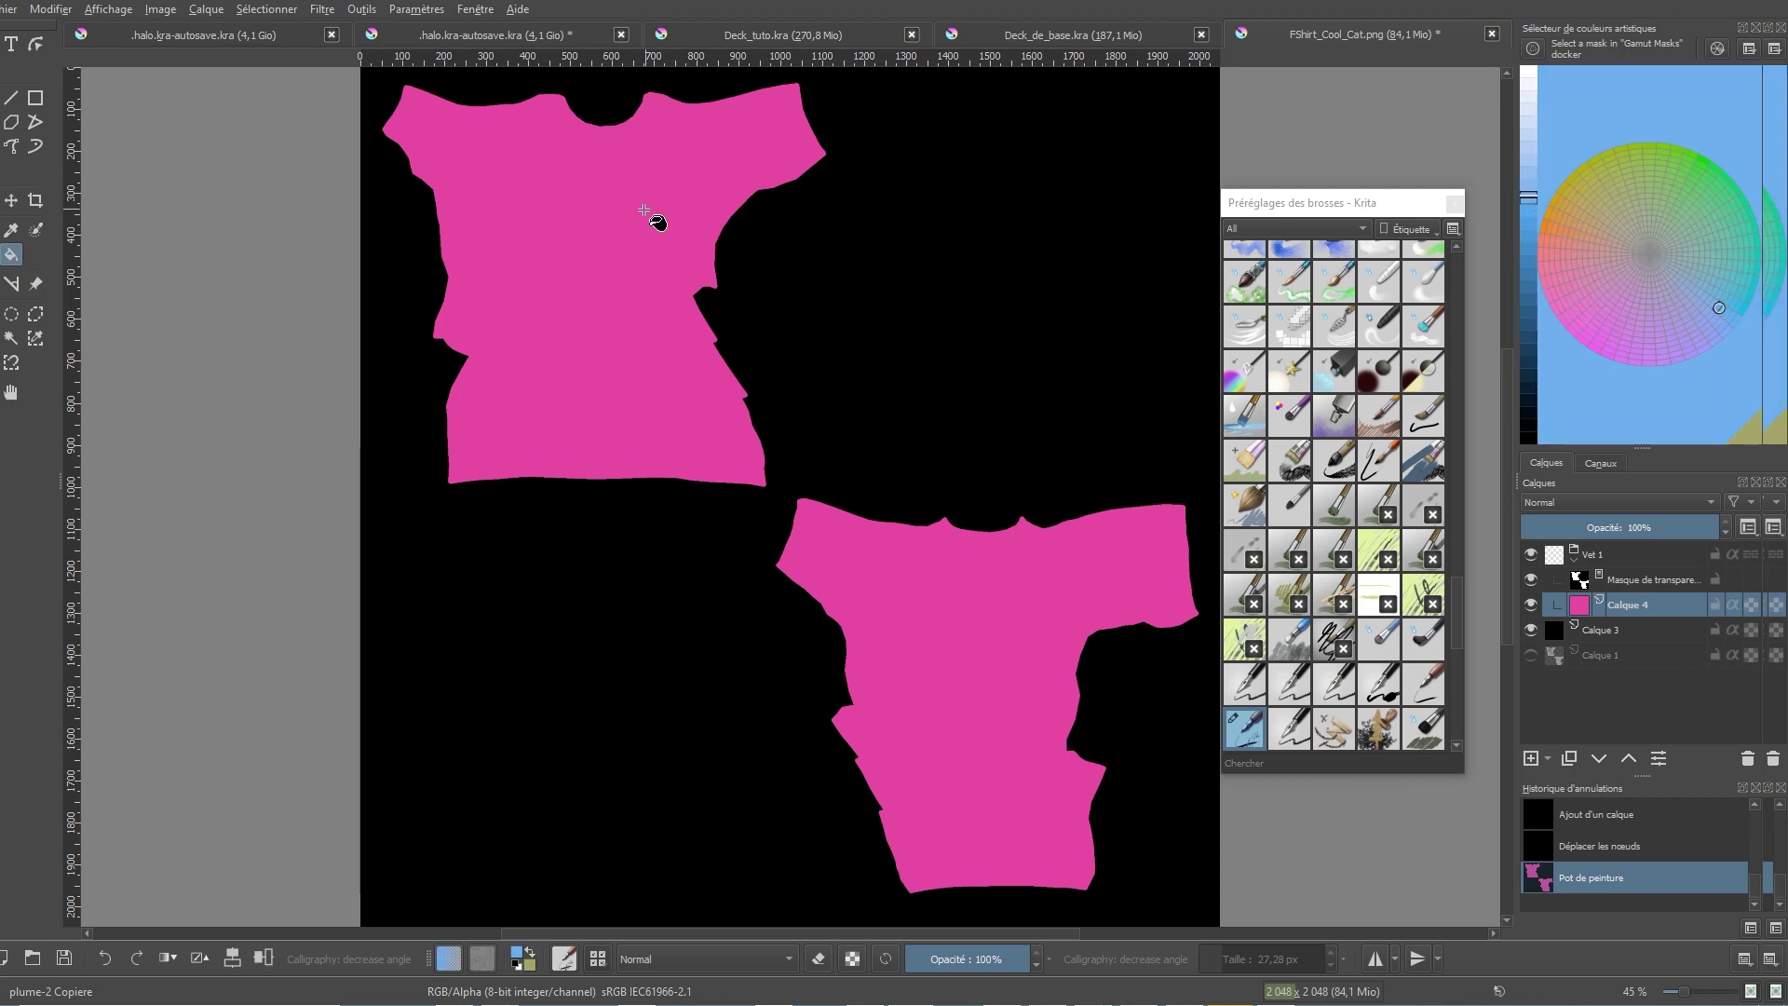
pyautogui.click(688, 384)
# Step: Insert the ouioui.png potato character as a new layer in the Vet 1 group, scaled down and centred on the shirt front's chest
pyautogui.rightClick(585, 303)
pyautogui.click(607, 312)
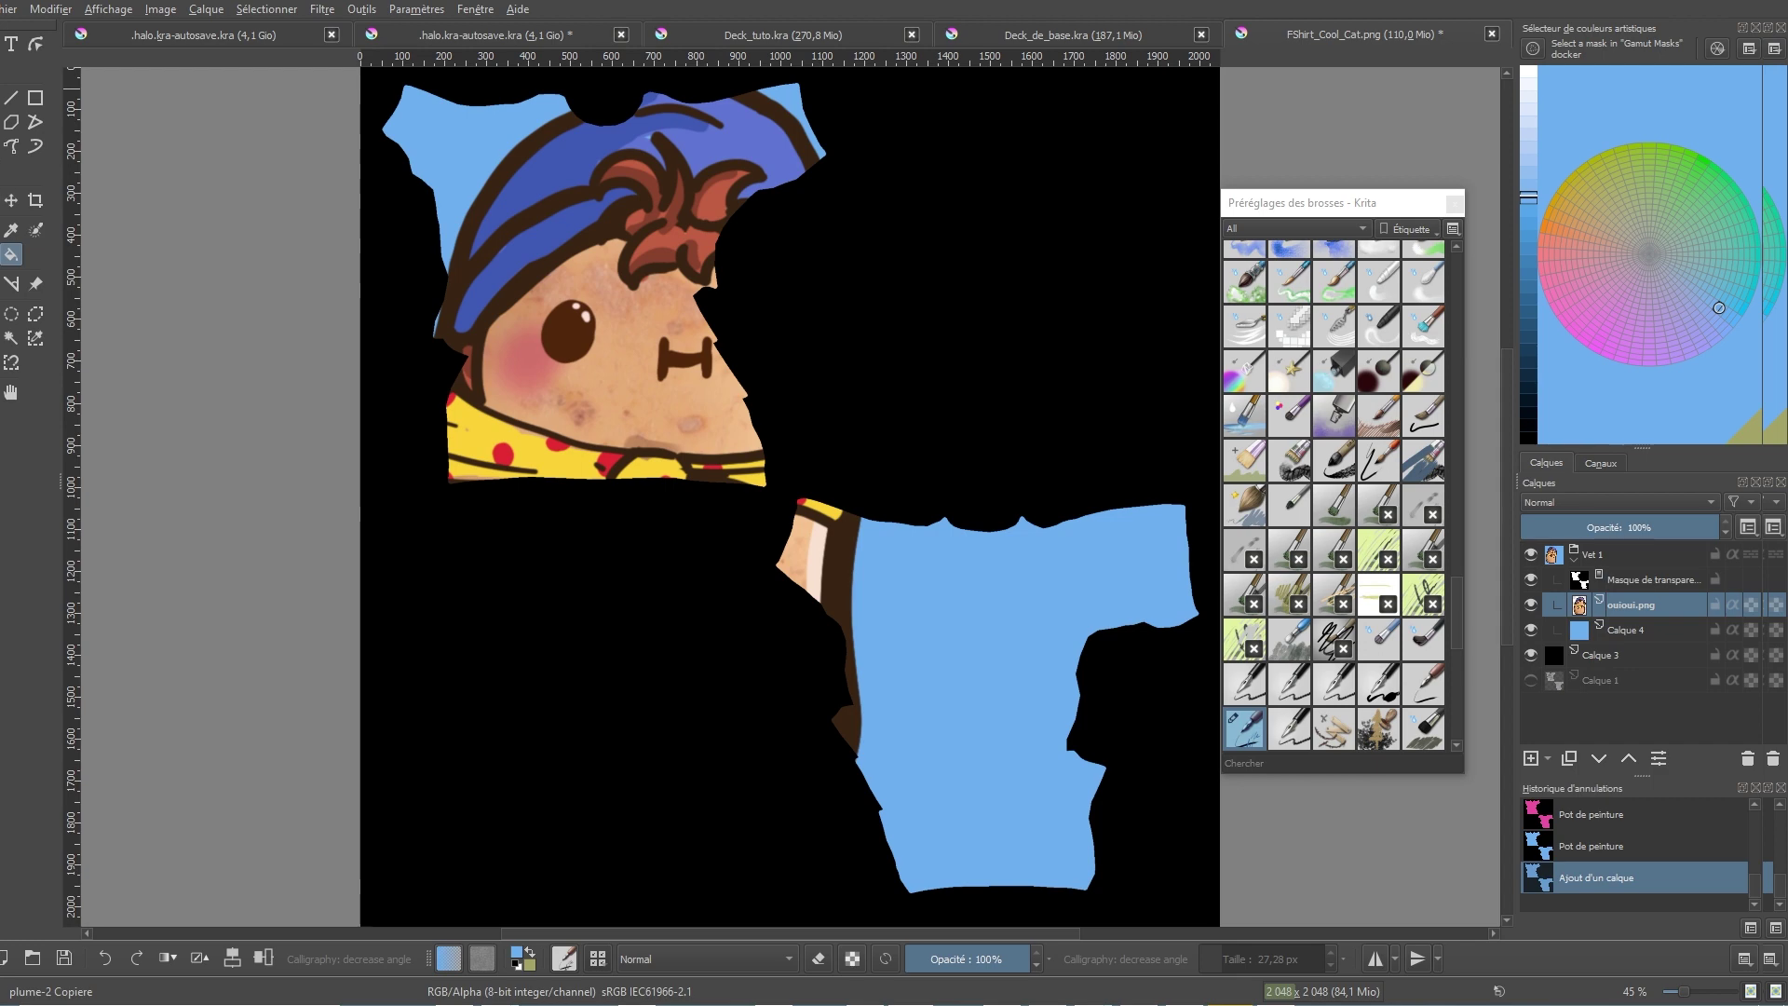
pyautogui.hotkey('ctrl', 't')
pyautogui.moveTo(367, 75); pyautogui.dragTo(751, 651)
pyautogui.moveTo(844, 713); pyautogui.dragTo(594, 245)
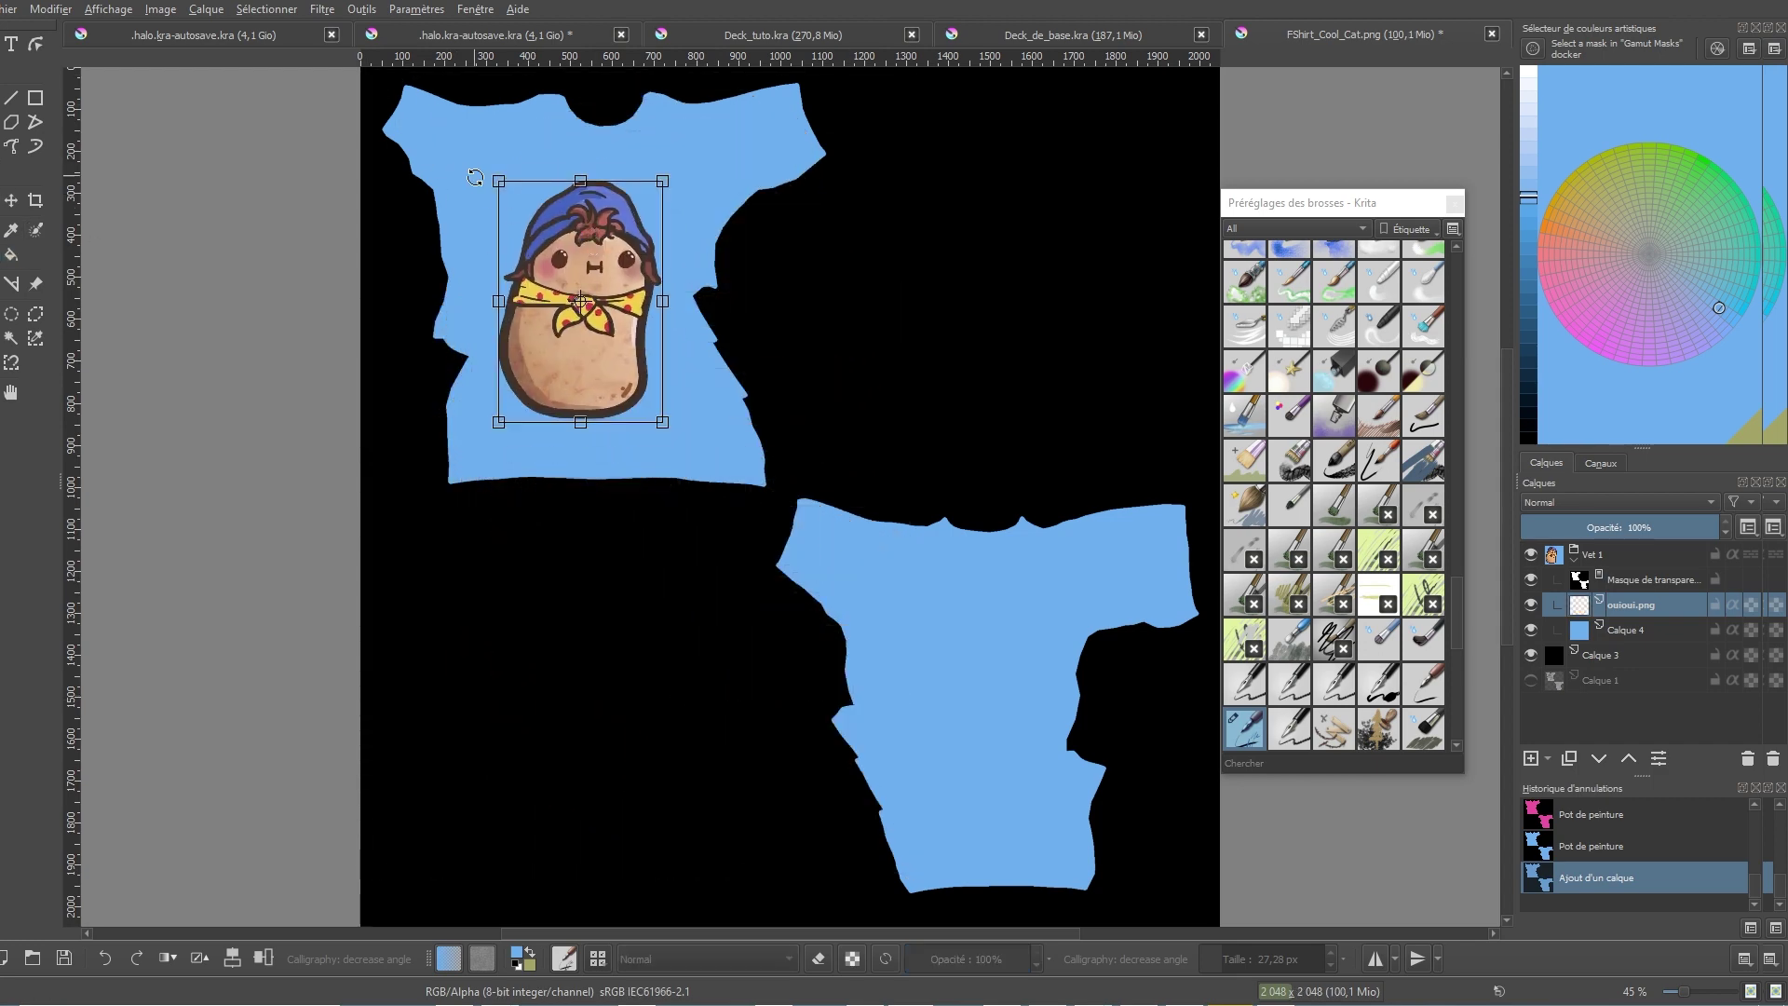
pyautogui.moveTo(501, 183); pyautogui.dragTo(518, 191)
pyautogui.moveTo(597, 270); pyautogui.dragTo(602, 237)
pyautogui.press('Return')
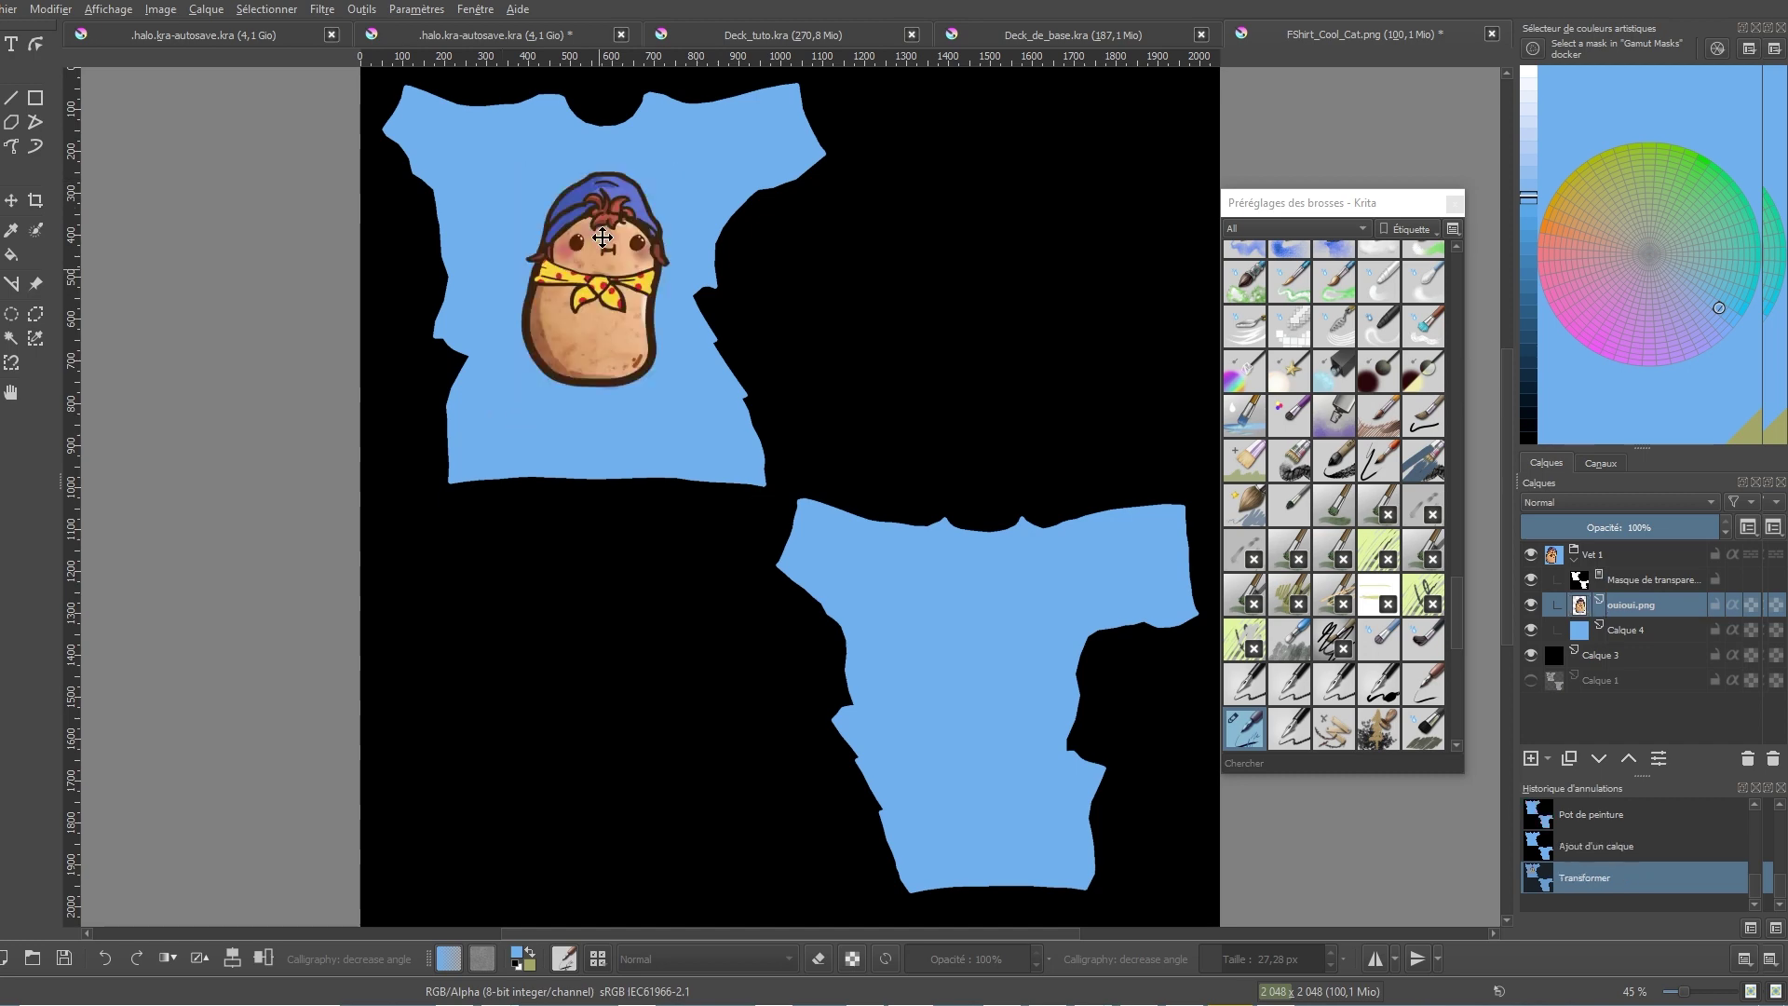
# Step: Export the image as a PNG named FShirt_ouioui in the cat shirts folder under Gear, with the default PNG options
pyautogui.click(8, 9)
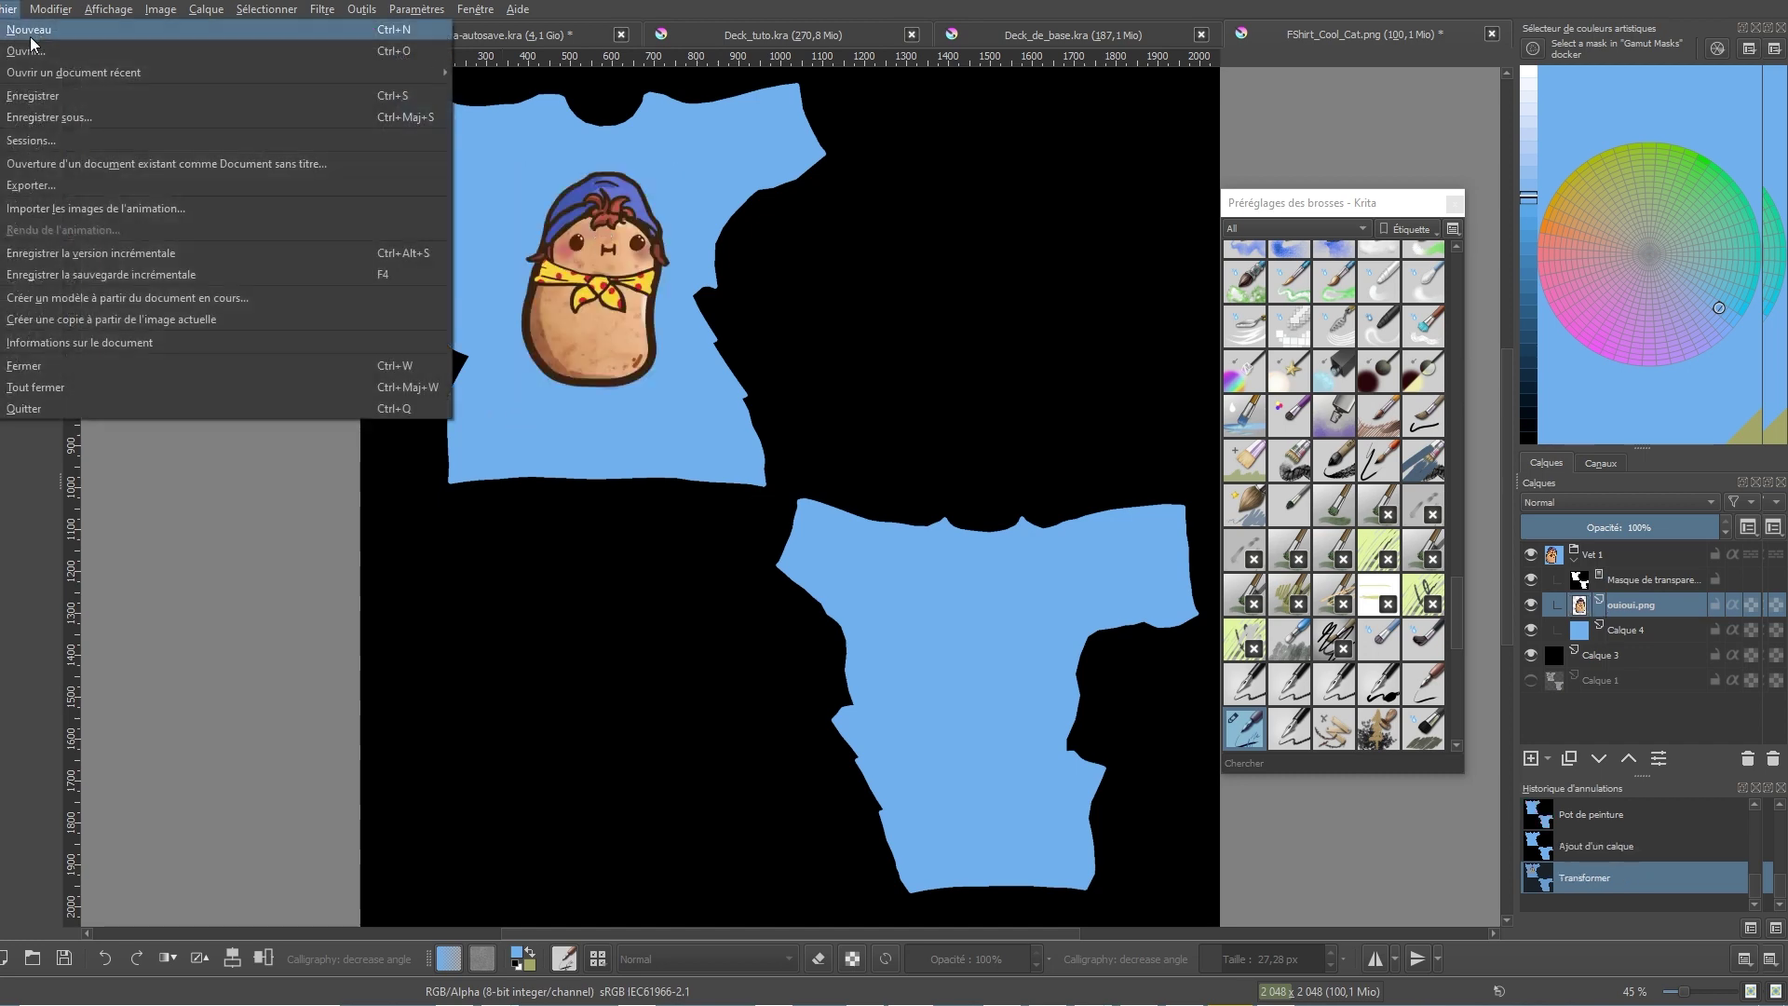
pyautogui.click(56, 180)
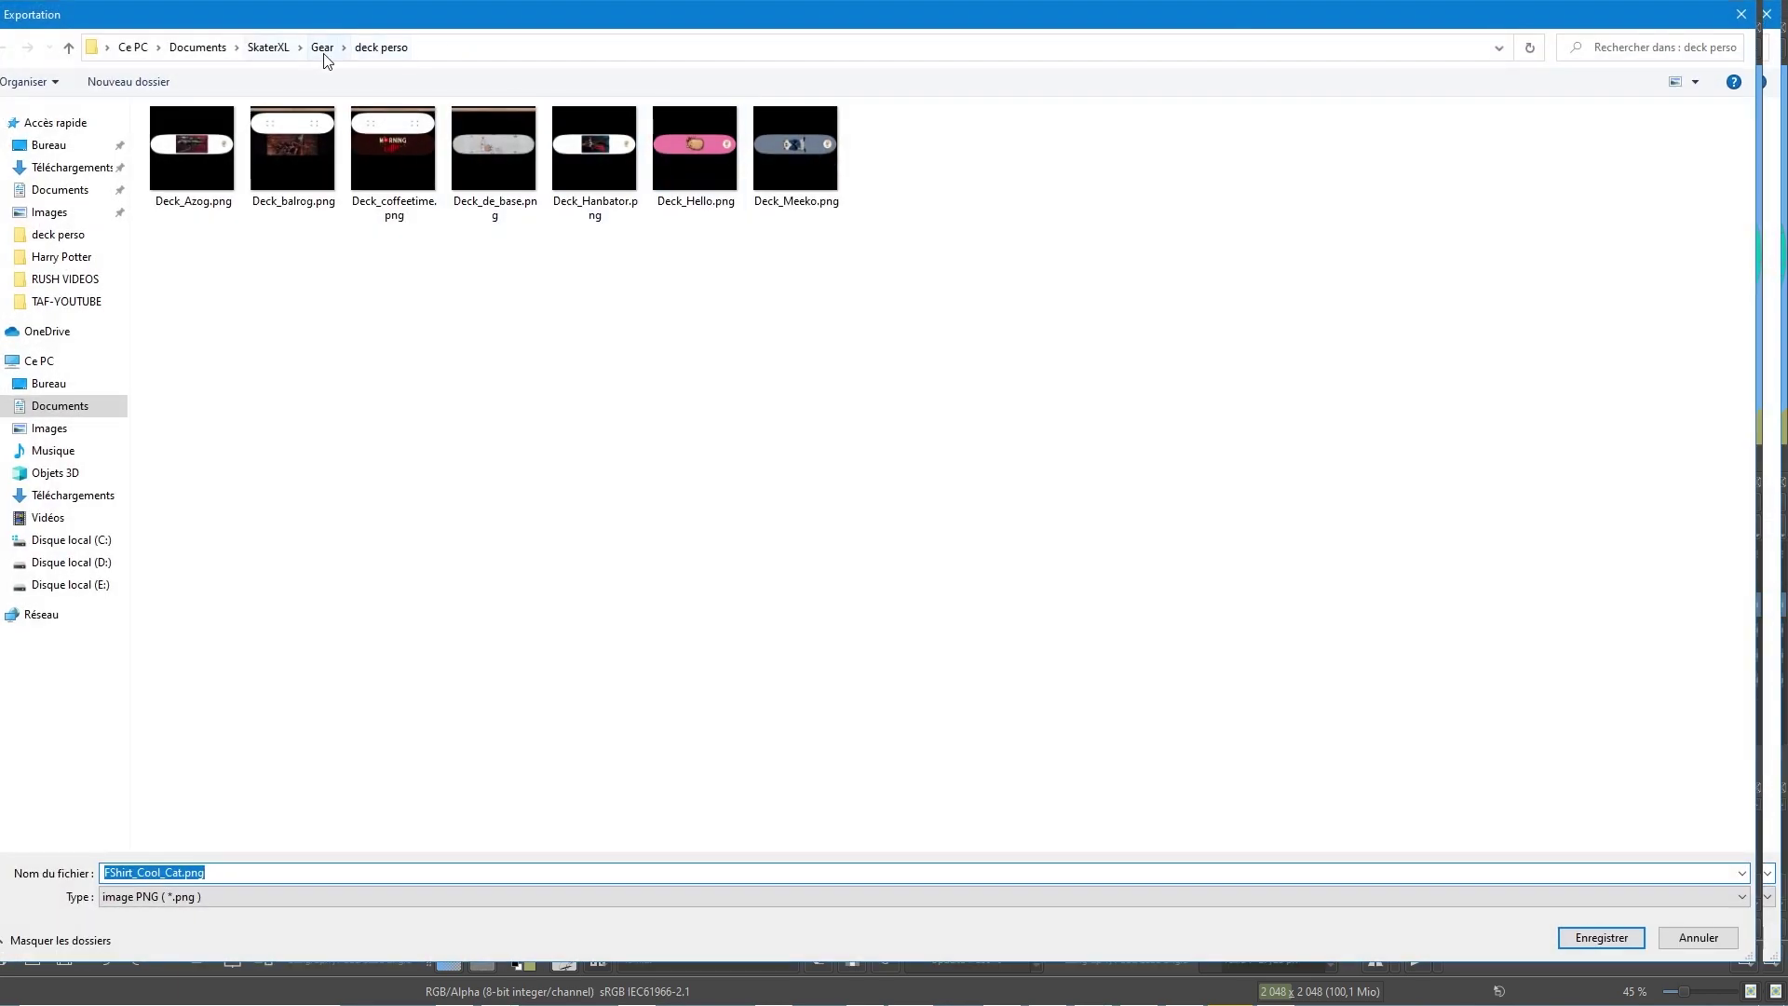
pyautogui.click(324, 56)
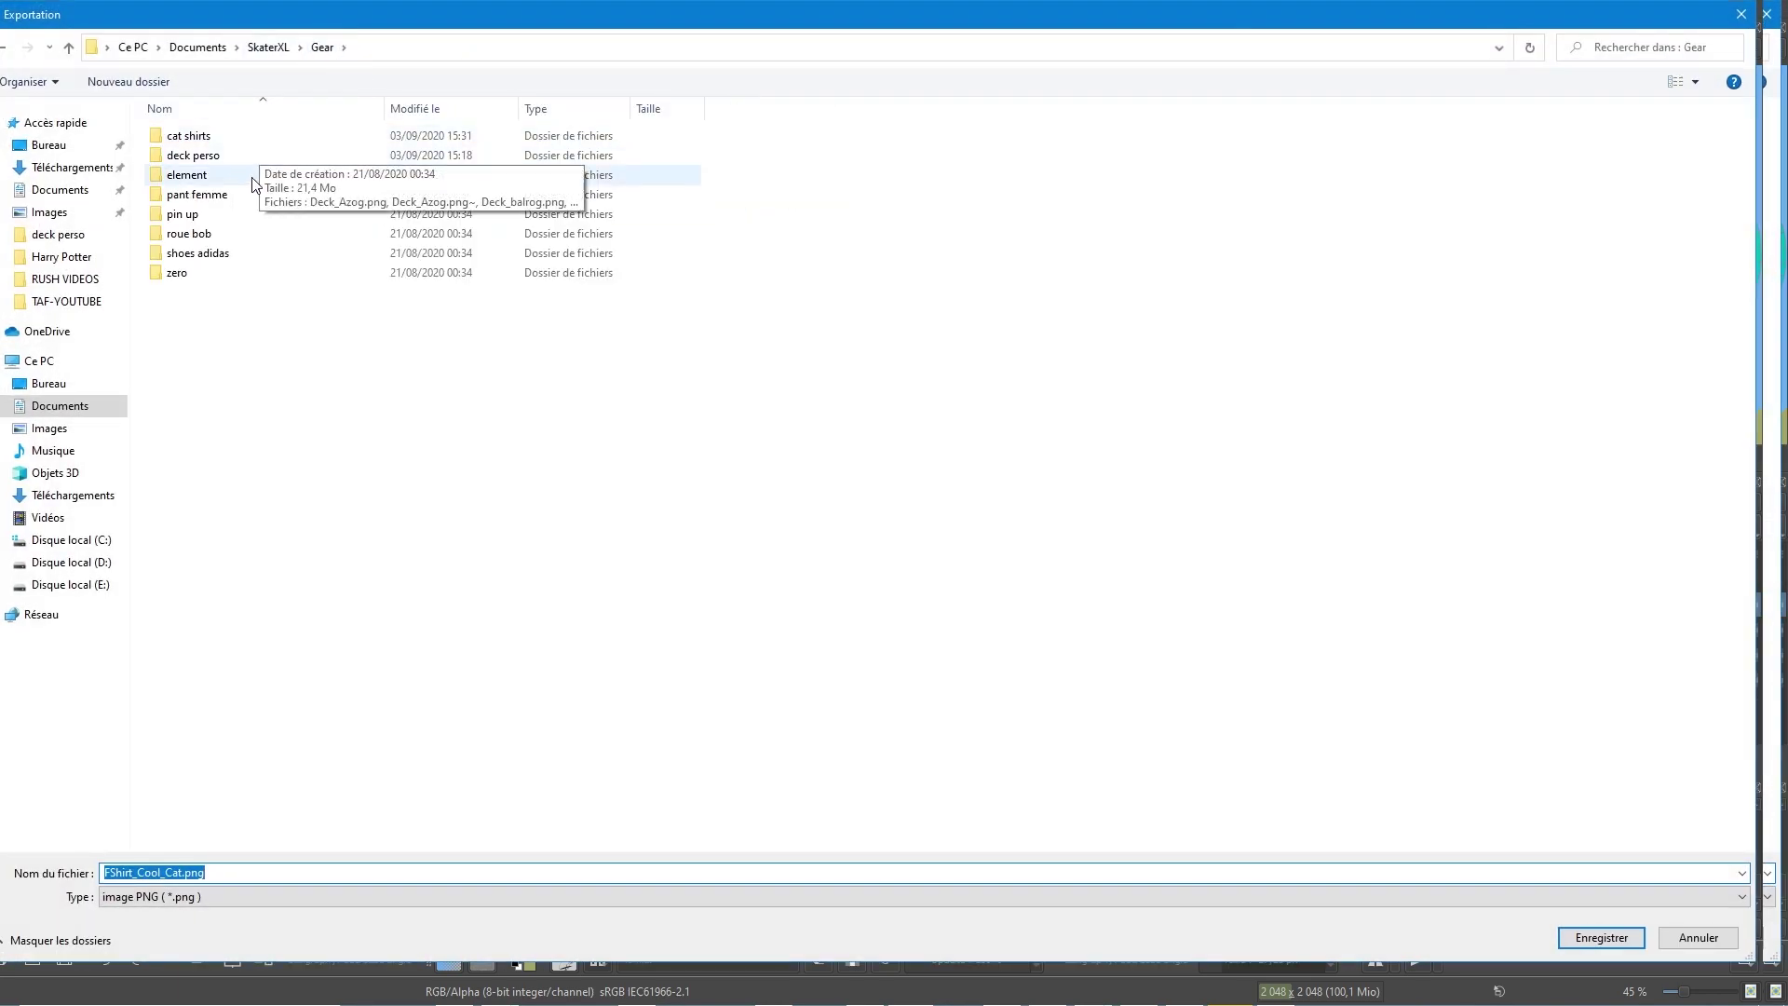
pyautogui.doubleClick(218, 138)
pyautogui.click(231, 871)
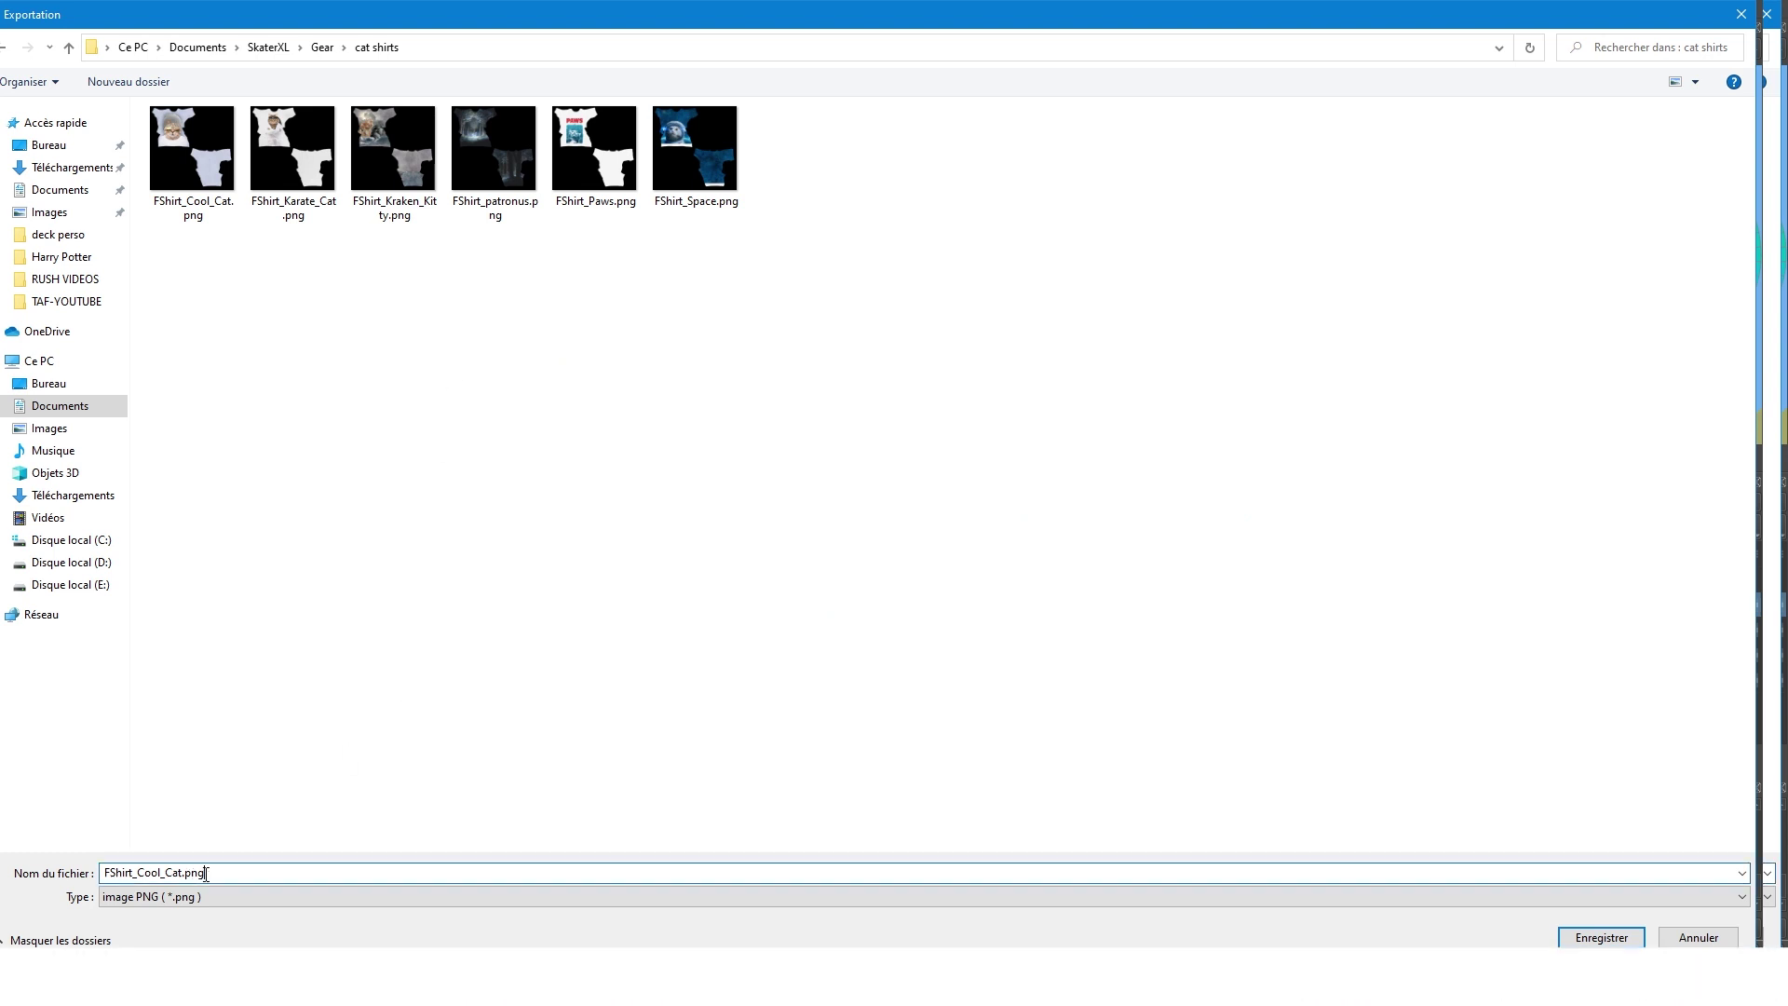
pyautogui.moveTo(225, 881); pyautogui.dragTo(139, 874)
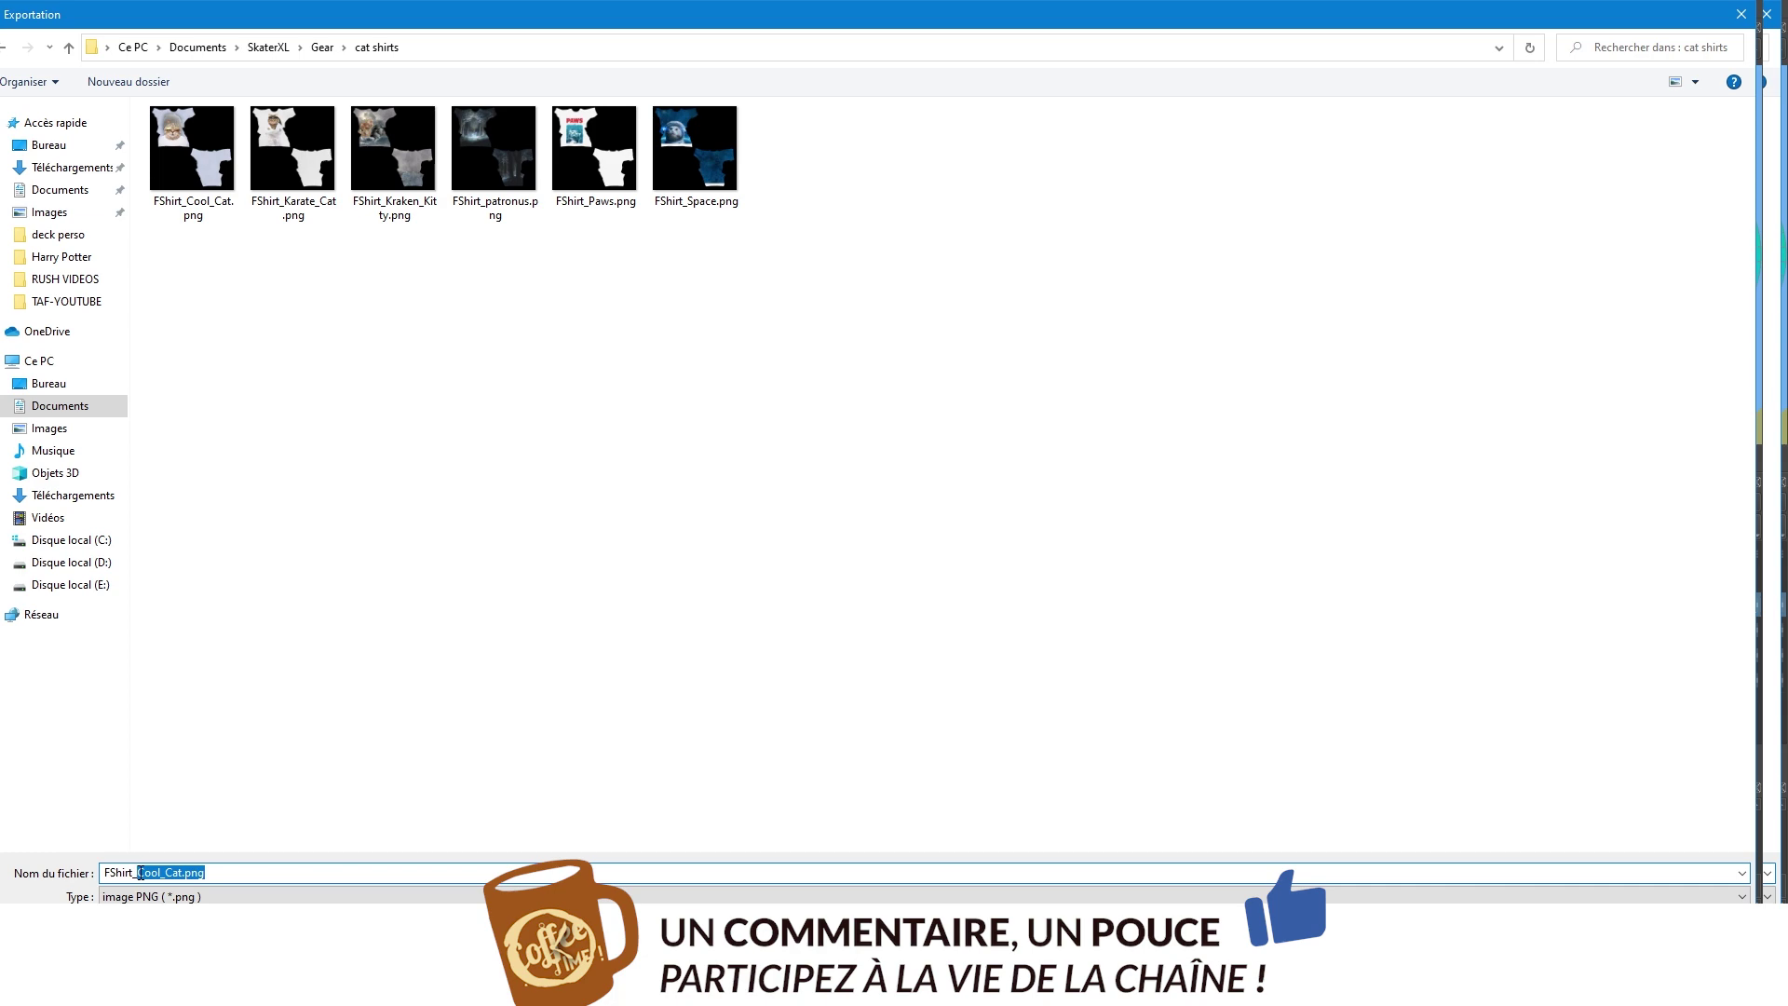
pyautogui.write('ouioui')
pyautogui.press('Return')
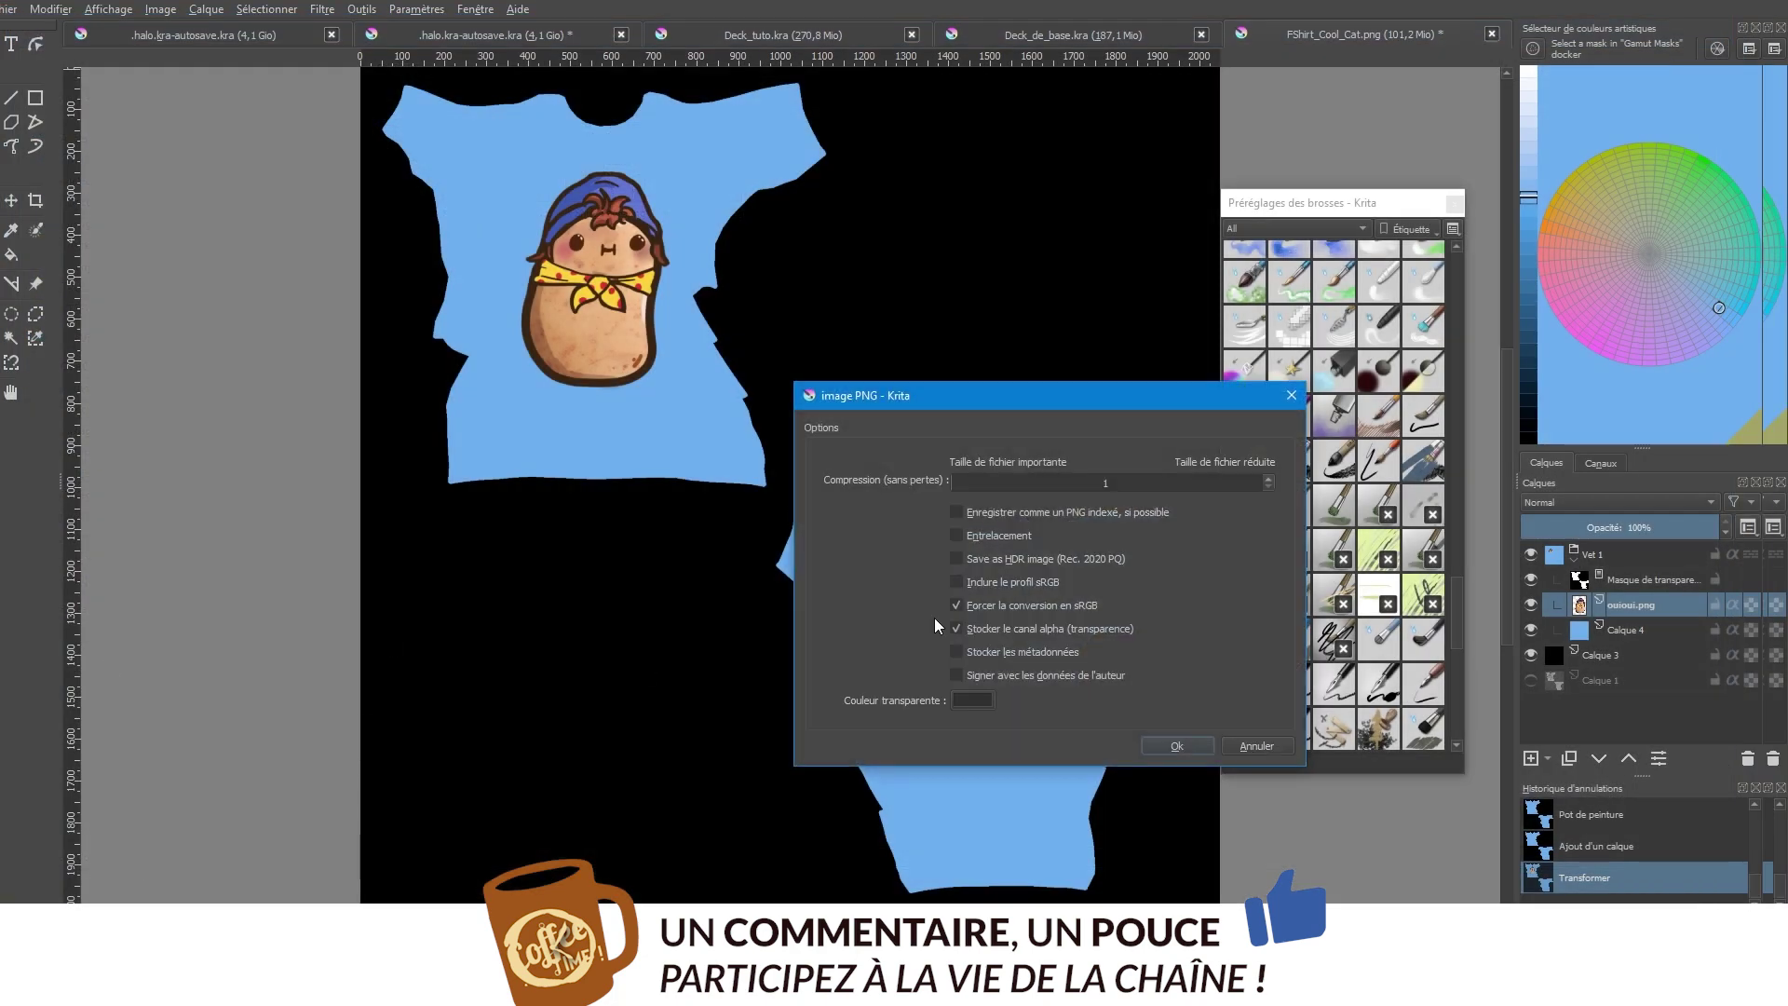
pyautogui.click(1183, 750)
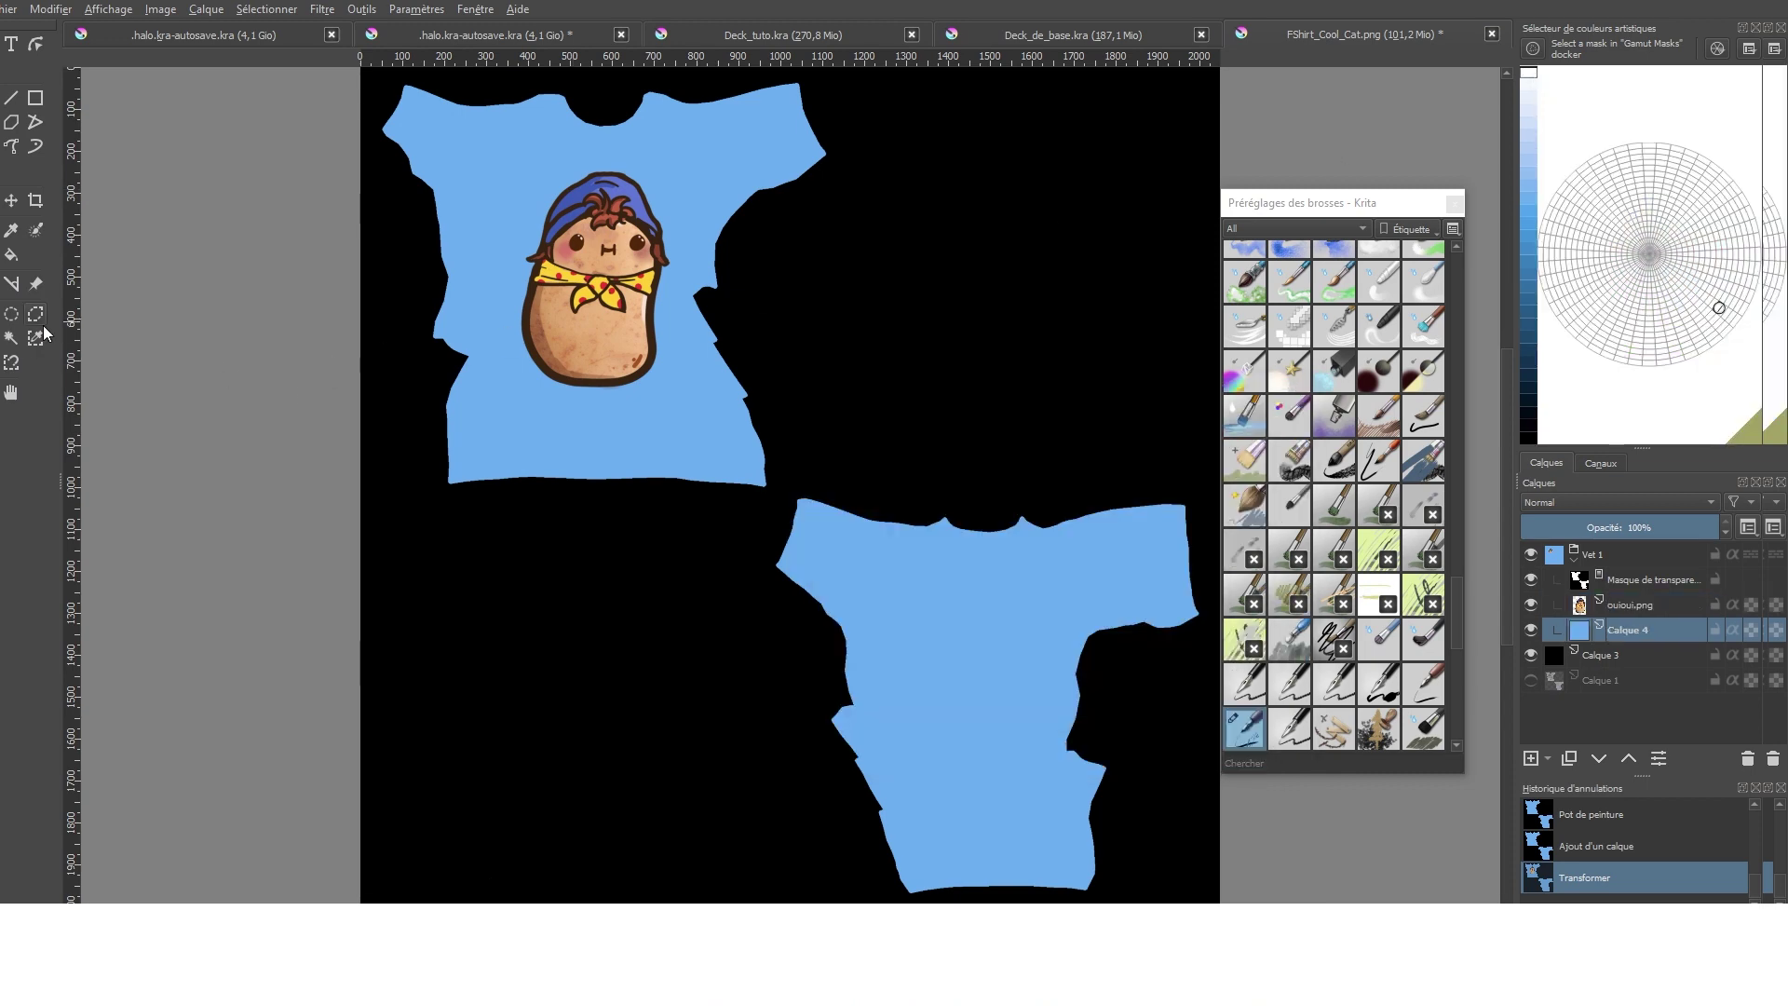
# Step: Fill the shirt colour layer Calque 4 with white and hide the ouioui.png layer
pyautogui.click(11, 254)
pyautogui.click(470, 179)
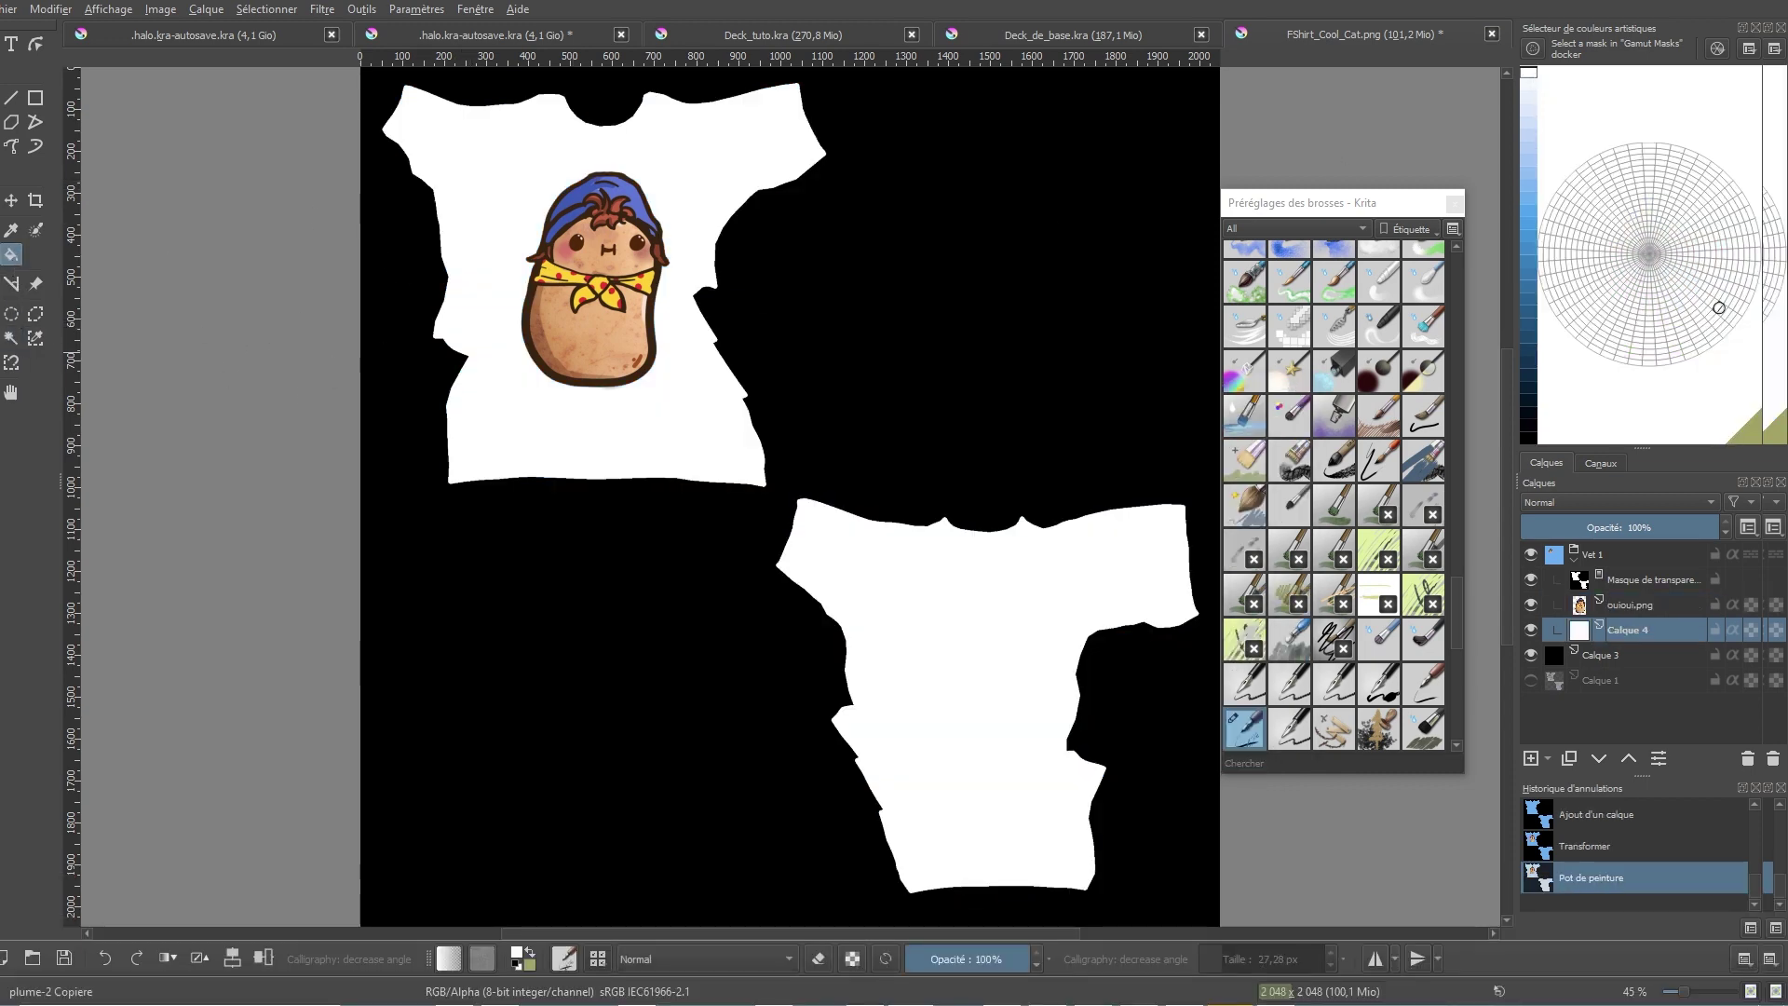
pyautogui.click(1531, 605)
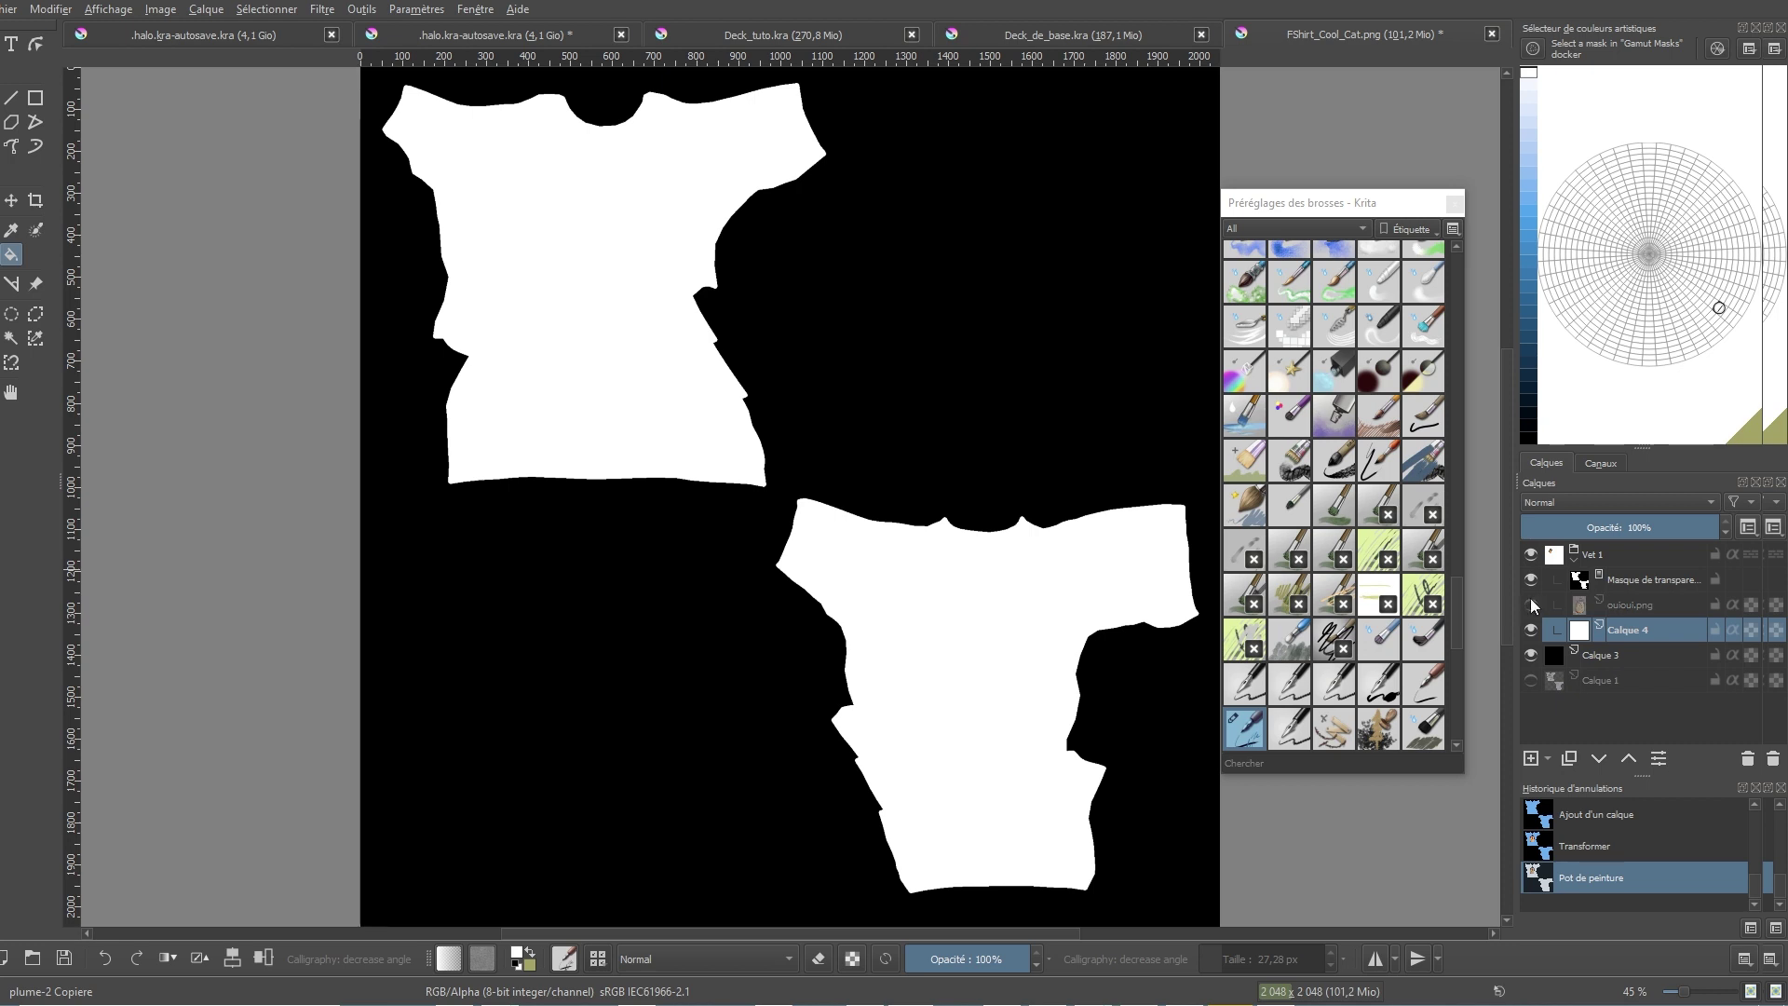
# Step: Insert the logo-03.png Coffee Time logo as a new layer in the Vet 1 group, scaled down onto the shirt front's chest
pyautogui.moveTo(487, 607); pyautogui.dragTo(577, 356)
pyautogui.click(646, 364)
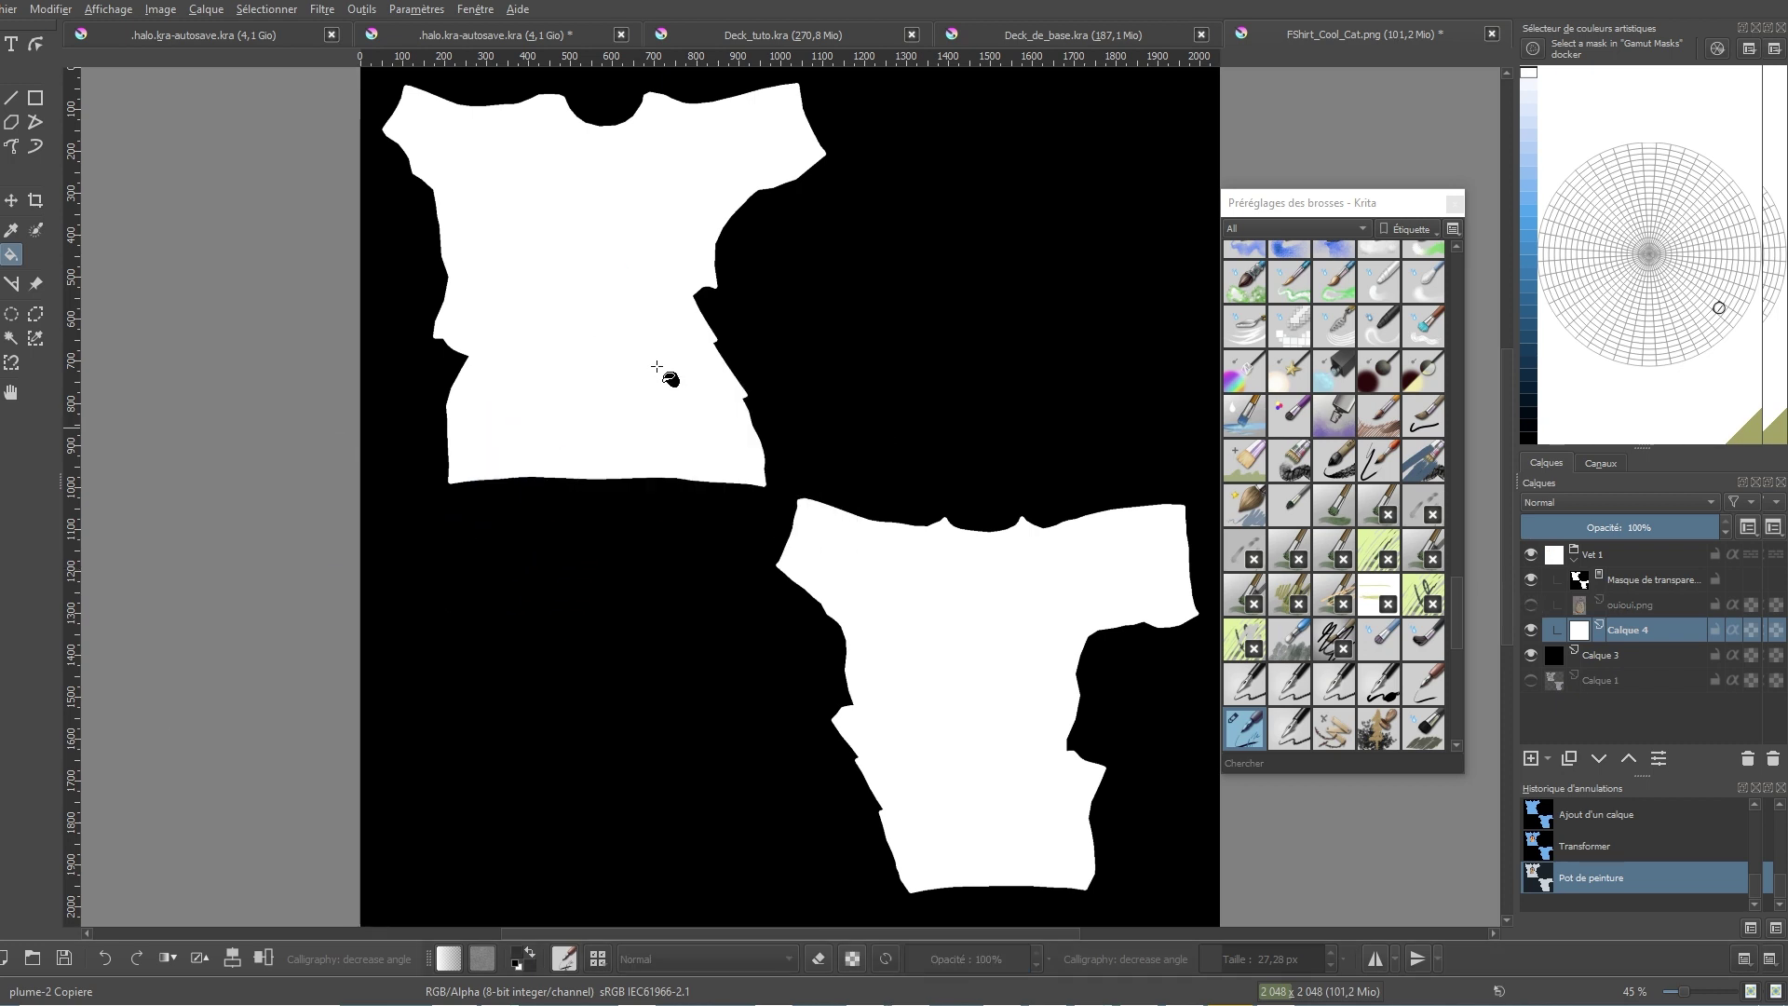
pyautogui.hotkey('ctrl', 't')
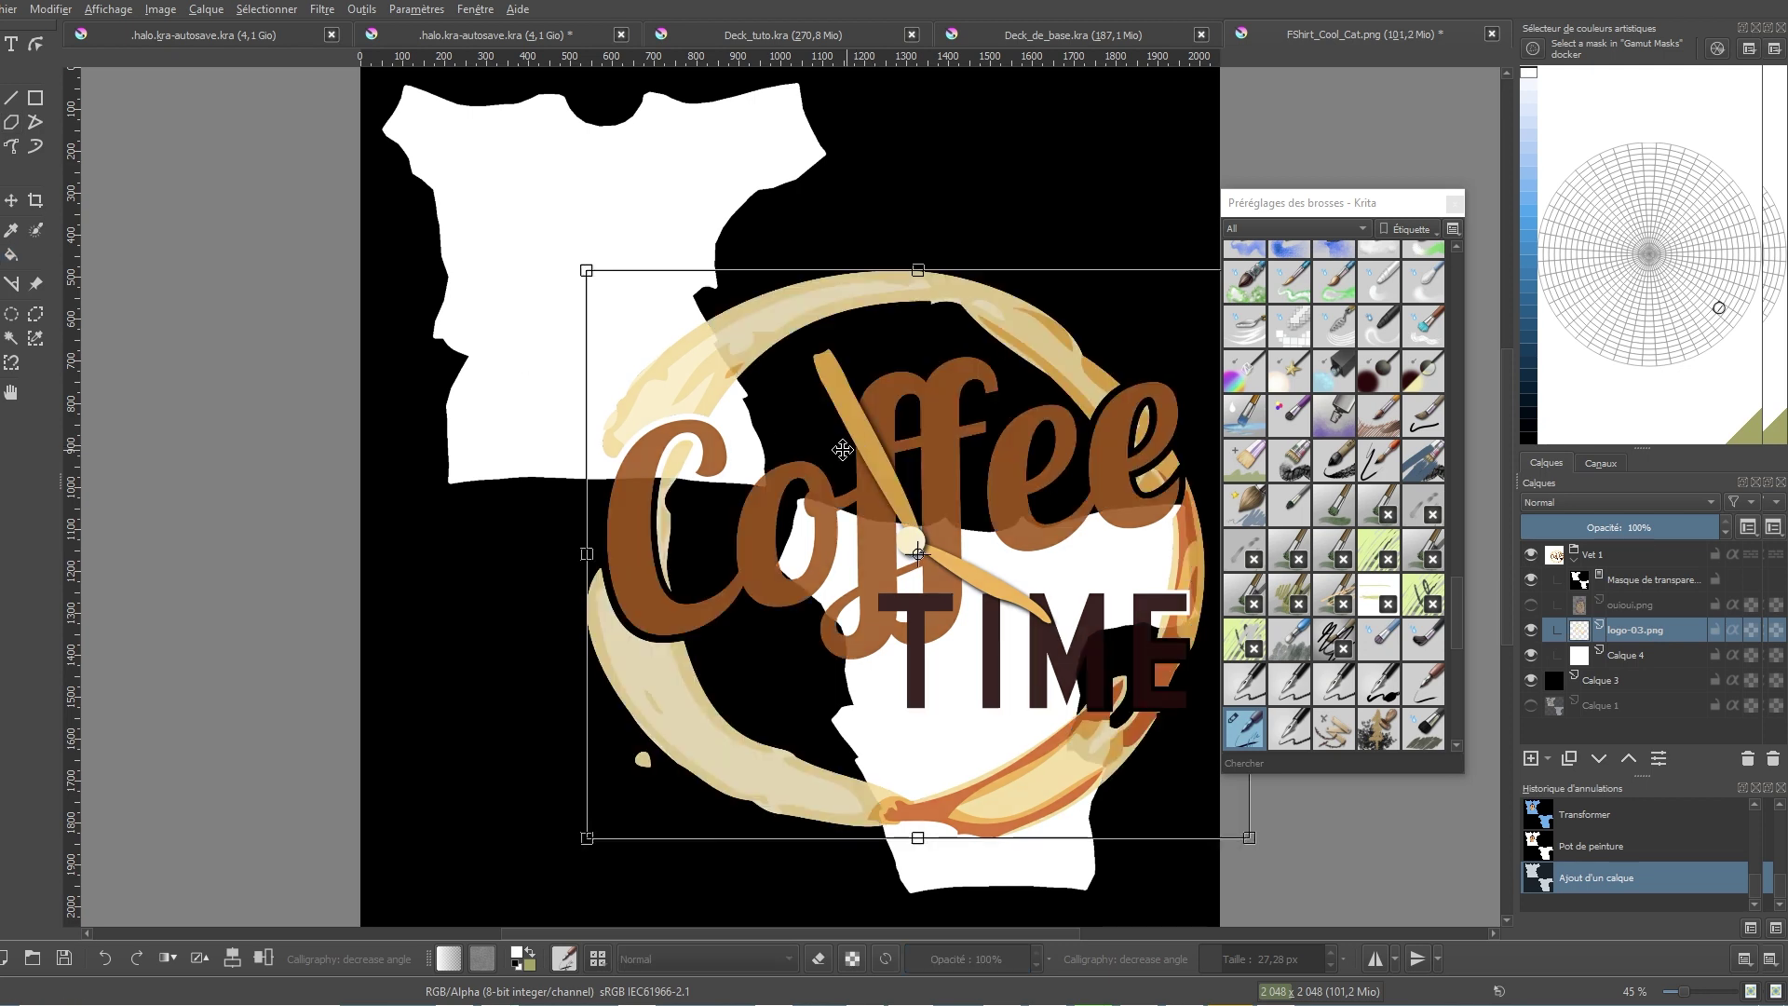
pyautogui.moveTo(587, 269); pyautogui.dragTo(1108, 719)
pyautogui.moveTo(1174, 778); pyautogui.dragTo(570, 220)
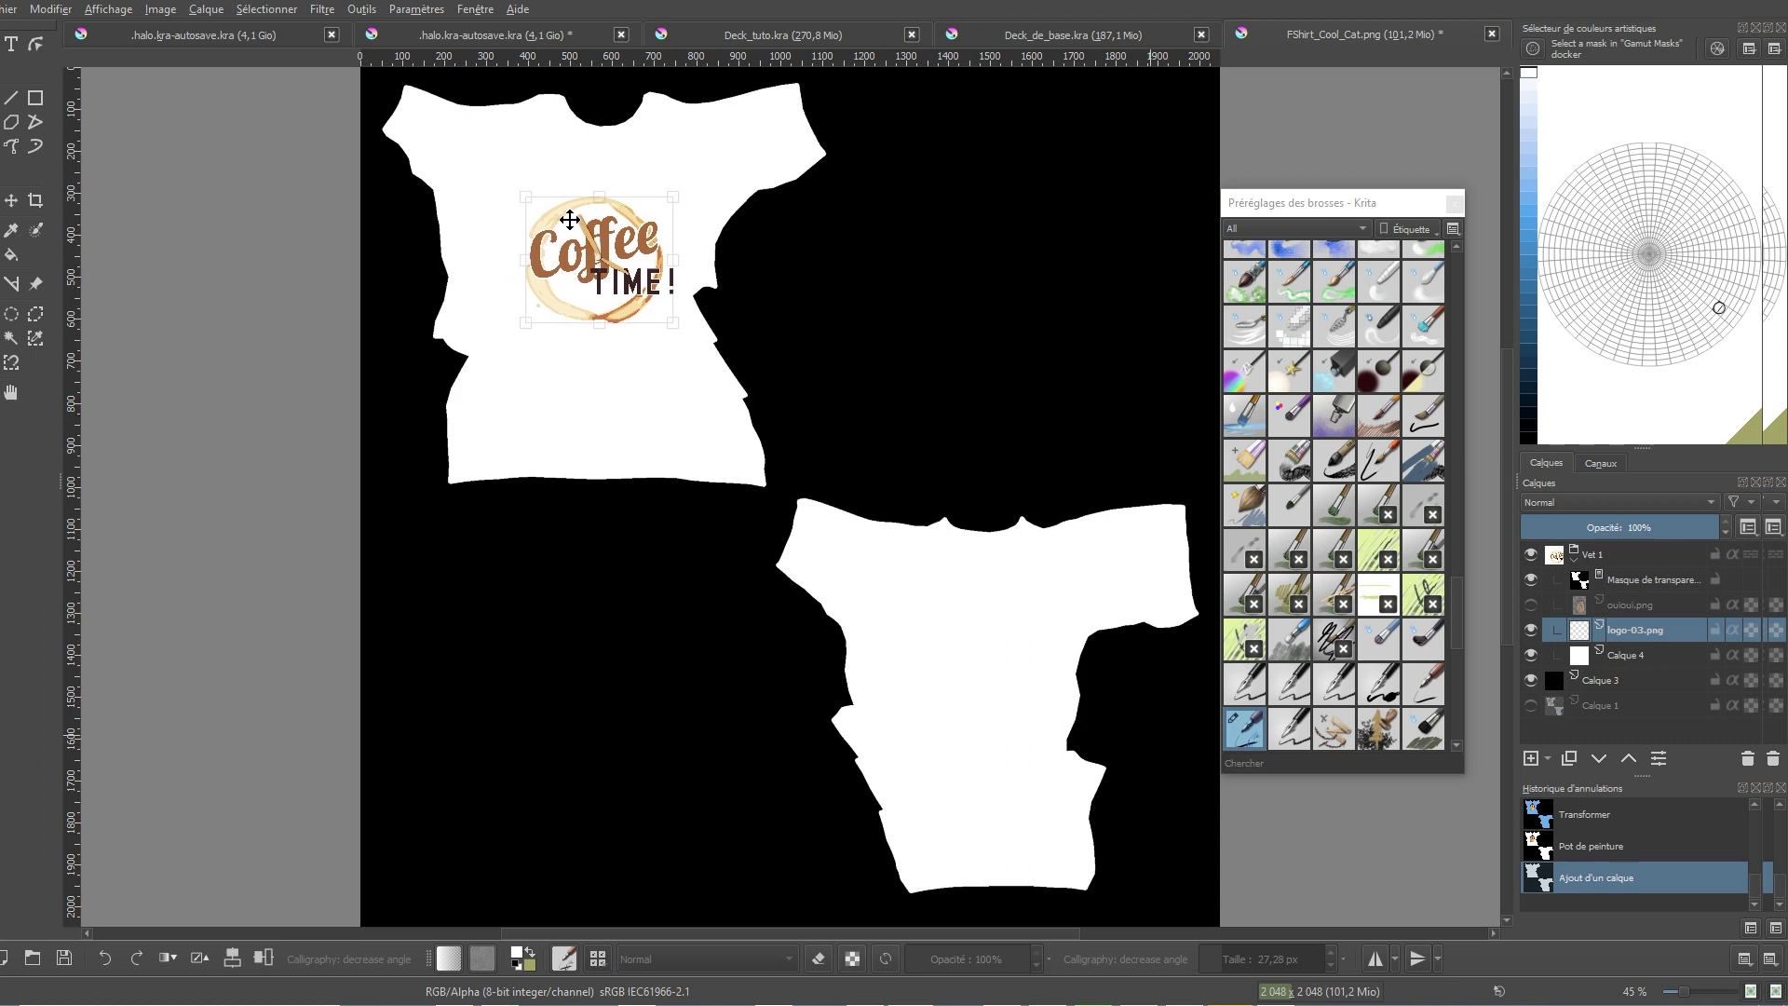
pyautogui.press('Return')
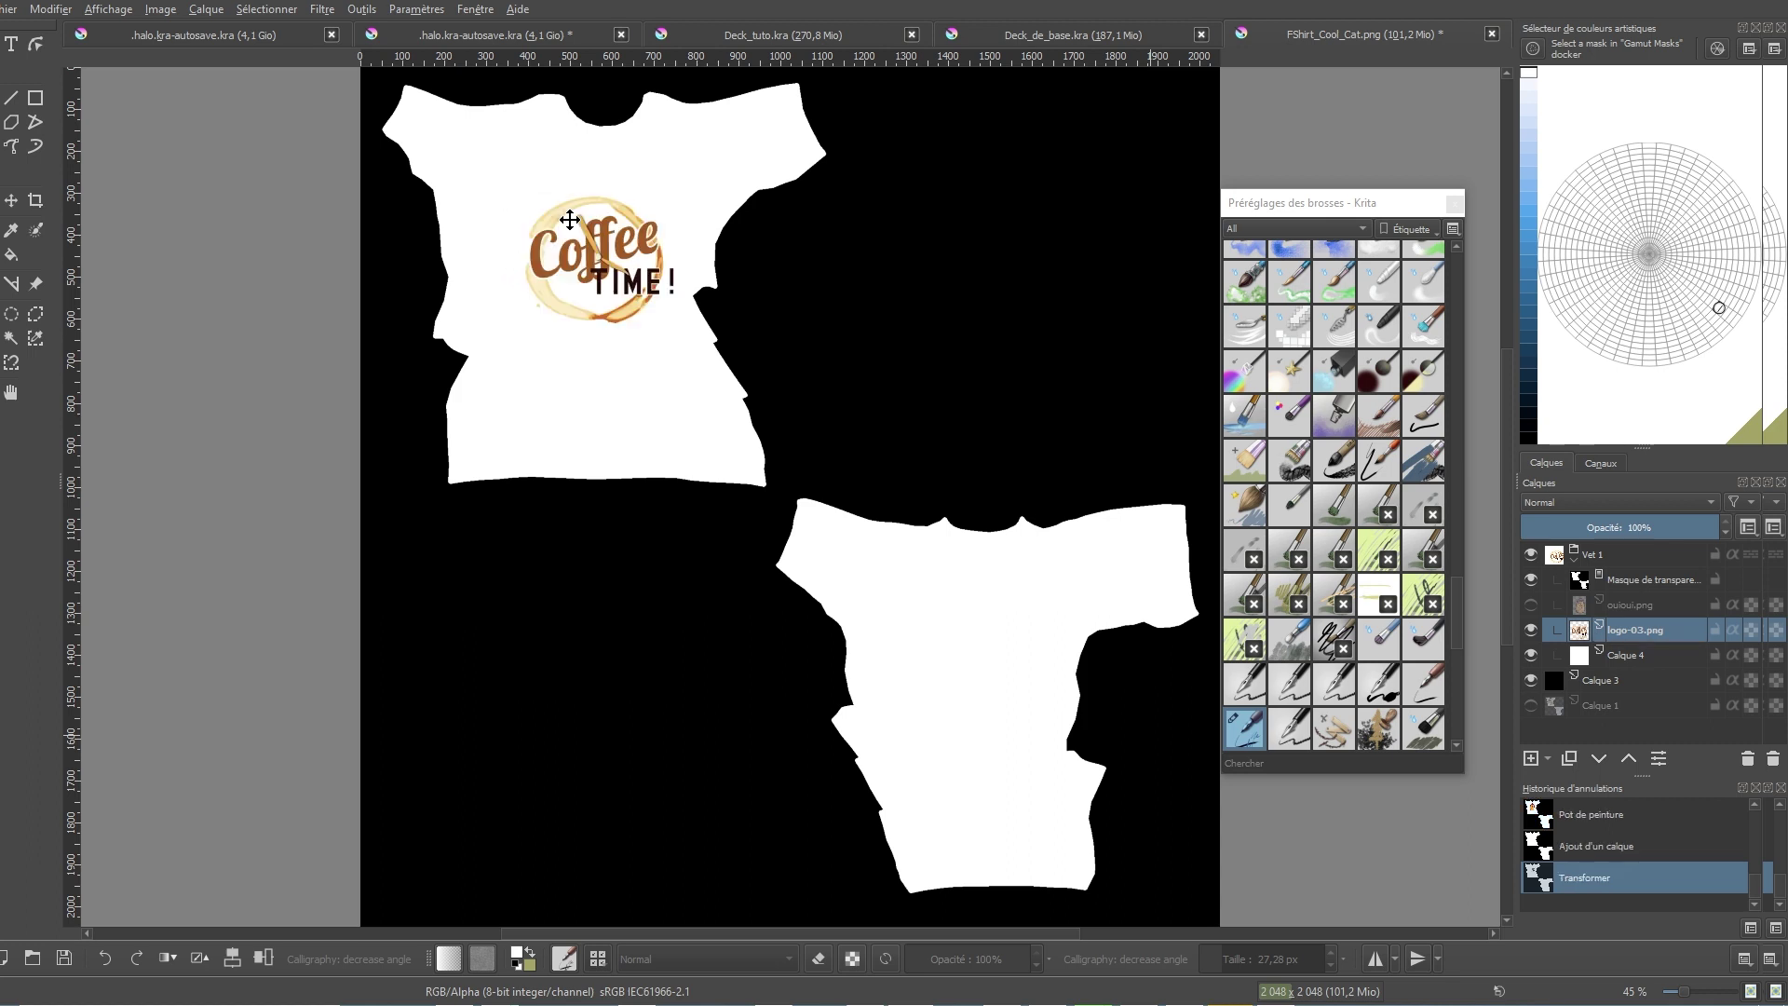
# Step: Export the image as a PNG named FShirt_Coffee in the cat shirts folder with the default PNG options
pyautogui.click(7, 8)
pyautogui.click(271, 168)
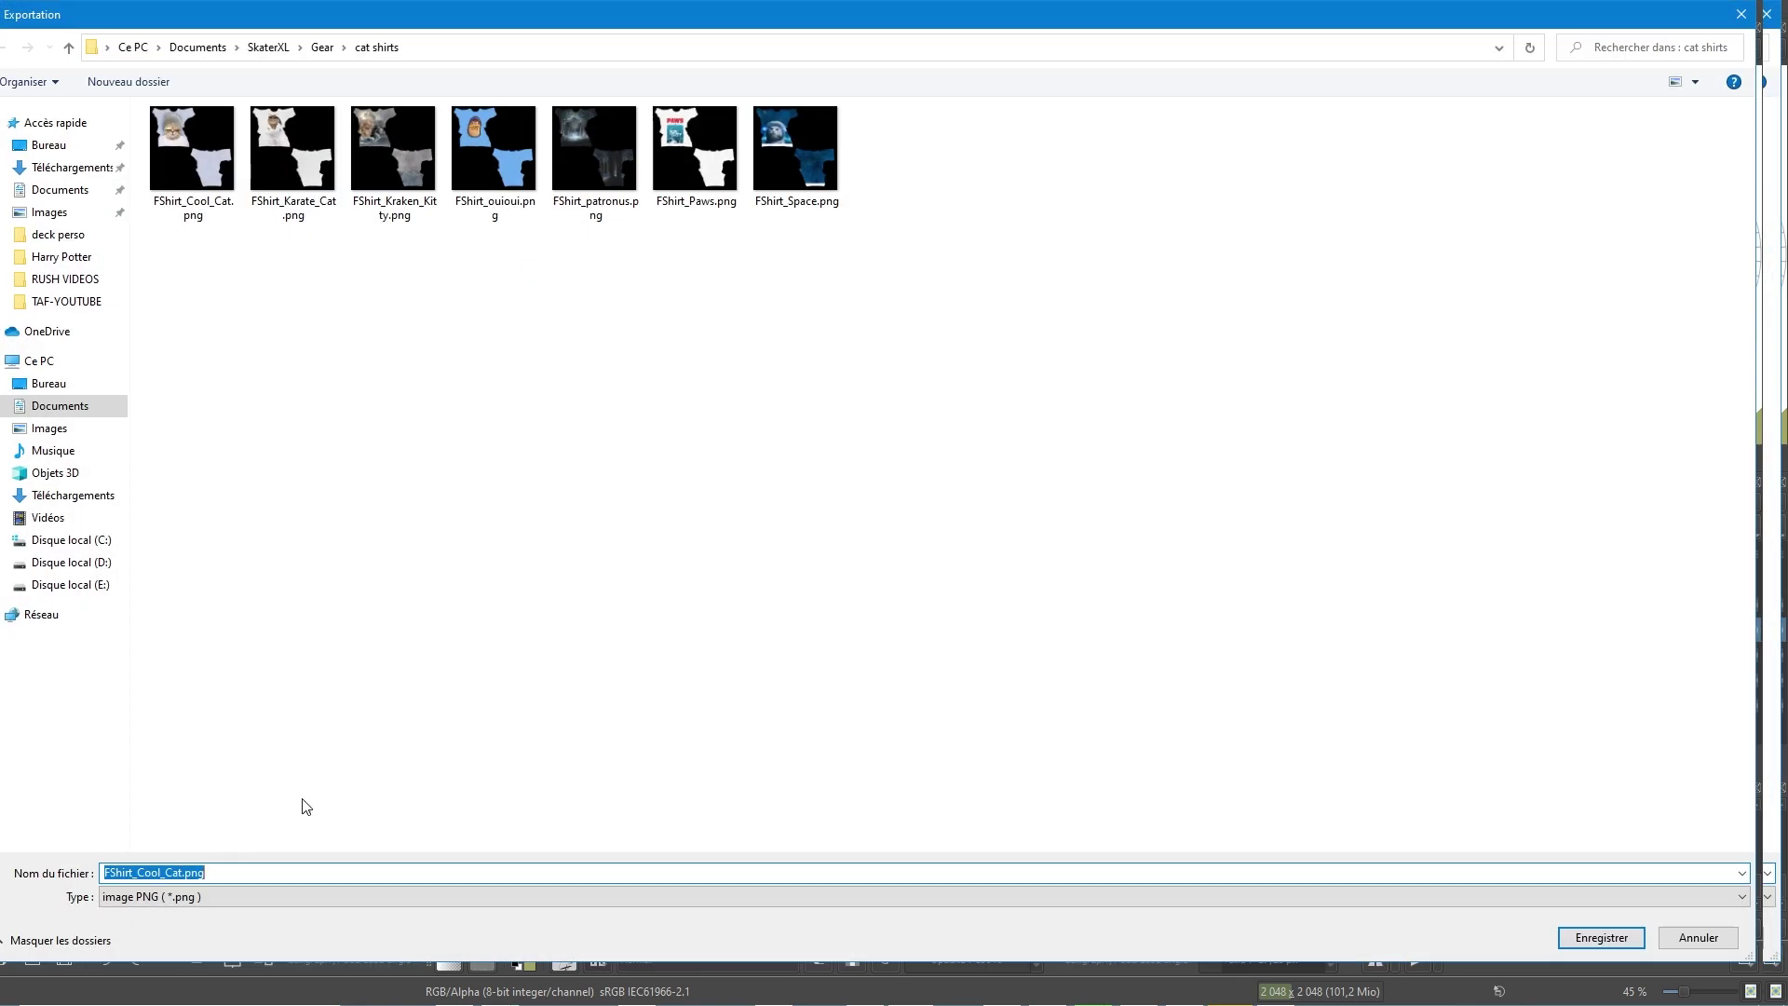
pyautogui.click(250, 873)
pyautogui.moveTo(137, 871); pyautogui.dragTo(218, 872)
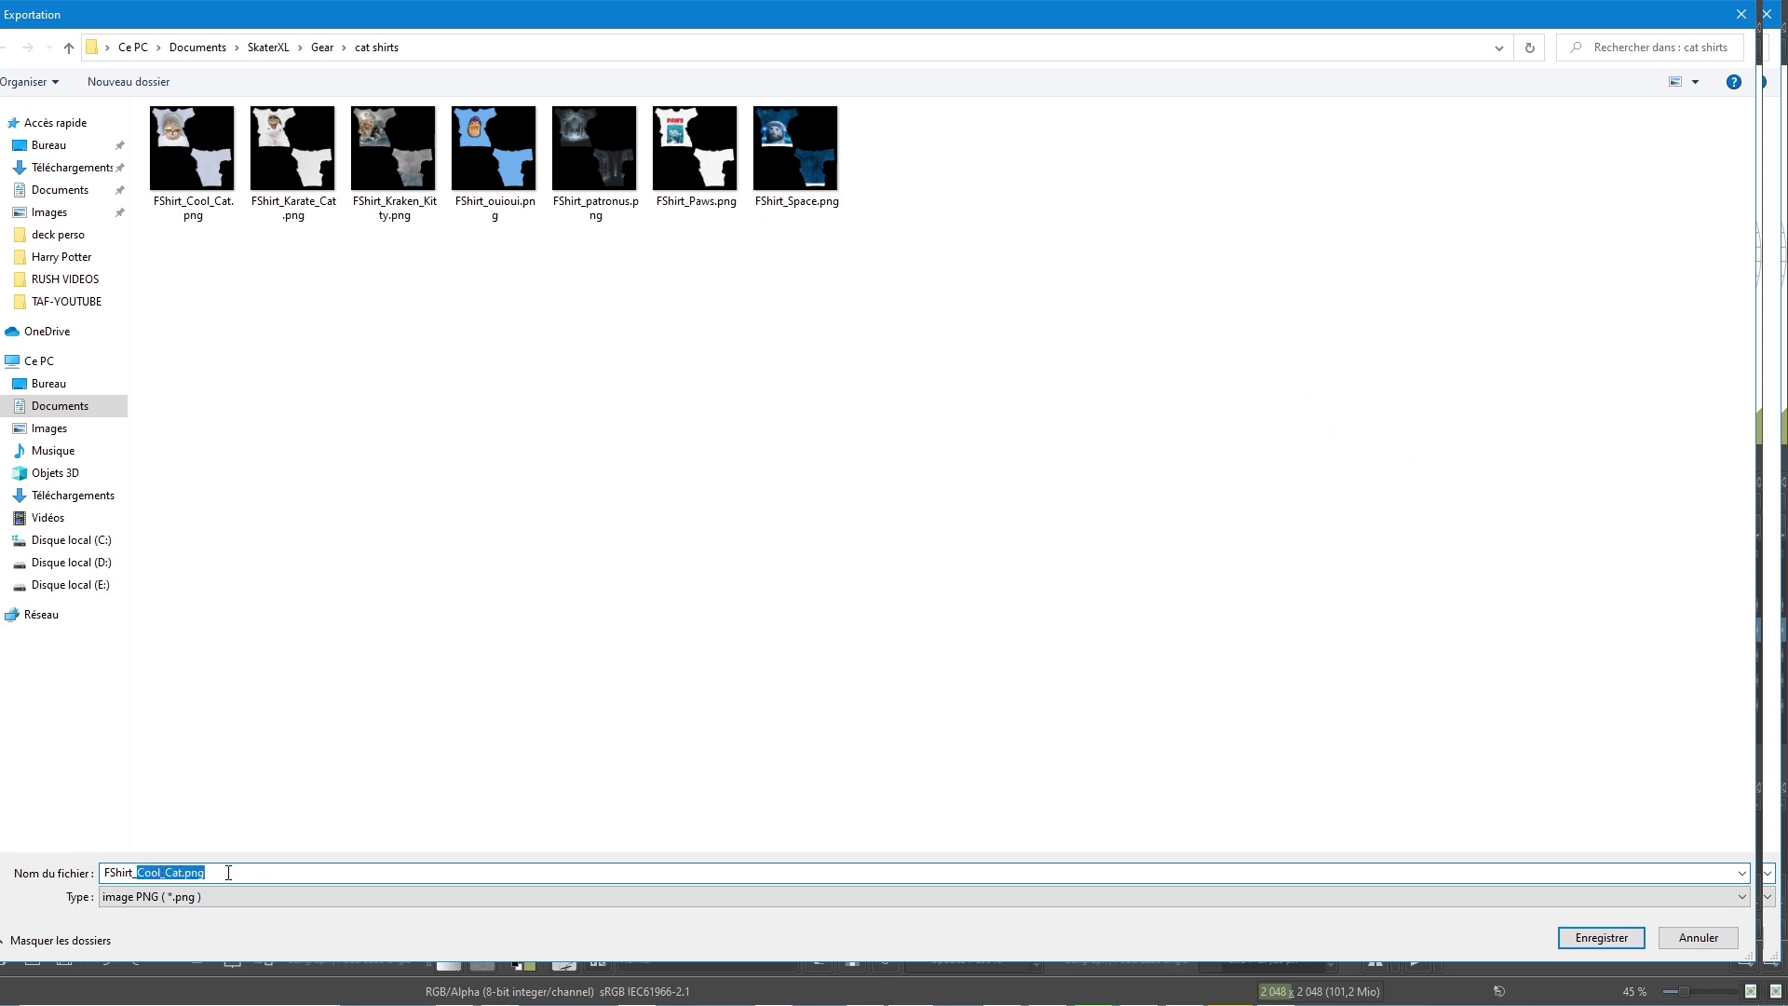
pyautogui.write('Coffee')
pyautogui.press('Return')
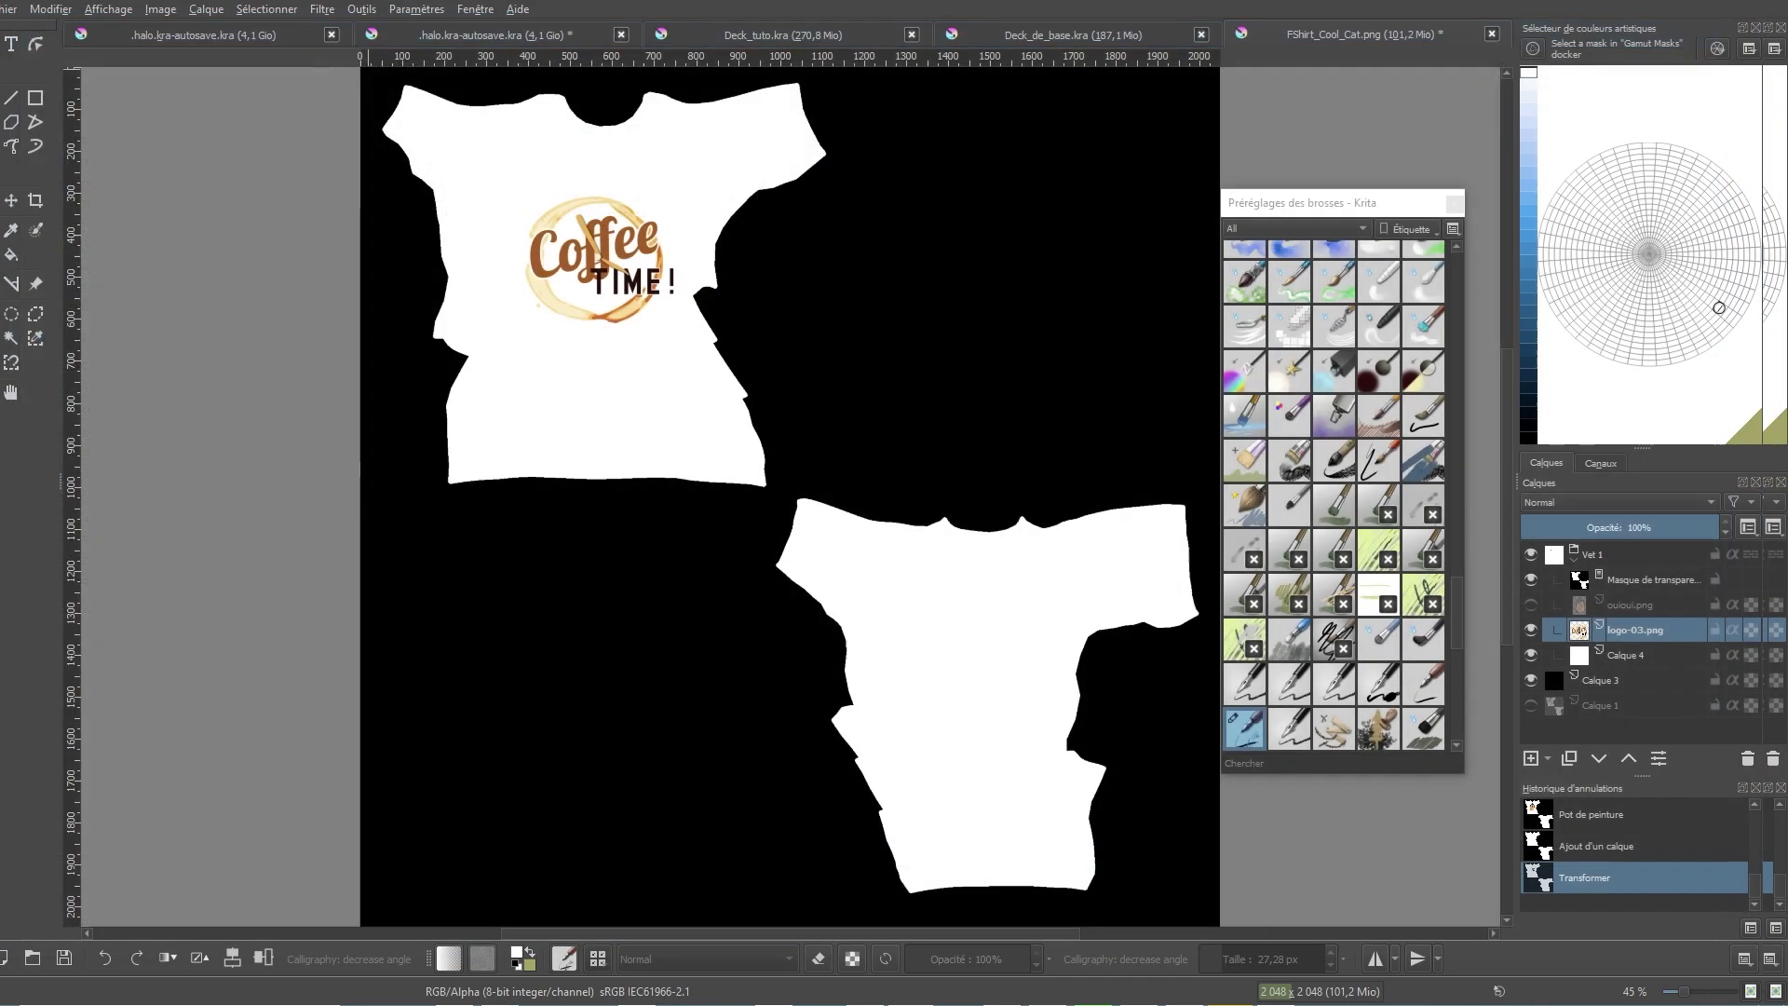
pyautogui.click(1194, 749)
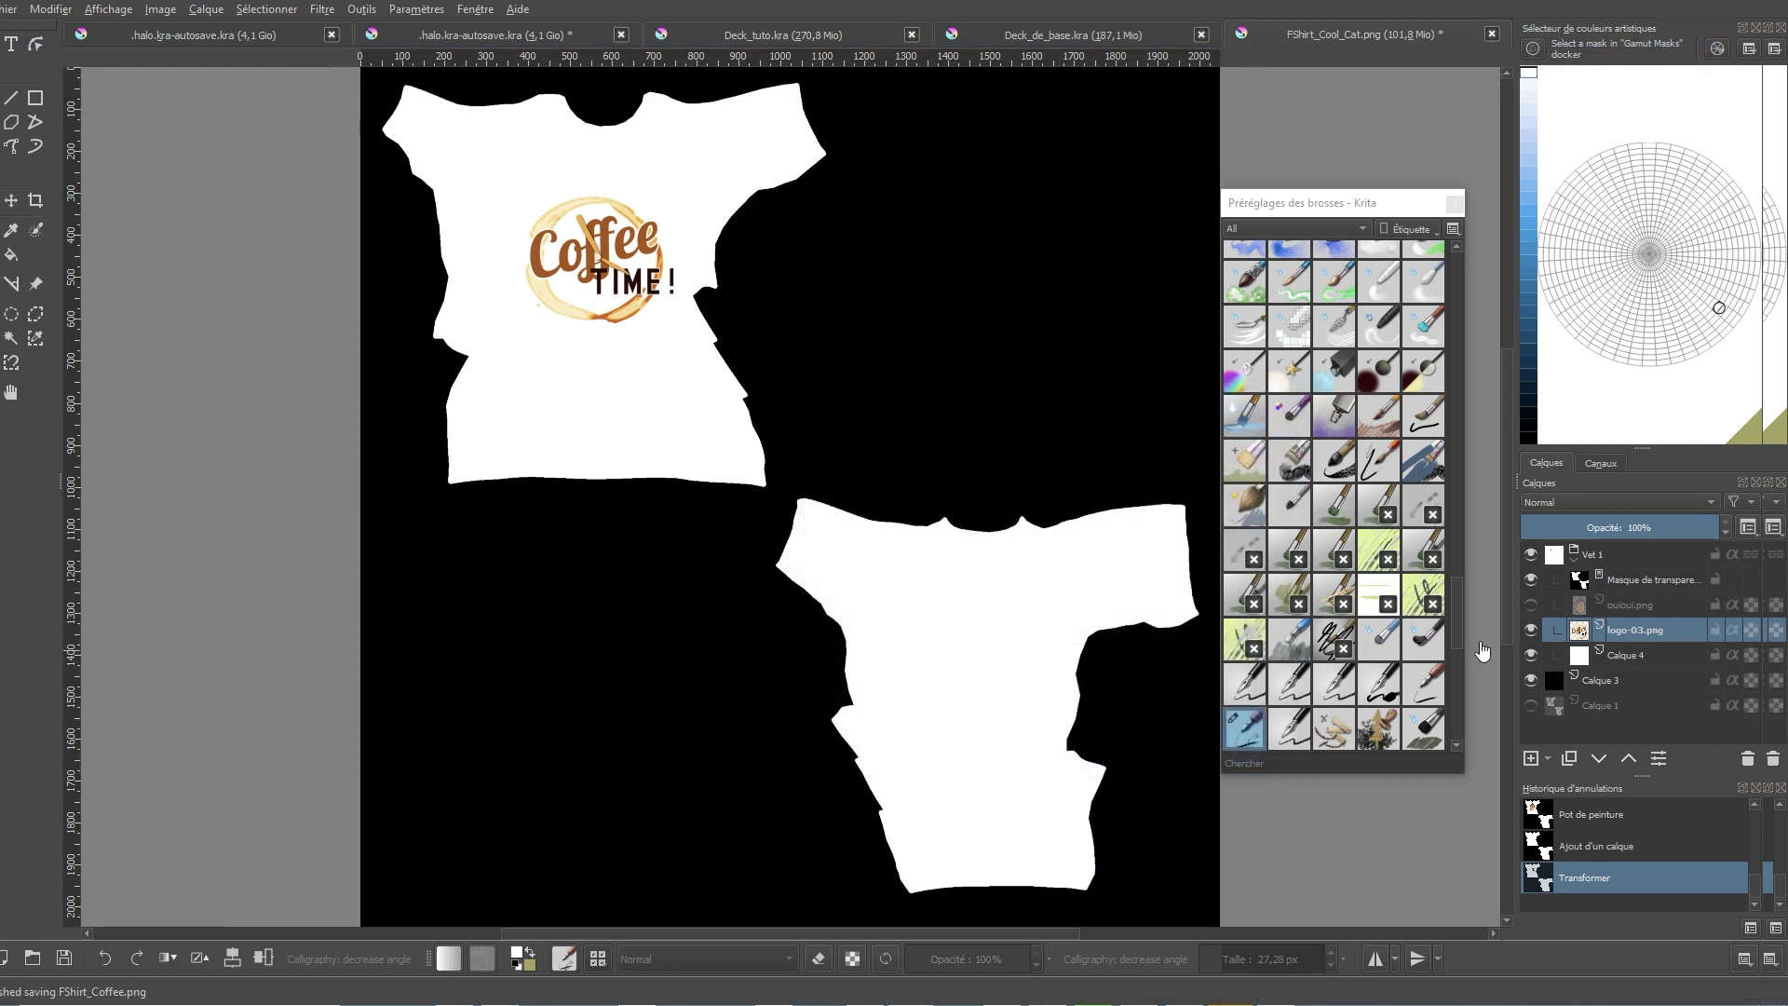
# Step: Hide the logo-03.png layer and insert vanny.png as a new layer, scaled down and centred on the shirt front
pyautogui.click(1532, 630)
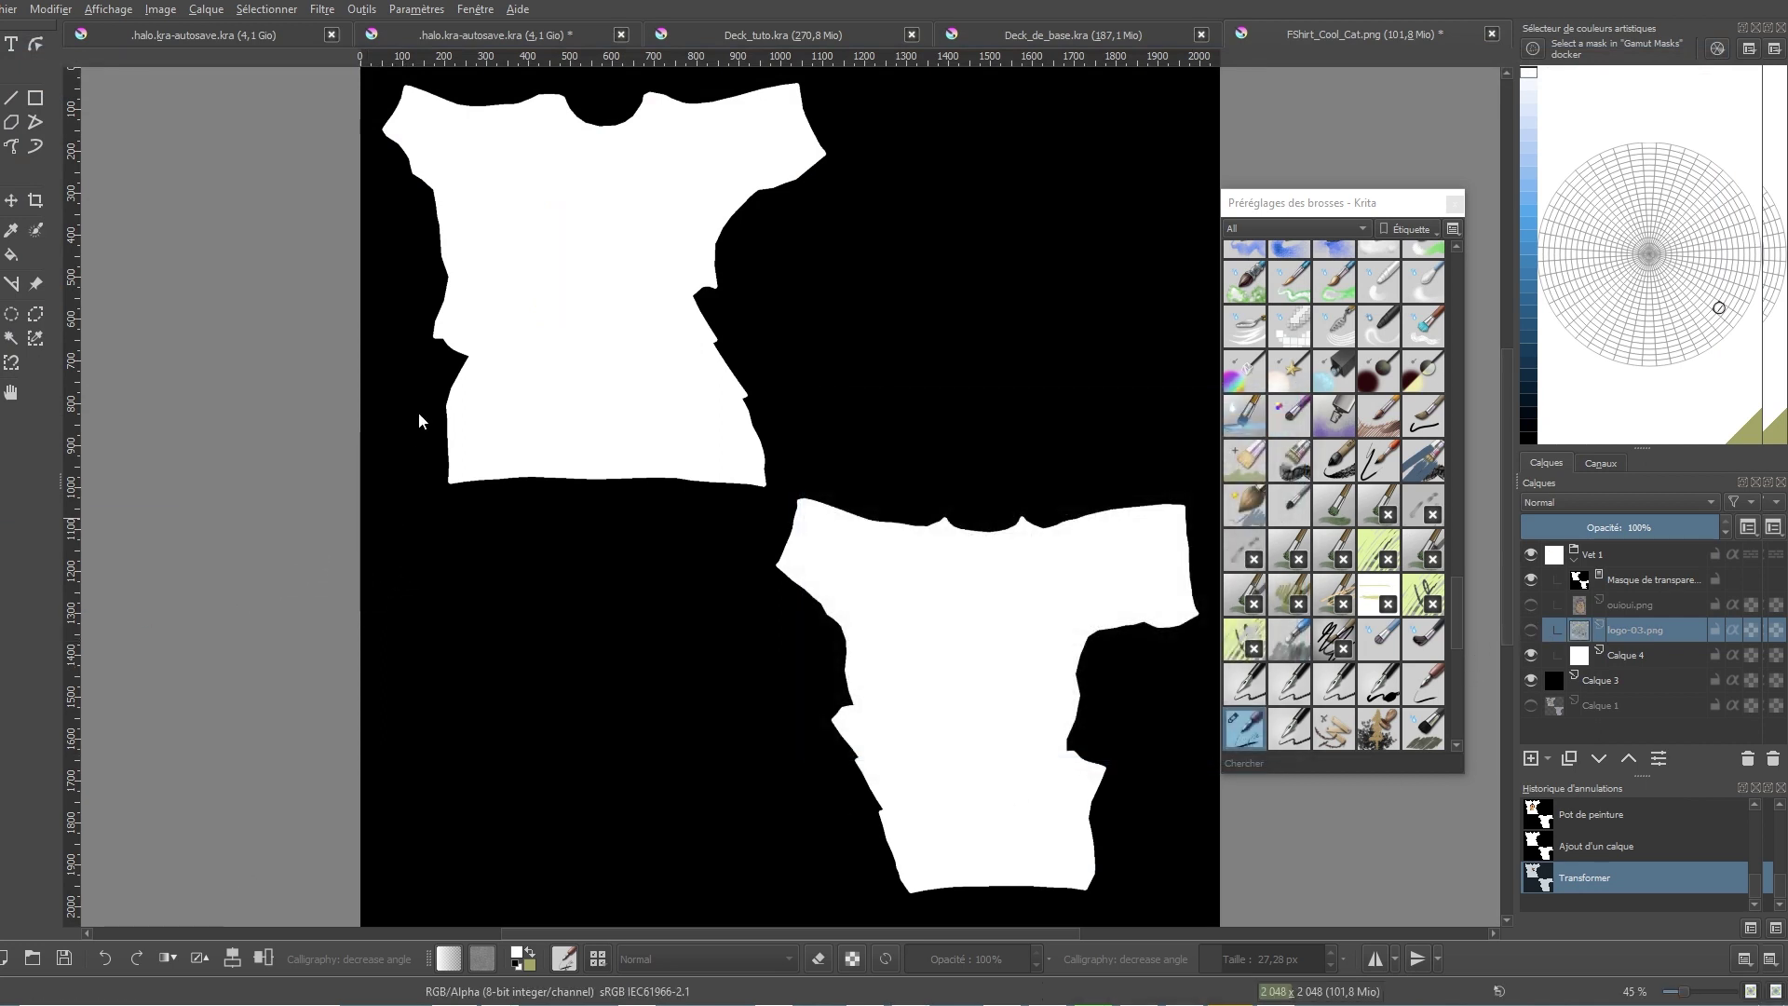
pyautogui.moveTo(363, 503); pyautogui.dragTo(591, 334)
pyautogui.click(609, 338)
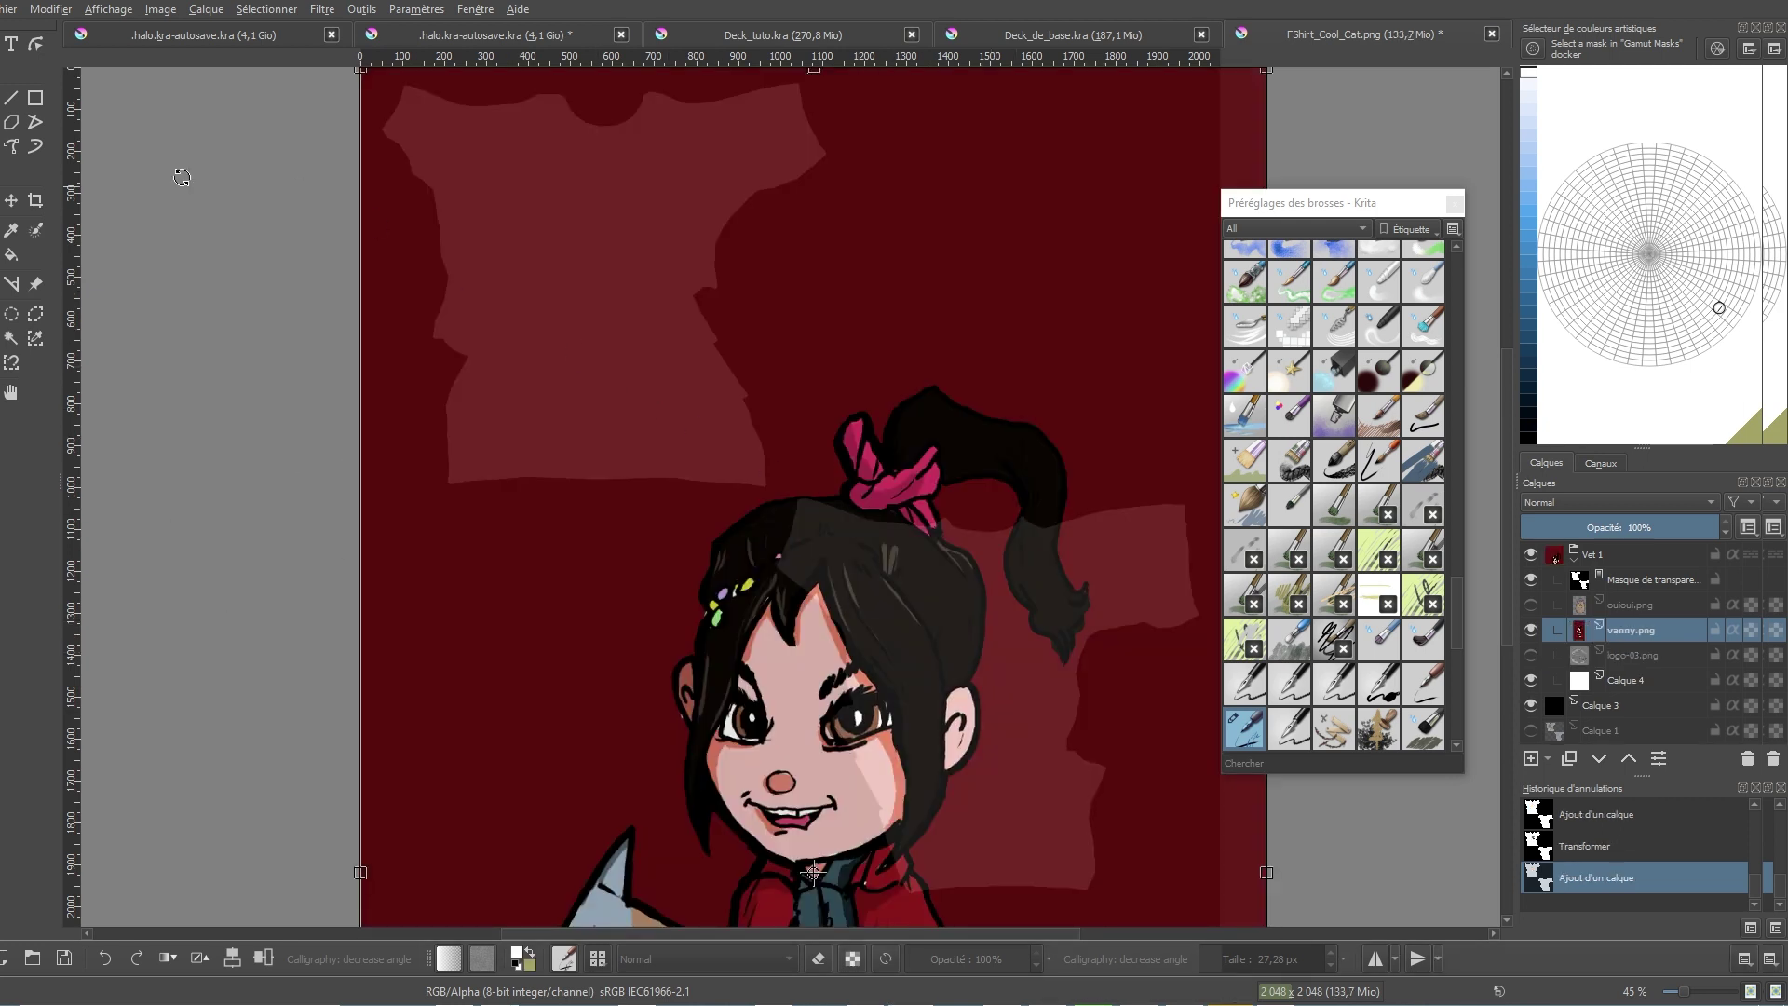
pyautogui.moveTo(399, 199); pyautogui.dragTo(420, 268)
pyautogui.moveTo(416, 197); pyautogui.dragTo(573, 349)
pyautogui.moveTo(637, 194)
pyautogui.mouseDown()
pyautogui.moveTo(570, 314)
pyautogui.moveTo(599, 329)
pyautogui.mouseUp()
pyautogui.press('Return')
# Step: Fill the shirt colour layer Calque 4 with the dark red sampled from the vanny.png background
pyautogui.click(1623, 684)
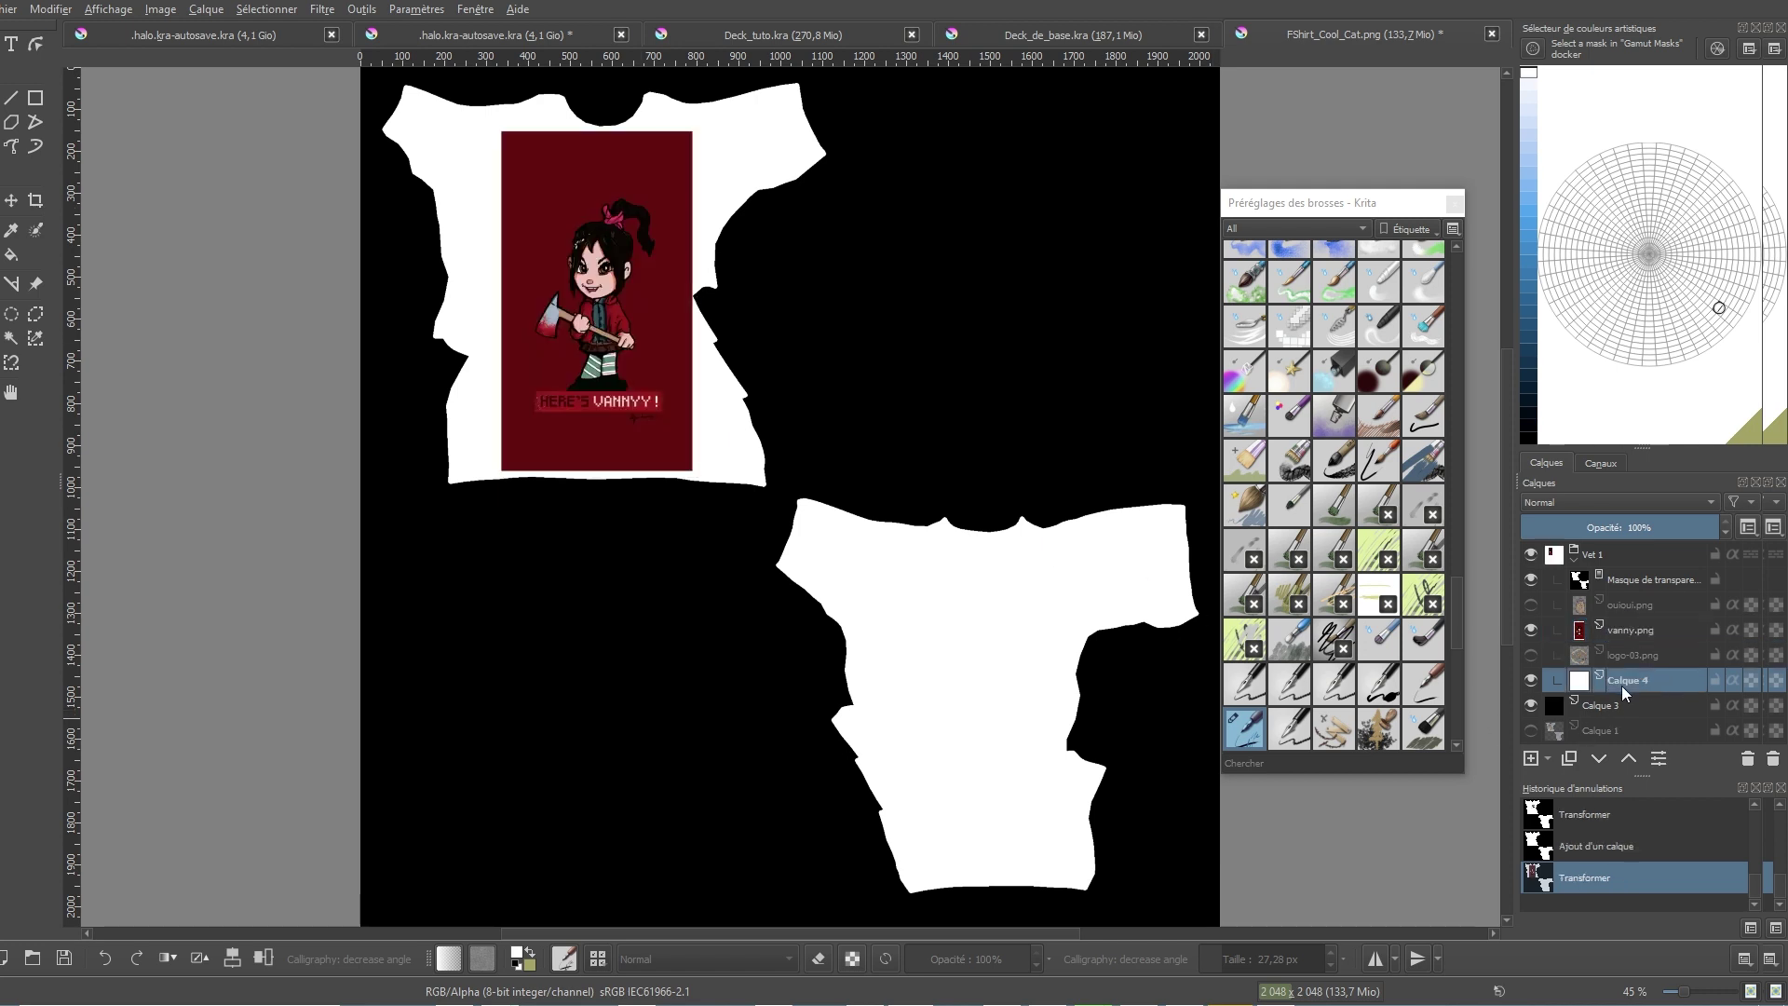
pyautogui.click(11, 254)
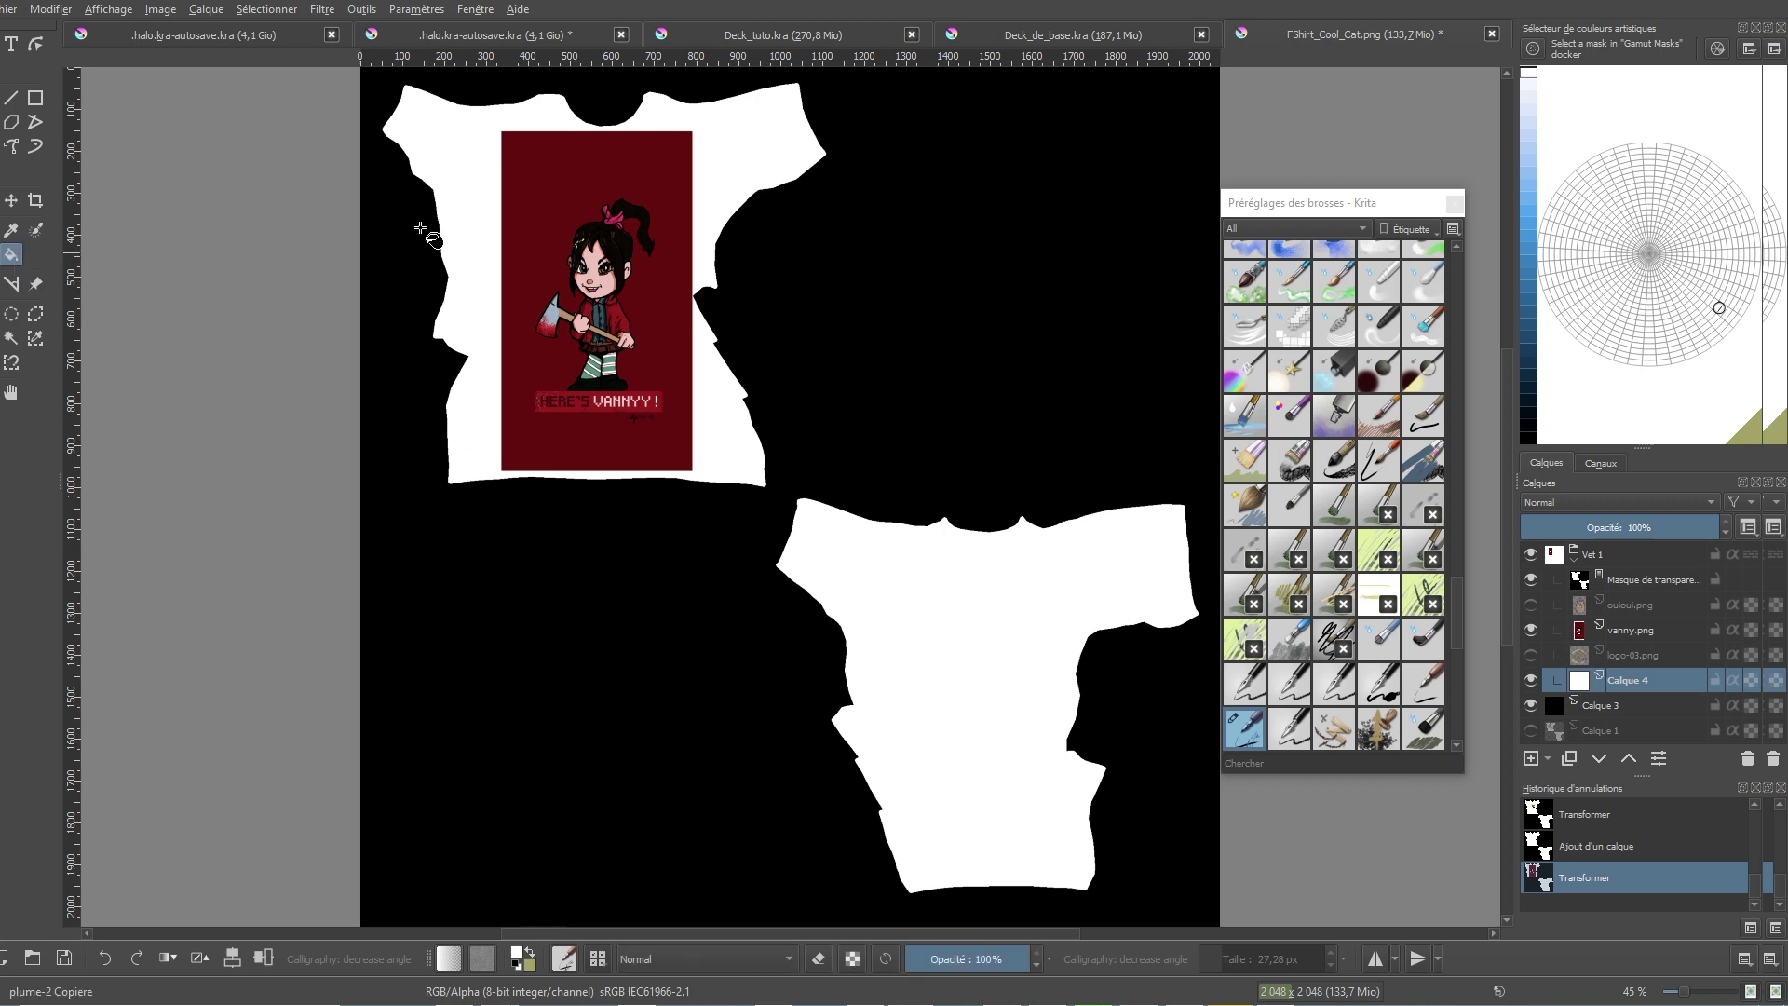
pyautogui.keyDown('ctrl'); pyautogui.click(549, 186); pyautogui.keyUp('ctrl')
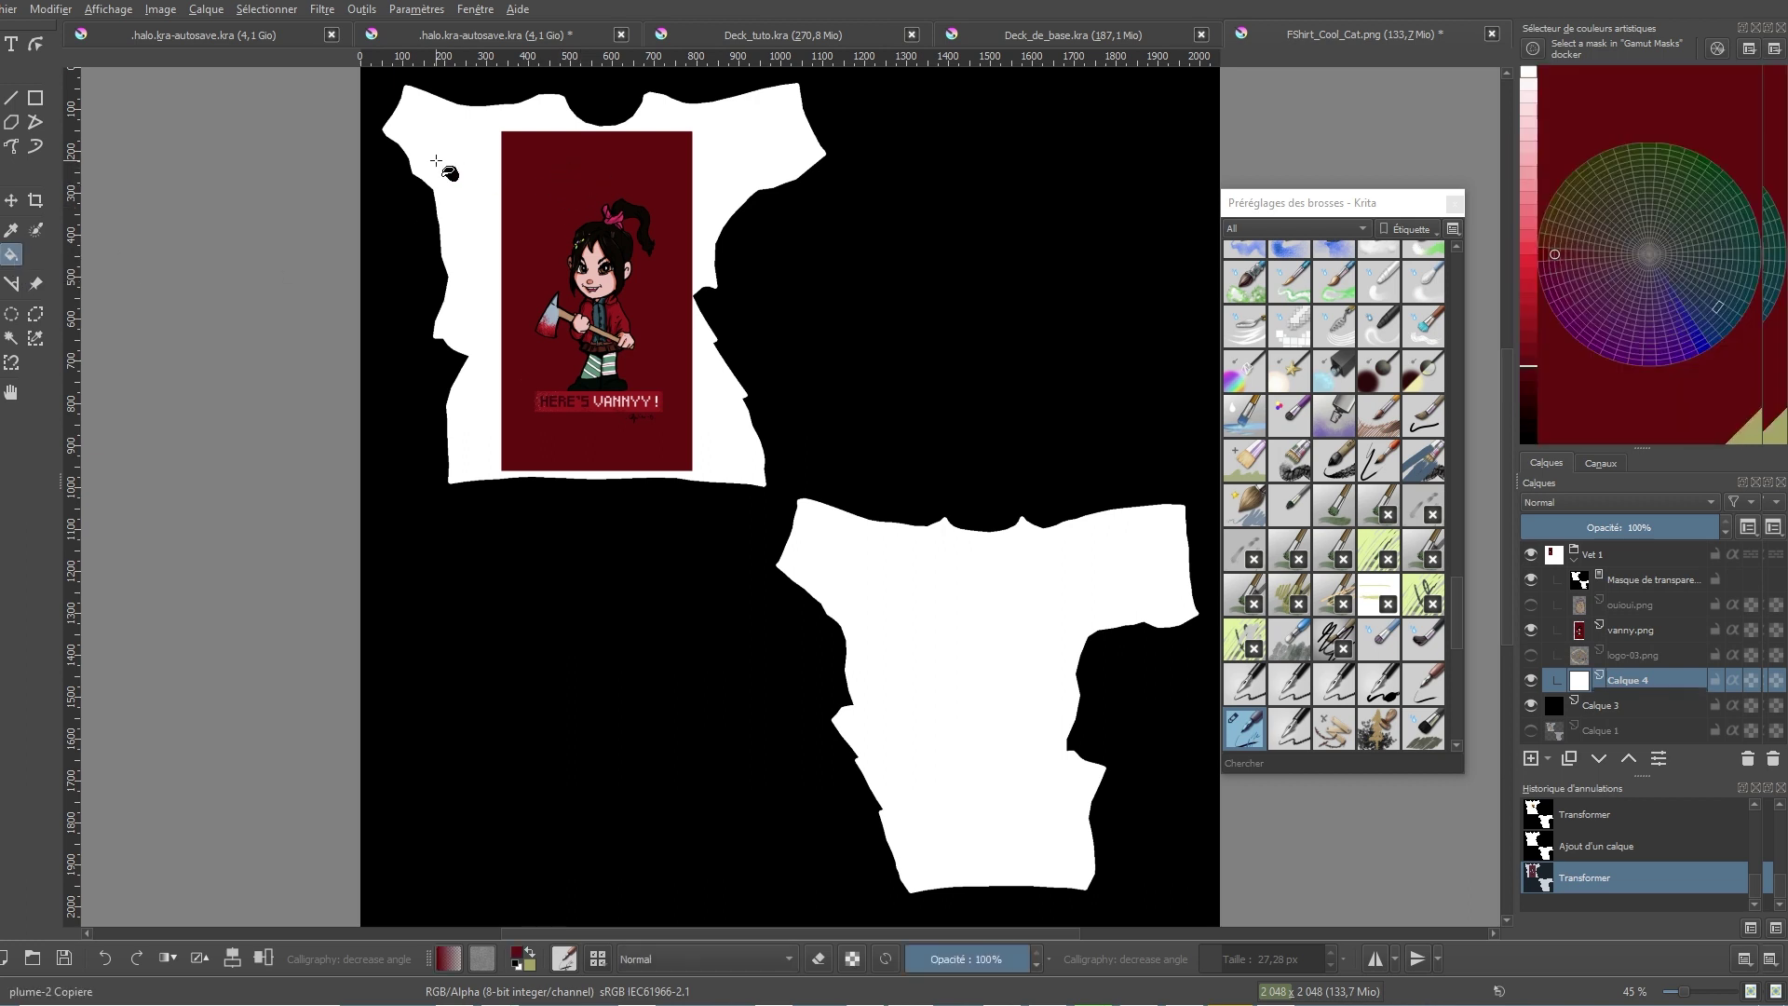
pyautogui.click(485, 300)
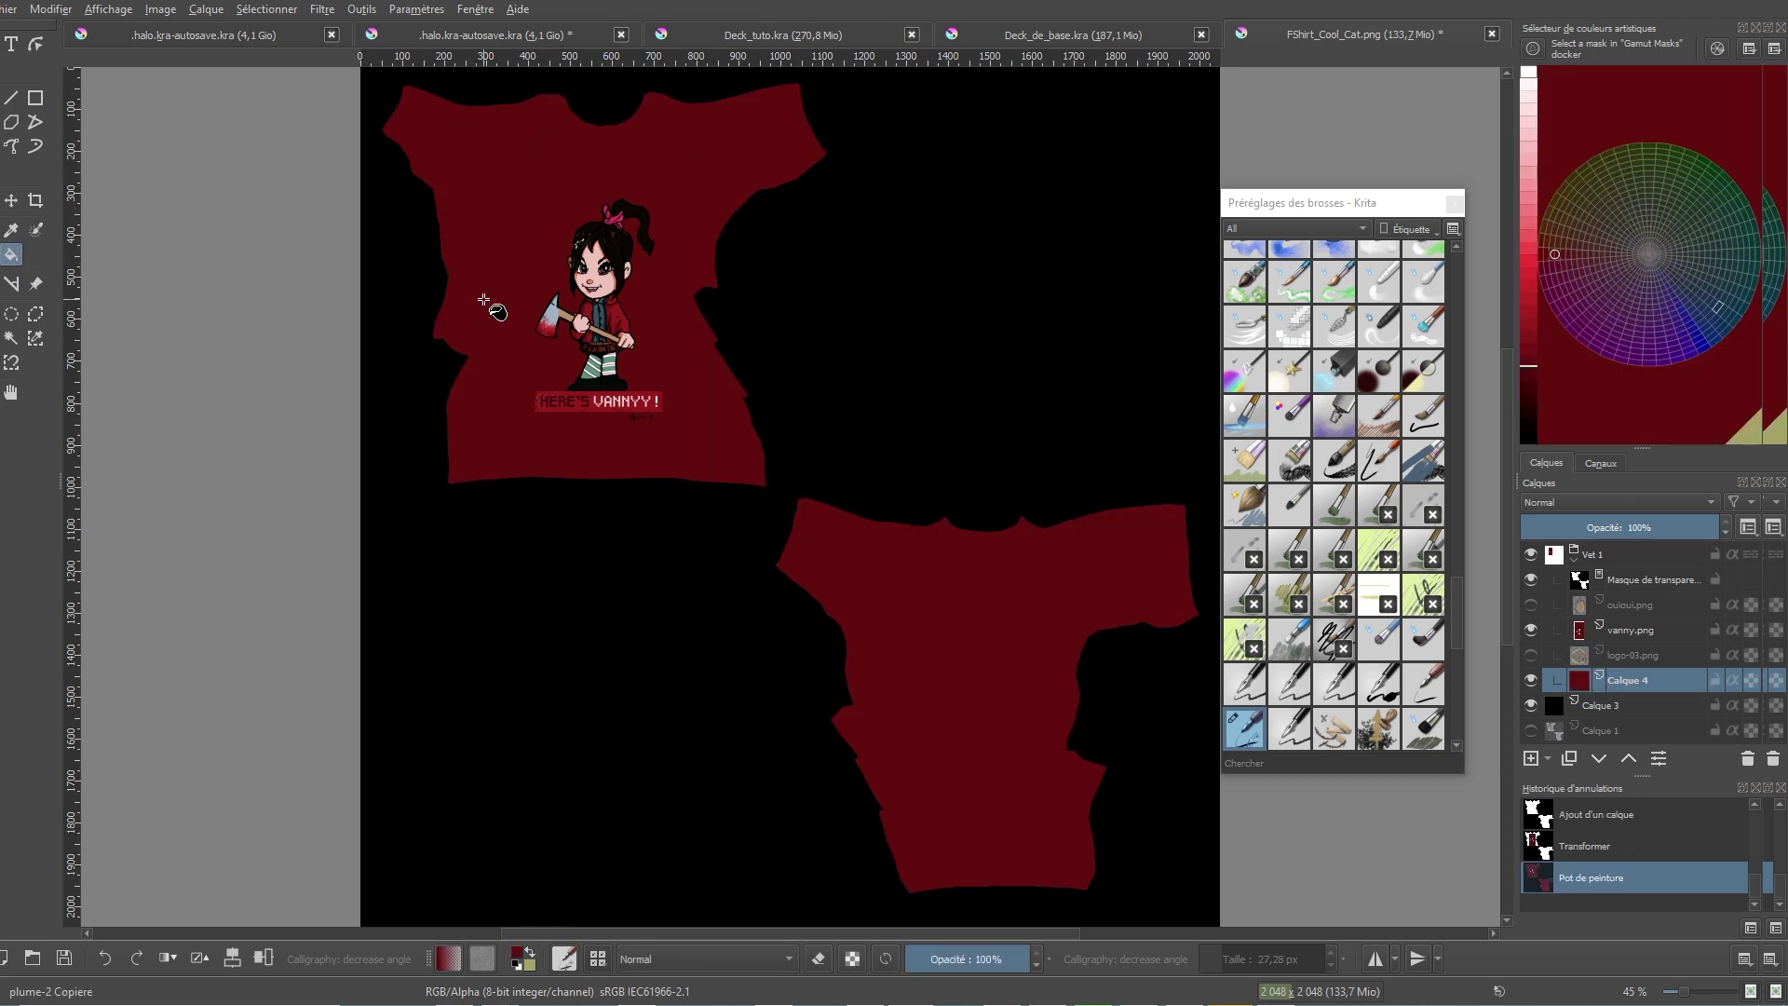
# Step: Move the vanny.png layer higher on the shirt front, enlarge it slightly and recentre it
pyautogui.click(1578, 631)
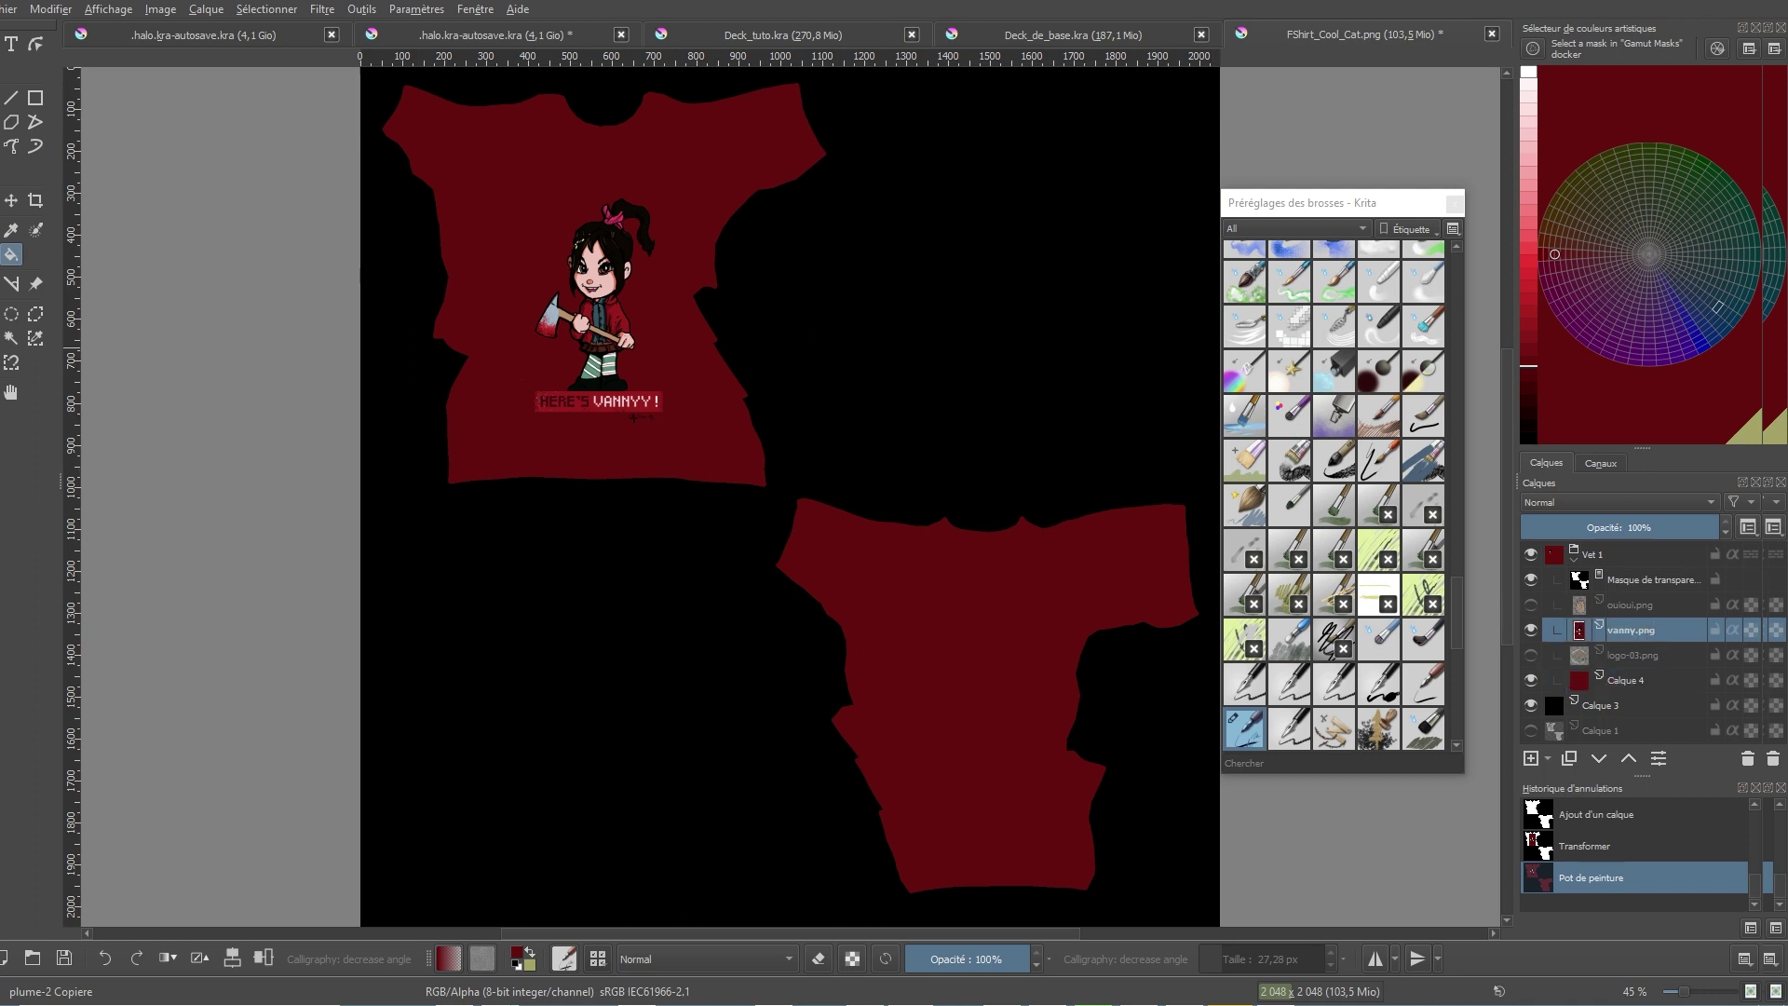
pyautogui.hotkey('ctrl', 't')
pyautogui.moveTo(666, 245); pyautogui.dragTo(673, 210)
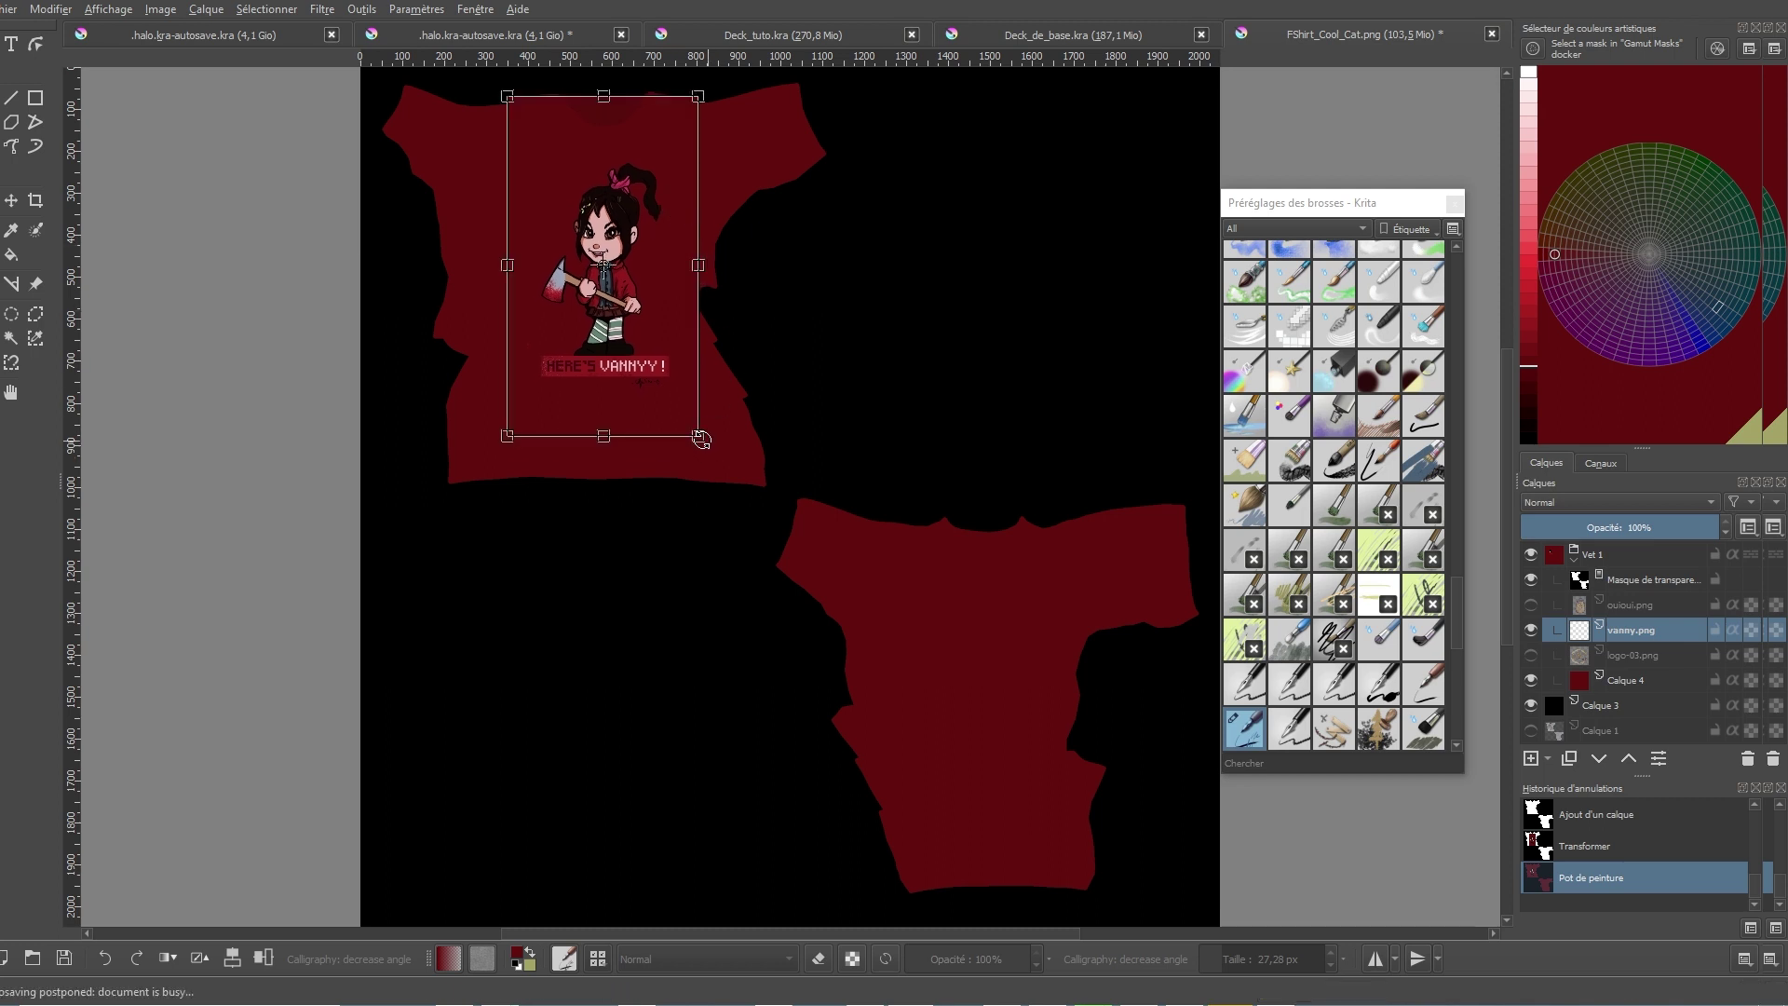
pyautogui.moveTo(700, 435); pyautogui.dragTo(719, 463)
pyautogui.moveTo(700, 378); pyautogui.dragTo(690, 377)
pyautogui.press('Return')
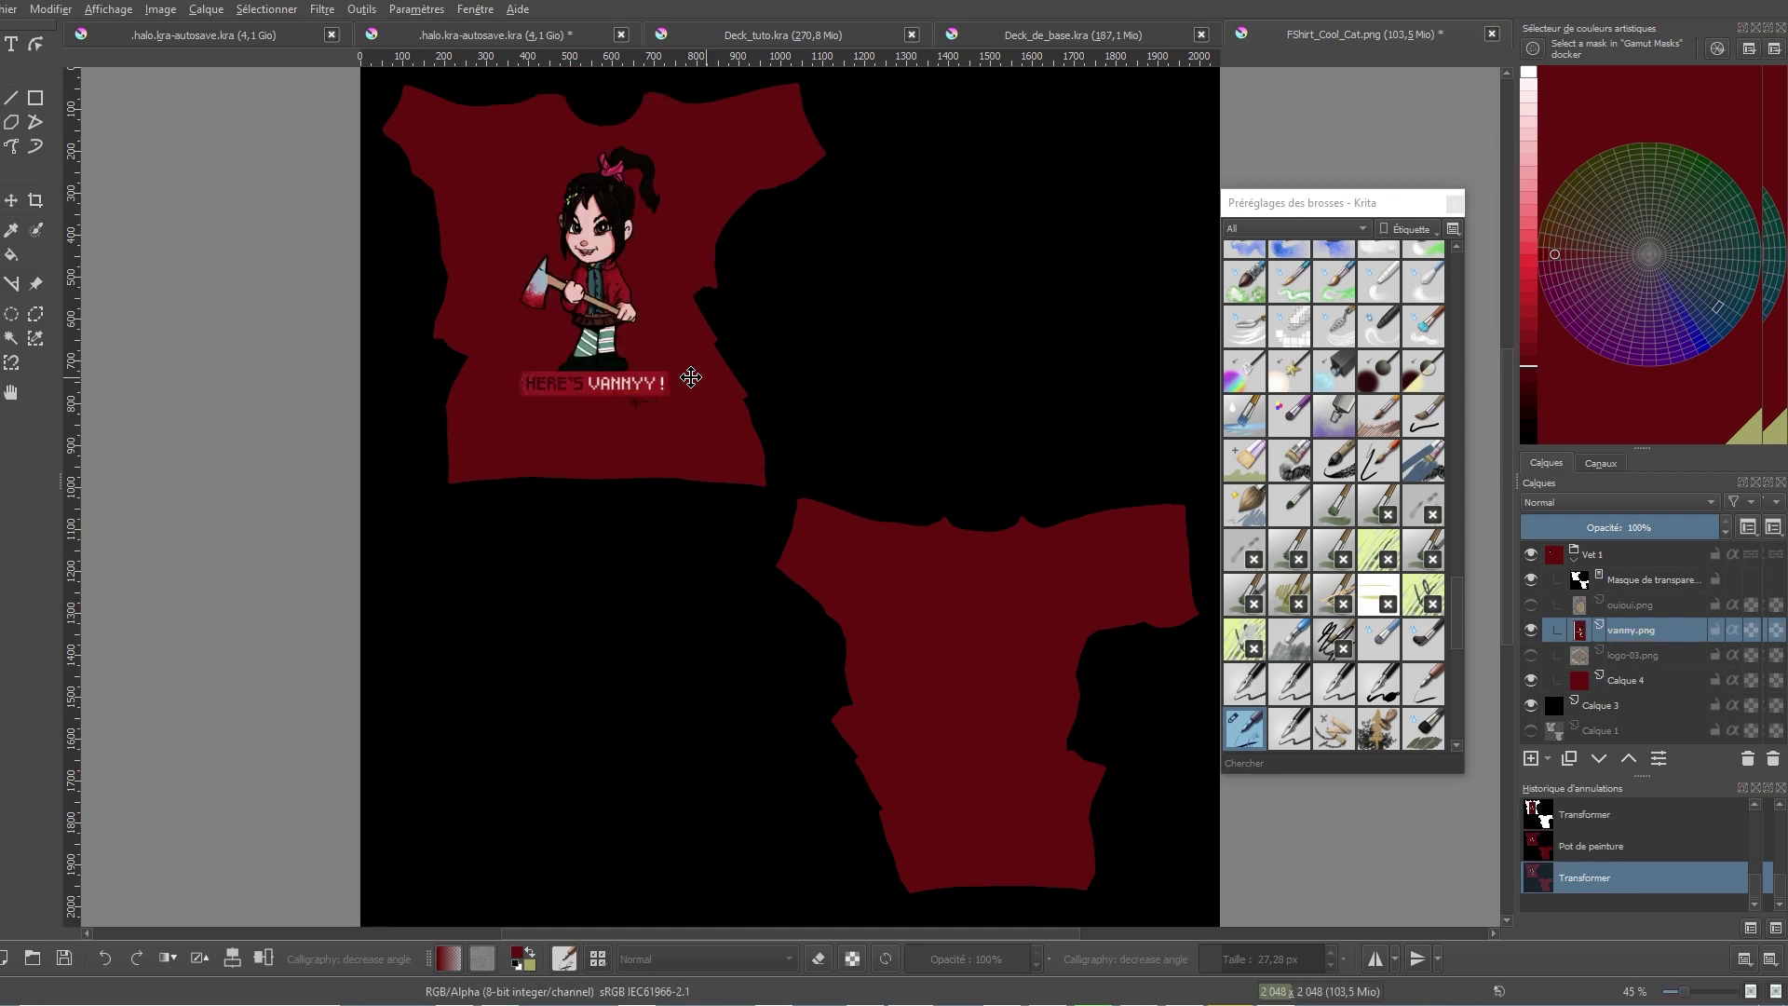
# Step: Export the image as a PNG named FShirt_Vany in the cat shirts folder
pyautogui.click(4, 9)
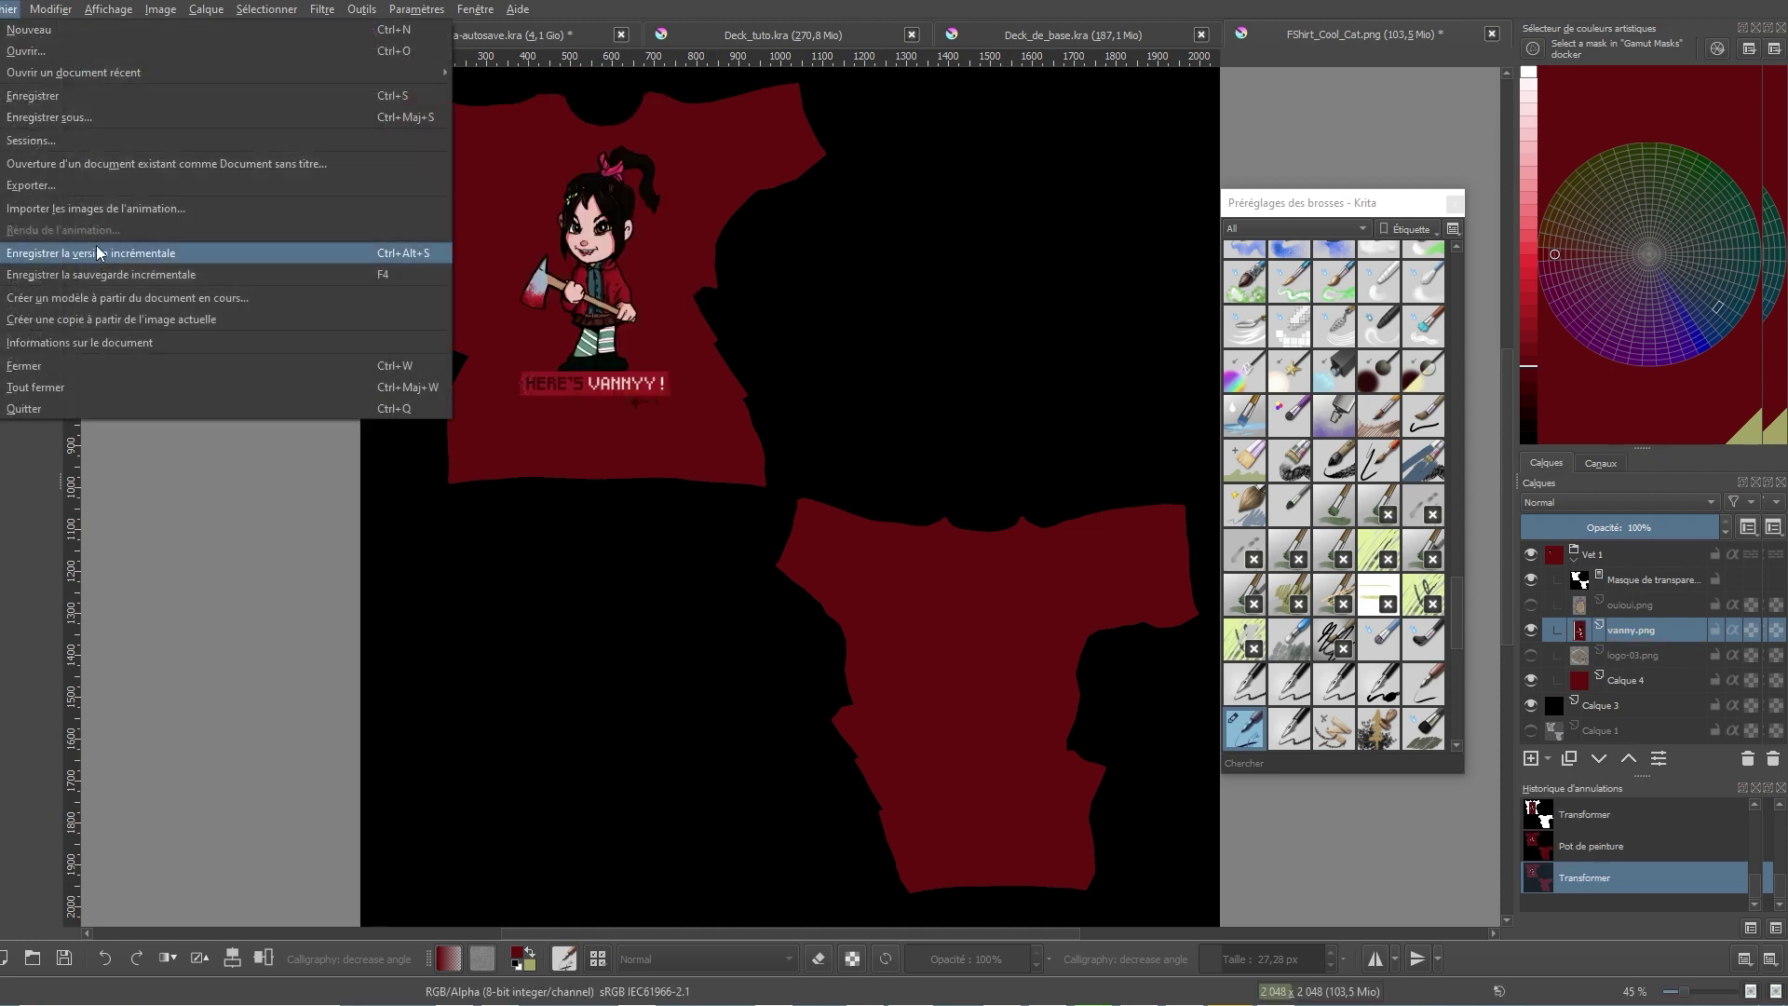
pyautogui.click(56, 186)
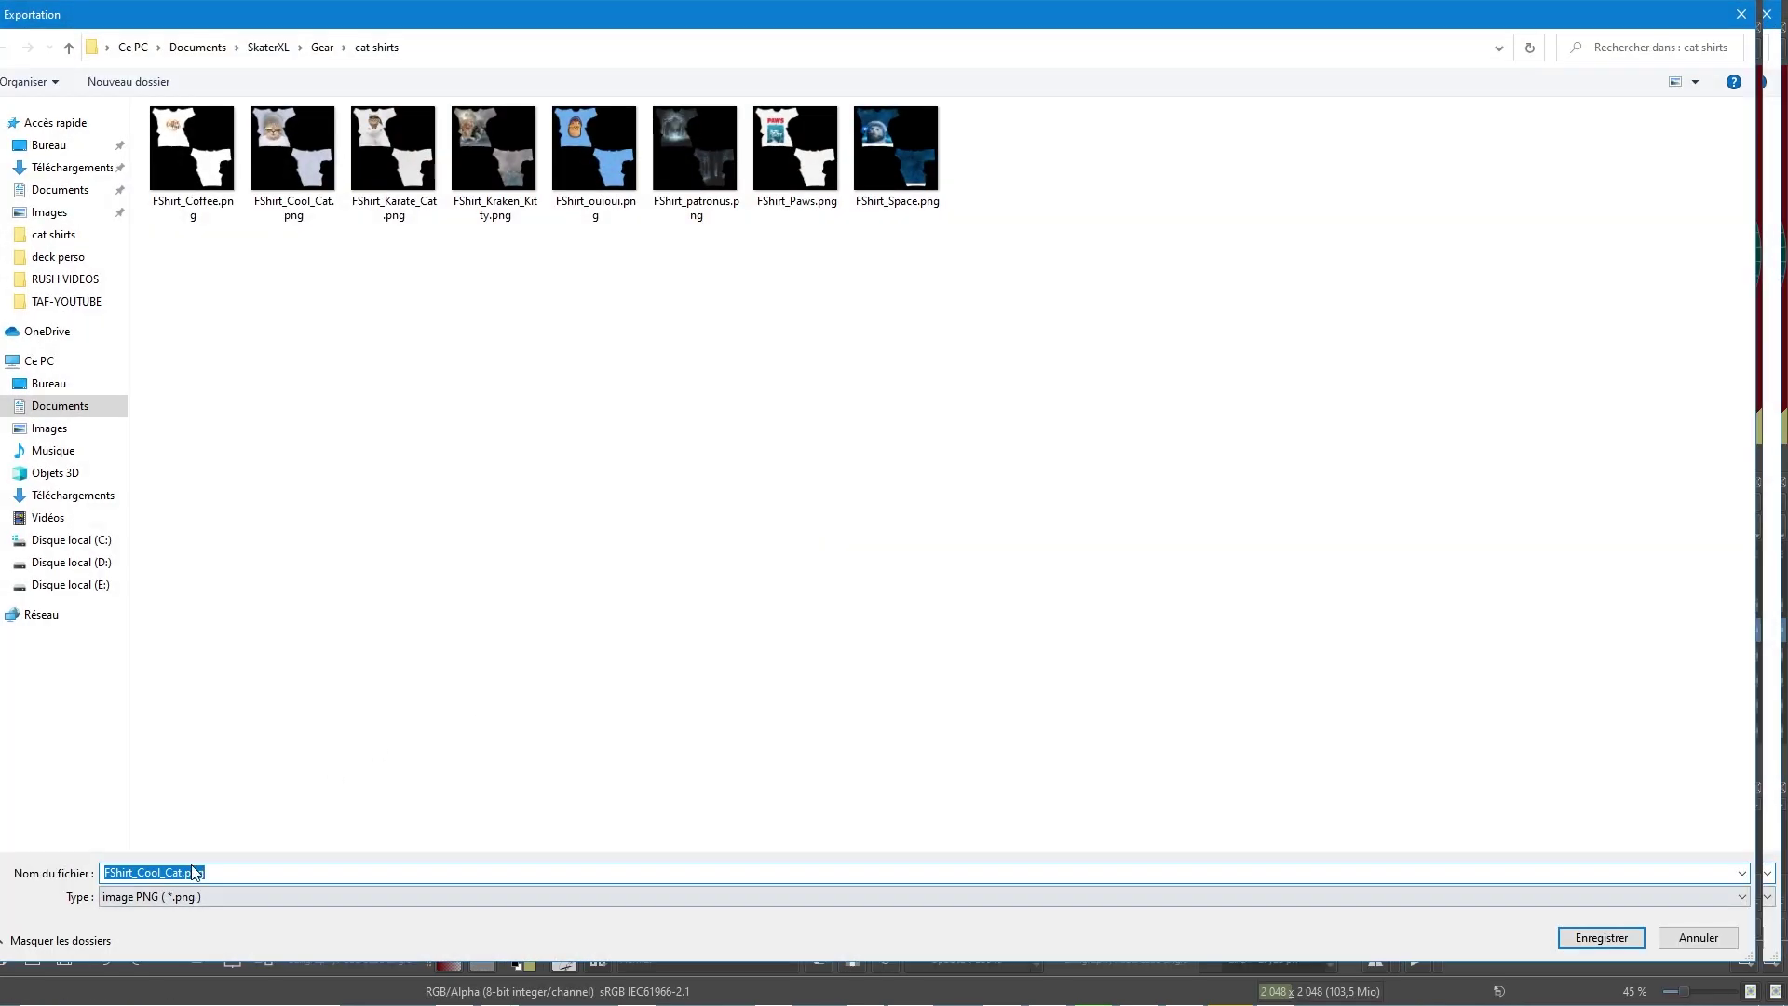
pyautogui.moveTo(136, 866); pyautogui.dragTo(265, 876)
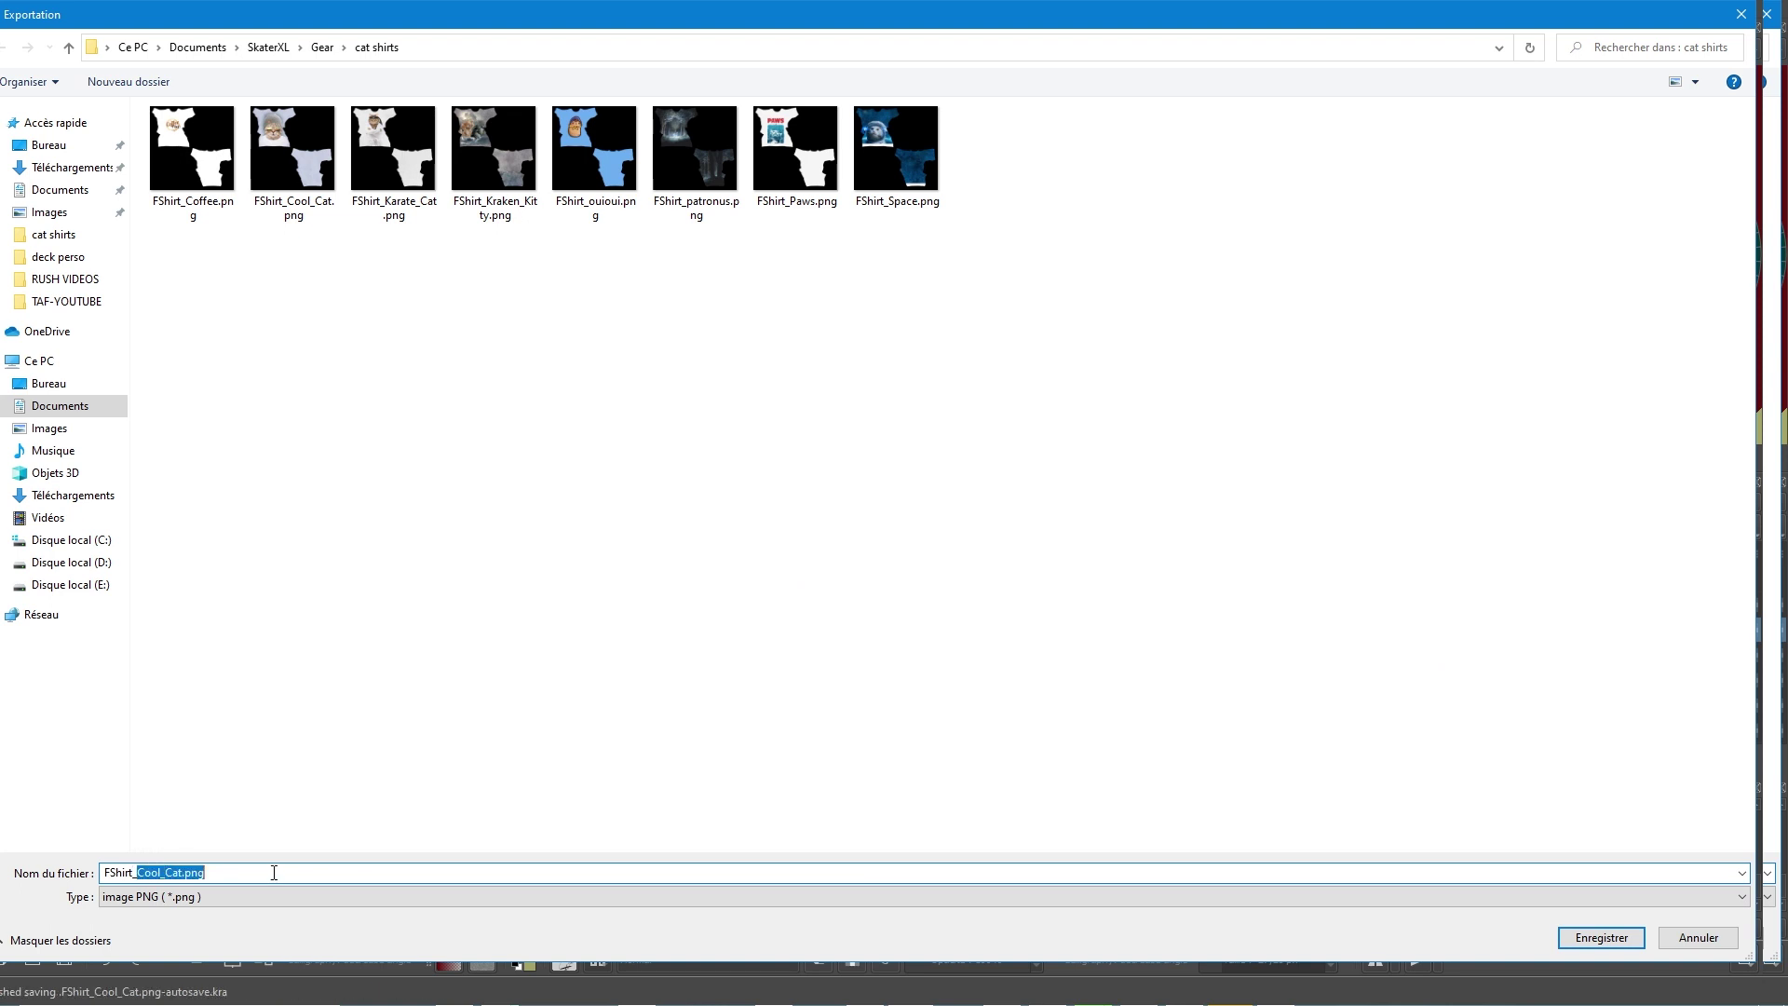
pyautogui.write('Va')
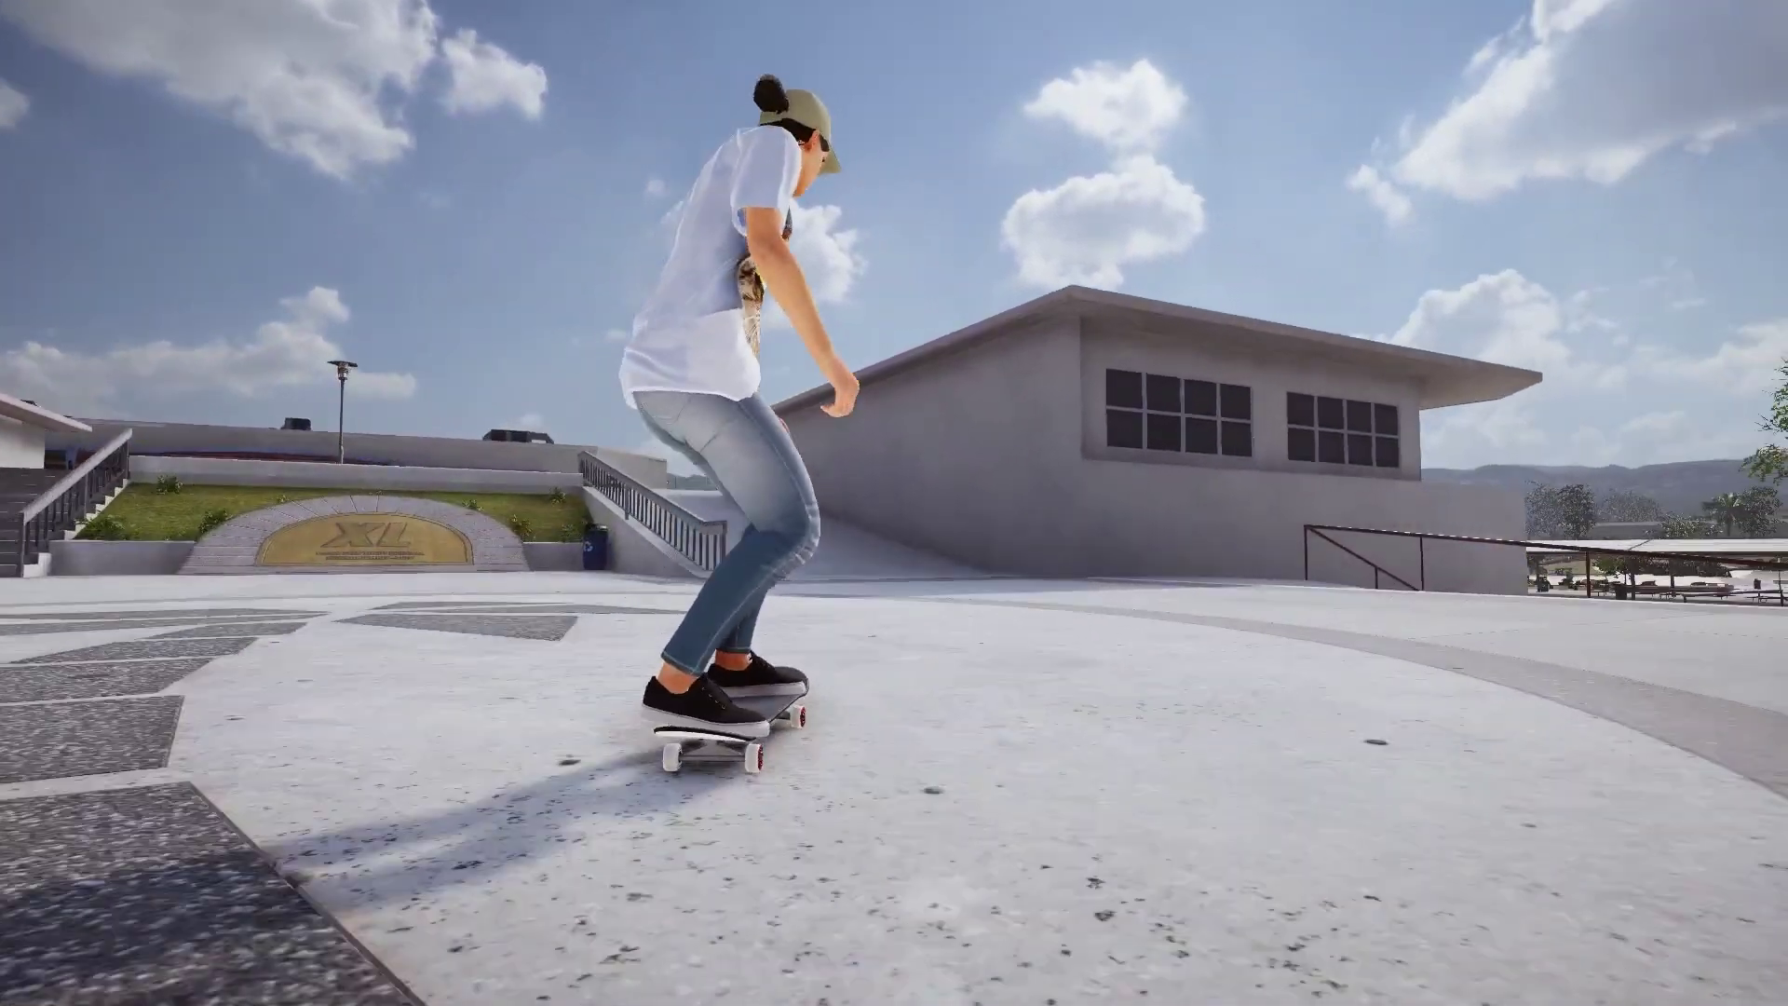
# Step: Switch to Skater XL and open the custom tops list in the female skater's gear customisation
pyautogui.press('Escape')
pyautogui.press('Down')
pyautogui.press('Down')
pyautogui.press('Down')
pyautogui.press('Return')
pyautogui.press('Right')
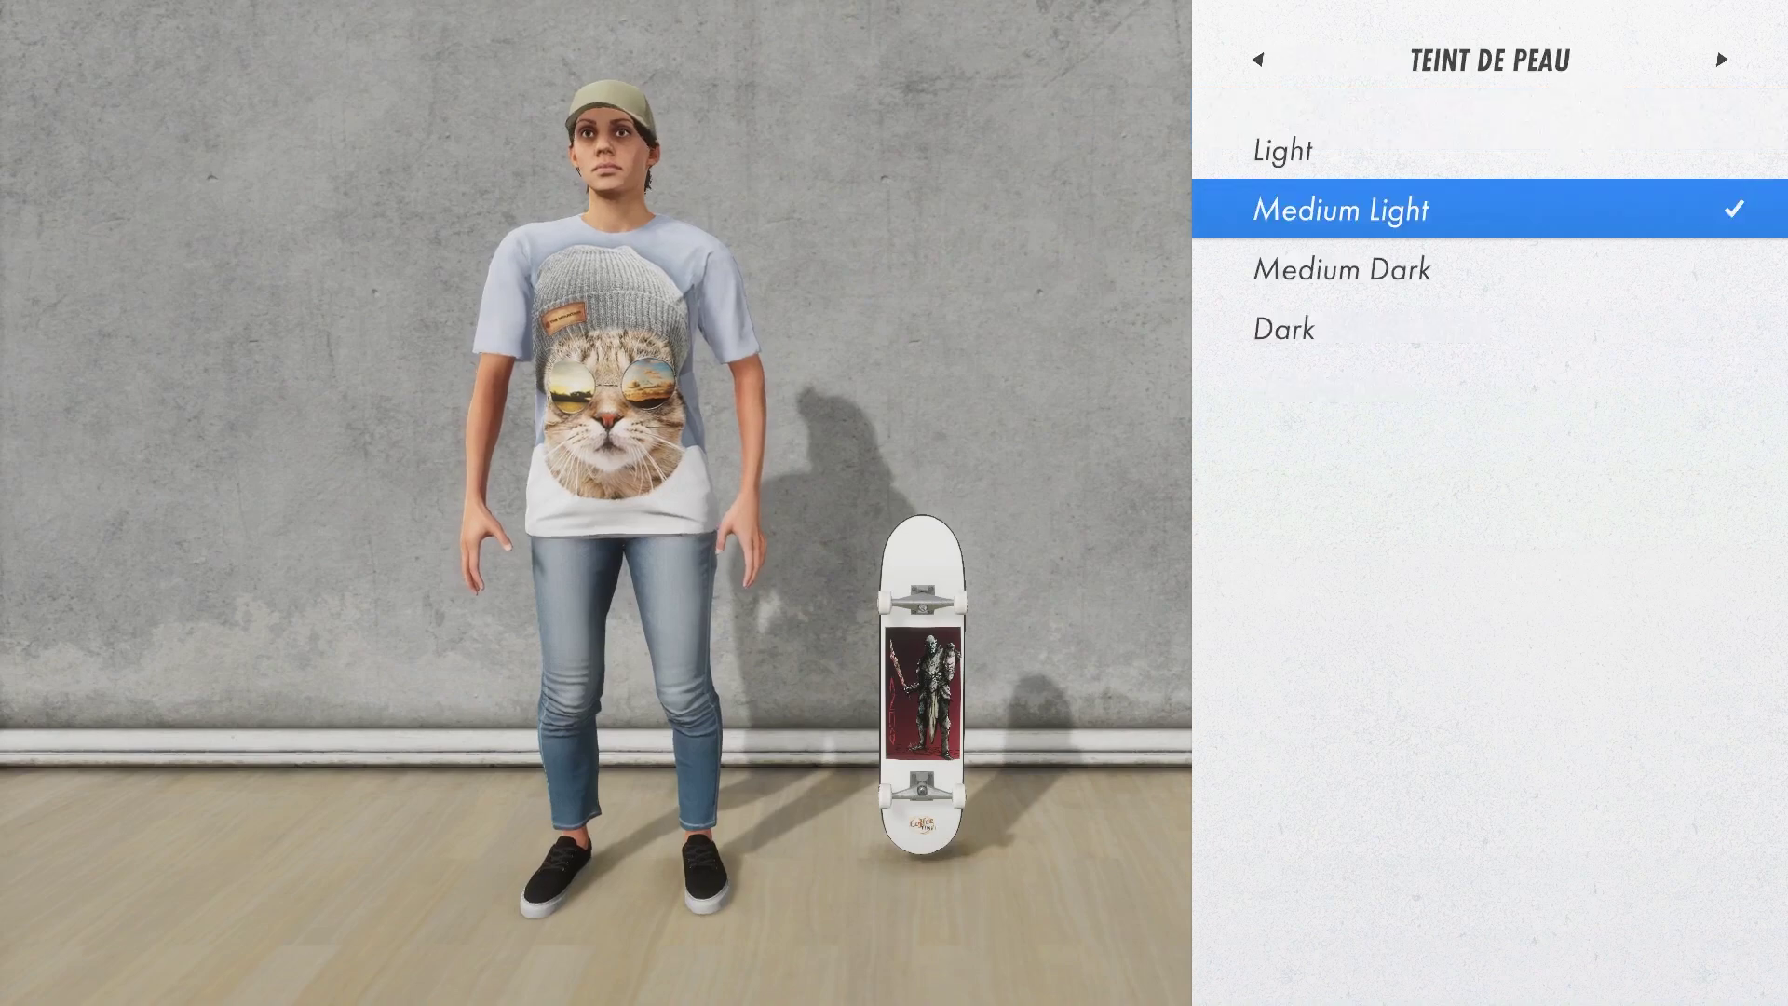
pyautogui.press('Left')
pyautogui.press('Left')
pyautogui.press('Left')
pyautogui.press('Left')
pyautogui.press('Left')
pyautogui.press('Left')
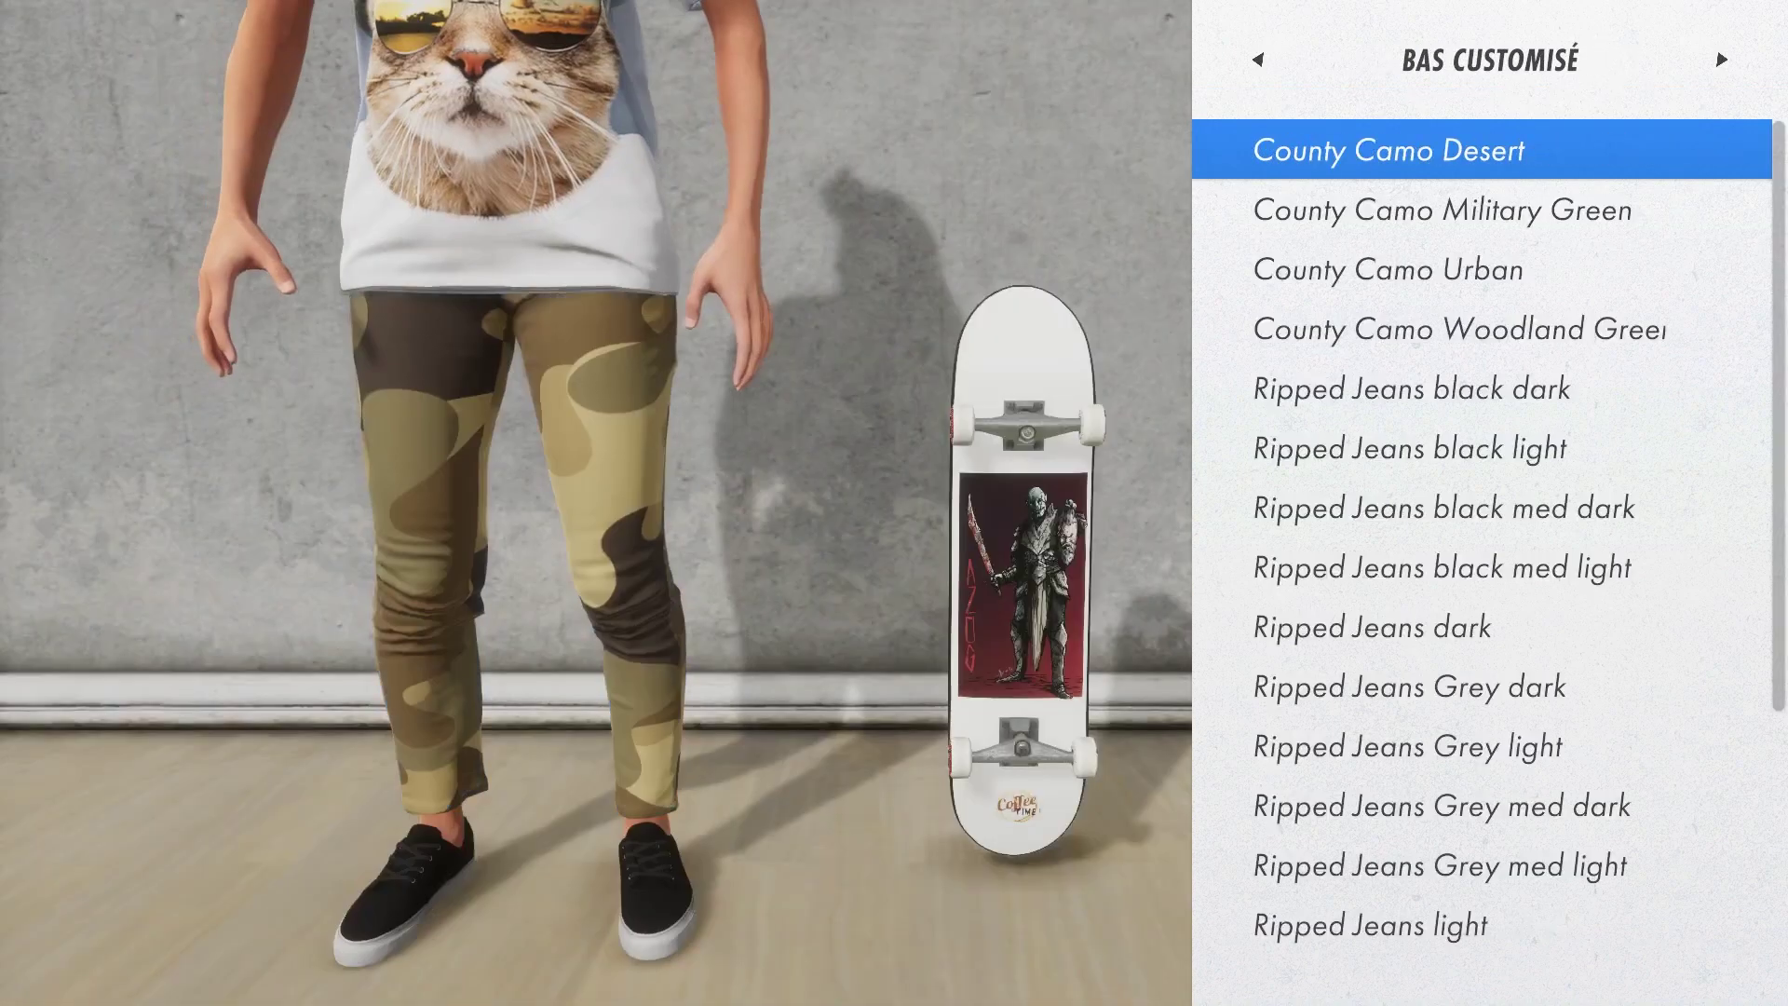
pyautogui.press('Left')
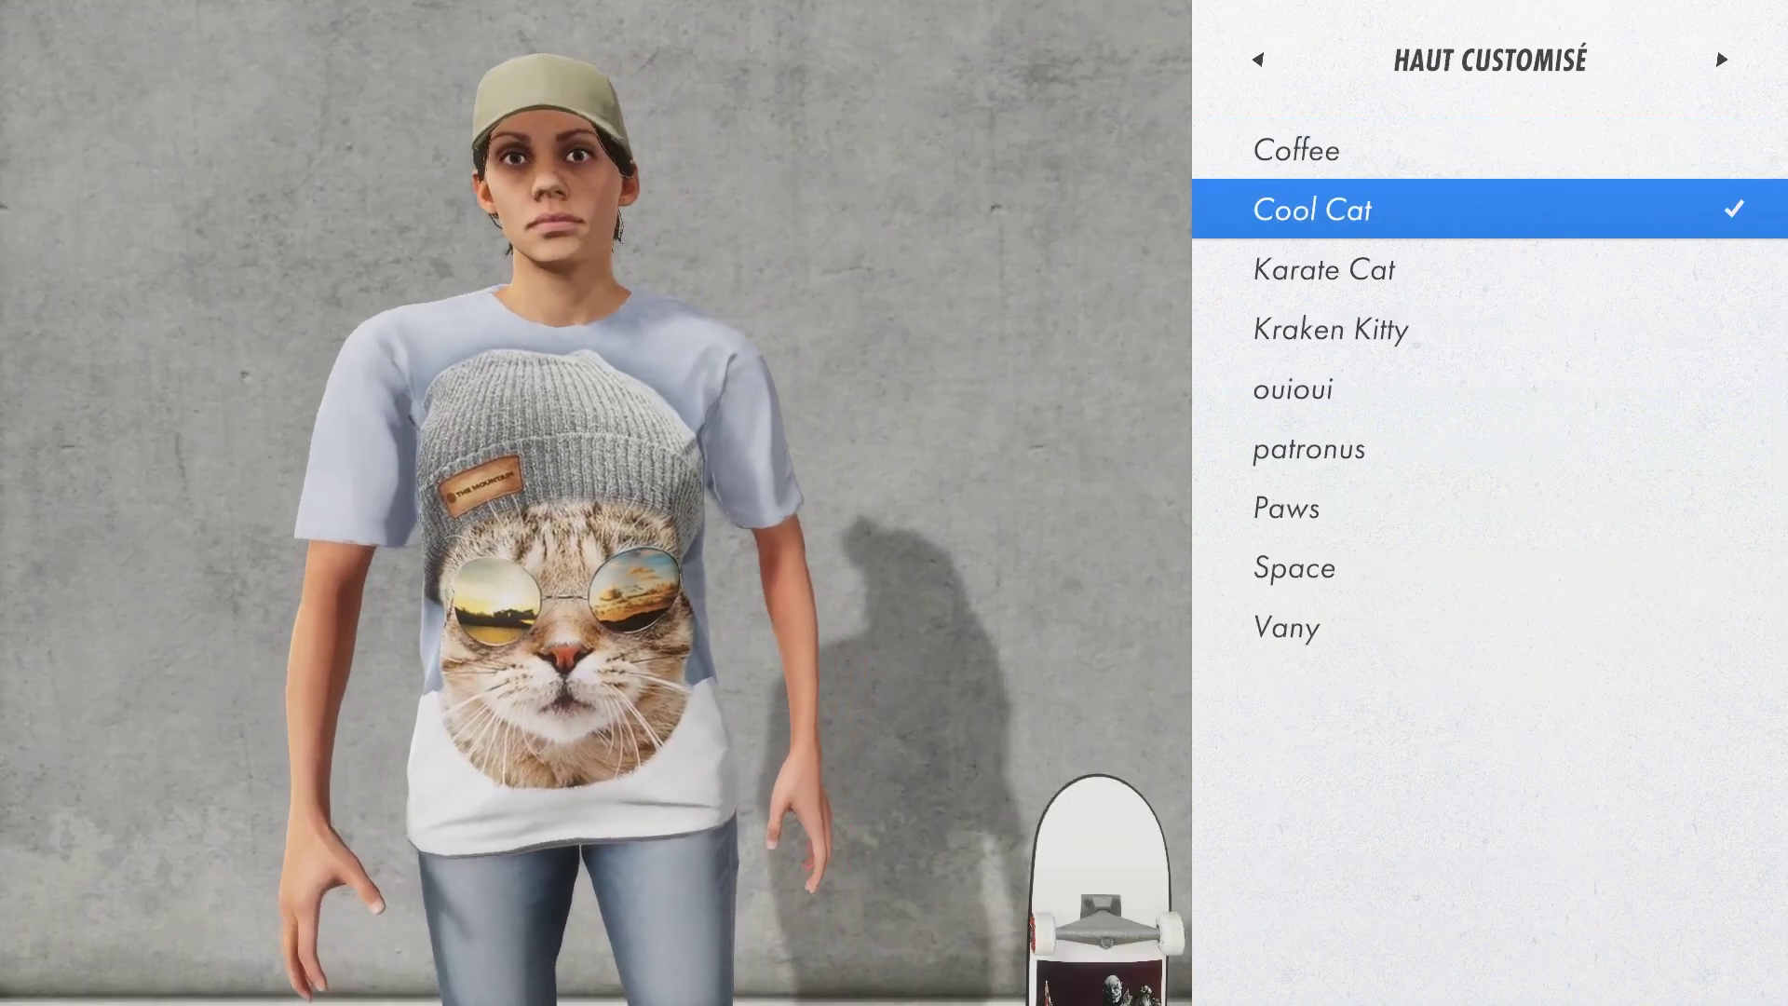
# Step: Preview the custom tops, including ouioui and patronus, and equip the Vany shirt
pyautogui.press('Down')
pyautogui.press('Down')
pyautogui.press('Down')
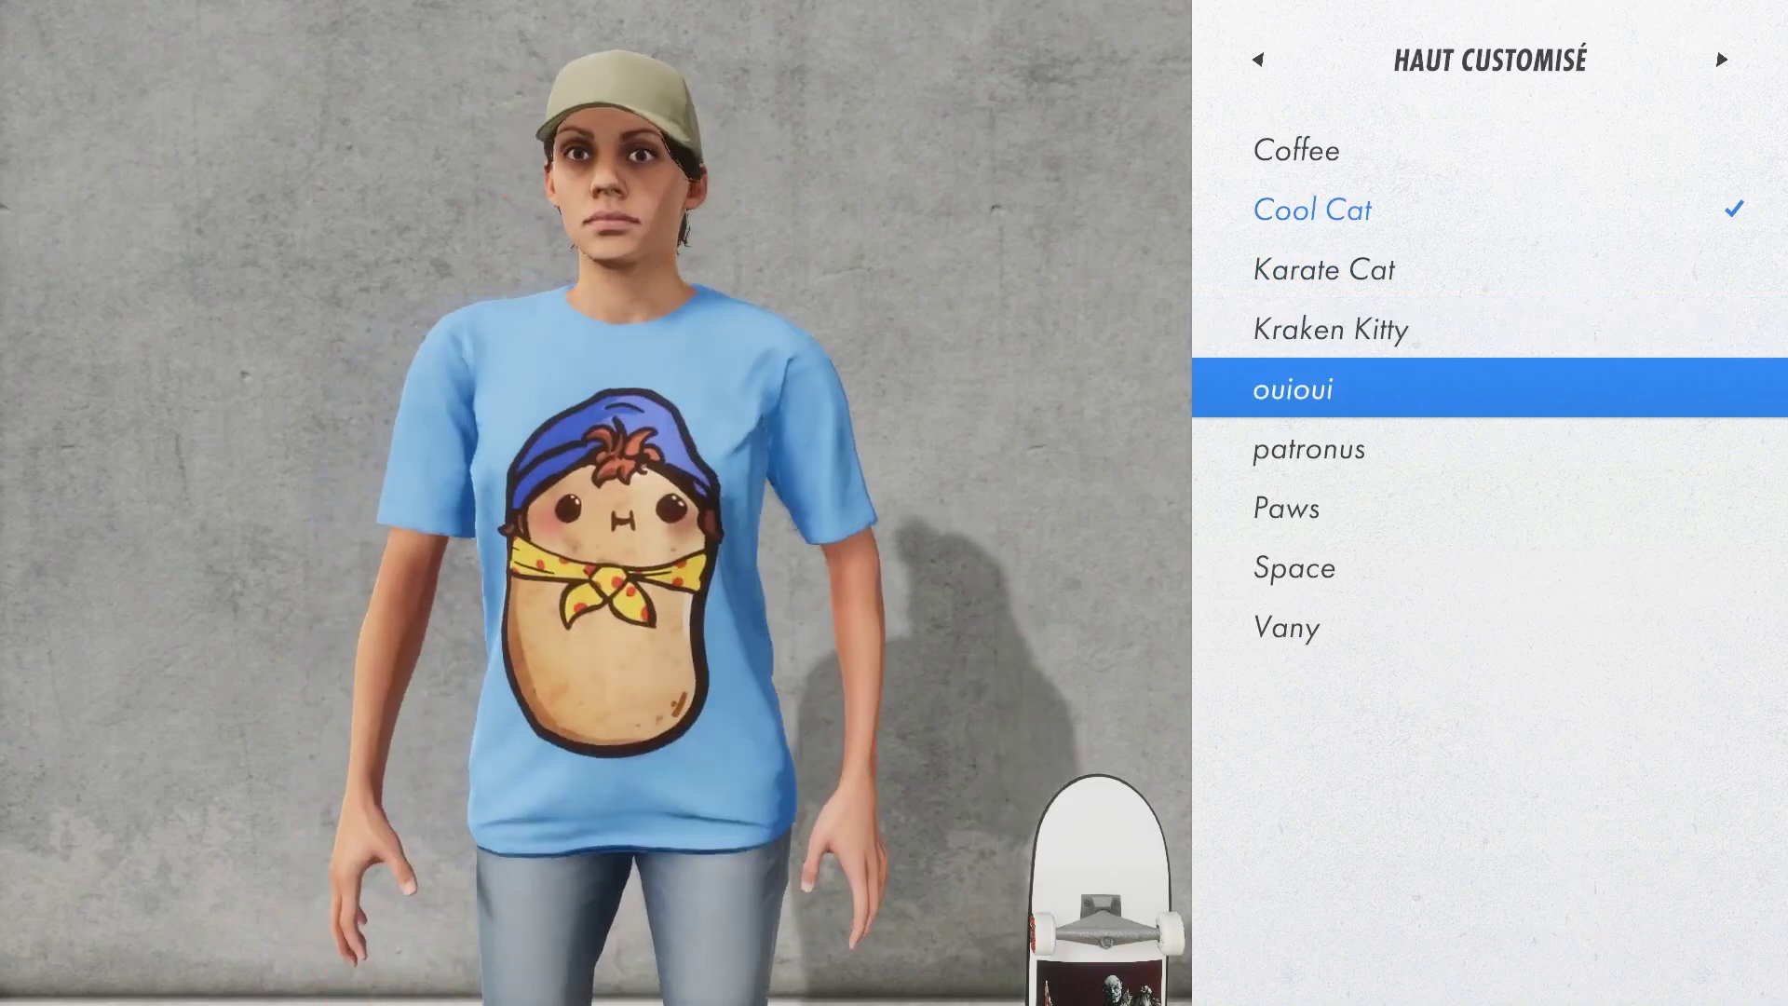
pyautogui.press('Down')
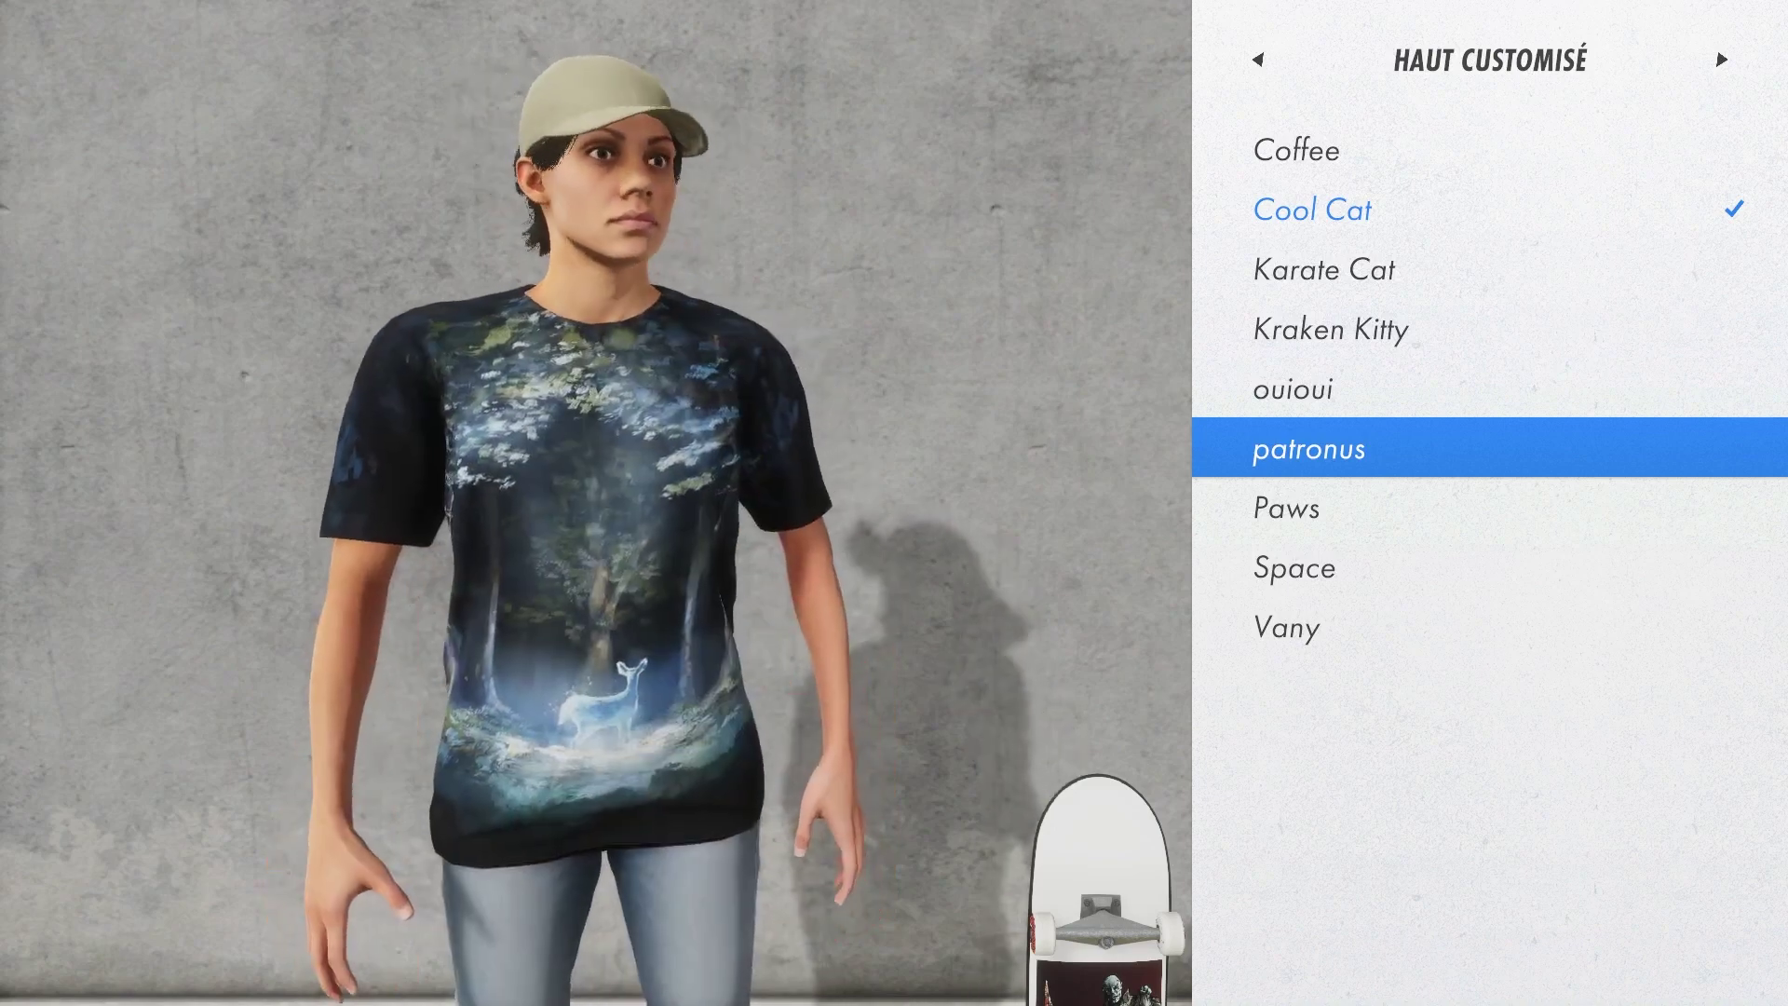
pyautogui.press('Down')
pyautogui.press('Down')
pyautogui.press('Down')
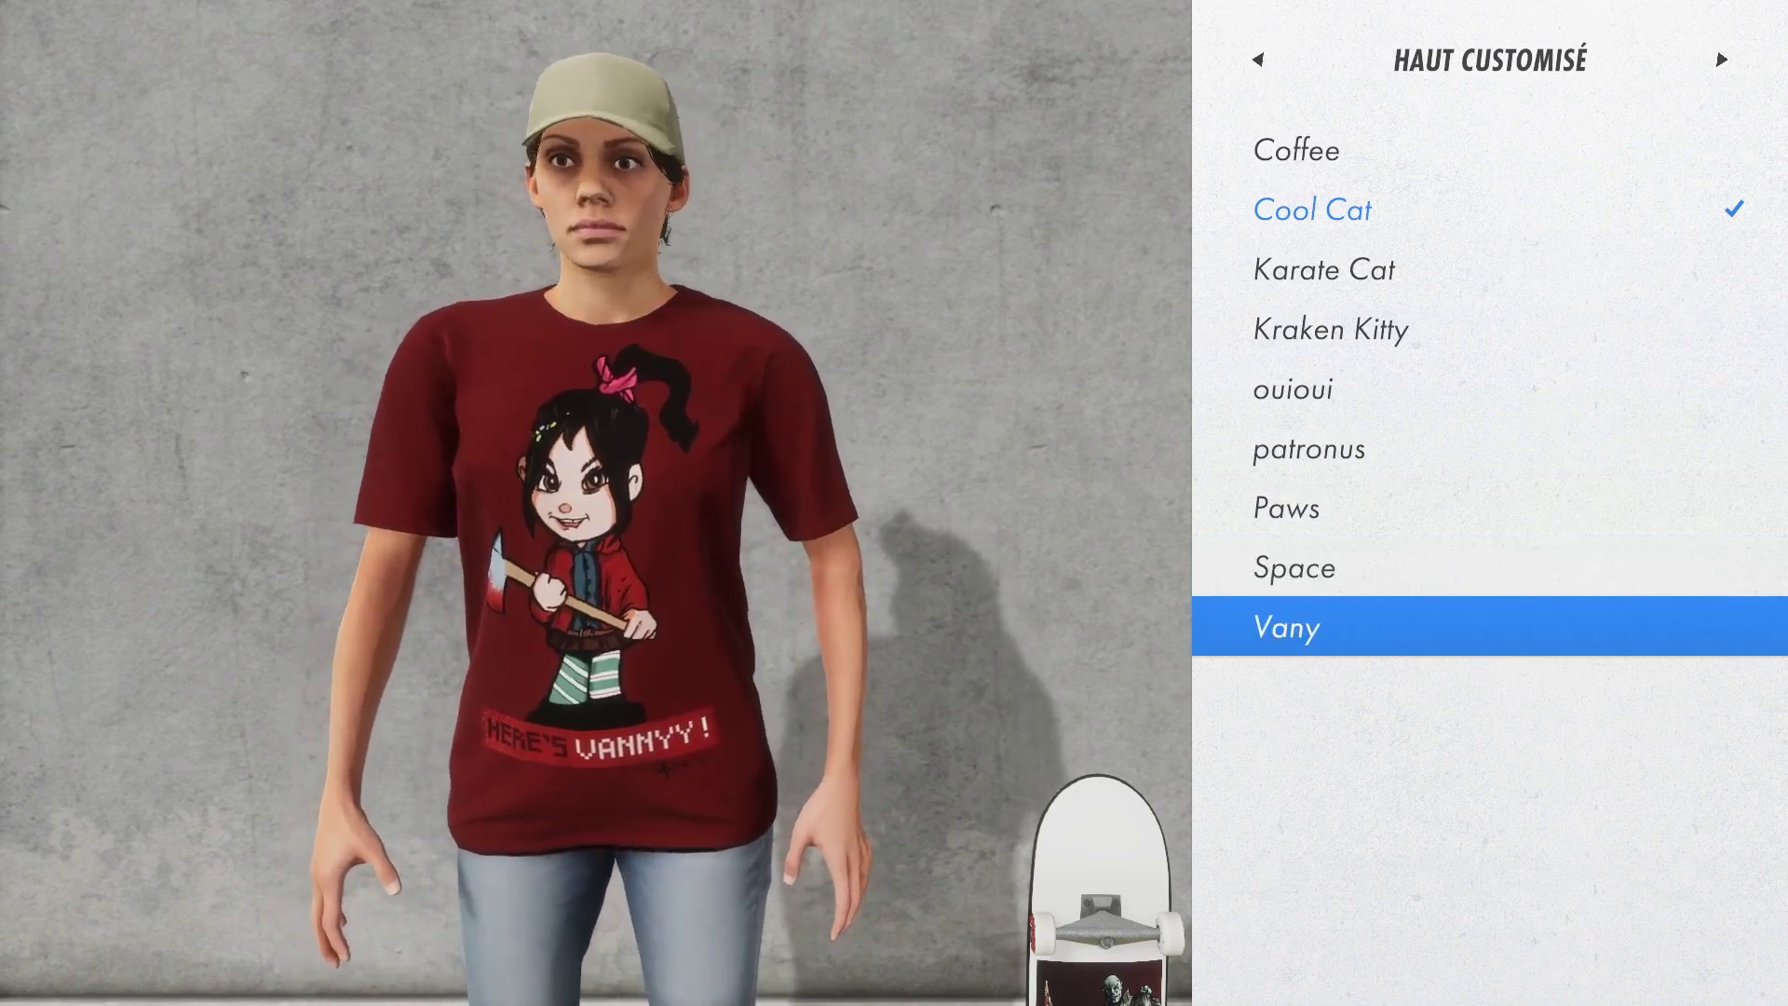
pyautogui.press('Return')
# Step: Equip the Hello custom deck on the skateboard and return to skating
pyautogui.press('Right')
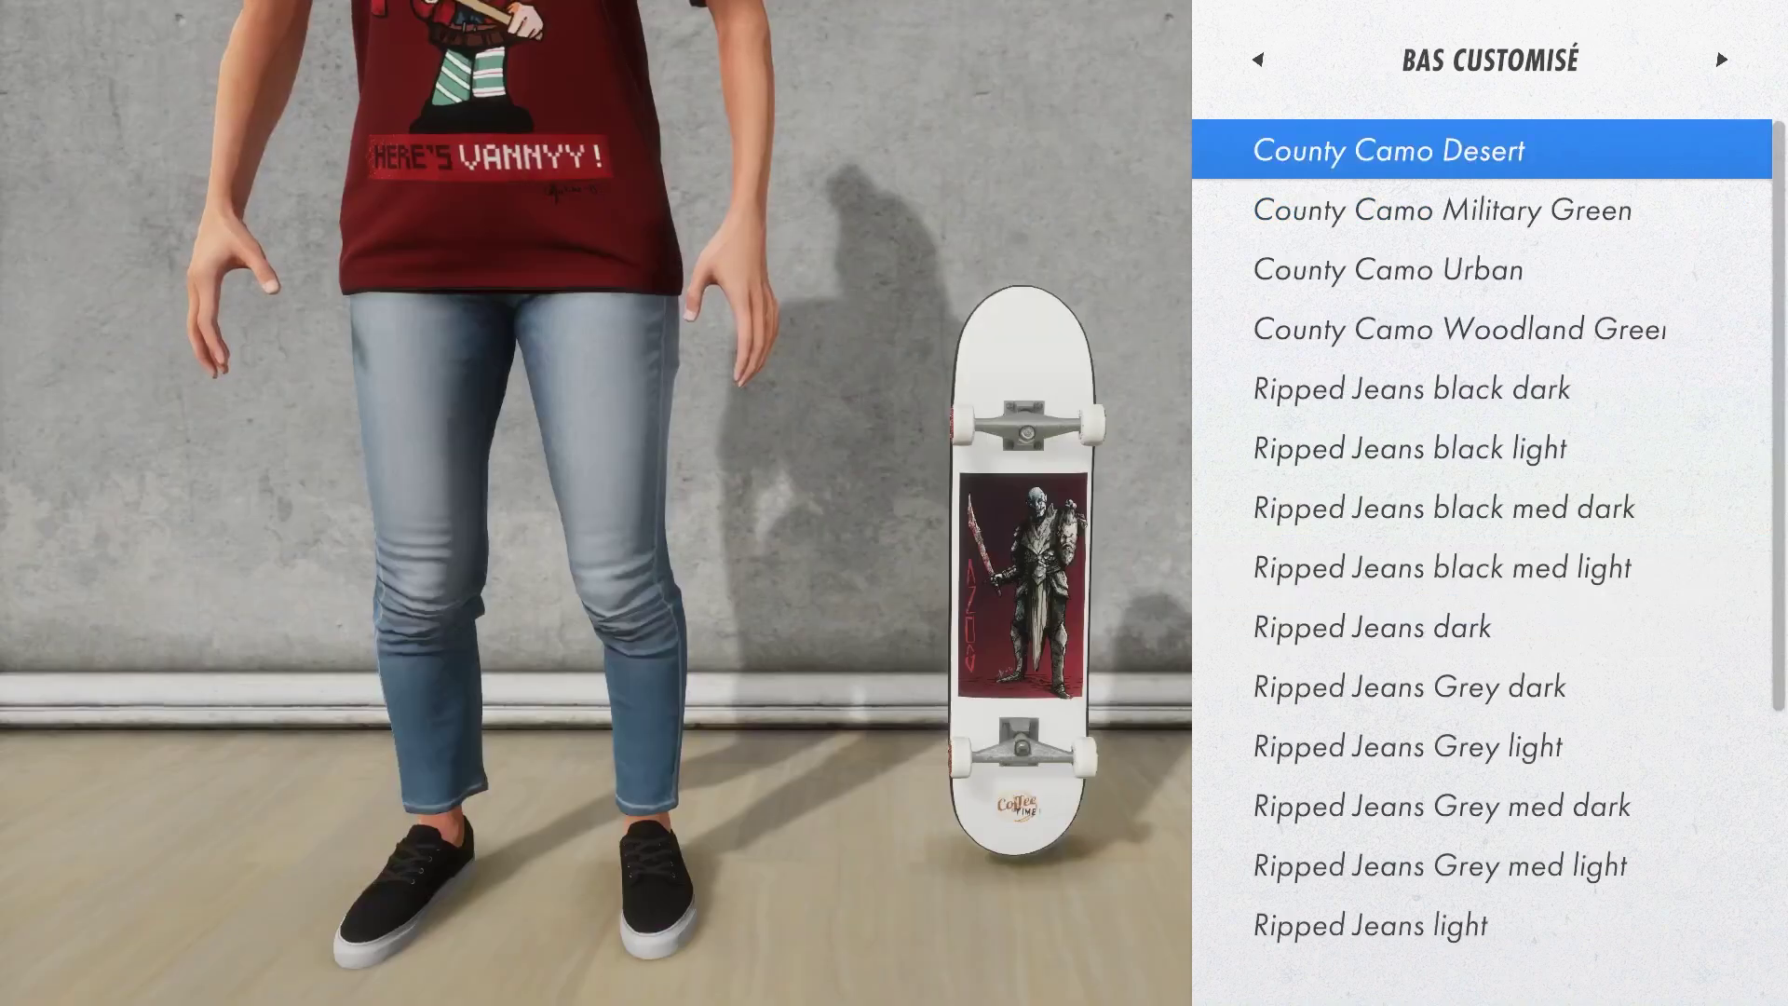
pyautogui.press('Right')
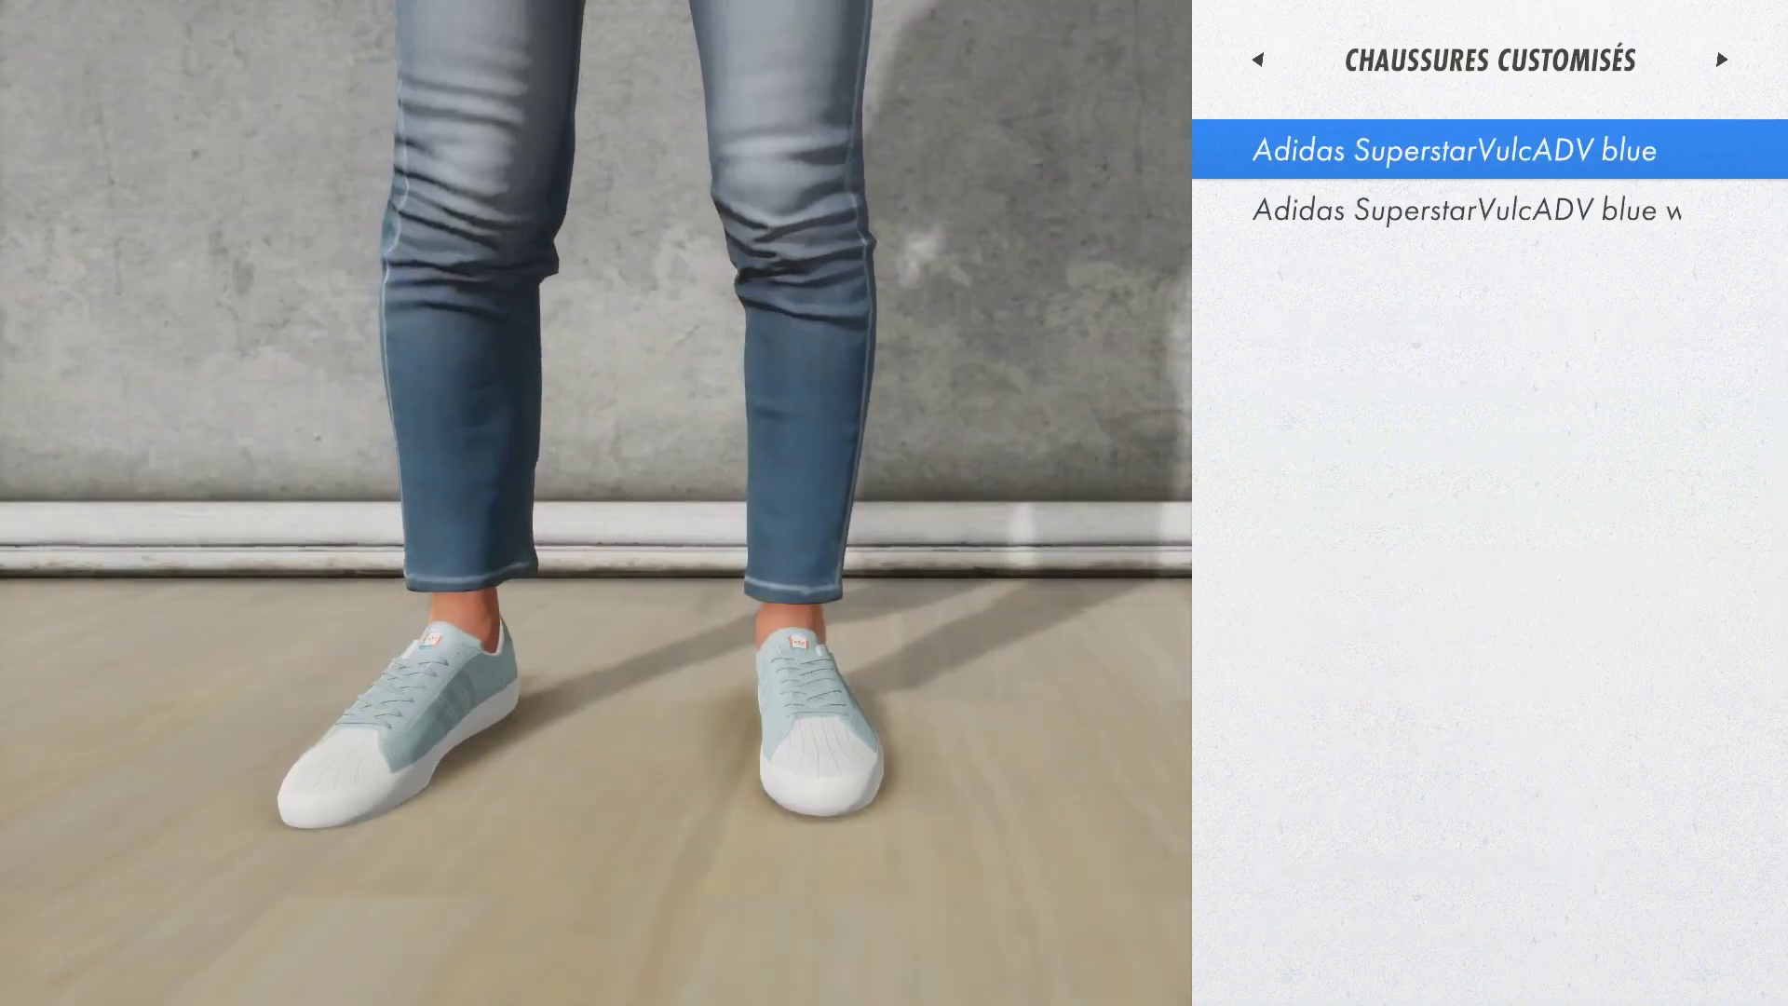
pyautogui.press('Right')
pyautogui.press('Down')
pyautogui.press('Down')
pyautogui.press('Down')
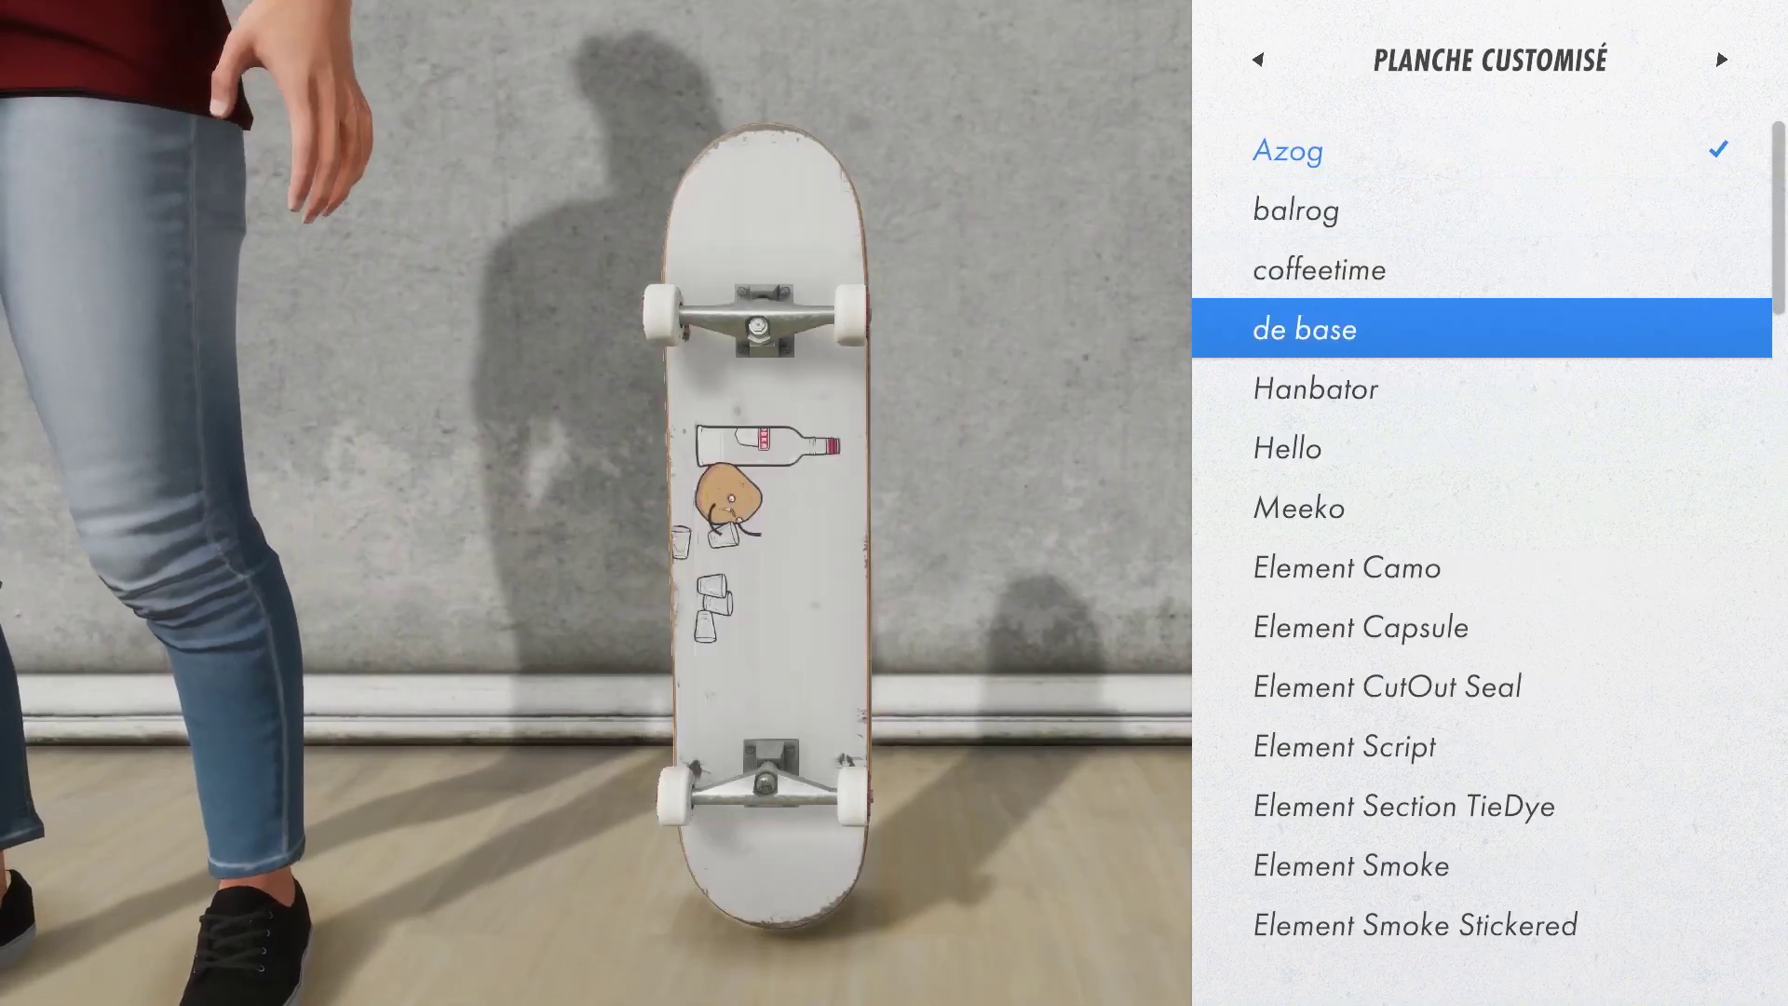
pyautogui.press('Down')
pyautogui.press('Down')
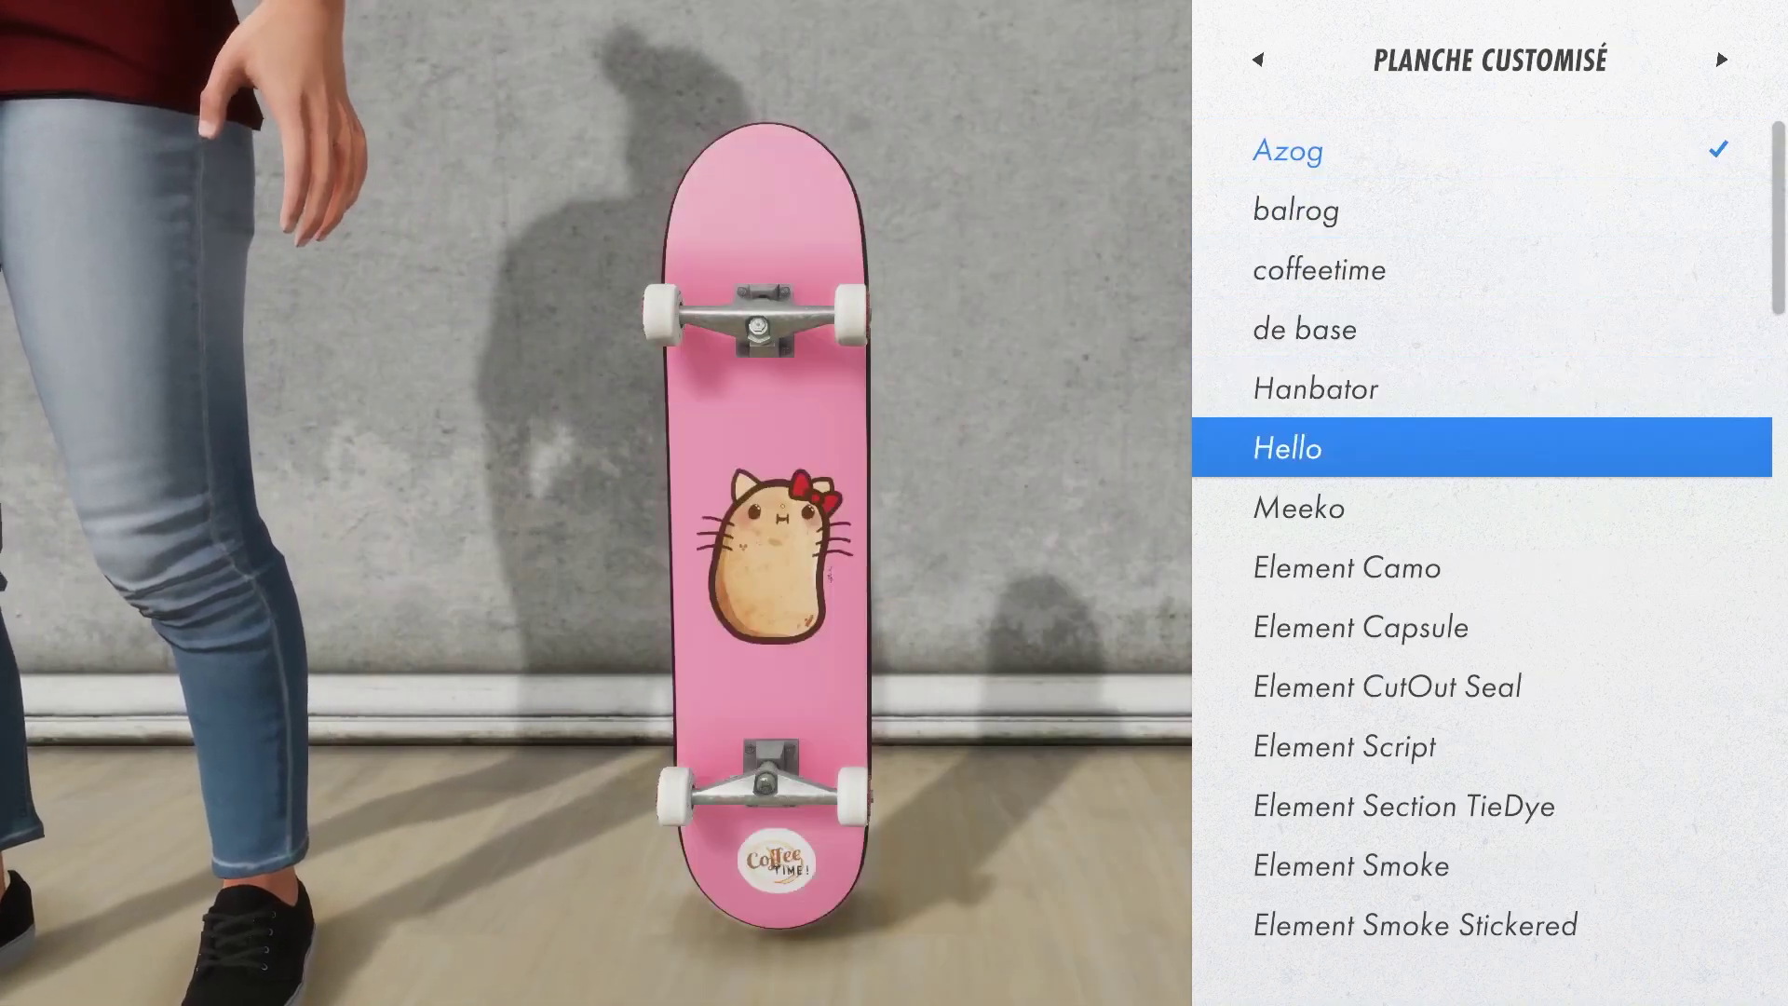
pyautogui.press('Return')
pyautogui.press('Escape')
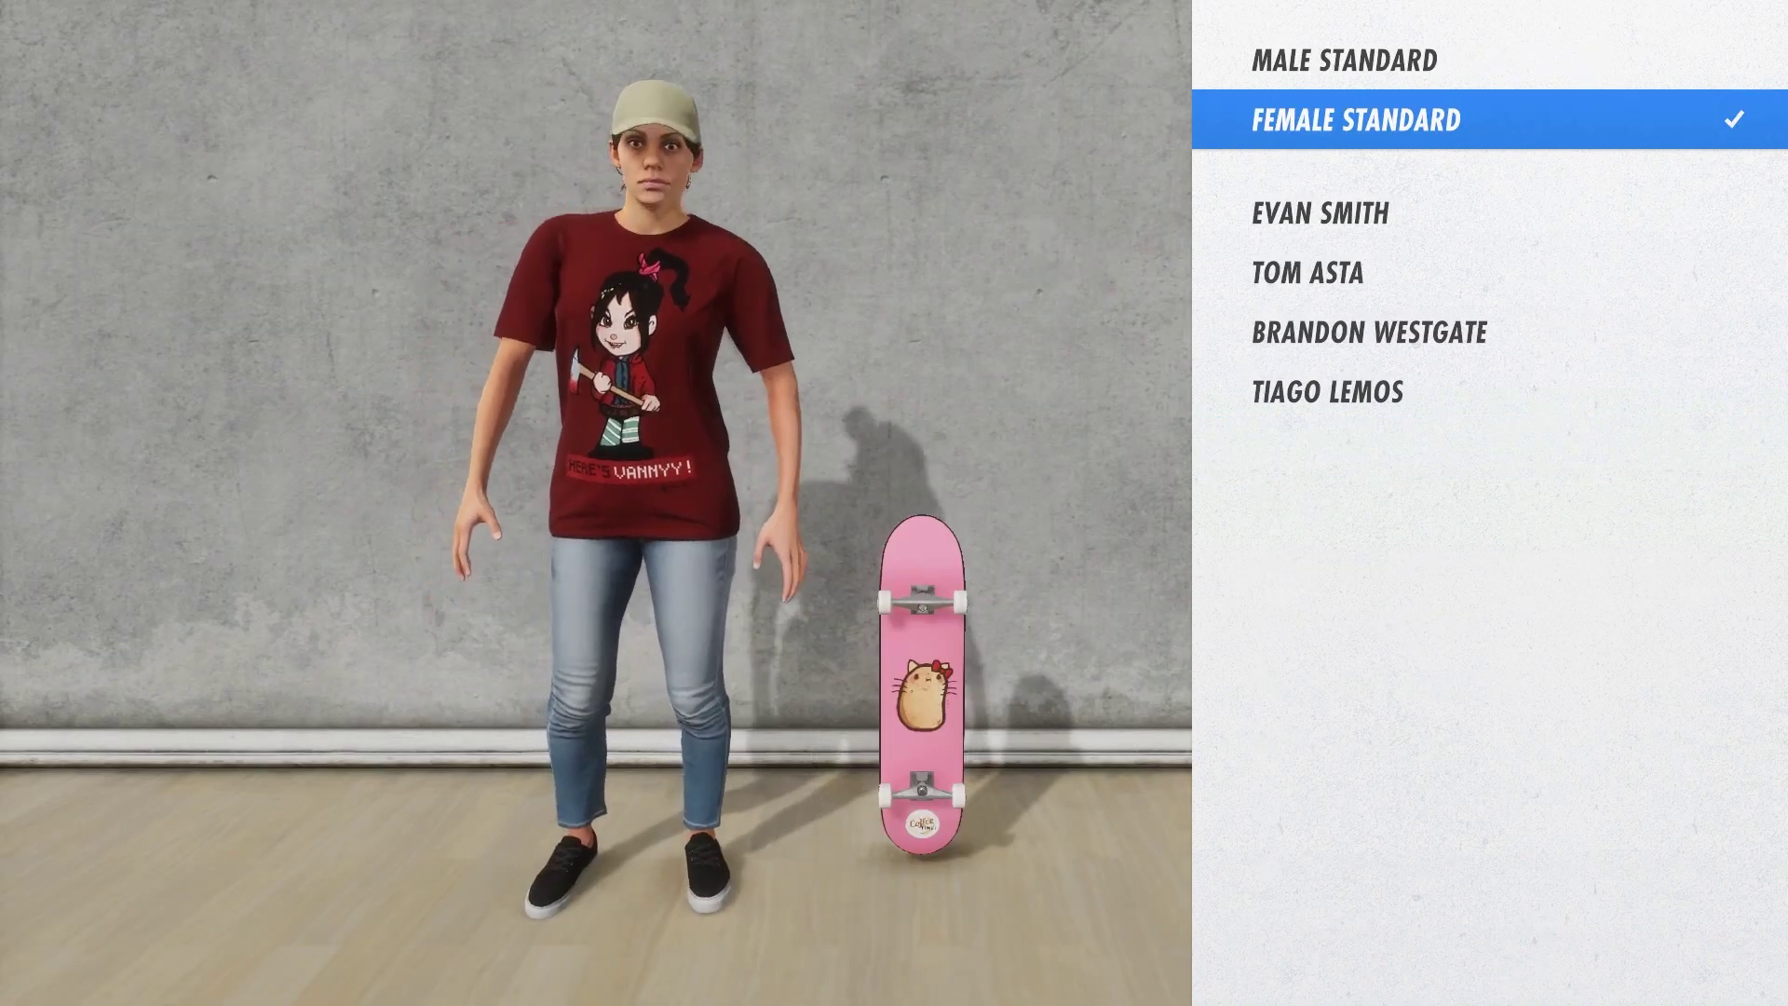
pyautogui.press('Escape')
pyautogui.press('Escape')
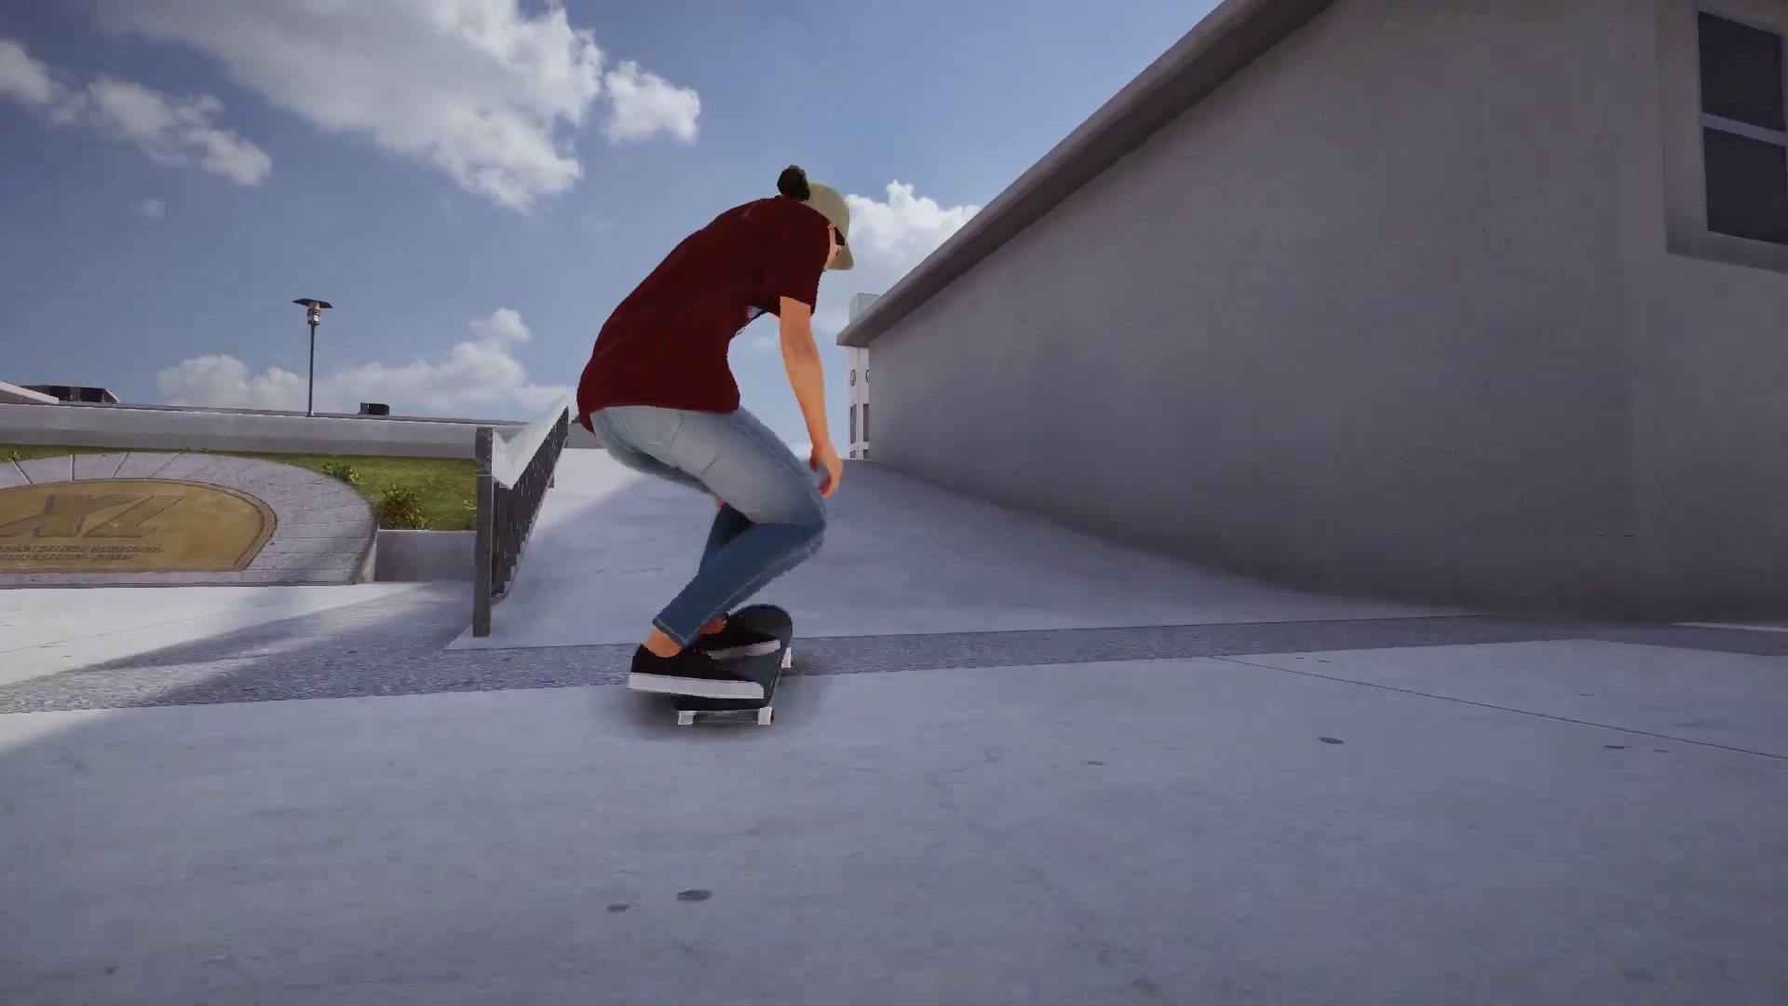